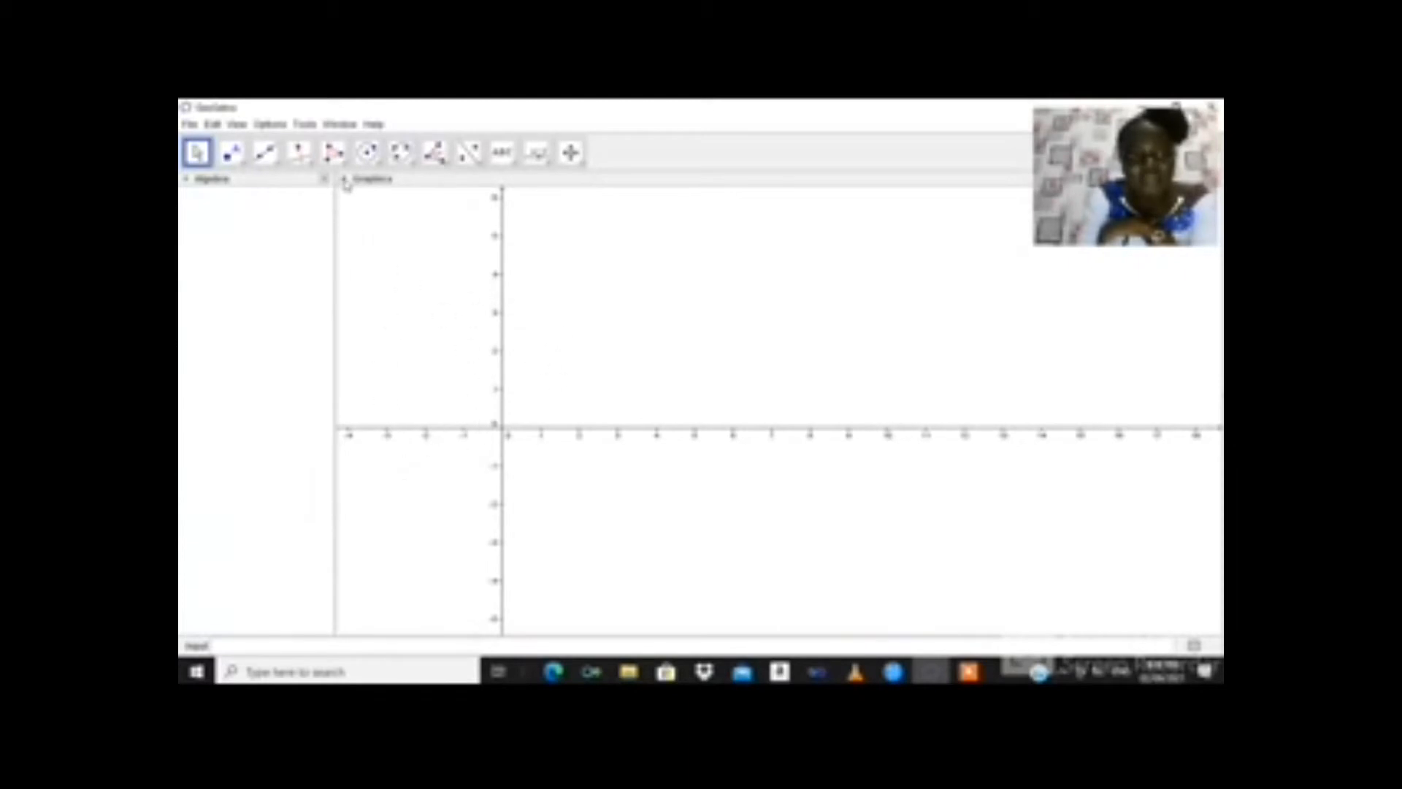
Step: Hide the coordinate axes in the Graphics view
{"action": "left_click", "coordinate": [344, 179]}
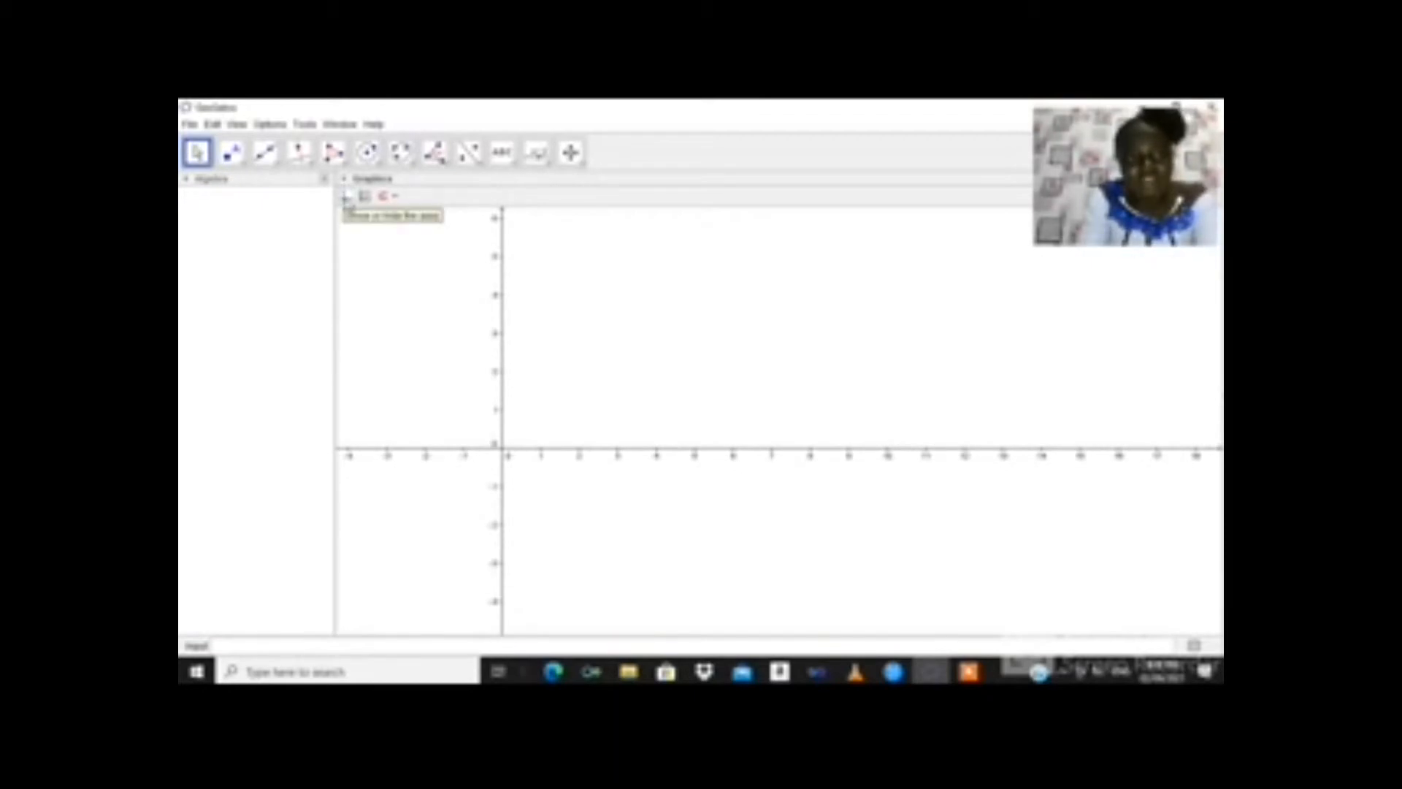
{"action": "left_click", "coordinate": [347, 197]}
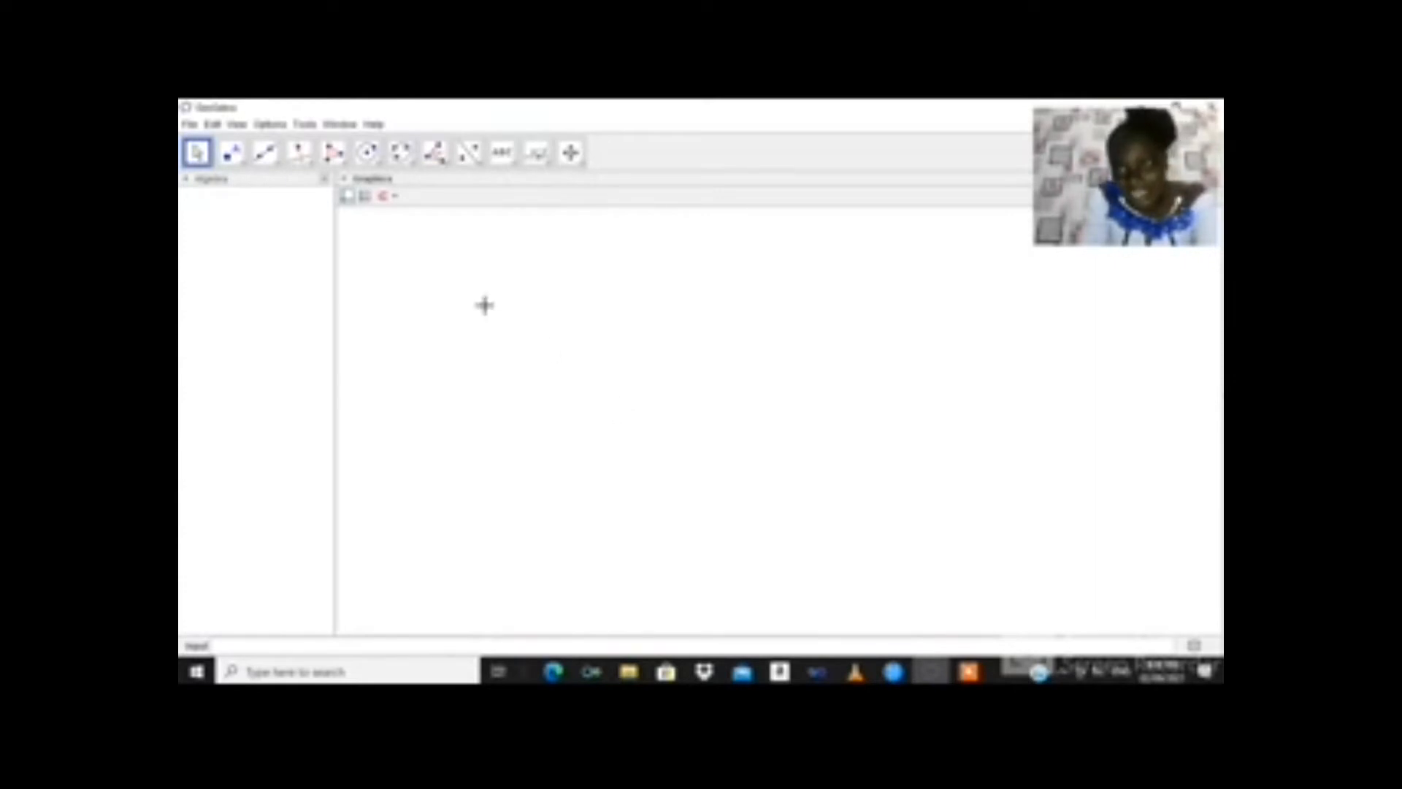
{"action": "left_click_drag", "start_coordinate": [439, 267], "coordinate": [357, 207]}
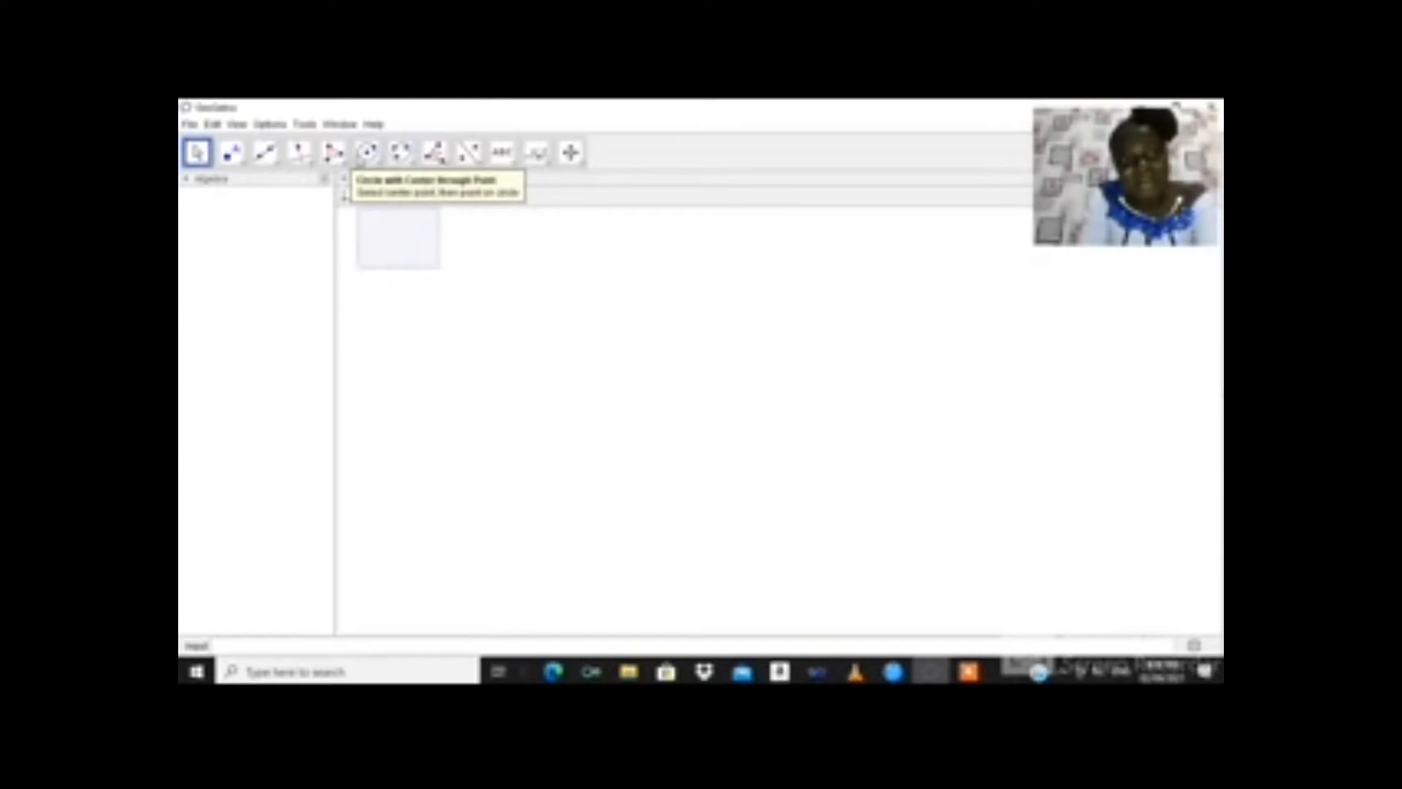
Step: Draw a circle with centre A and a radius of 3 in the empty Graphics view
{"action": "left_click", "coordinate": [378, 168]}
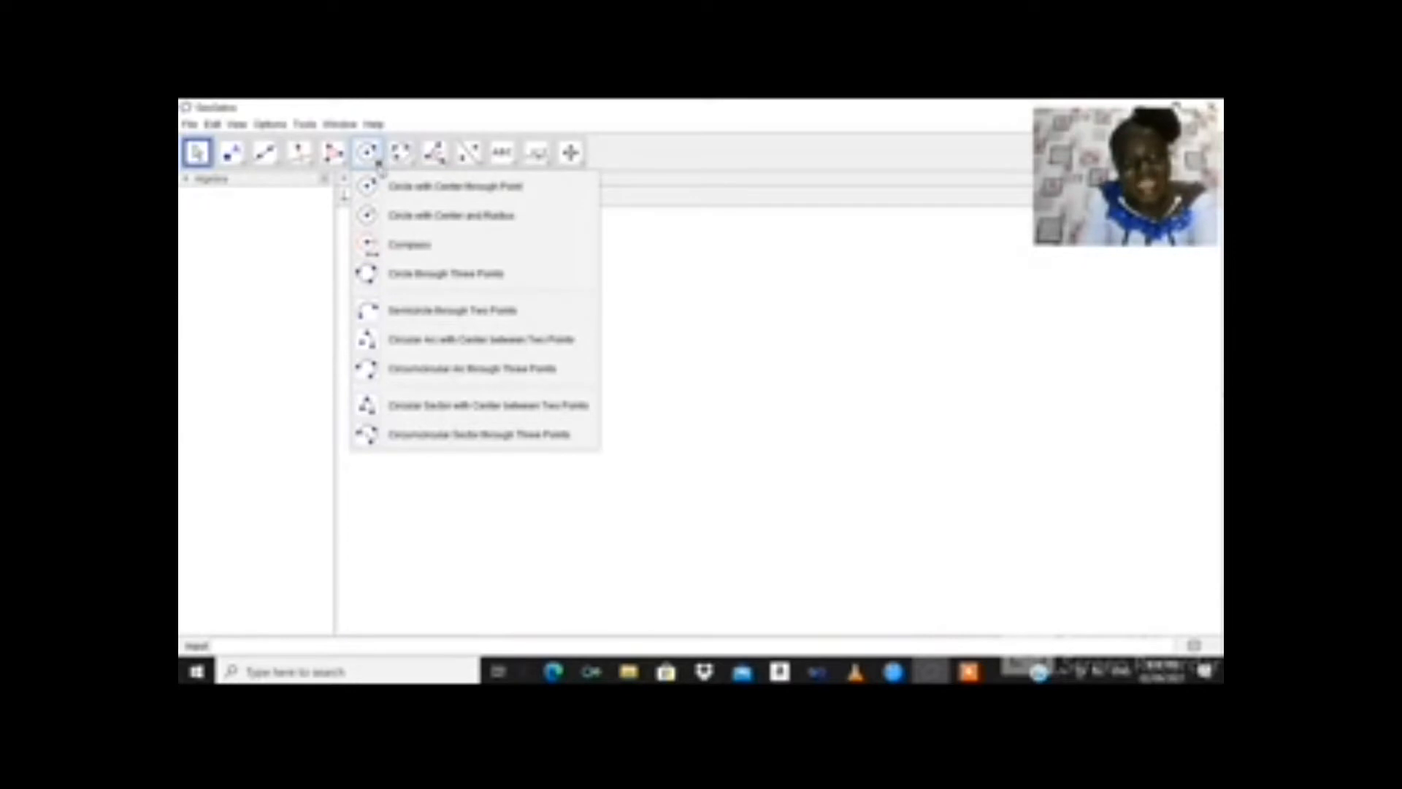
{"action": "left_click", "coordinate": [409, 219]}
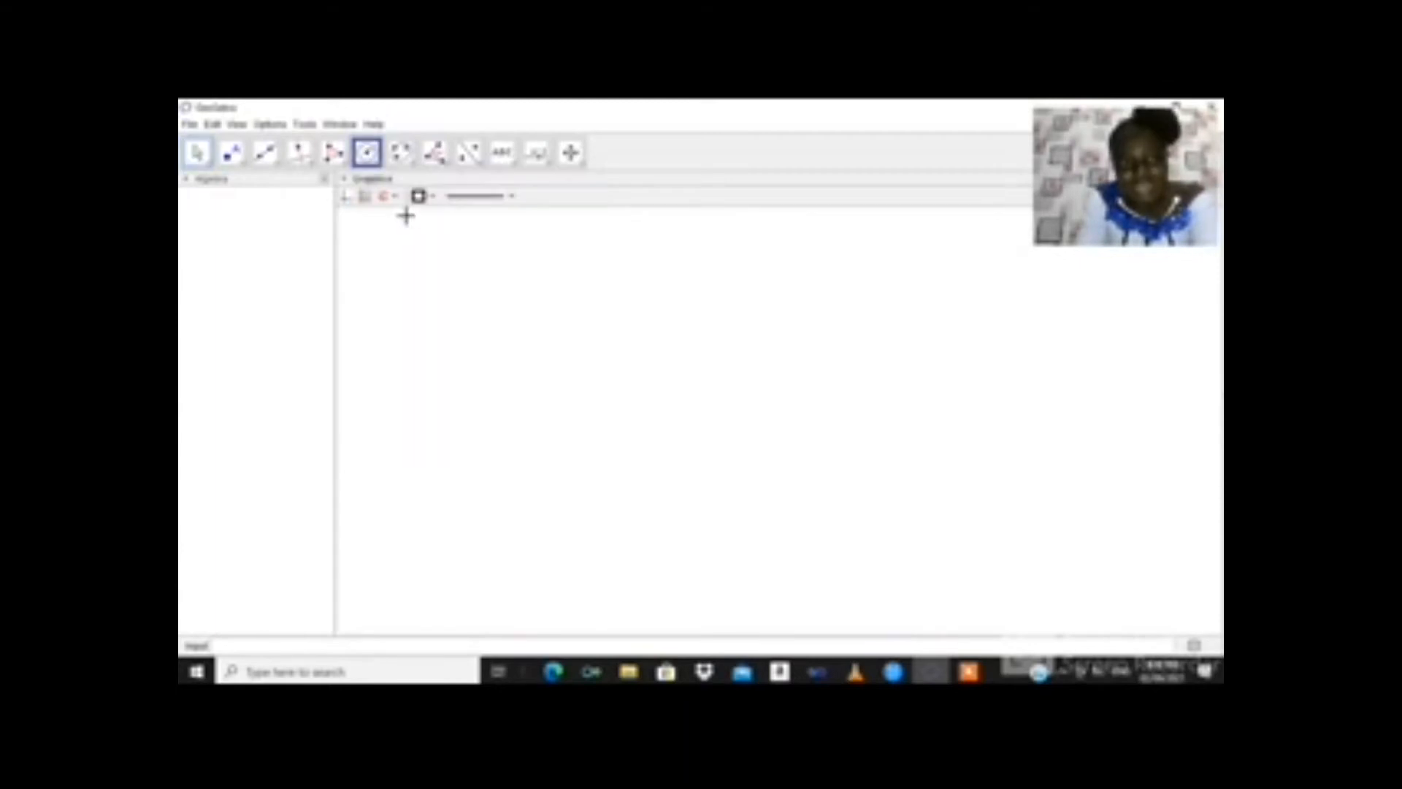
{"action": "left_click", "coordinate": [458, 343]}
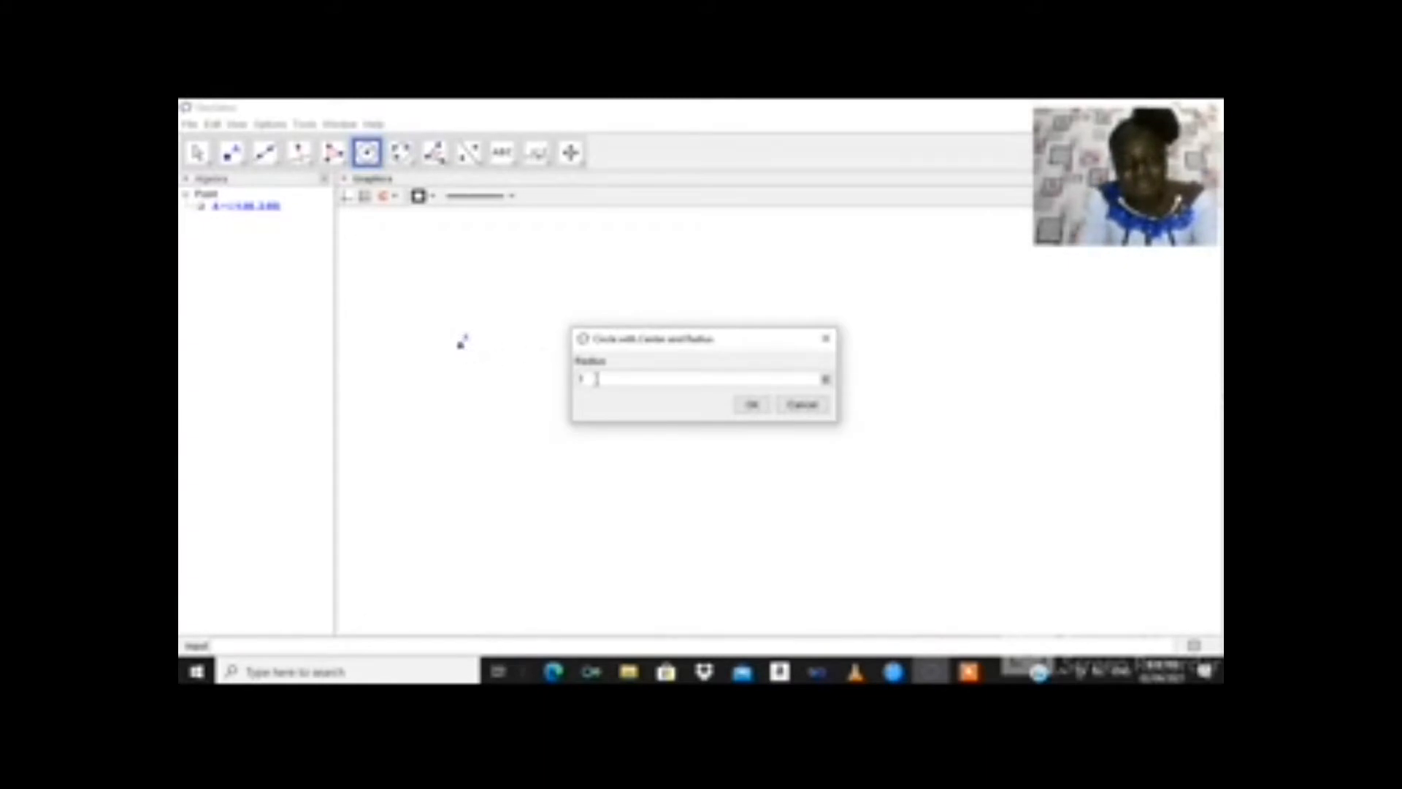
{"action": "left_click", "coordinate": [754, 405]}
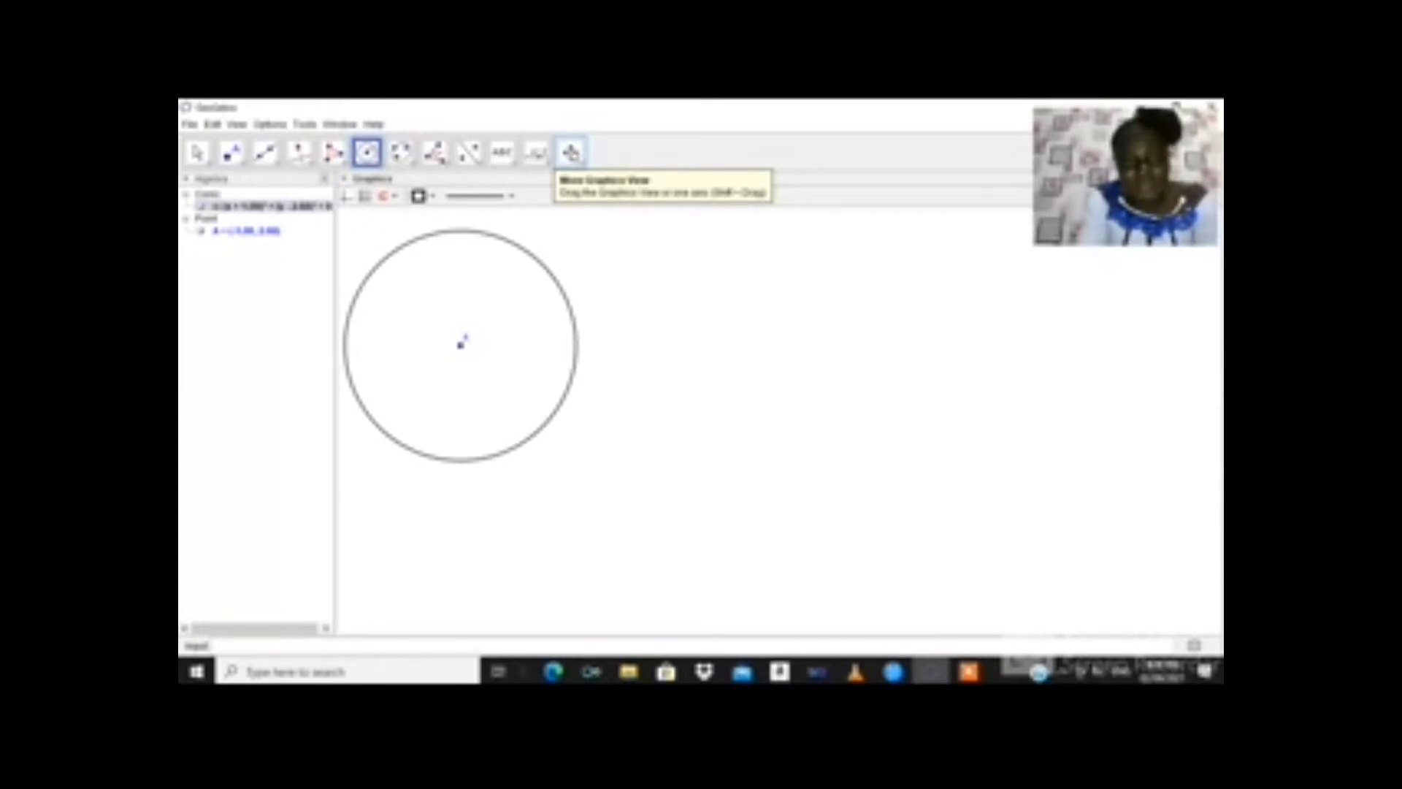
Step: Draw a second circle of radius 3, centred on a point at the right side of the first circle's circumference
{"action": "left_click", "coordinate": [570, 152]}
{"action": "left_click", "coordinate": [572, 155]}
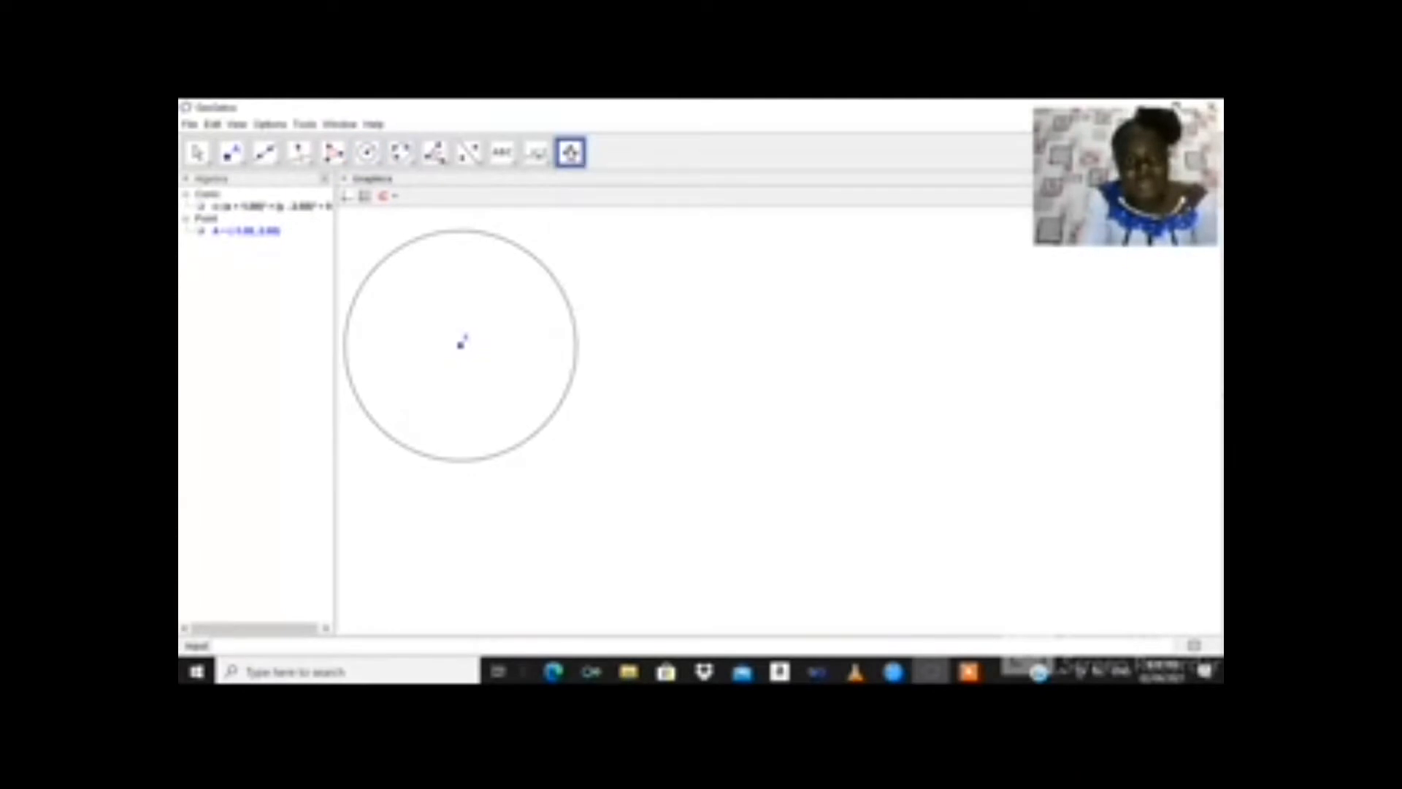
{"action": "left_click_drag", "start_coordinate": [480, 295], "coordinate": [533, 376]}
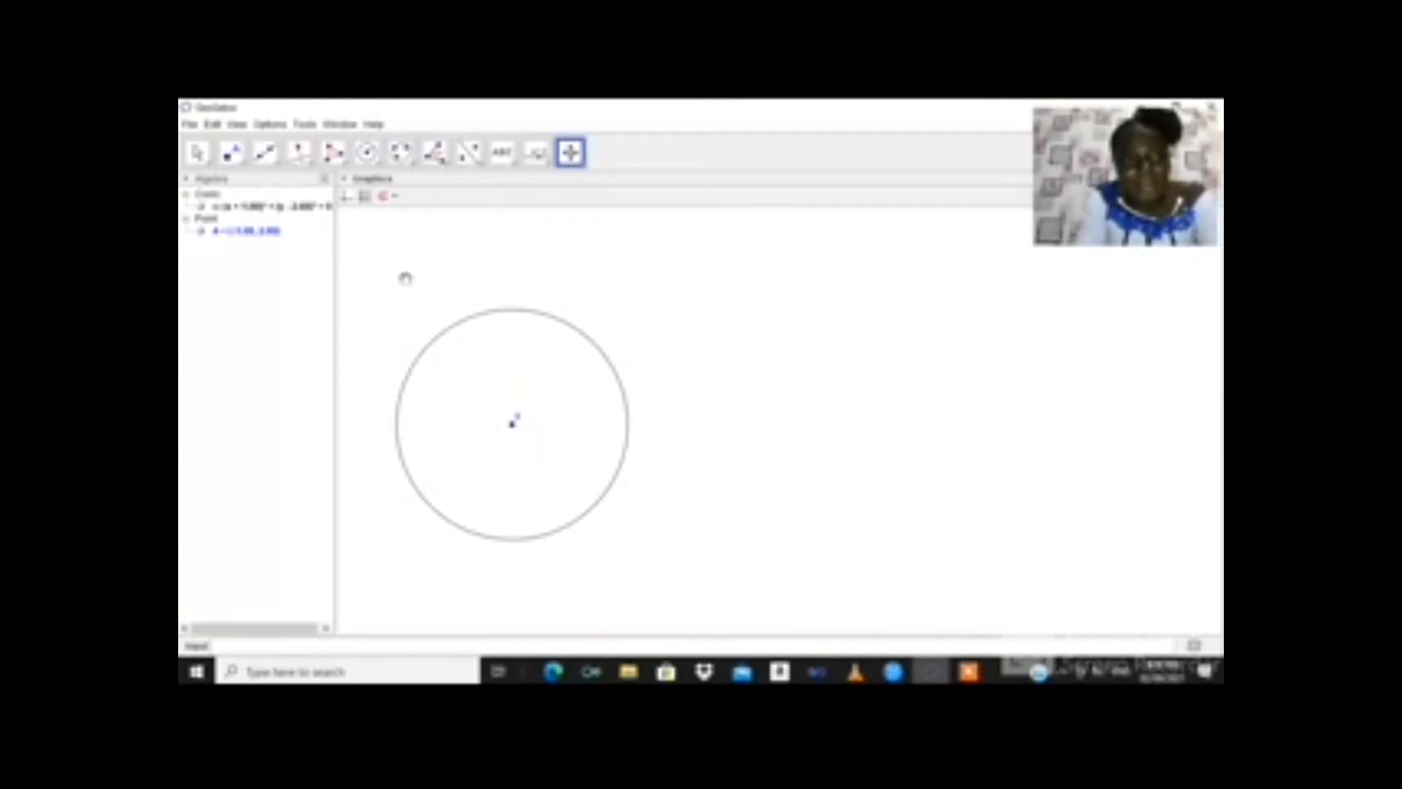
{"action": "left_click", "coordinate": [379, 167]}
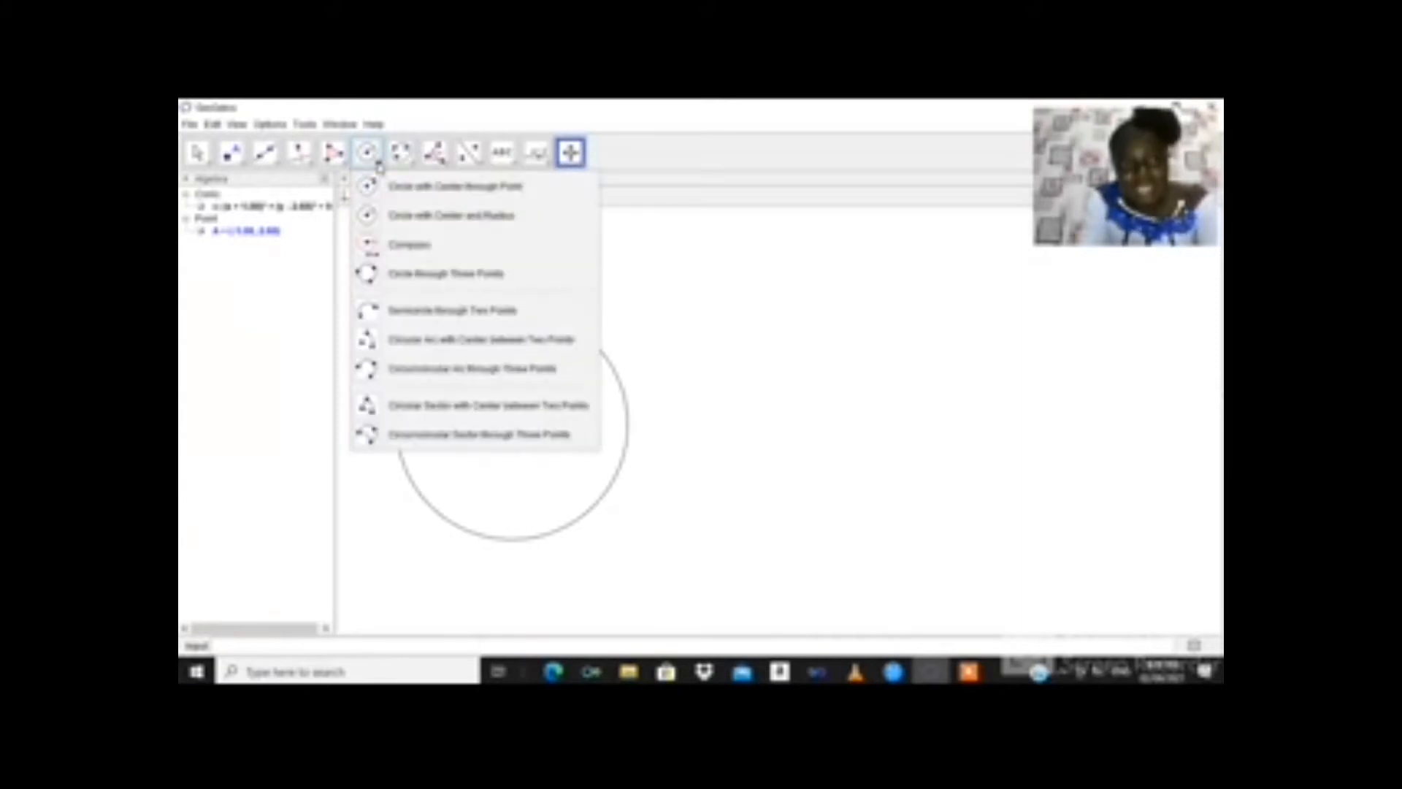
{"action": "left_click", "coordinate": [413, 217]}
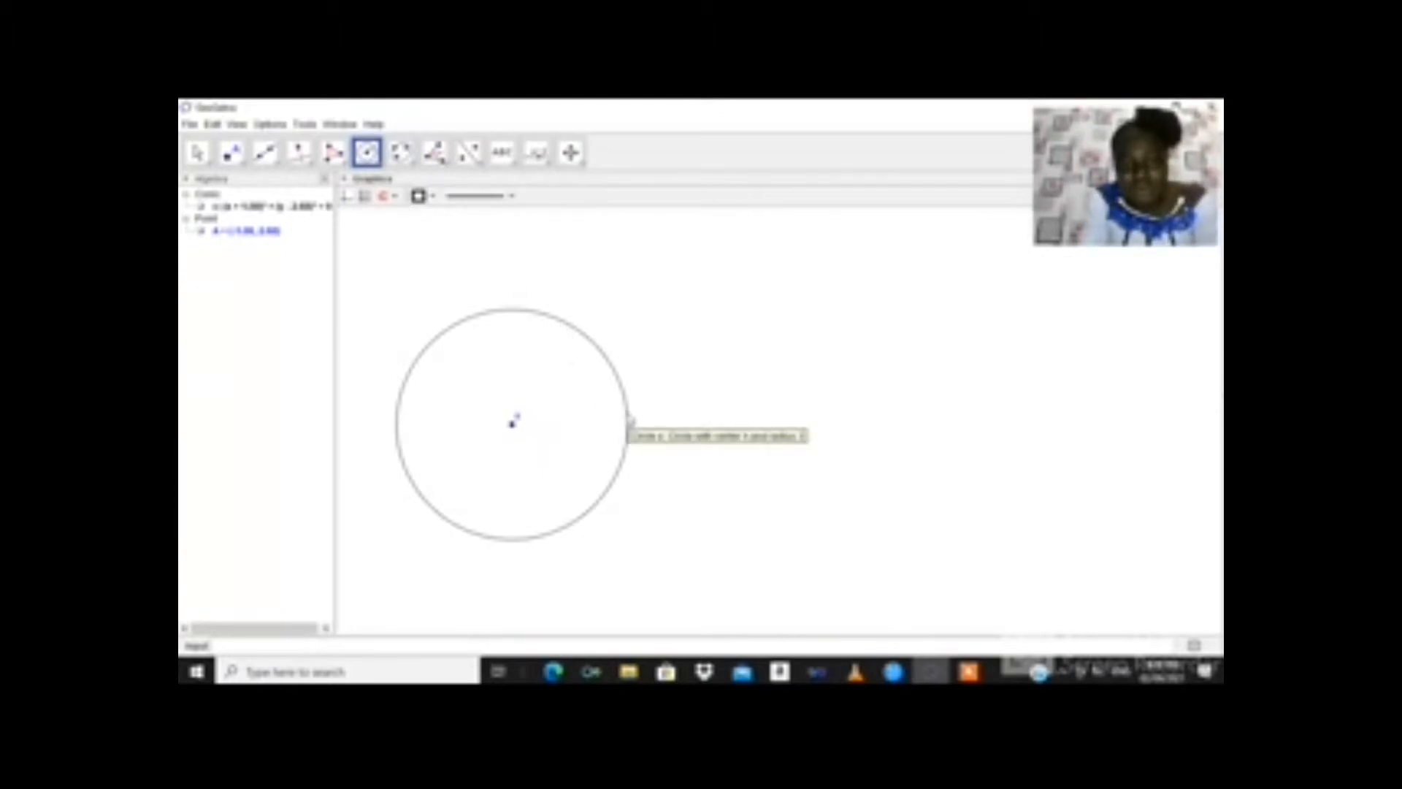
{"action": "left_click", "coordinate": [629, 421]}
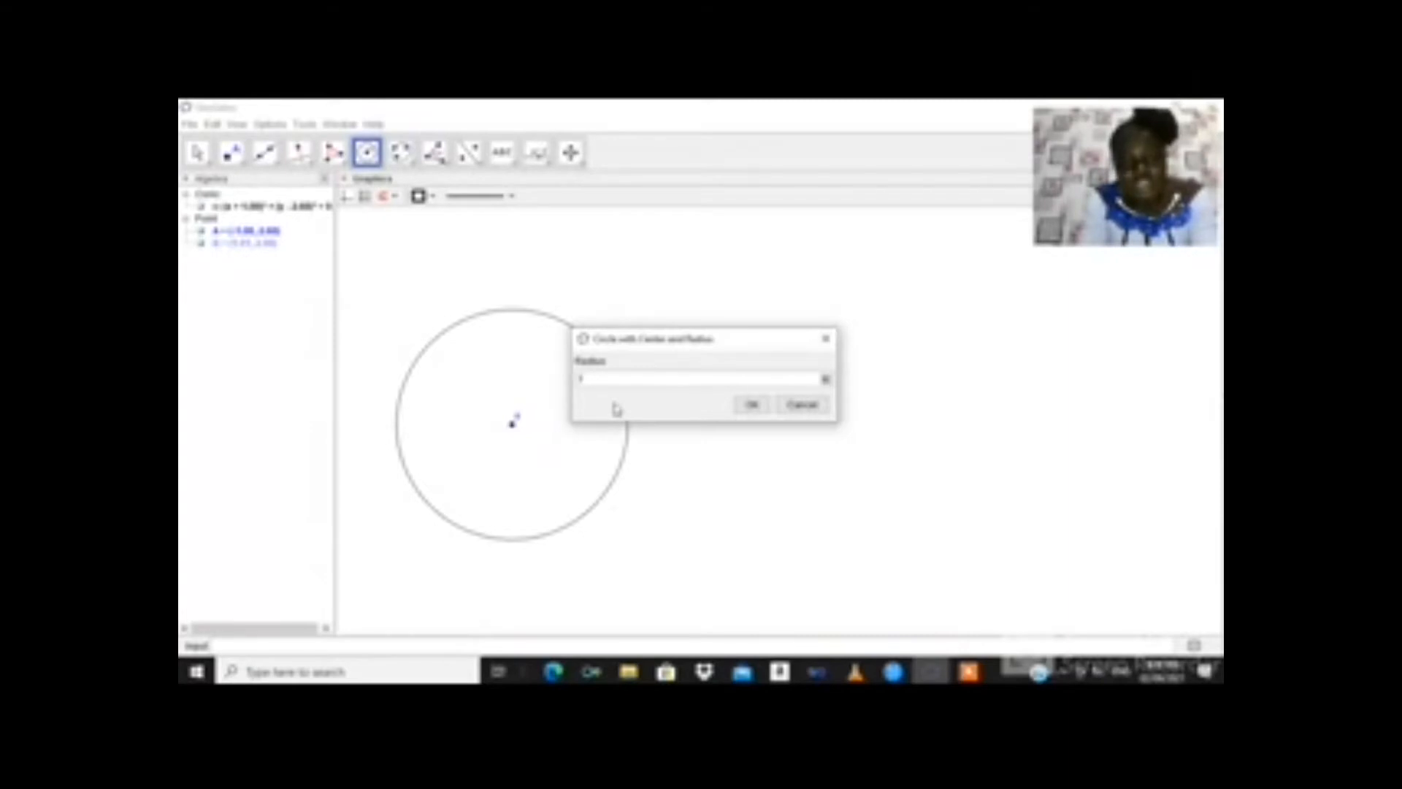
{"action": "left_click", "coordinate": [755, 406]}
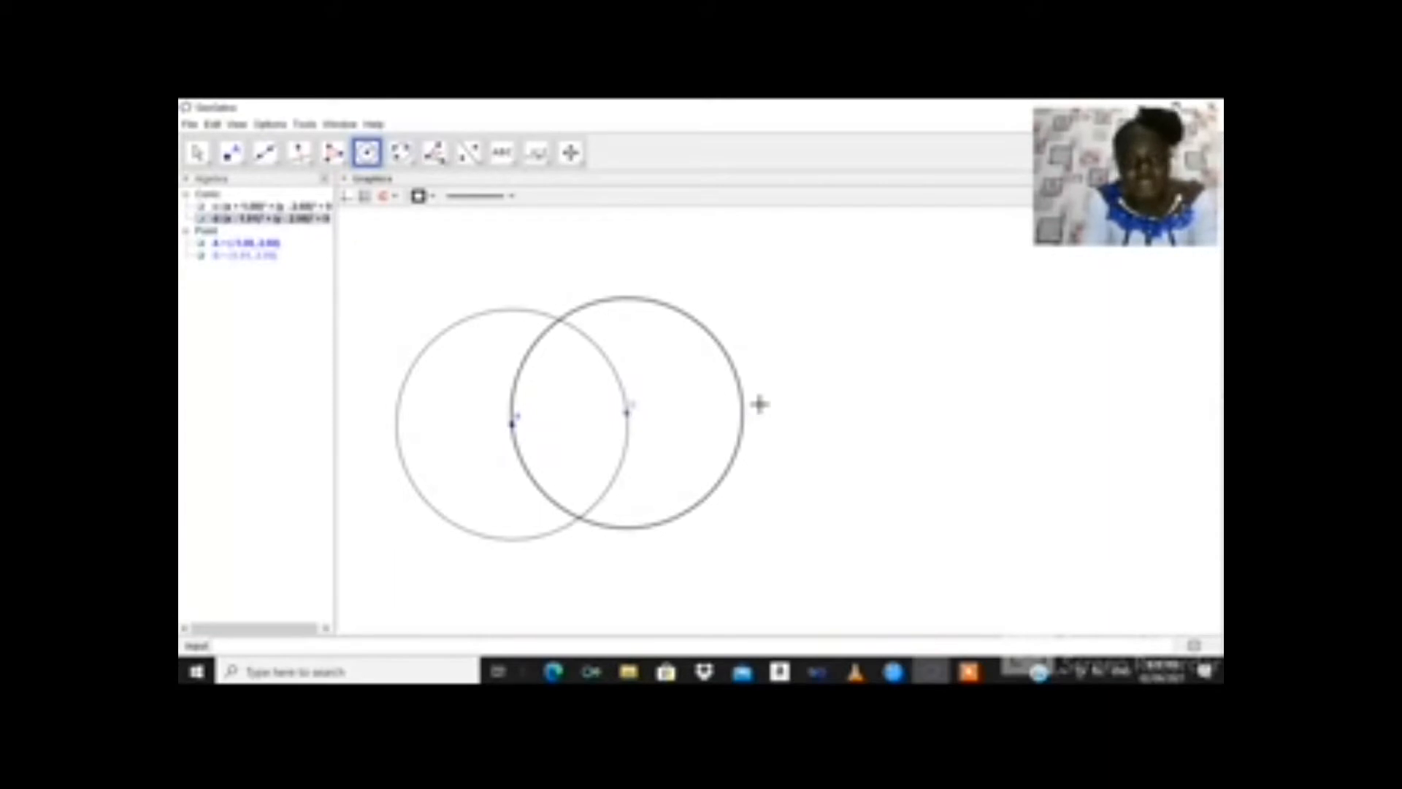
Step: Add two circles of radius 3, centred on the upper and lower intersections of the first two circles
{"action": "left_click", "coordinate": [593, 324]}
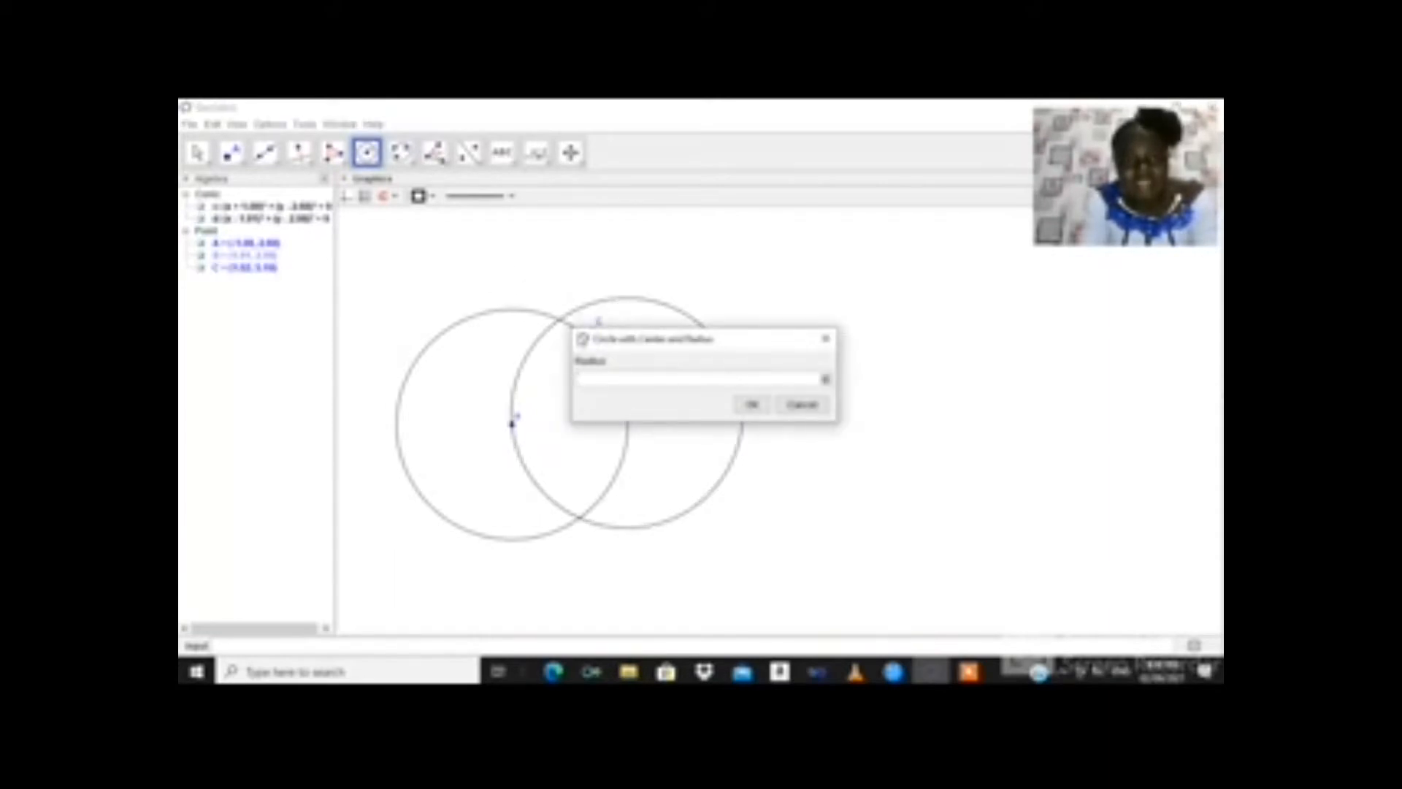
{"action": "left_click", "coordinate": [563, 319]}
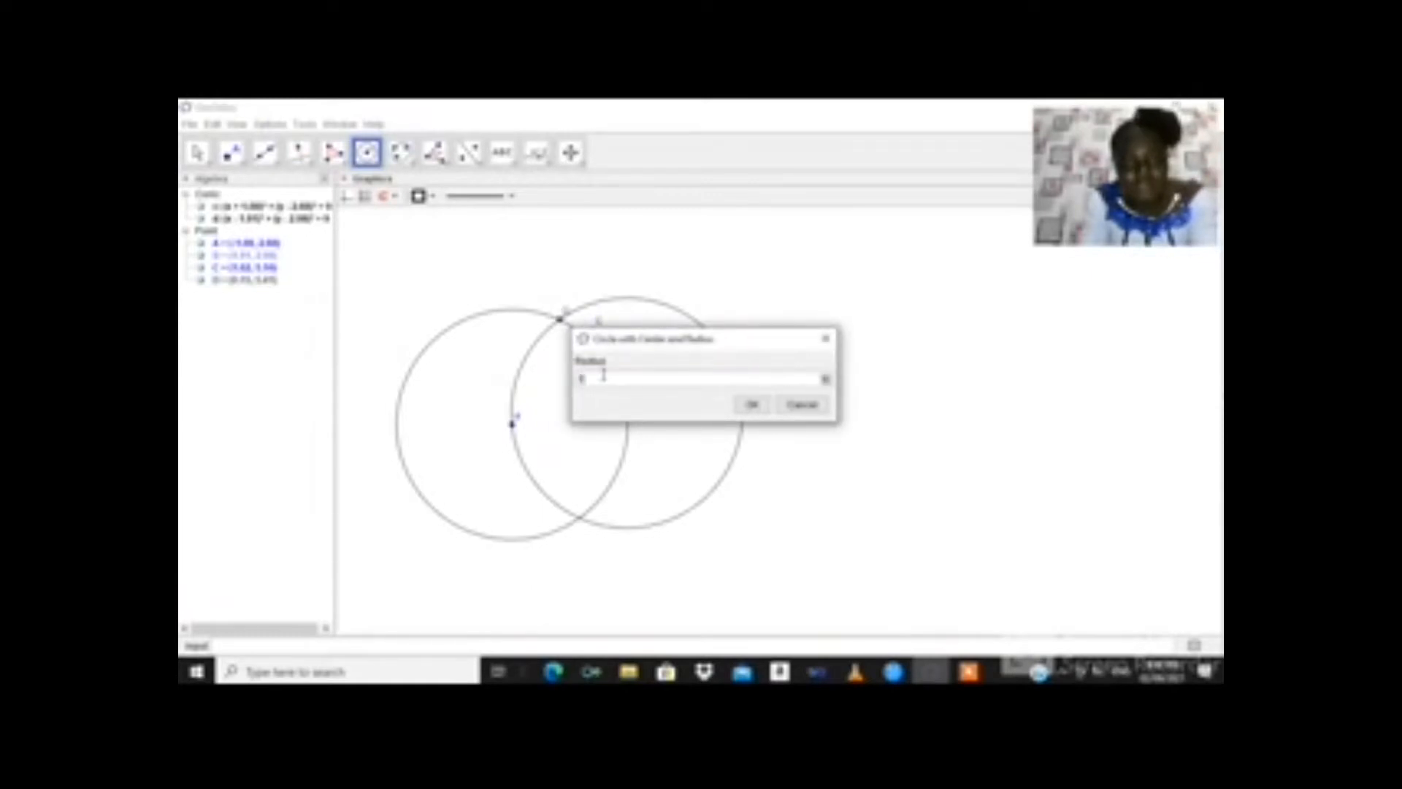
{"action": "type", "text": "1"}
{"action": "left_click", "coordinate": [746, 404]}
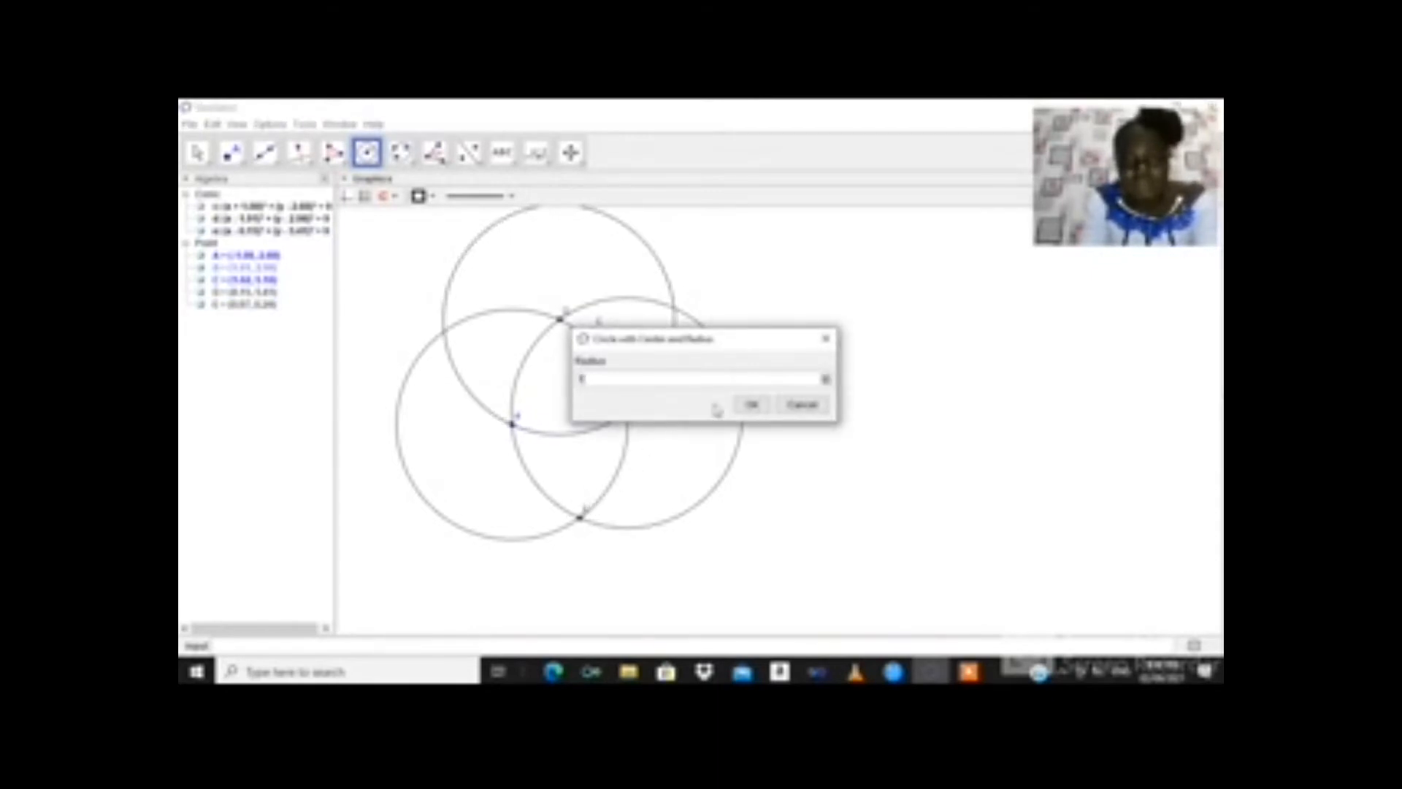
{"action": "left_click", "coordinate": [752, 406]}
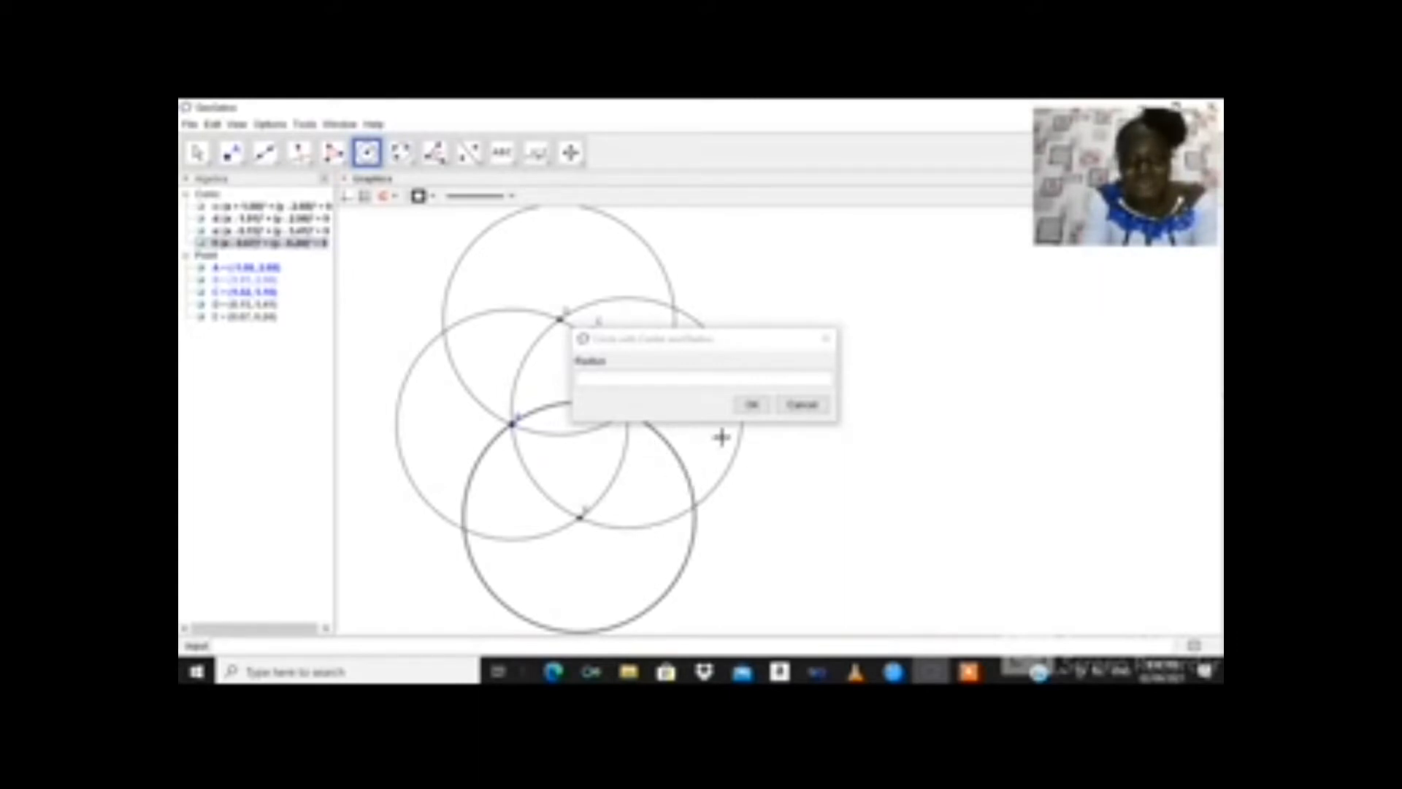
Step: Add a fifth circle of radius 3, centred on the right-hand intersection of the lowest circle and the second circle
{"action": "left_click", "coordinate": [694, 505]}
{"action": "type", "text": "1"}
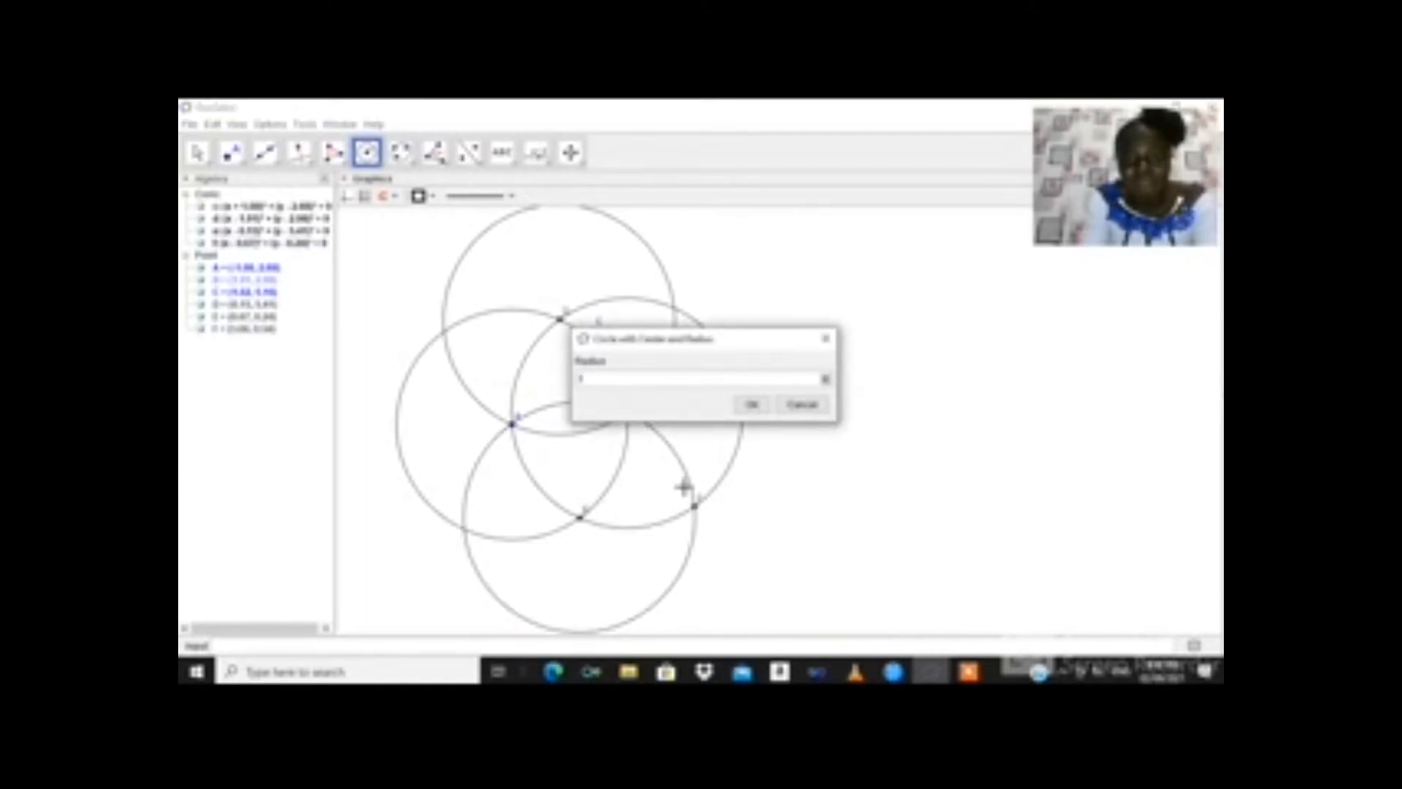
{"action": "left_click", "coordinate": [753, 406]}
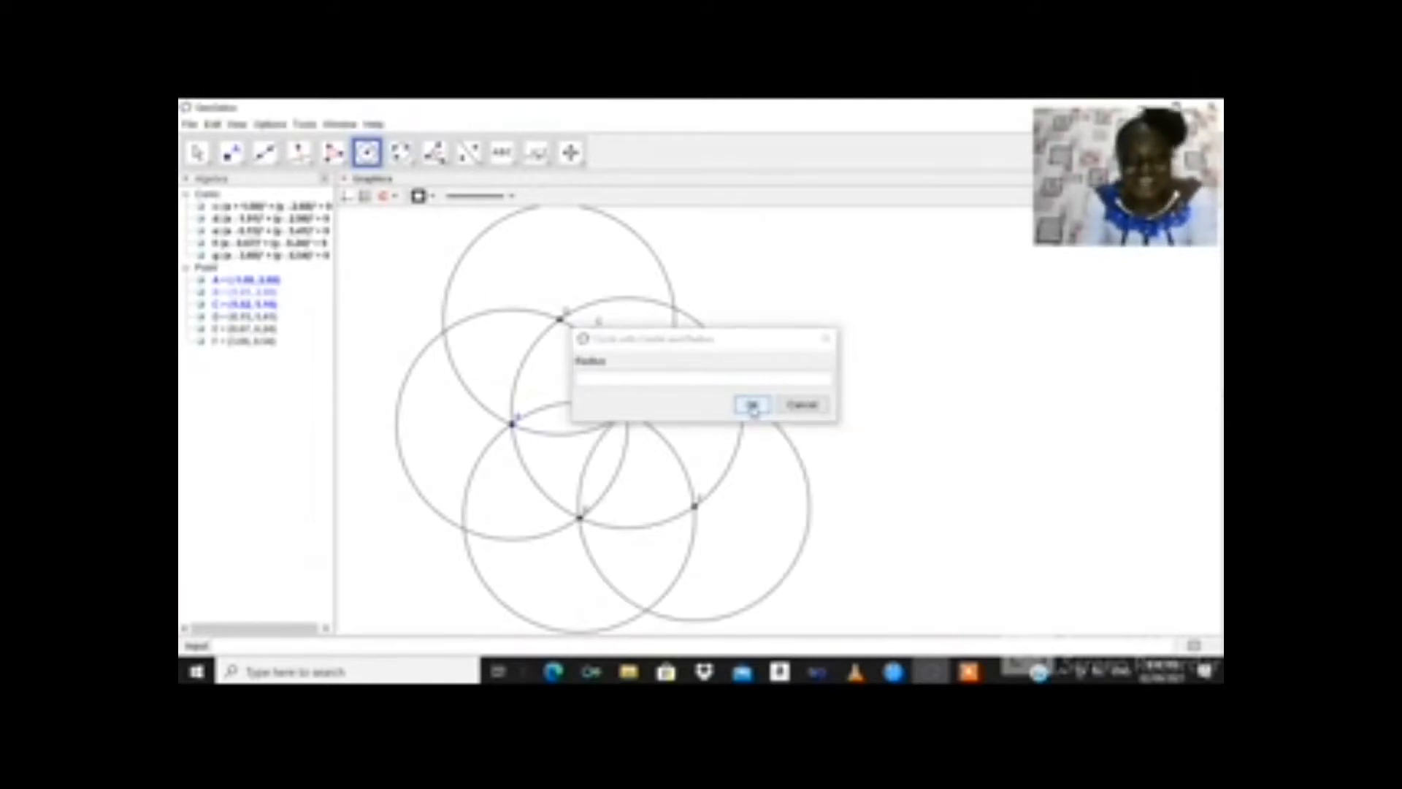
{"action": "left_click", "coordinate": [827, 341]}
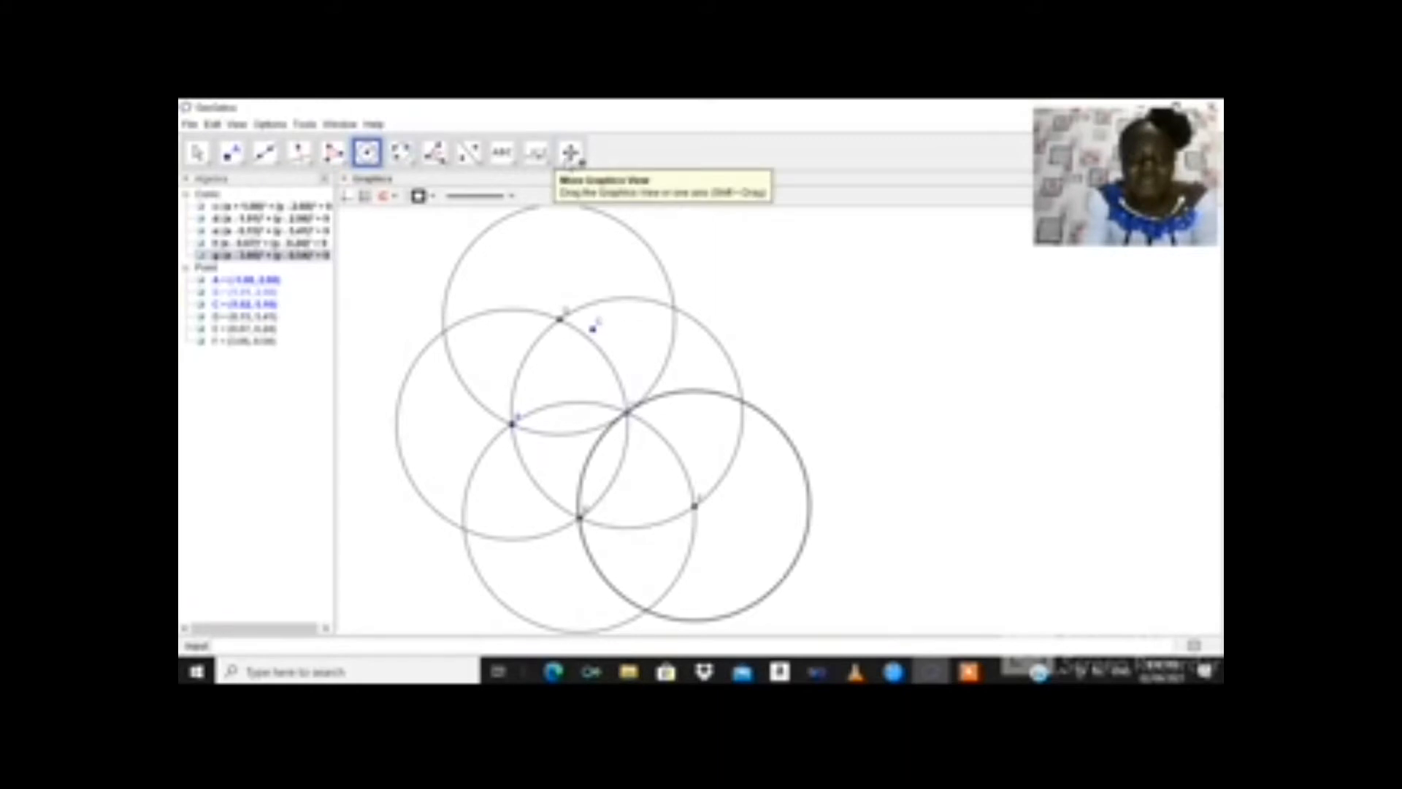
Step: Draw a triangle with the Polygon tool connecting the first two circles' centres and their upper intersection point D
{"action": "left_click", "coordinate": [570, 152]}
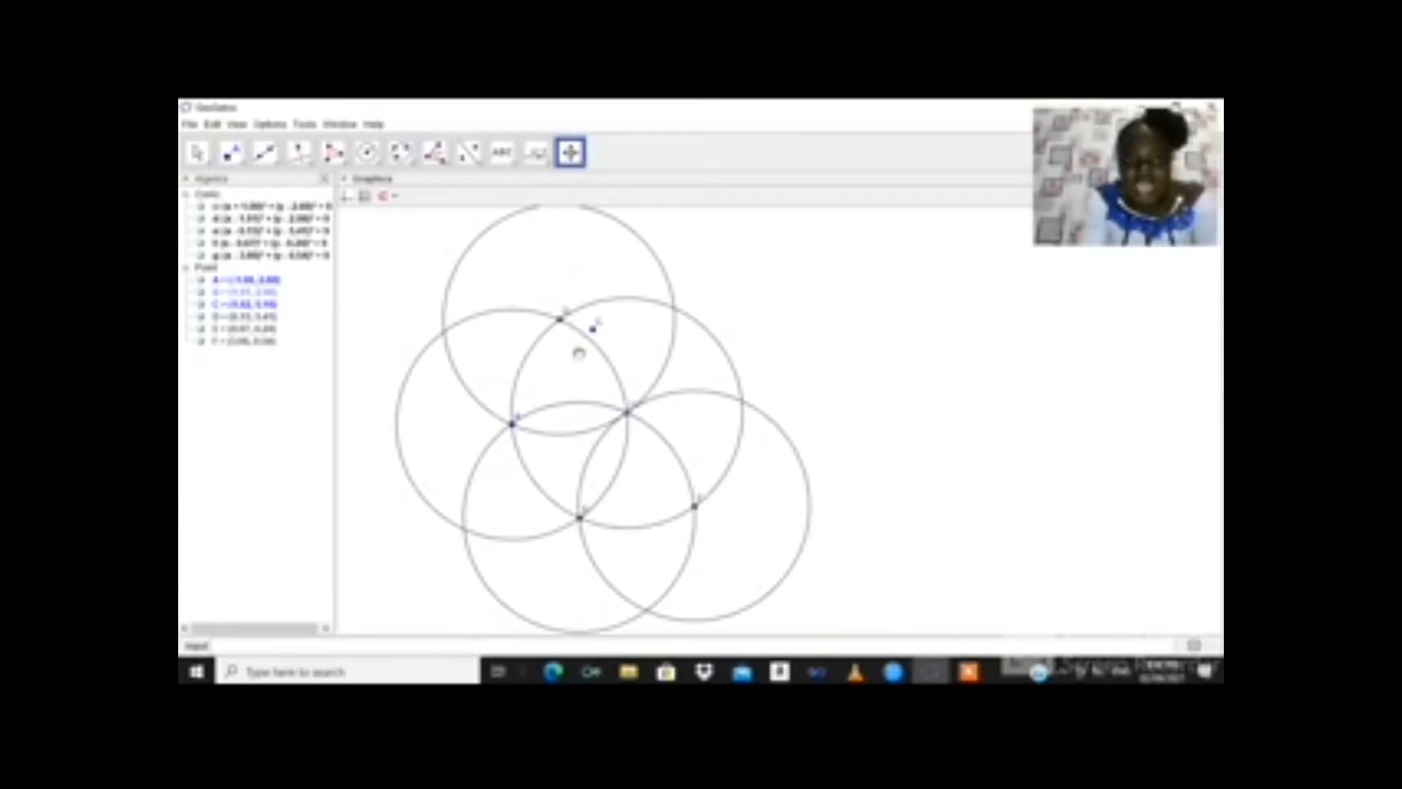
{"action": "left_click_drag", "start_coordinate": [579, 355], "coordinate": [656, 358]}
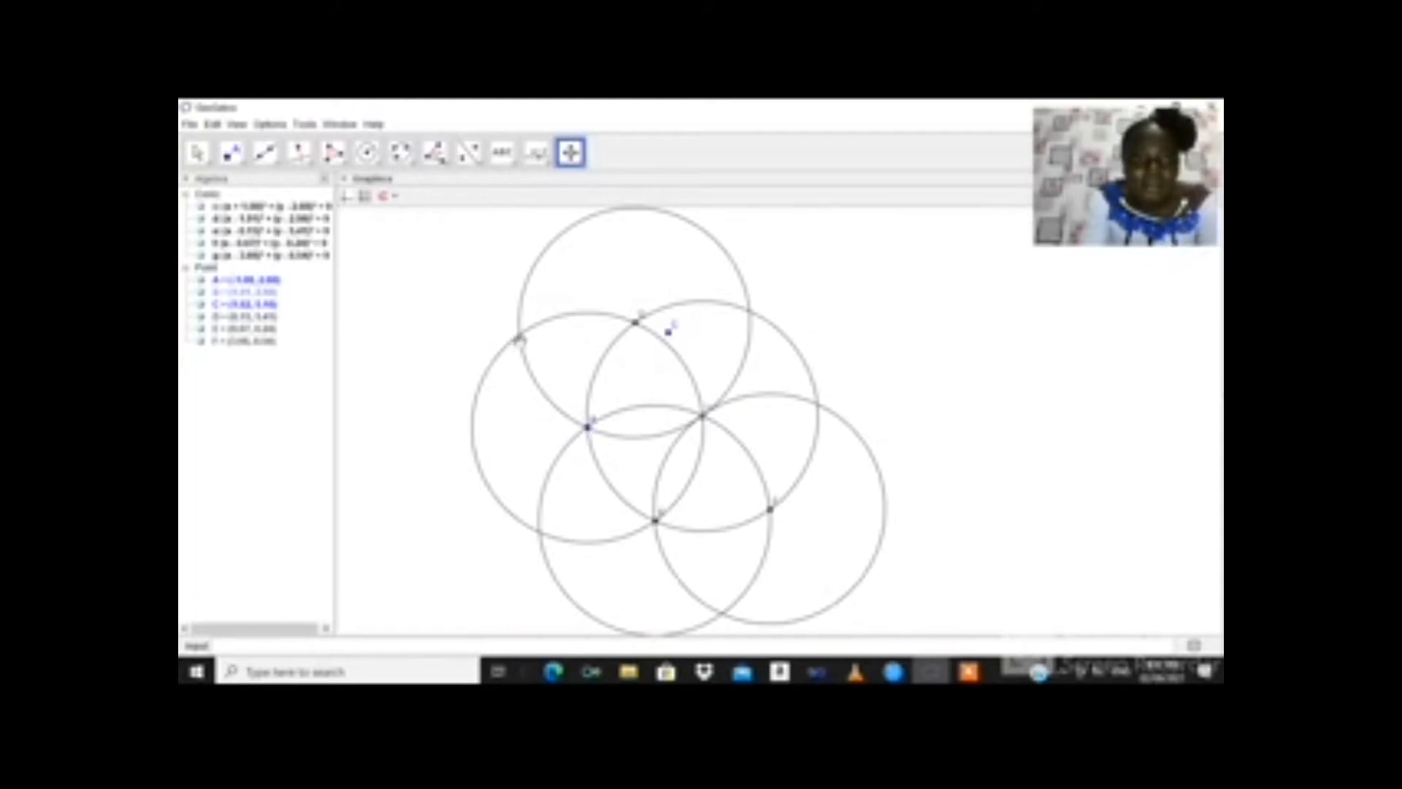
{"action": "left_click", "coordinate": [342, 163]}
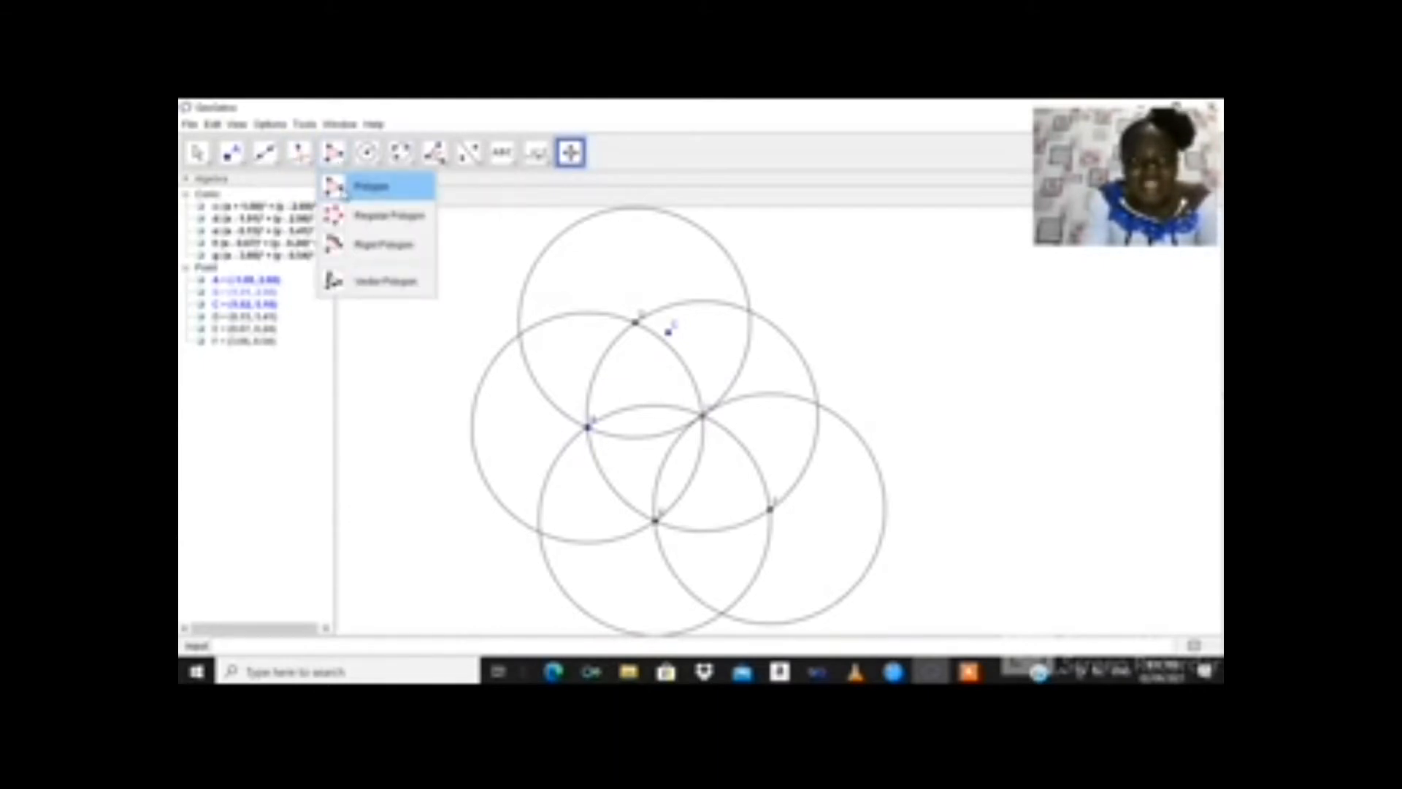
{"action": "left_click", "coordinate": [372, 186]}
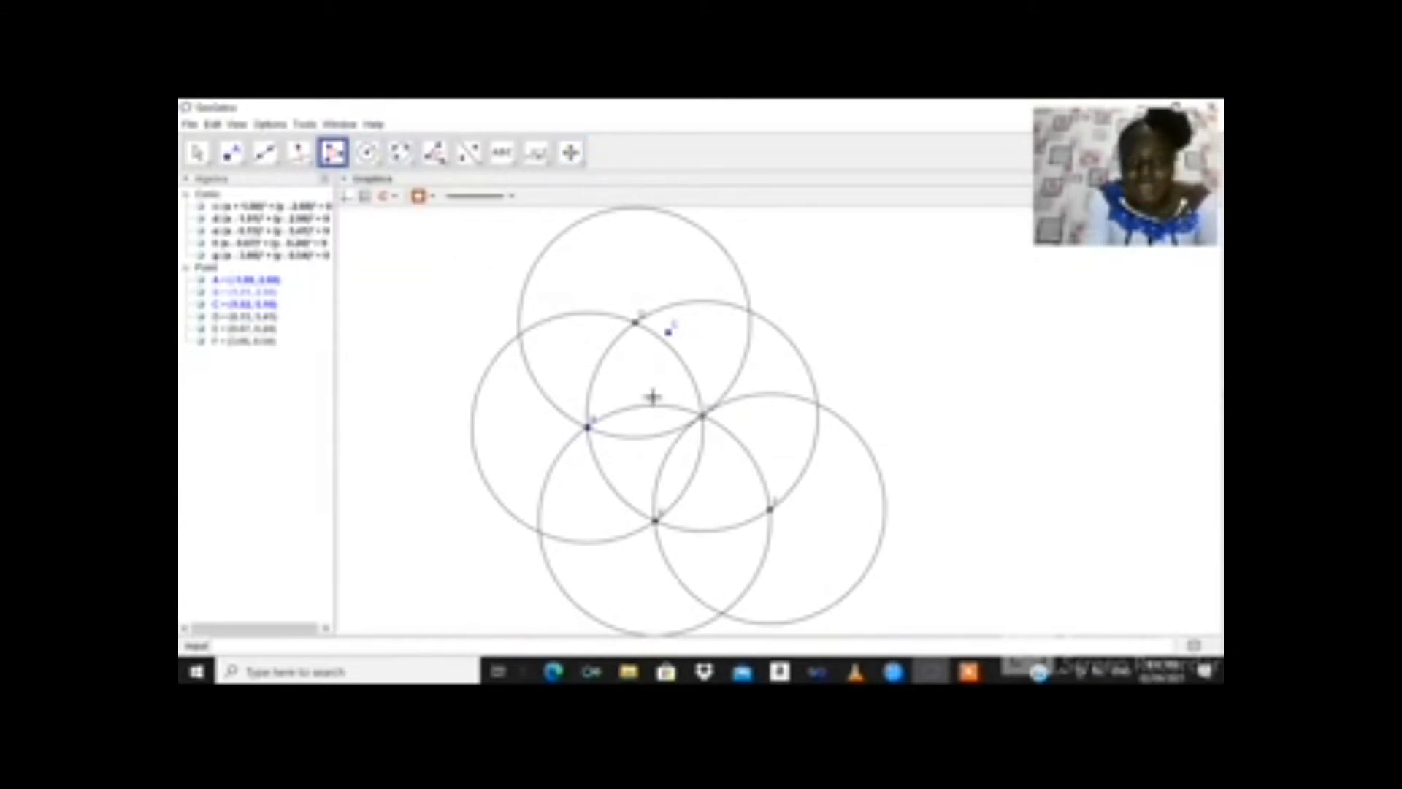
{"action": "left_click", "coordinate": [636, 323]}
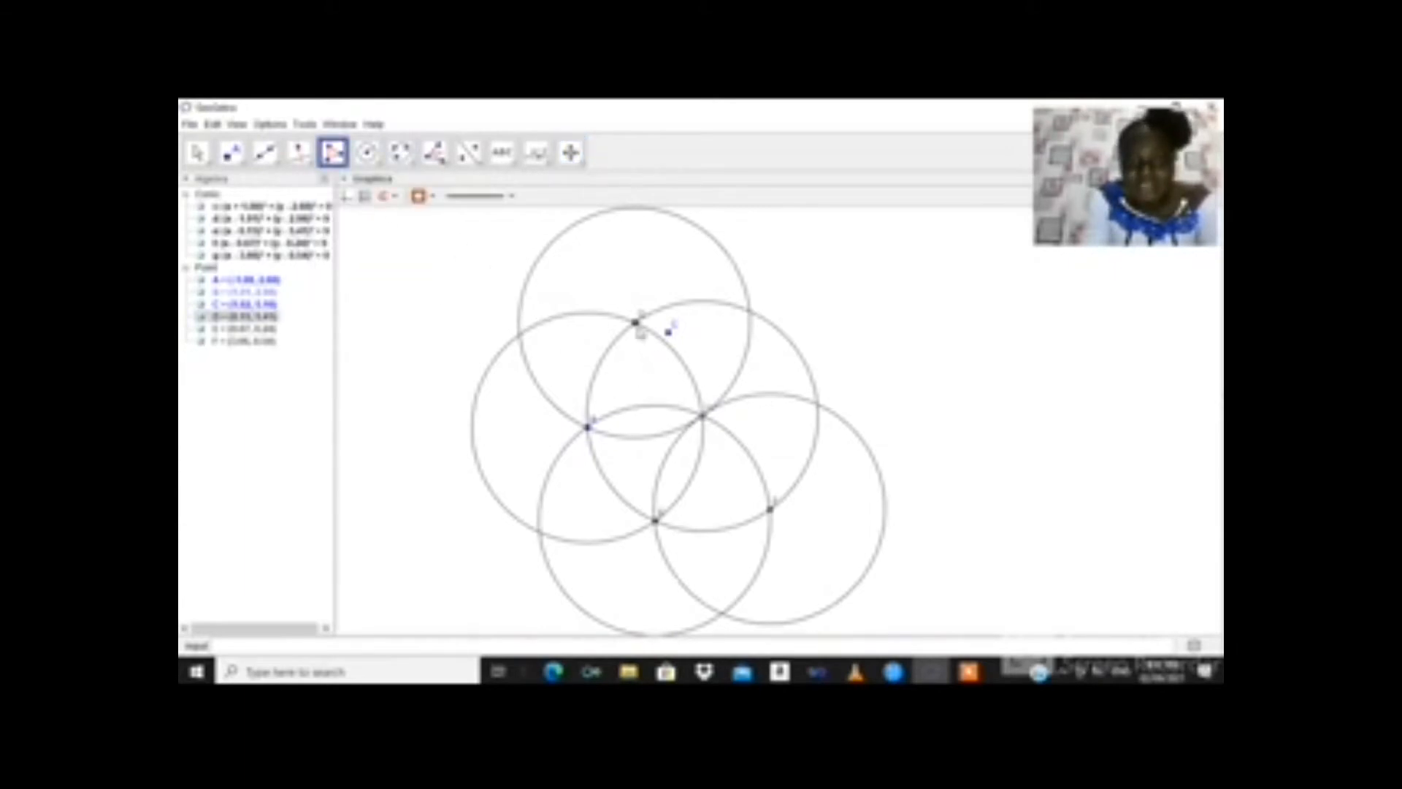
{"action": "left_click", "coordinate": [588, 428]}
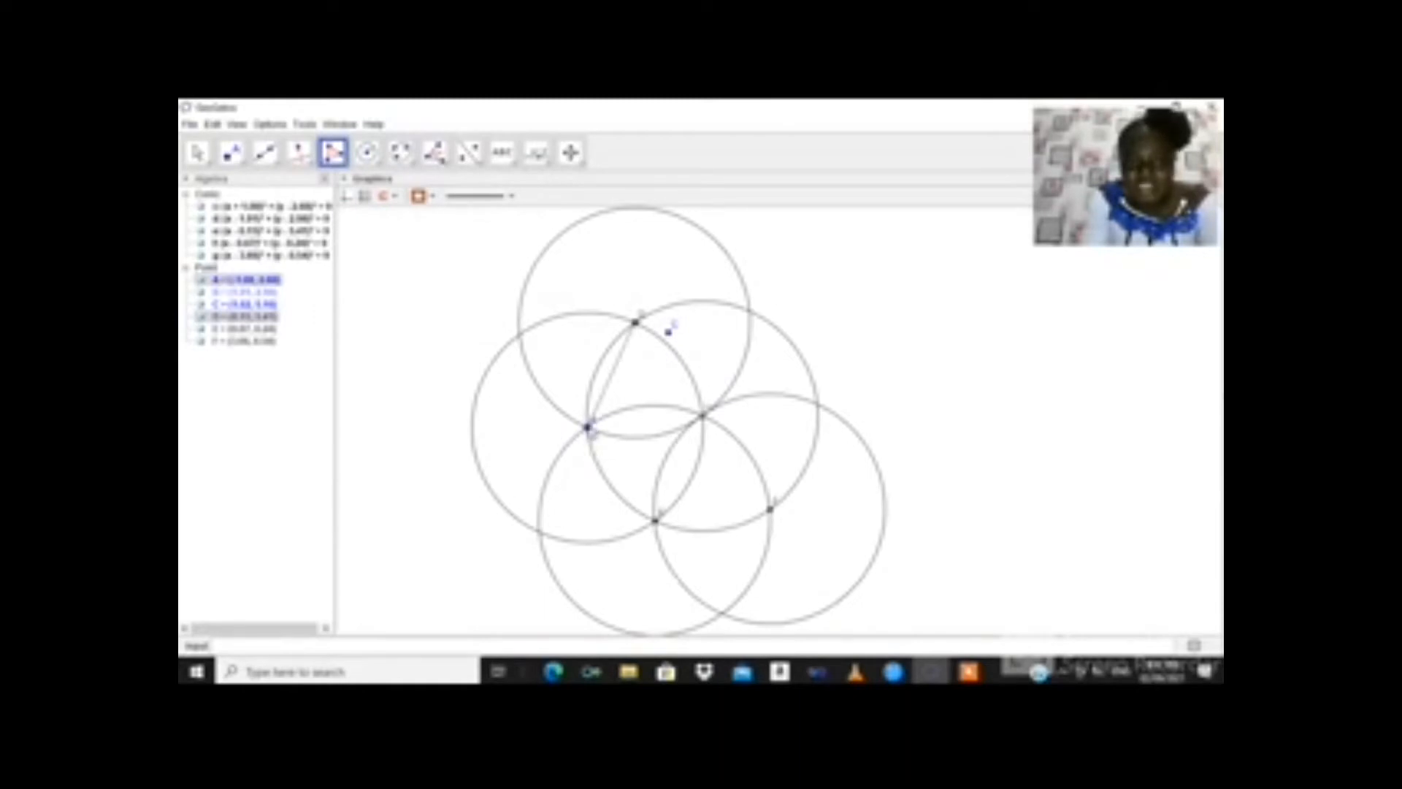
{"action": "left_click", "coordinate": [705, 424]}
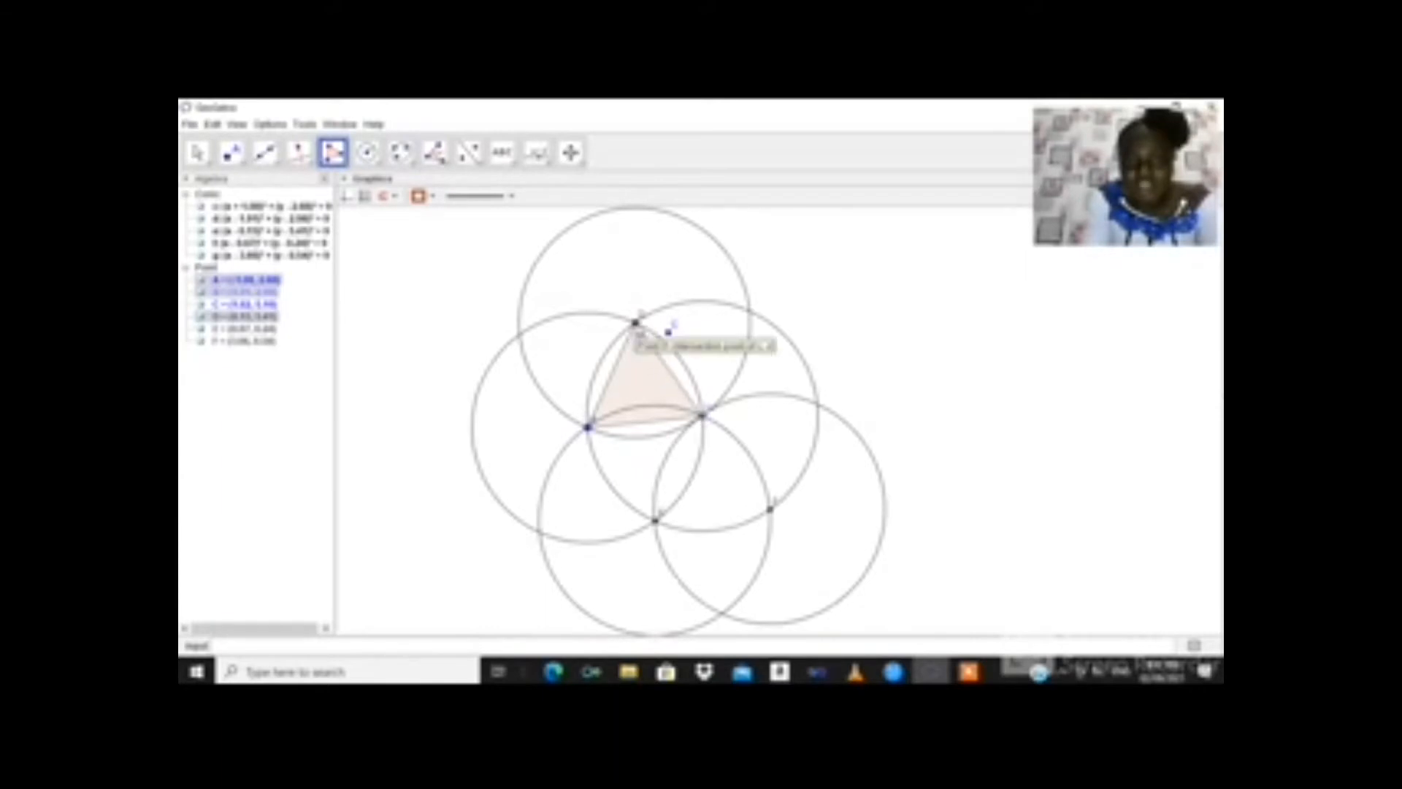
{"action": "left_click", "coordinate": [636, 322]}
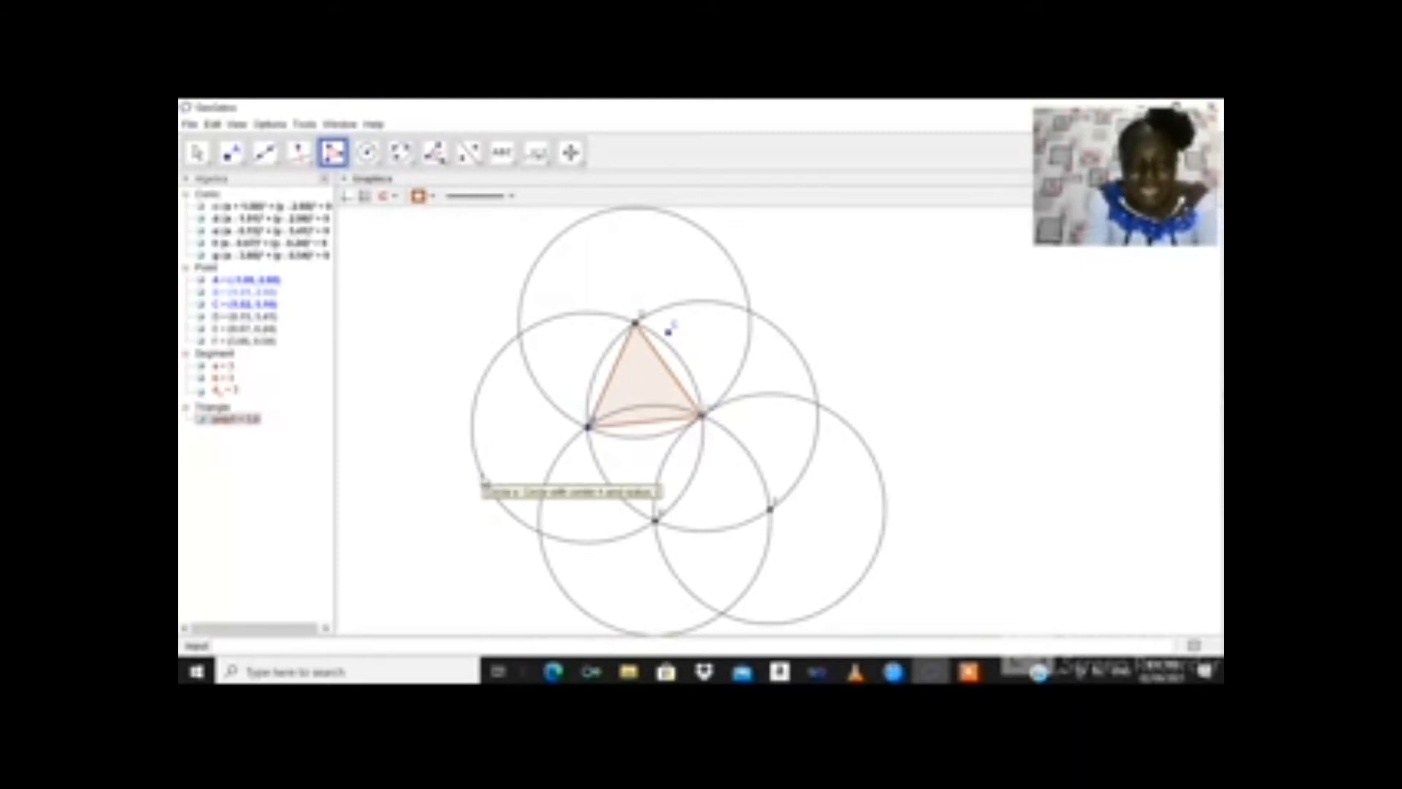
{"action": "left_click", "coordinate": [391, 306]}
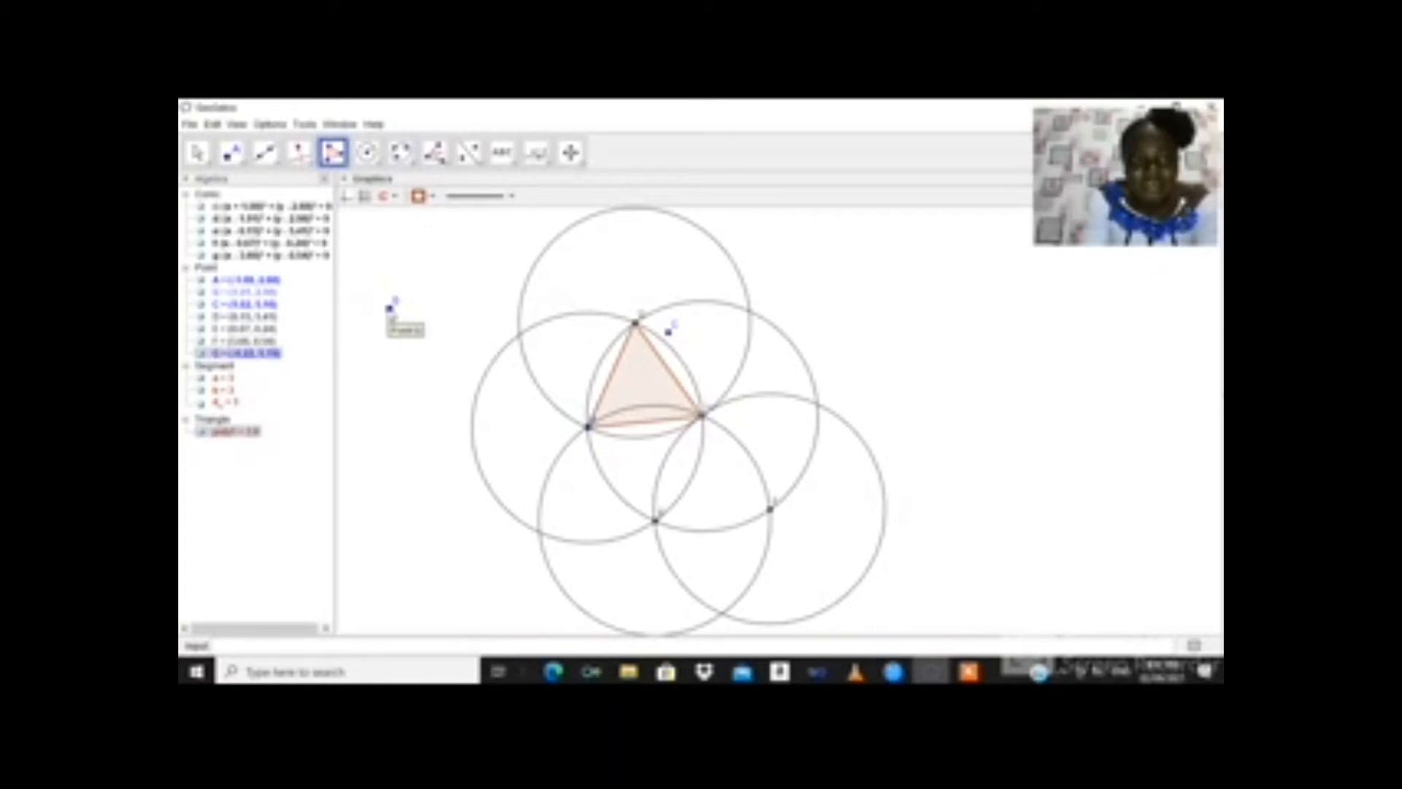
{"action": "right_click", "coordinate": [389, 307]}
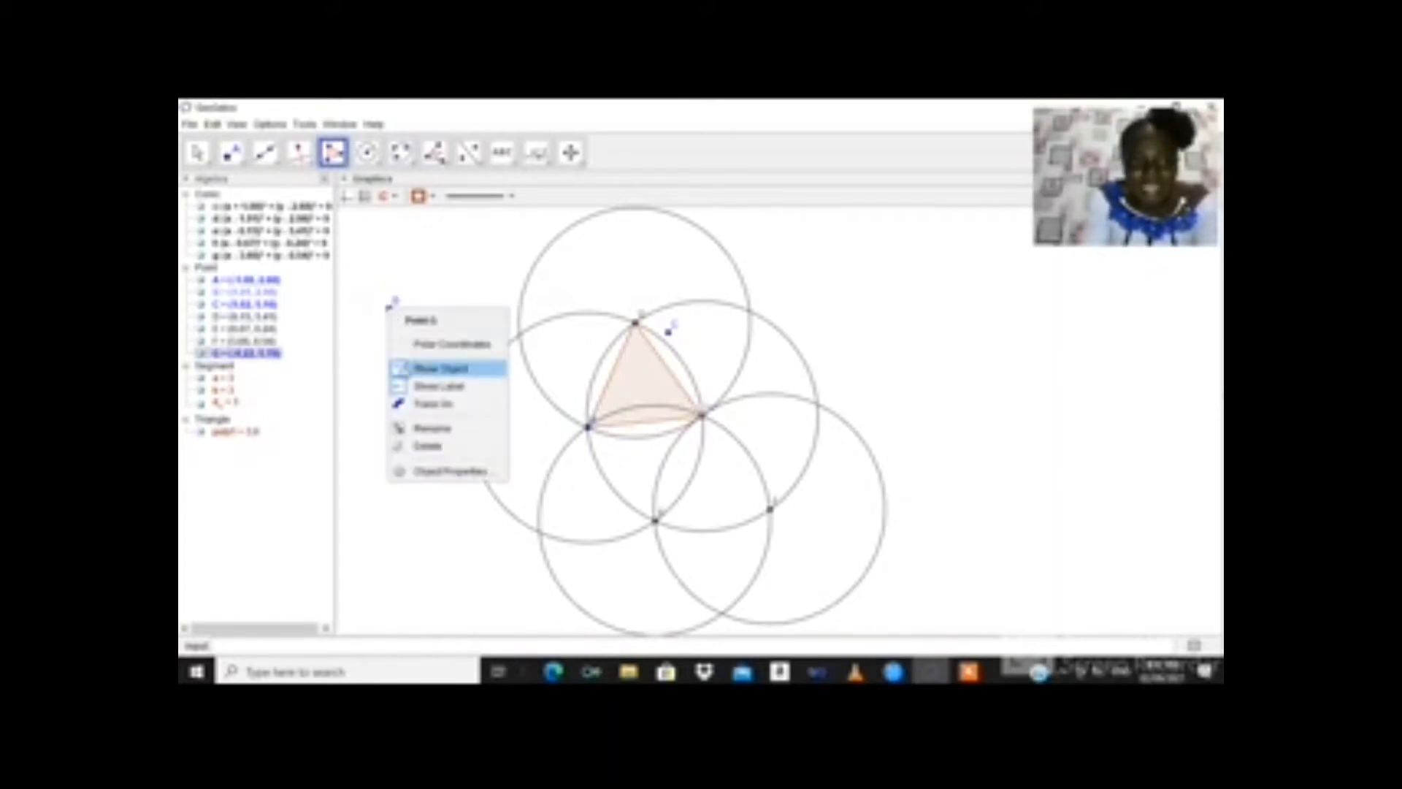
{"action": "left_click", "coordinate": [428, 447]}
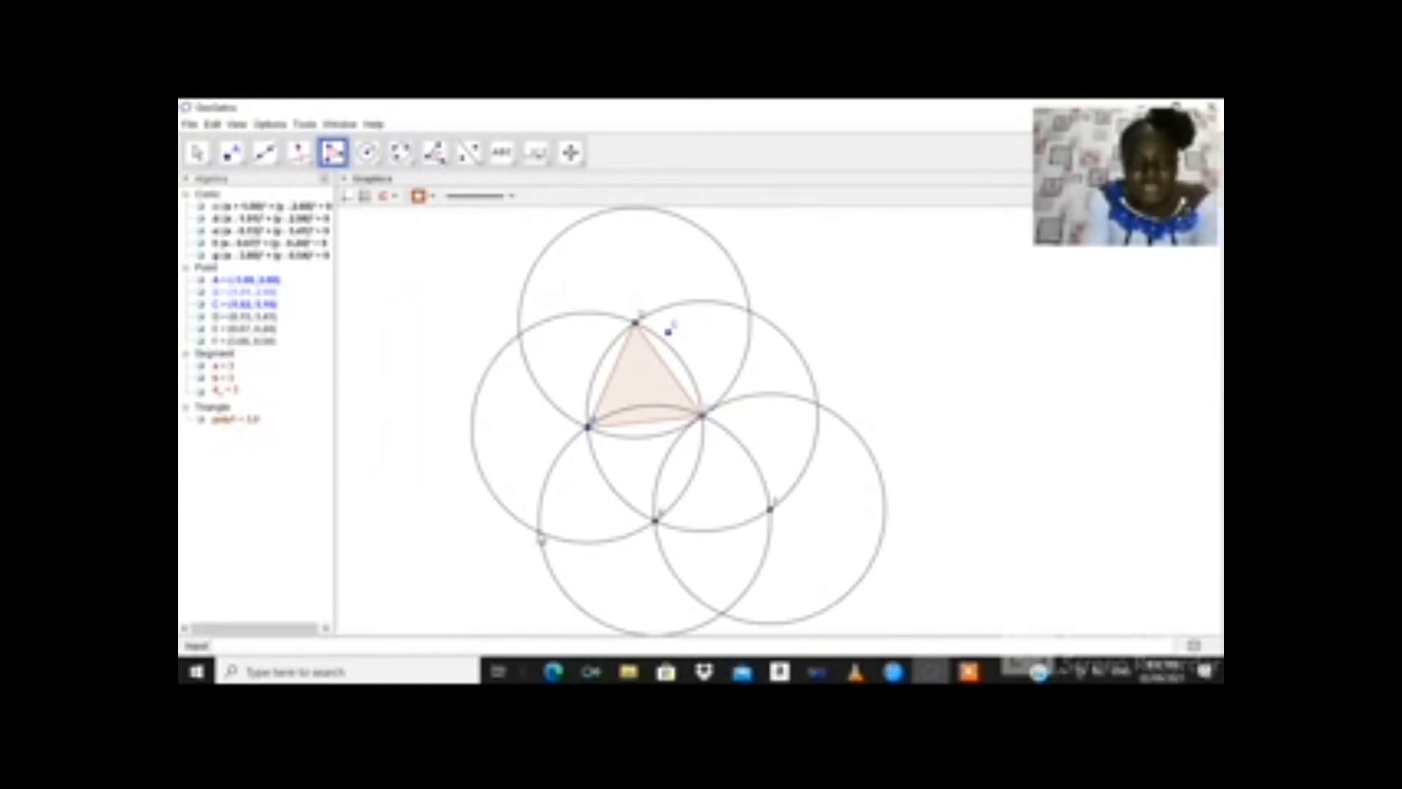
Step: Turn on tracing for the circle centred at E and the circle centred at A
{"action": "right_click", "coordinate": [540, 538]}
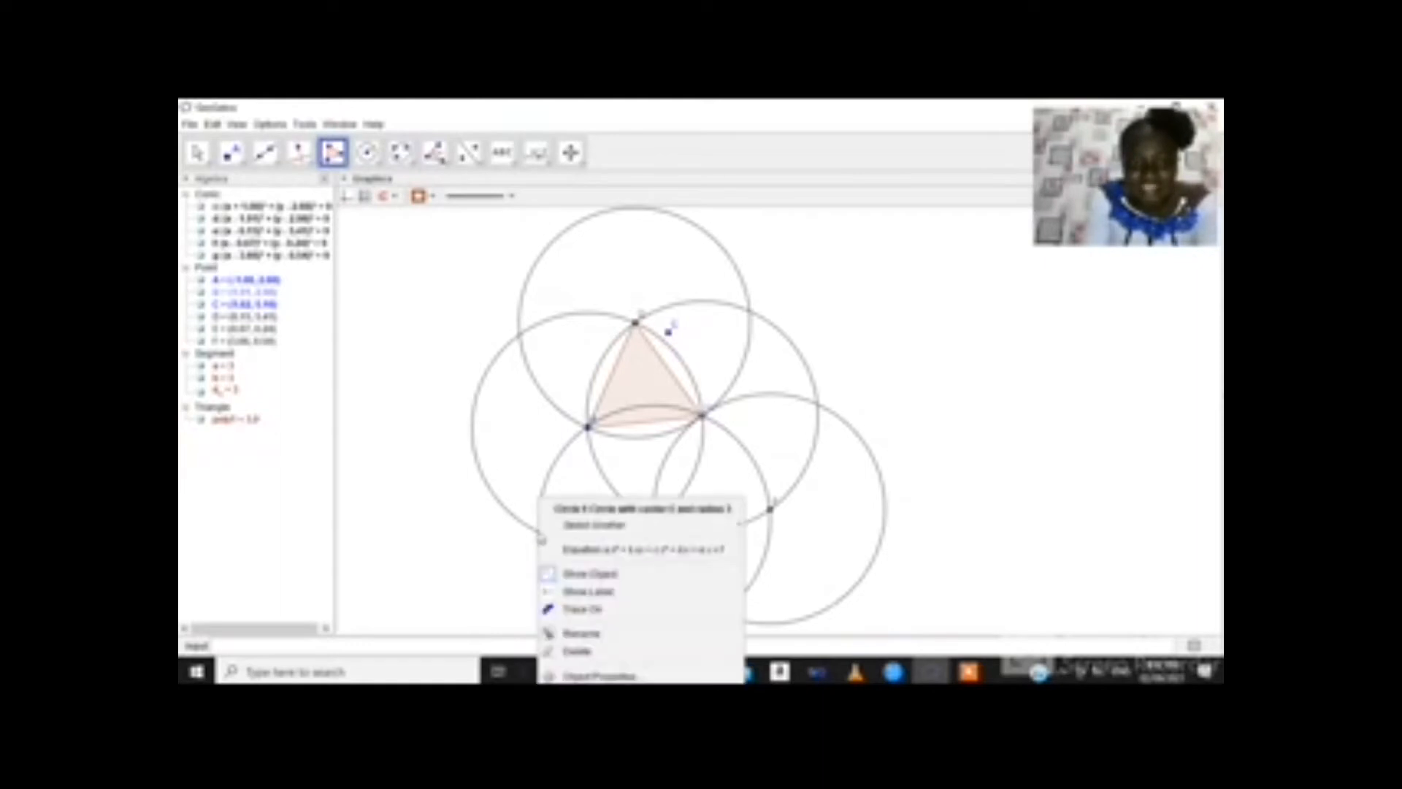
{"action": "left_click", "coordinate": [577, 610]}
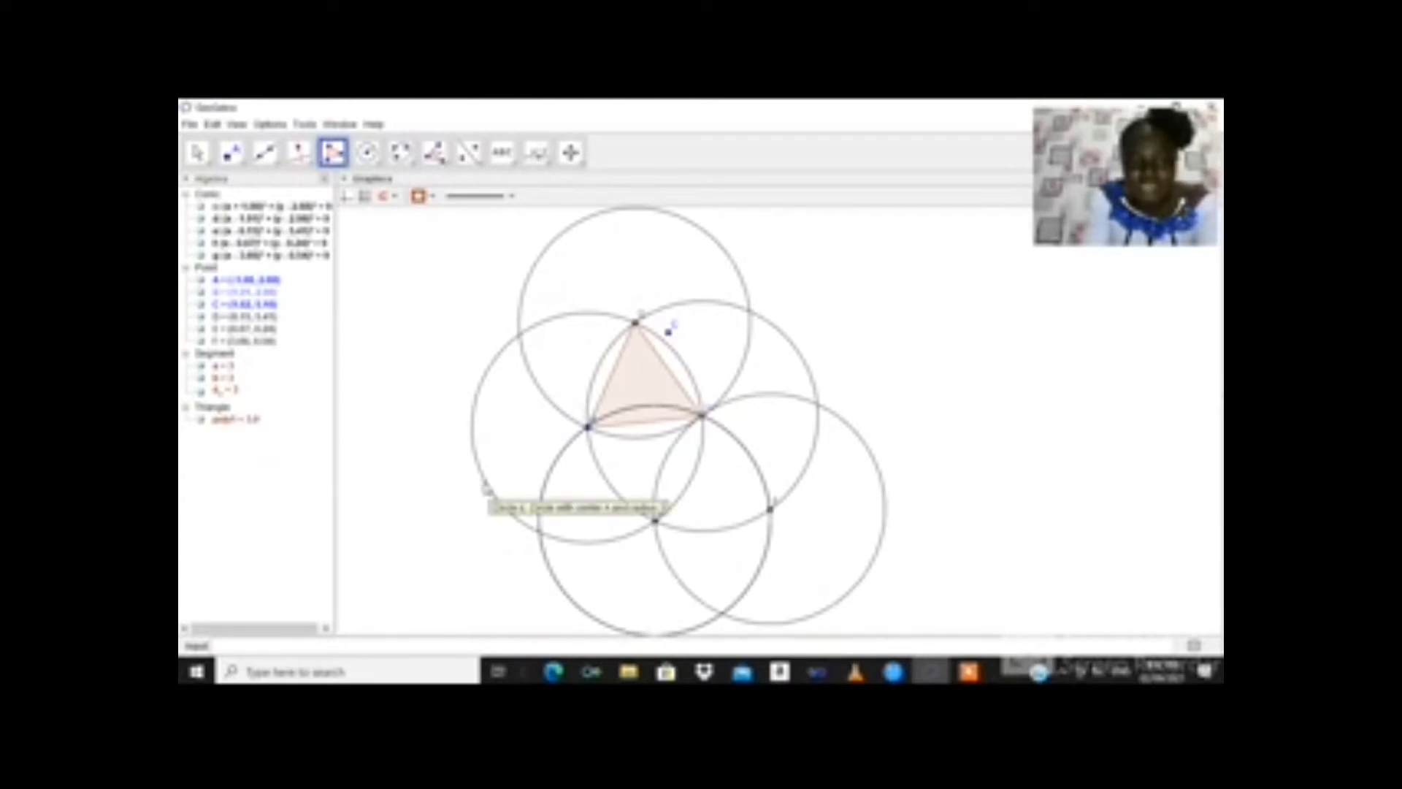
{"action": "right_click", "coordinate": [487, 488]}
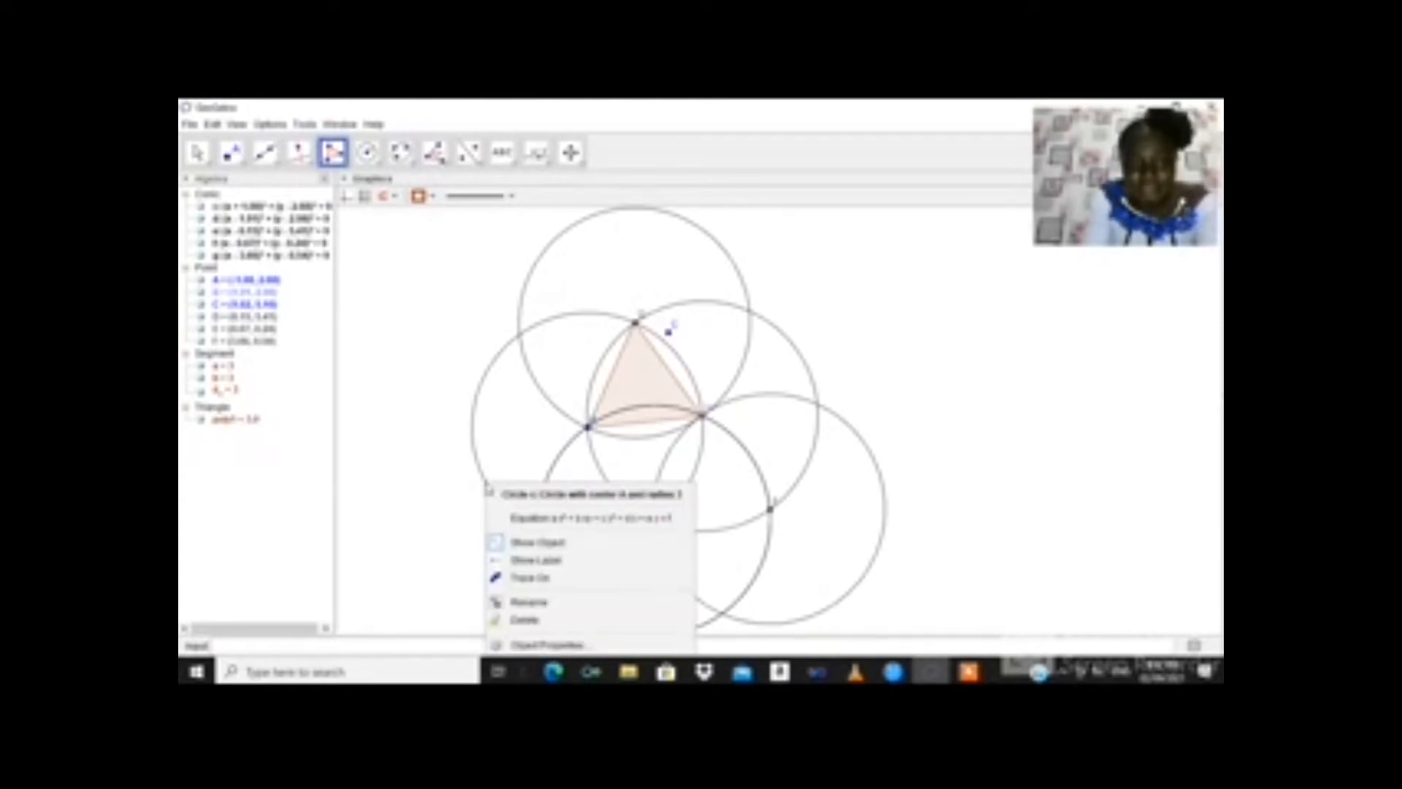
{"action": "left_click", "coordinate": [544, 578]}
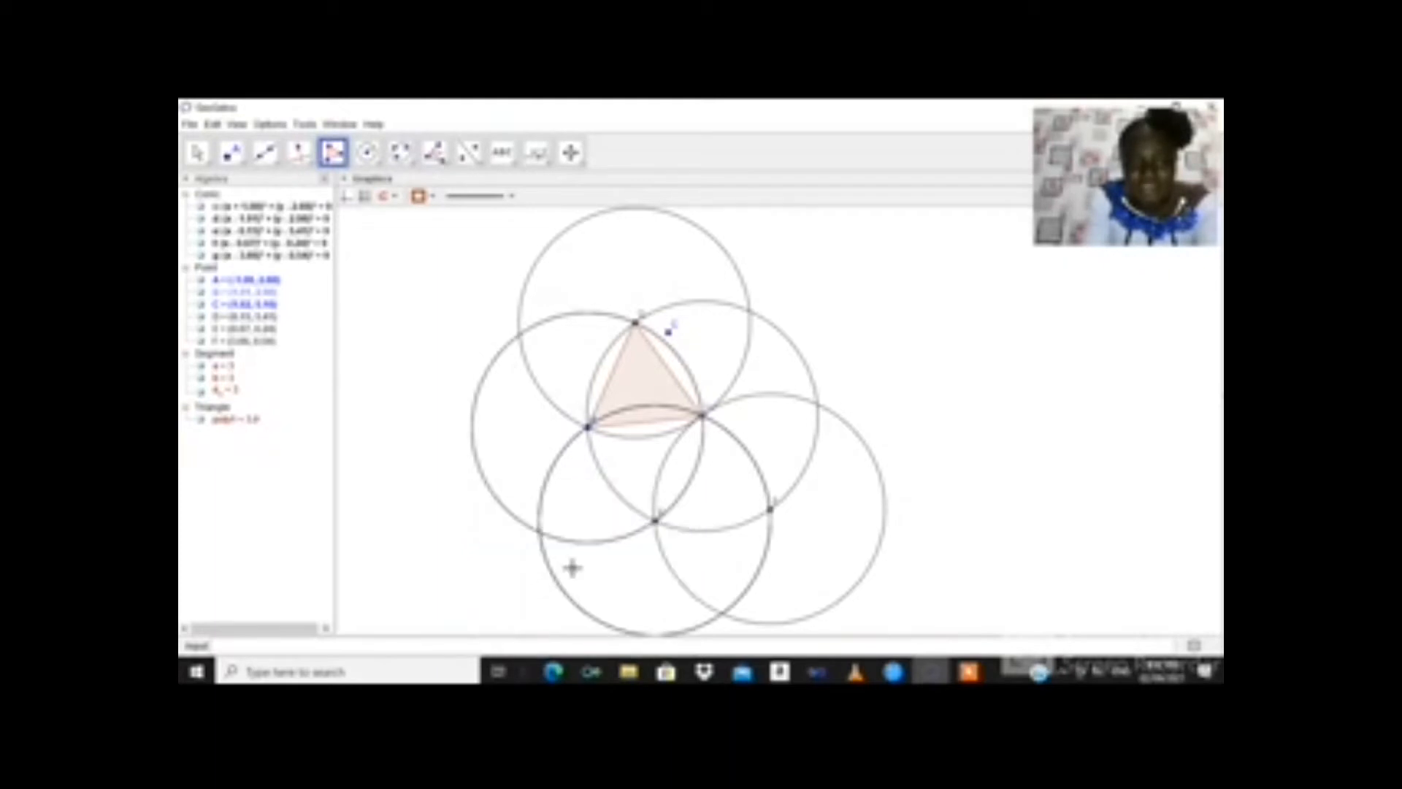
Step: Place a point on the circle centred at F, just below E, and turn on its tracing
{"action": "left_click", "coordinate": [658, 541]}
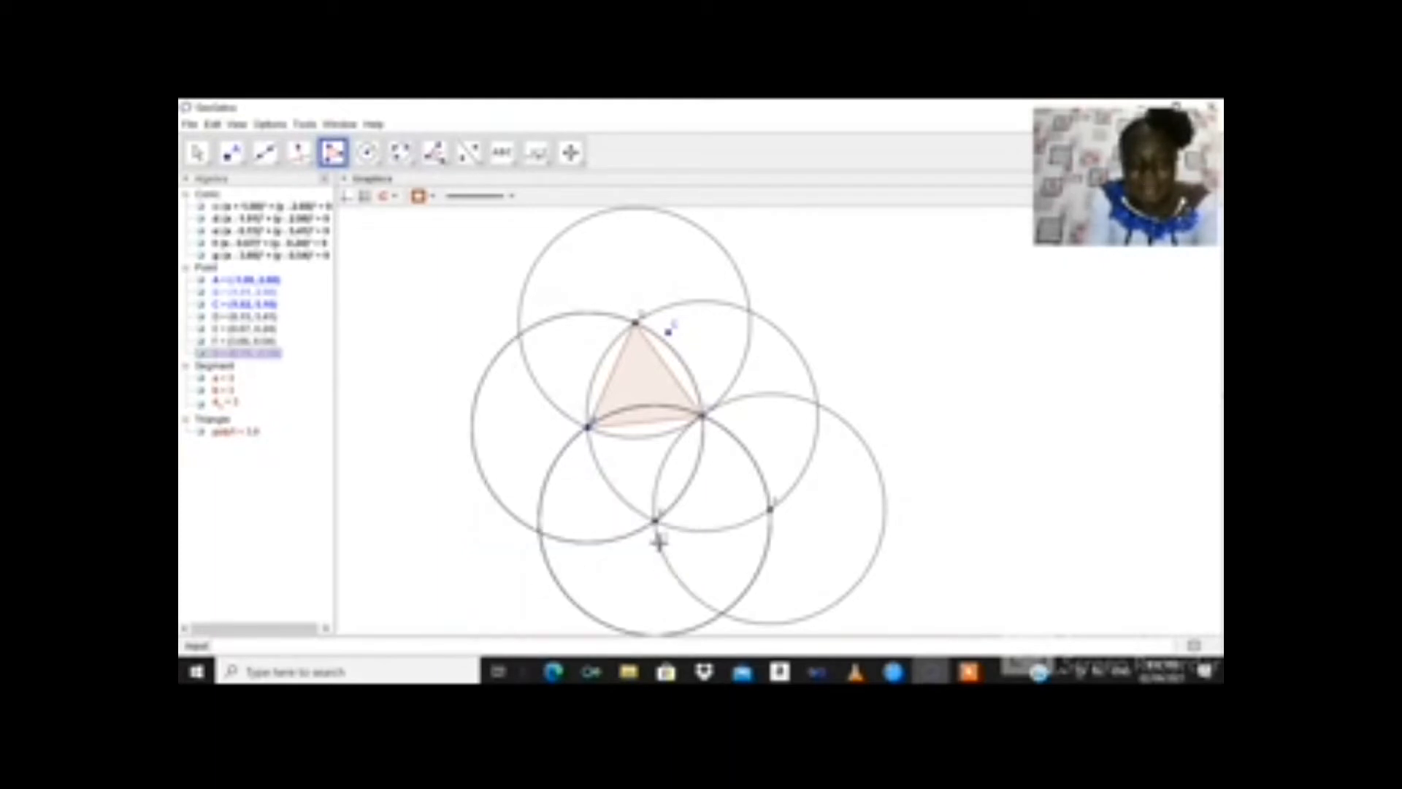
{"action": "right_click", "coordinate": [657, 540]}
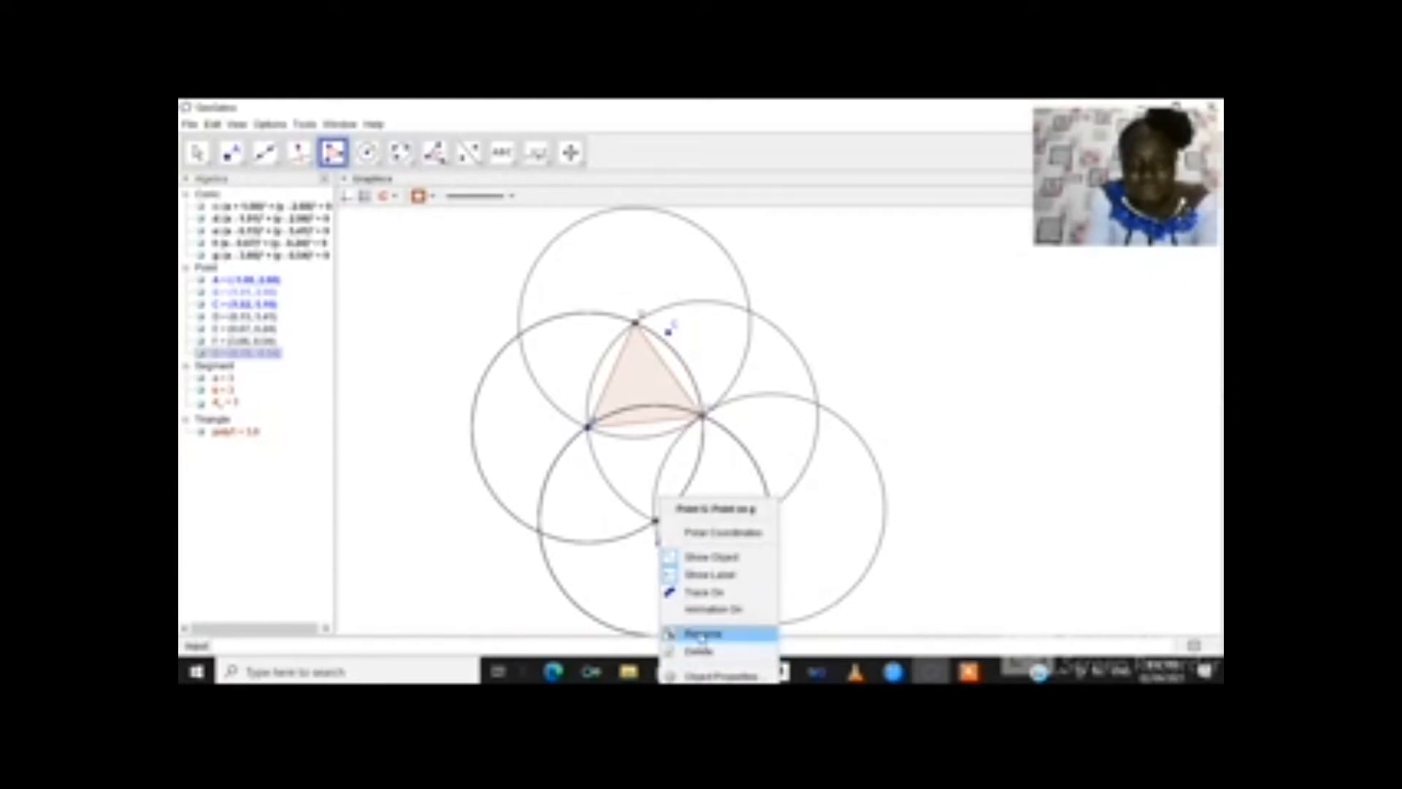
{"action": "left_click", "coordinate": [697, 594]}
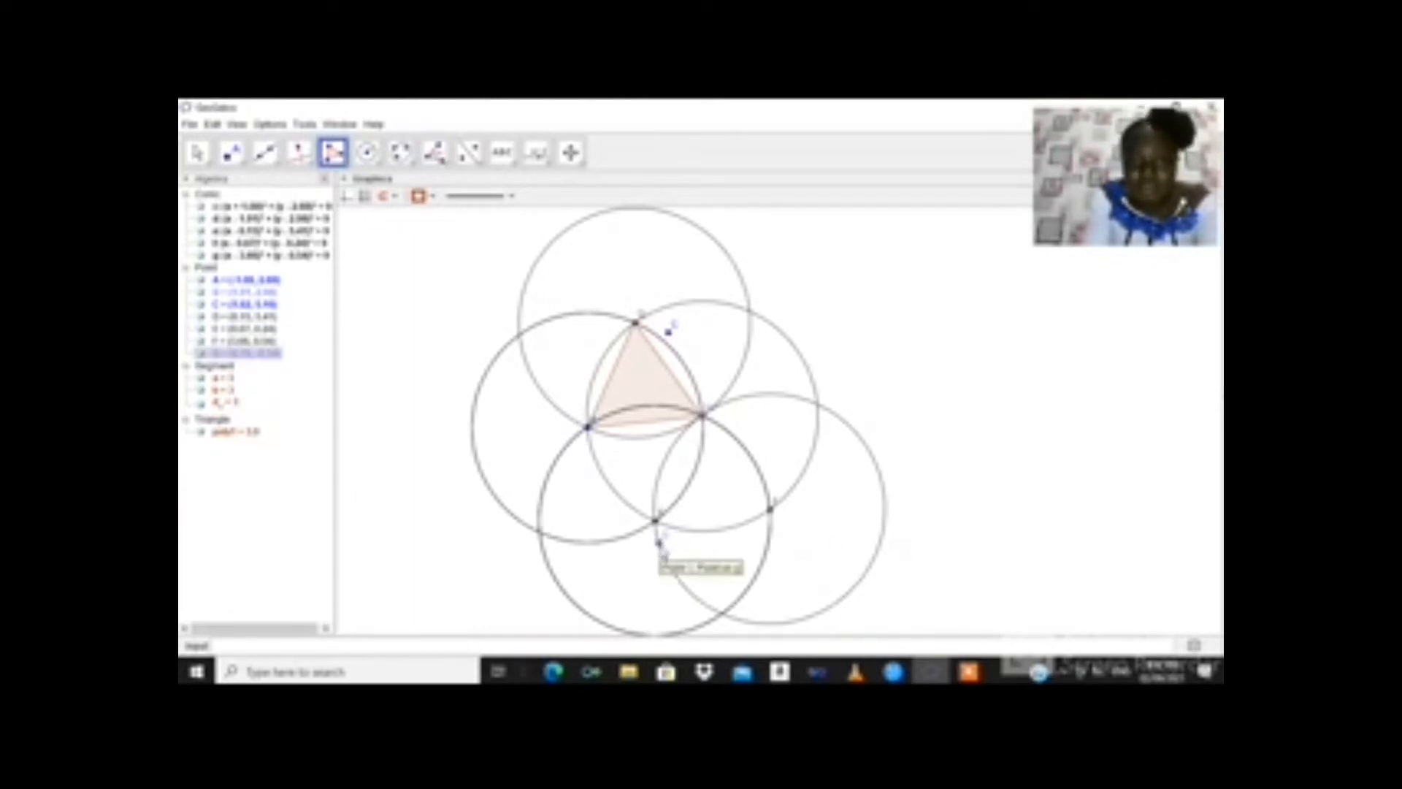
Step: Delete the stray points just below E on the circle centred at F
{"action": "right_click", "coordinate": [656, 520]}
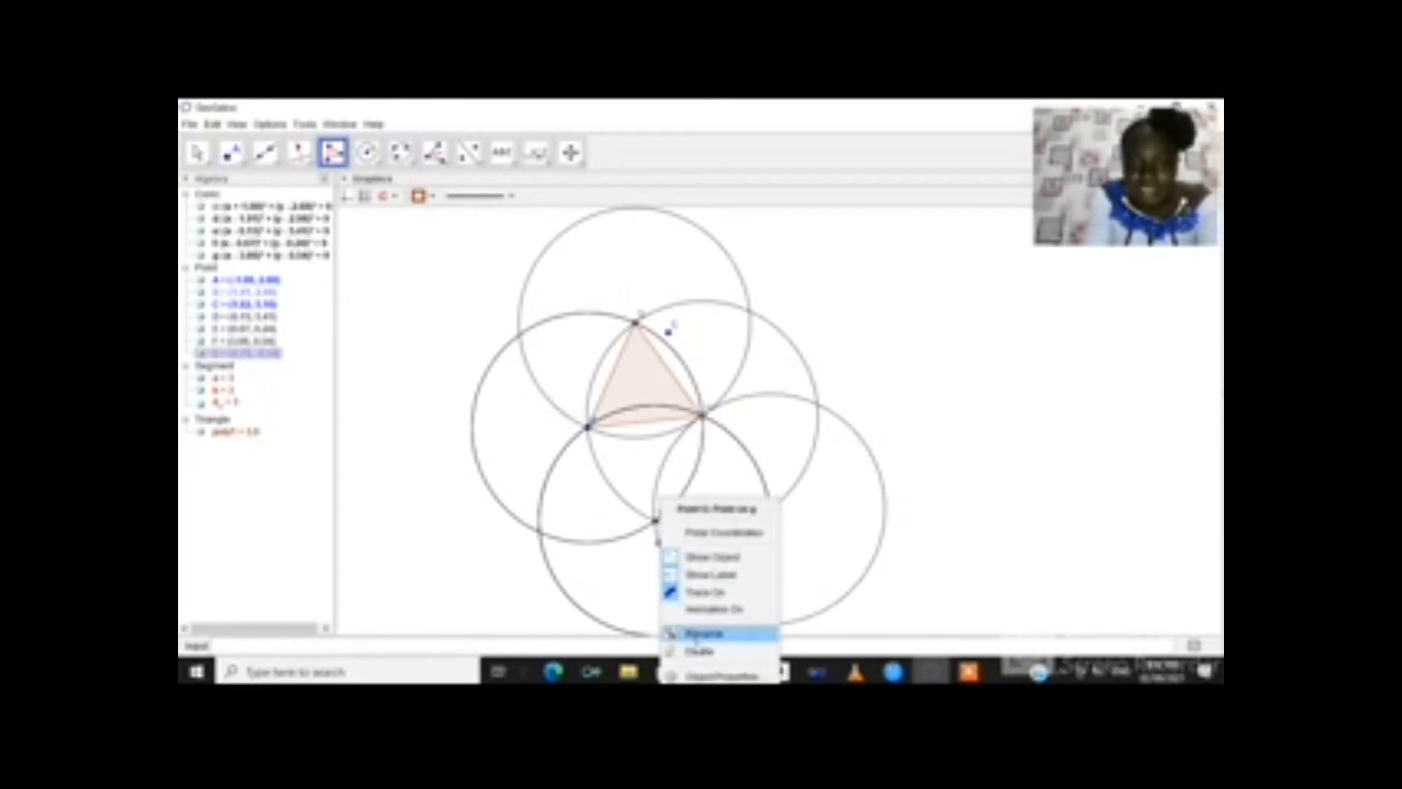
{"action": "left_click", "coordinate": [698, 652]}
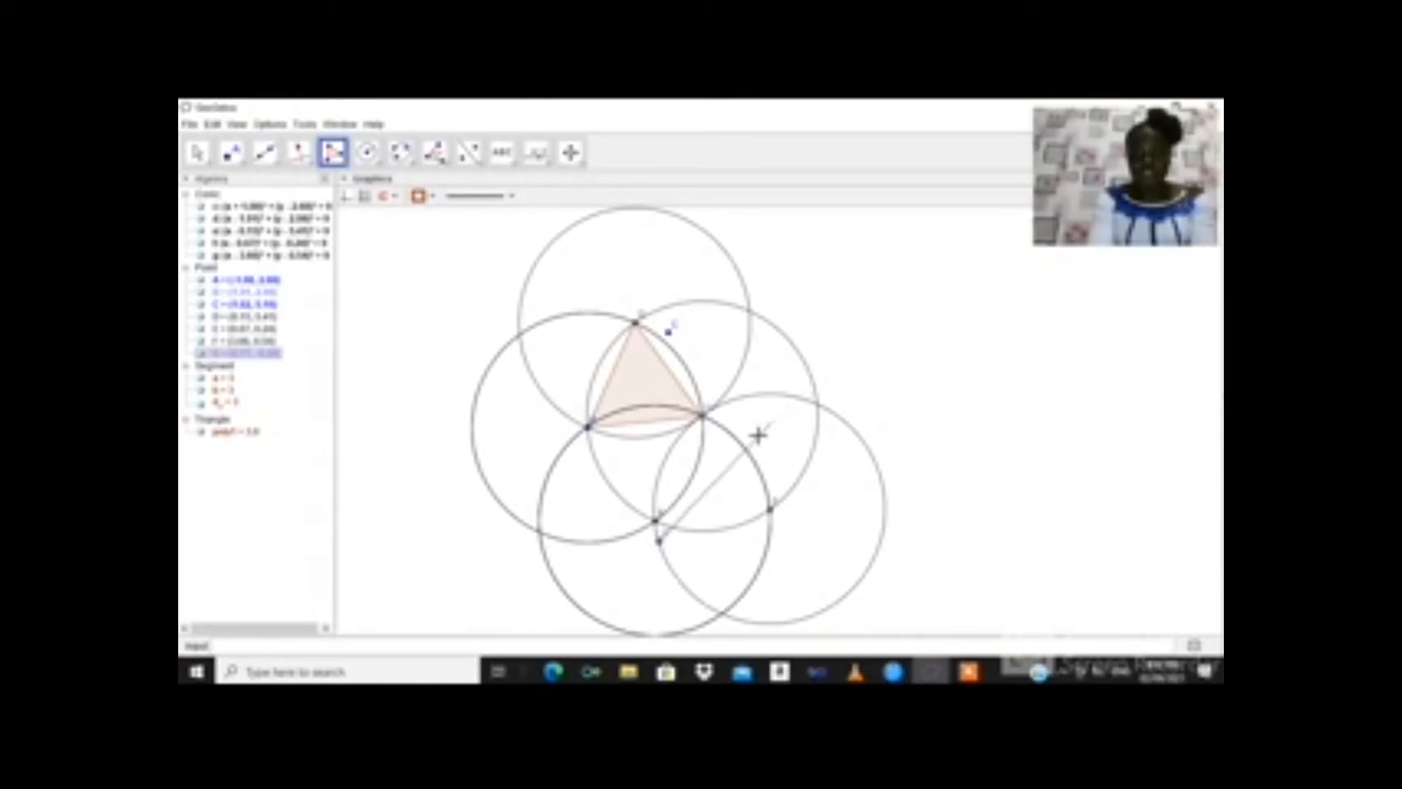
{"action": "right_click", "coordinate": [659, 537]}
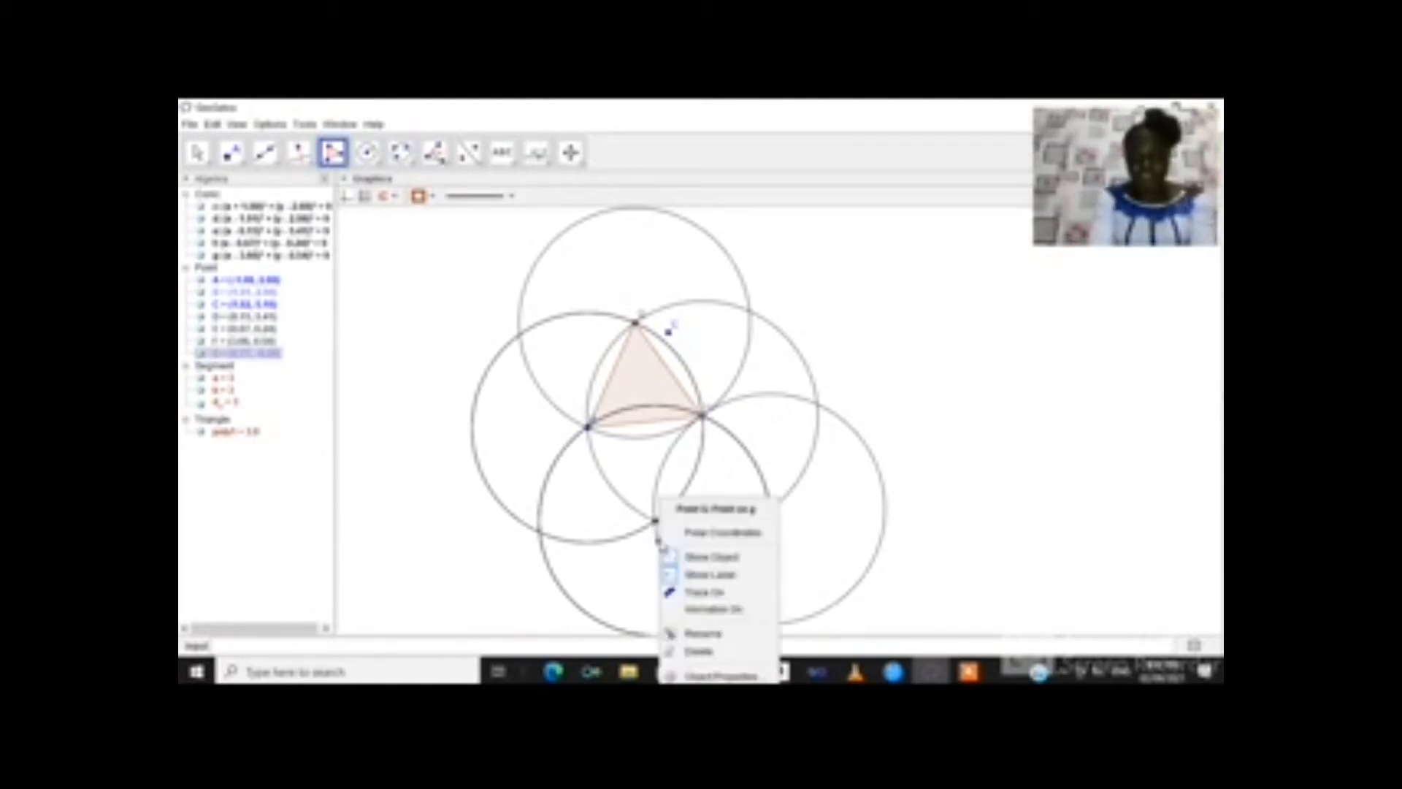
{"action": "left_click", "coordinate": [698, 650]}
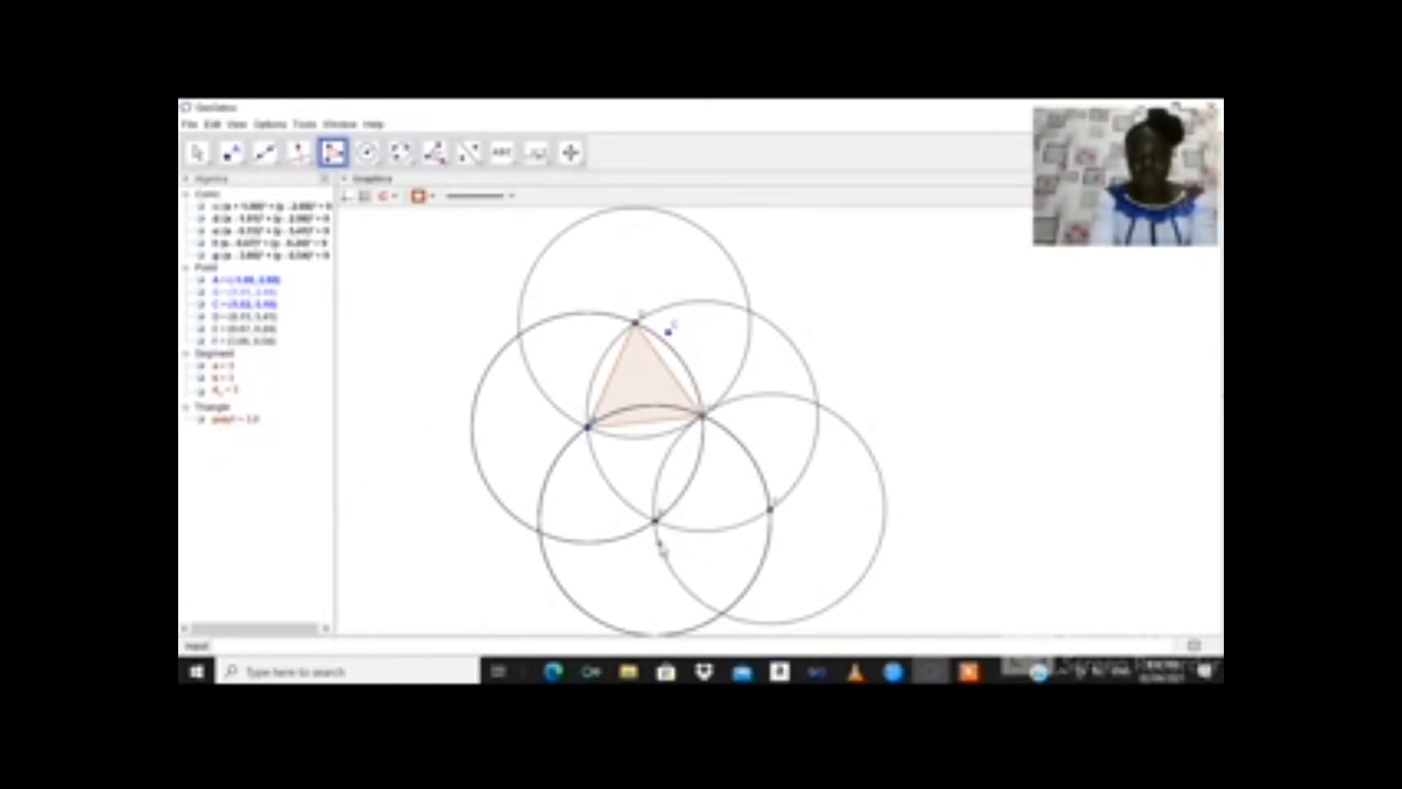
{"action": "left_click", "coordinate": [657, 542]}
{"action": "right_click", "coordinate": [657, 541]}
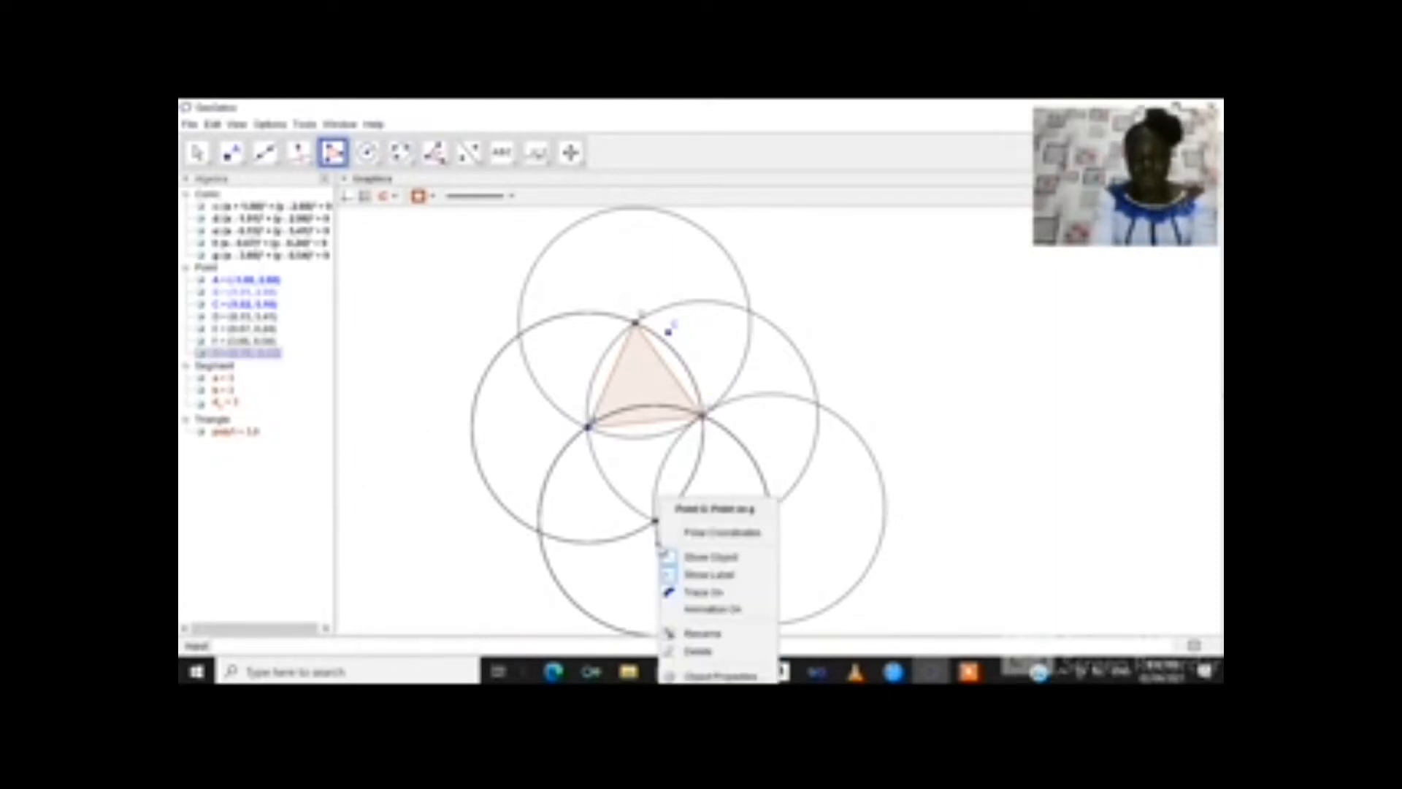
{"action": "left_click", "coordinate": [699, 650]}
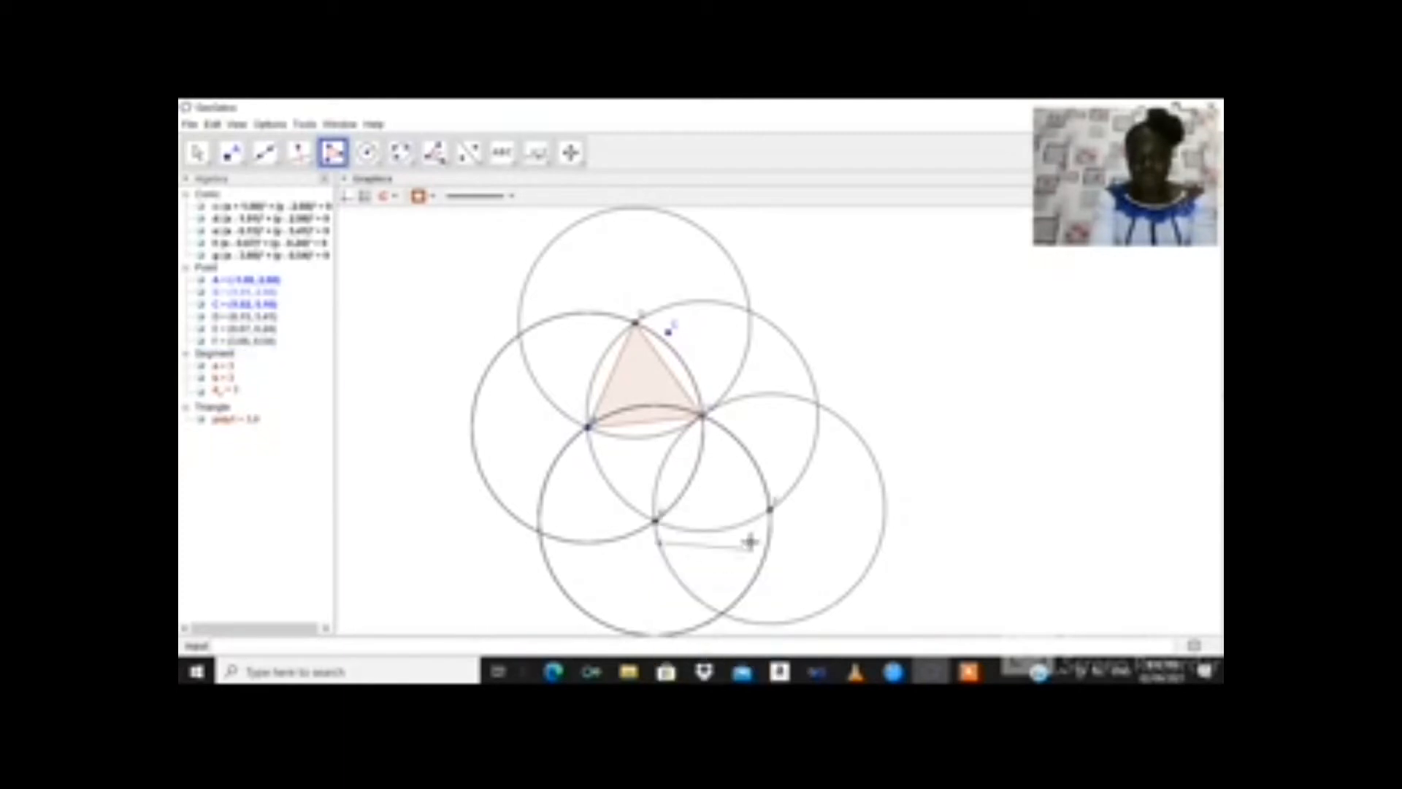
Step: Try to draw a polygon from a point just below E to F, and delete the leftover point
{"action": "left_click", "coordinate": [659, 543]}
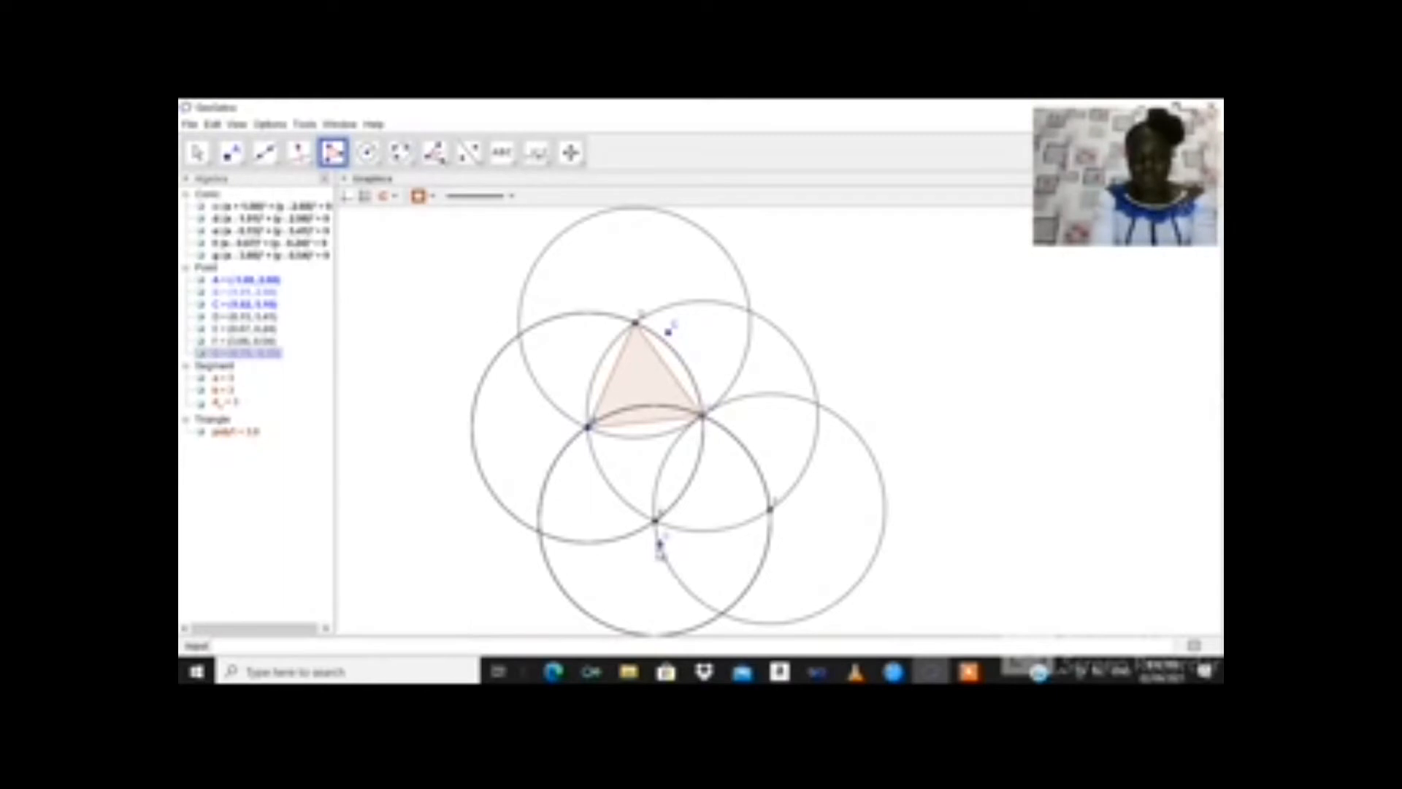
{"action": "left_click", "coordinate": [660, 543]}
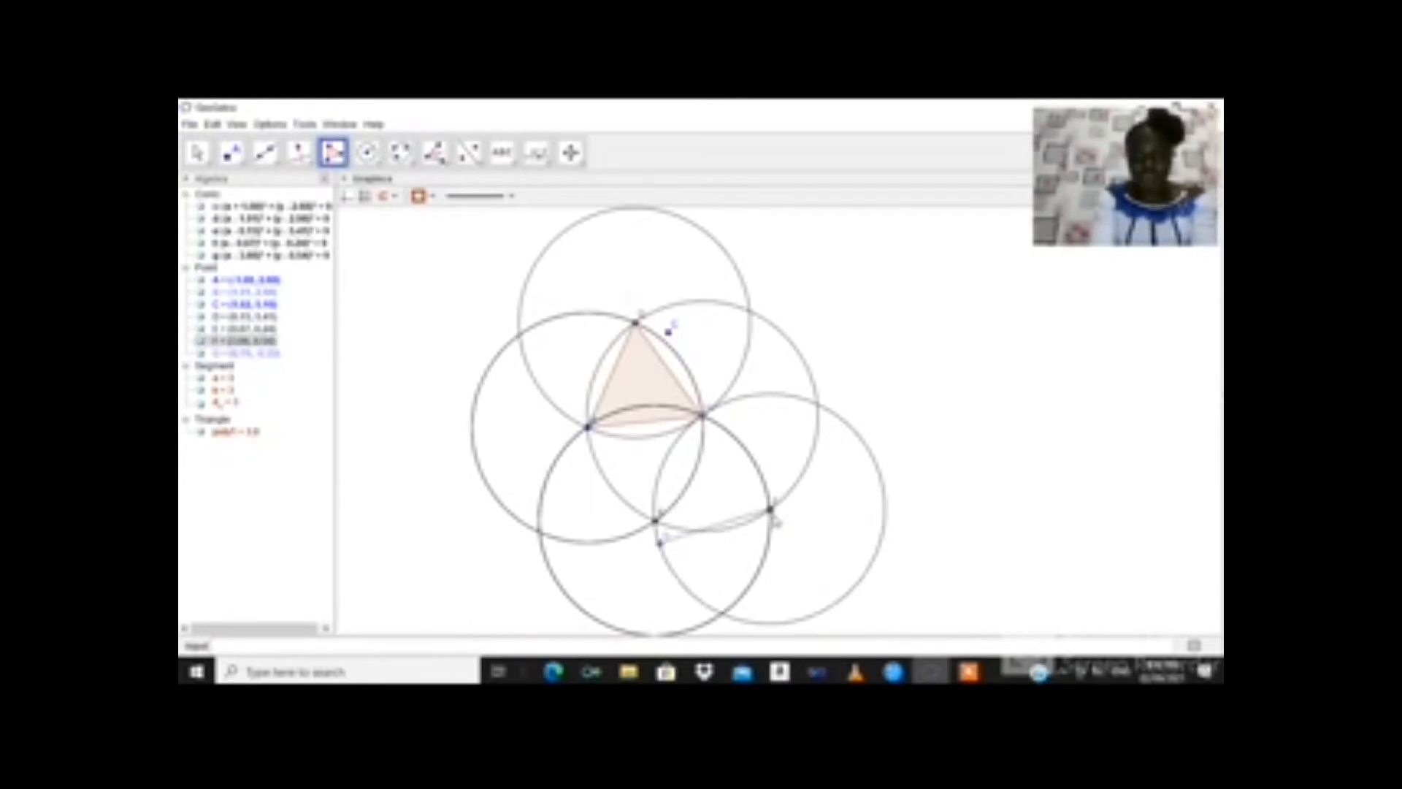
{"action": "left_click", "coordinate": [772, 511]}
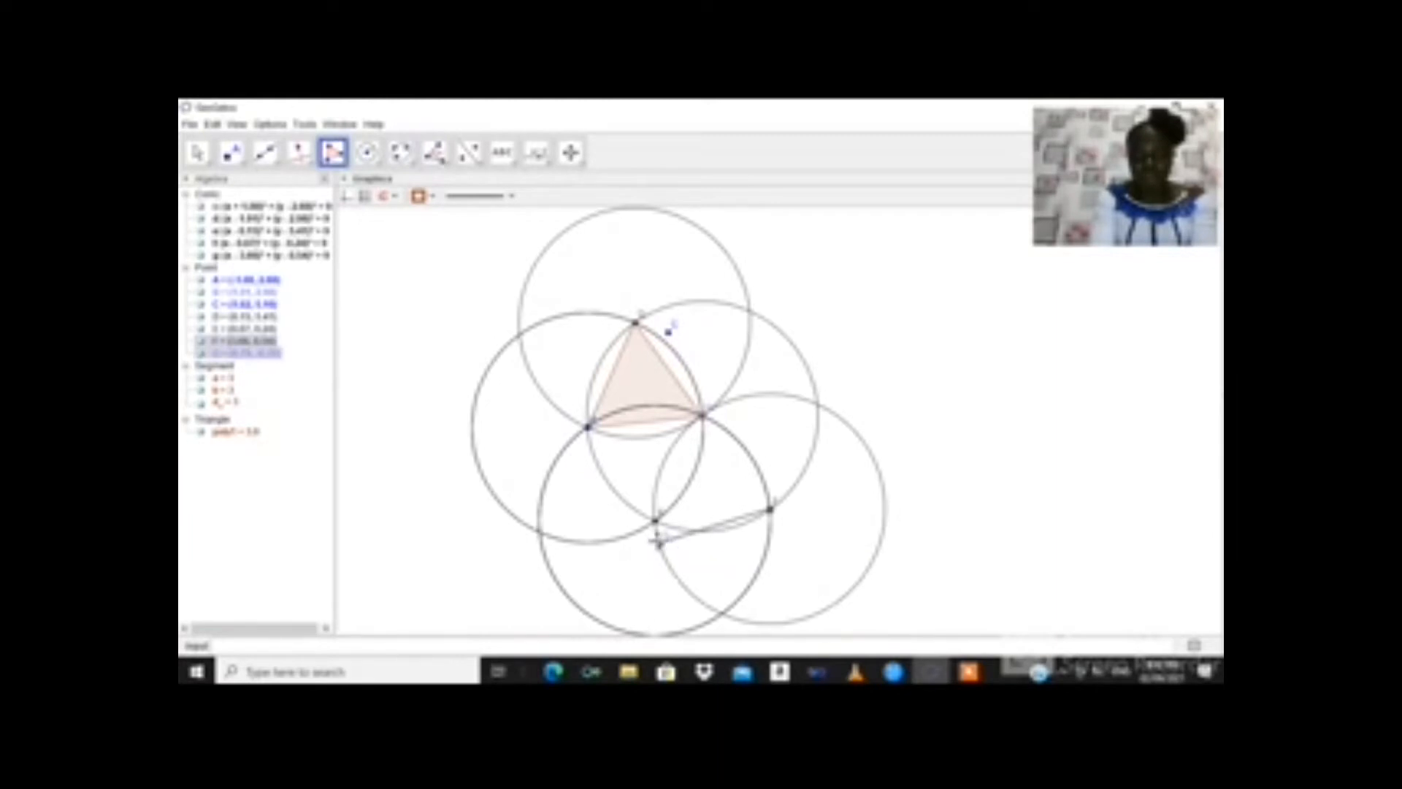
{"action": "double_click", "coordinate": [659, 541]}
{"action": "left_click", "coordinate": [834, 338]}
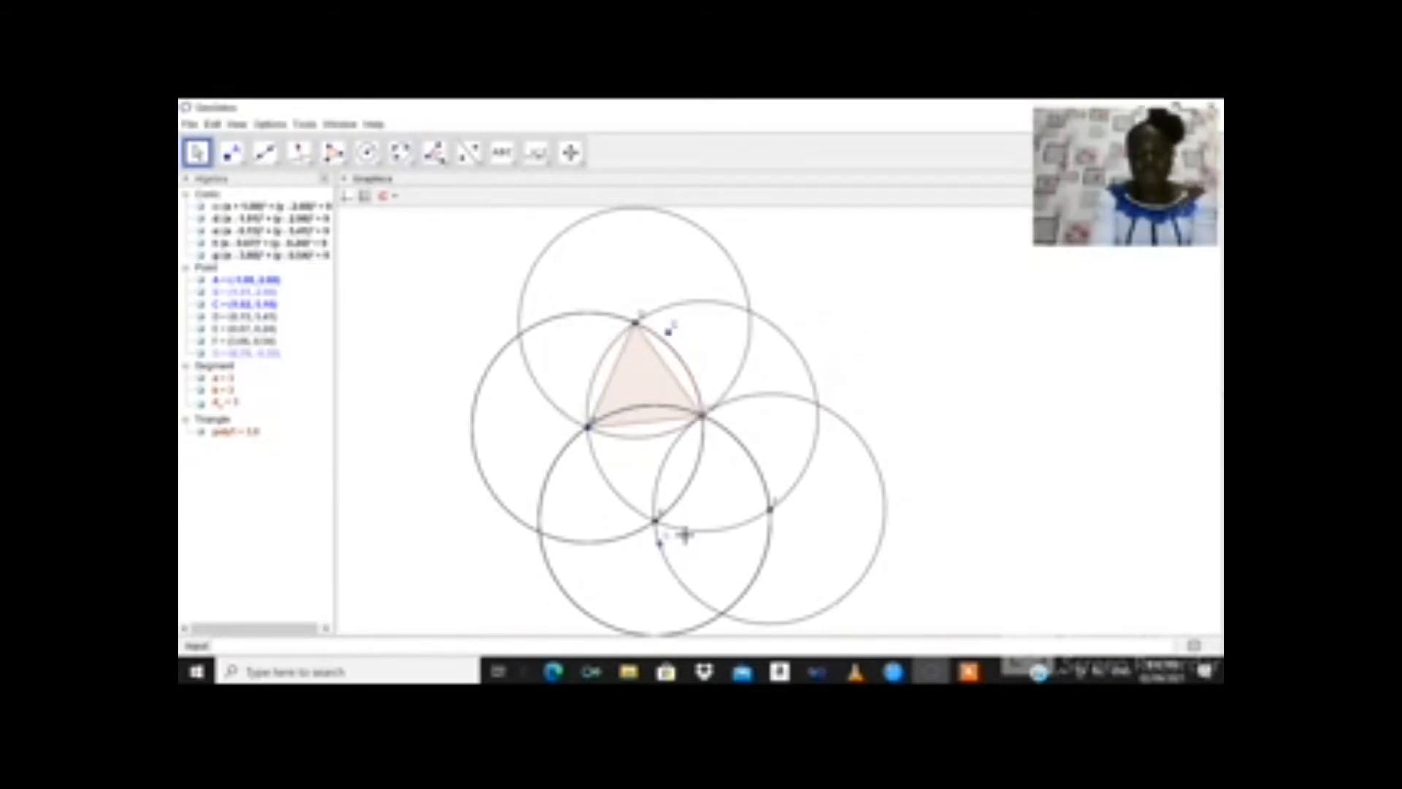
{"action": "left_click", "coordinate": [660, 541]}
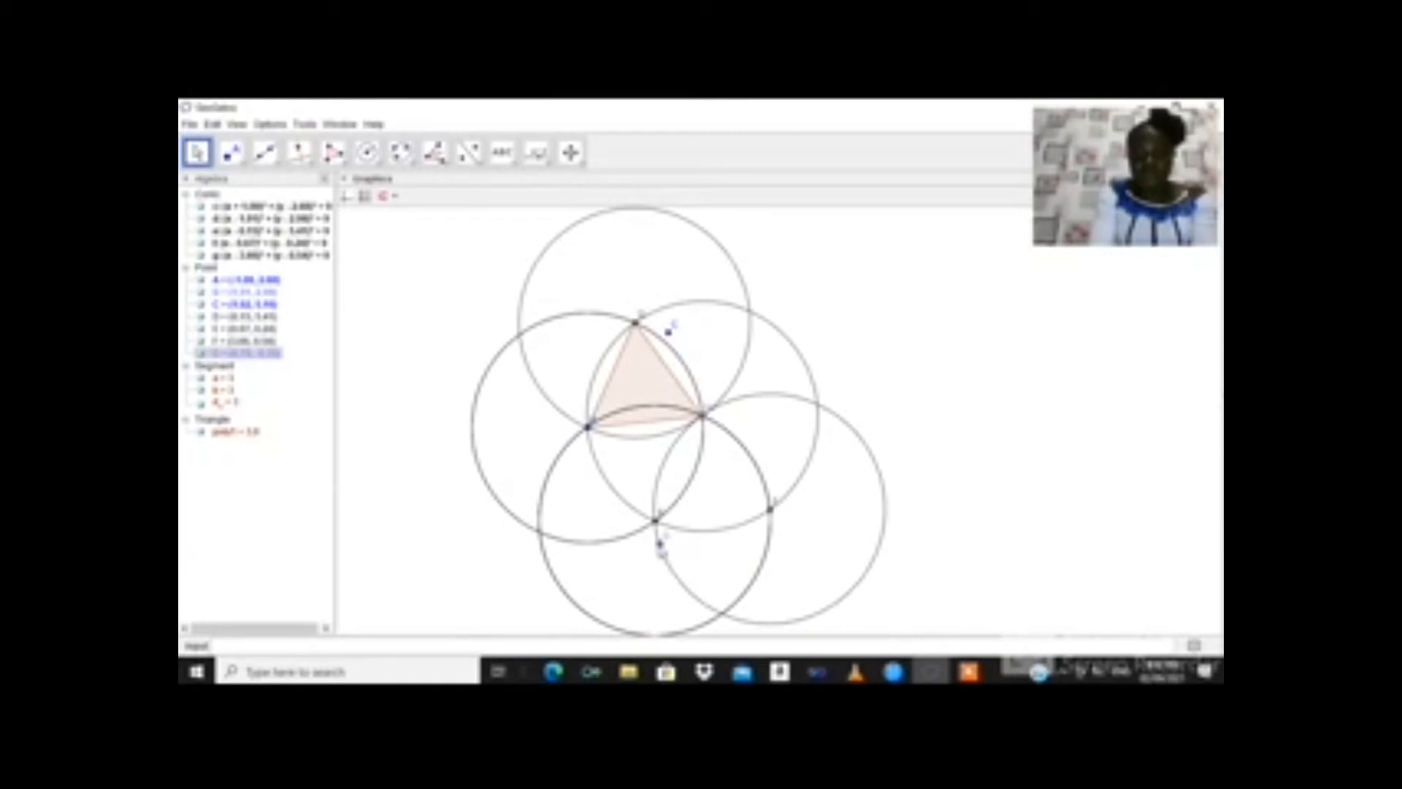
{"action": "right_click", "coordinate": [659, 542]}
{"action": "left_click", "coordinate": [686, 648]}
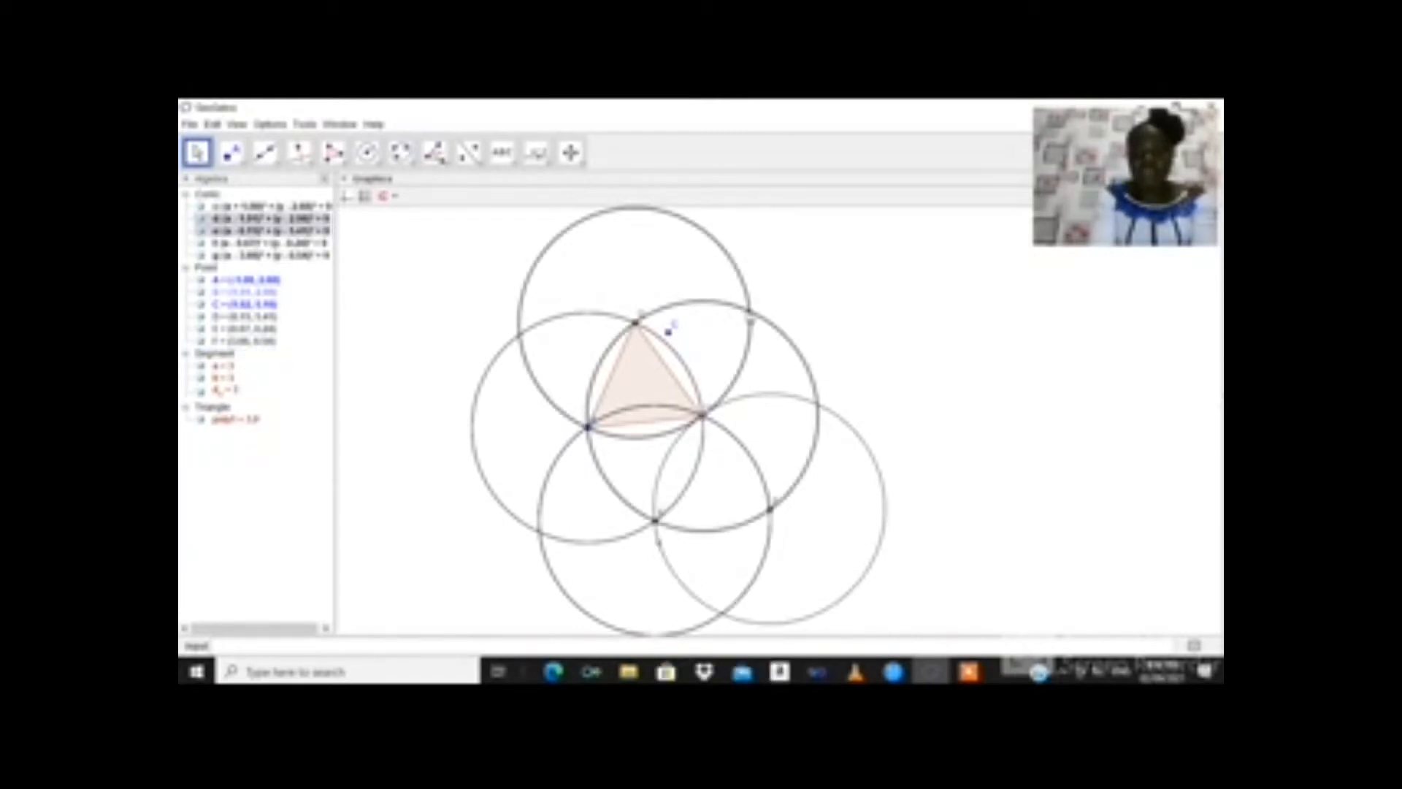
Step: Turn on tracing for the circles centred at D, B and F, and turn it off for the circle centred at A
{"action": "right_click", "coordinate": [746, 310]}
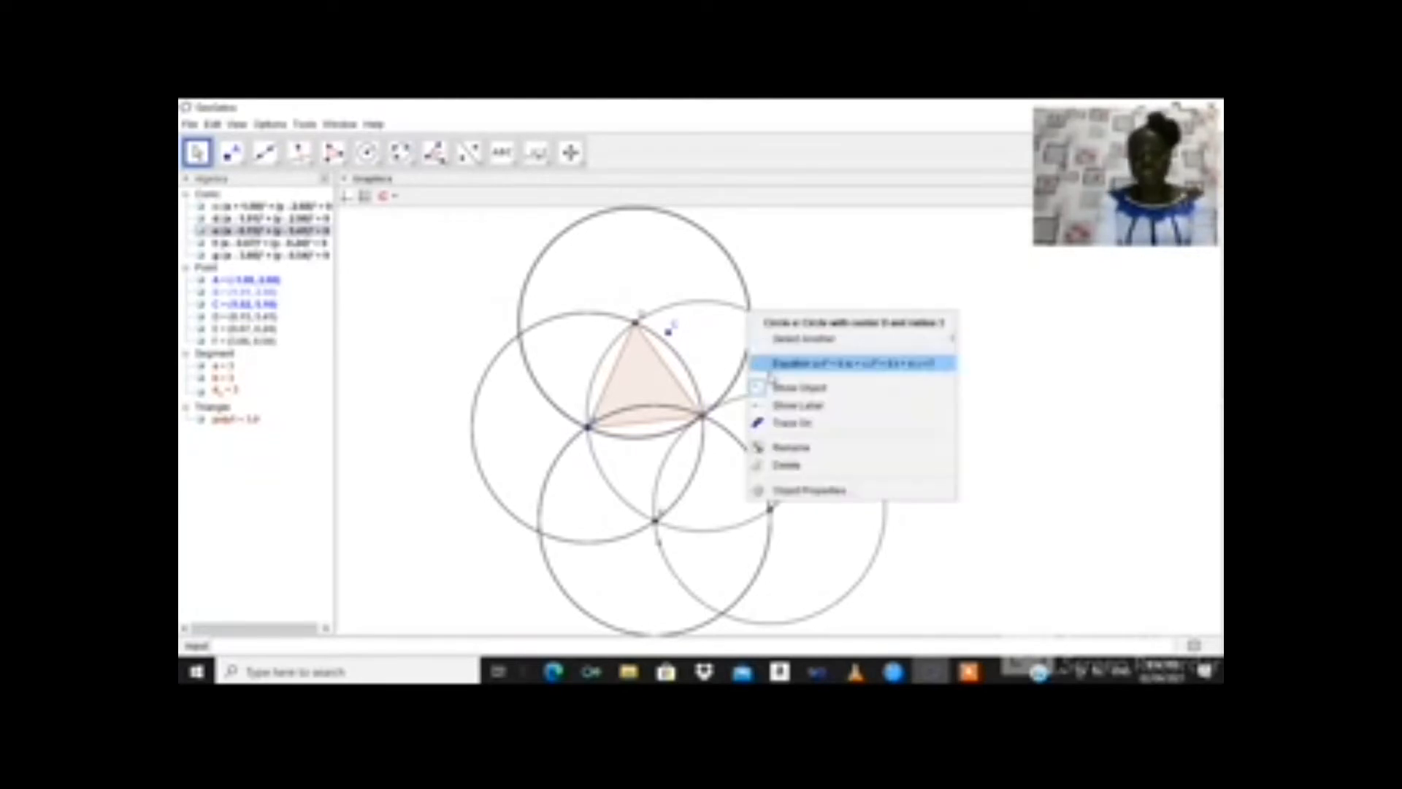
{"action": "left_click", "coordinate": [782, 424]}
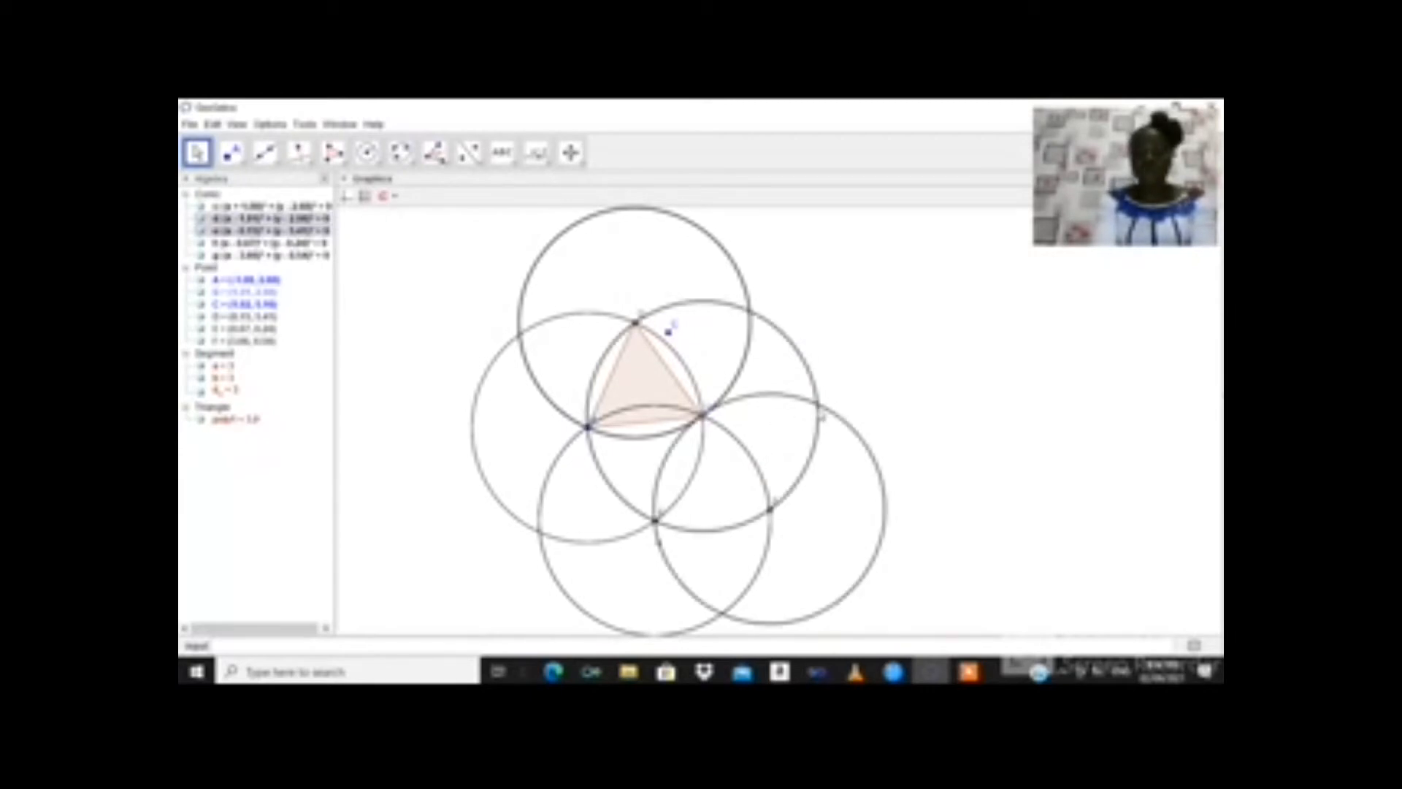
{"action": "right_click", "coordinate": [817, 411]}
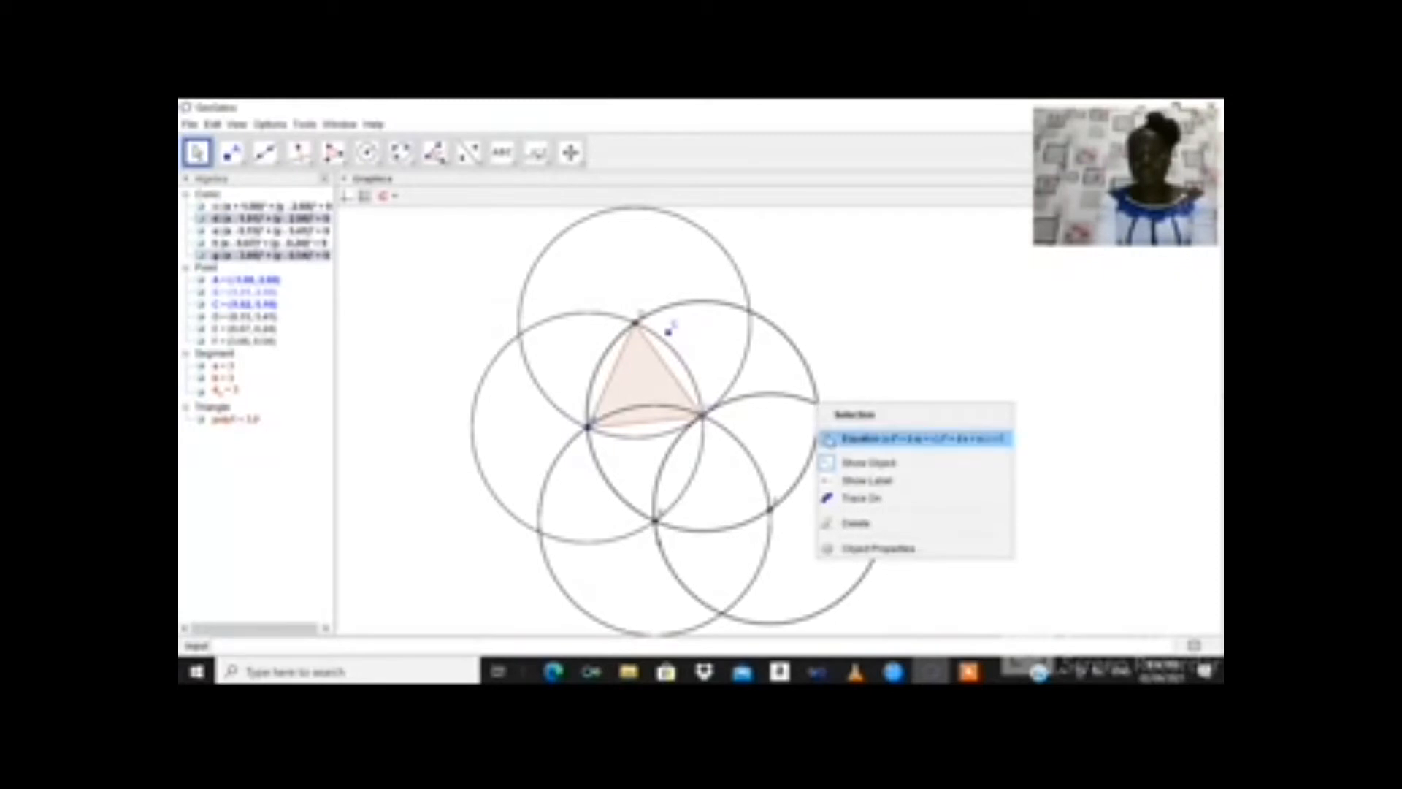
{"action": "left_click", "coordinate": [846, 499]}
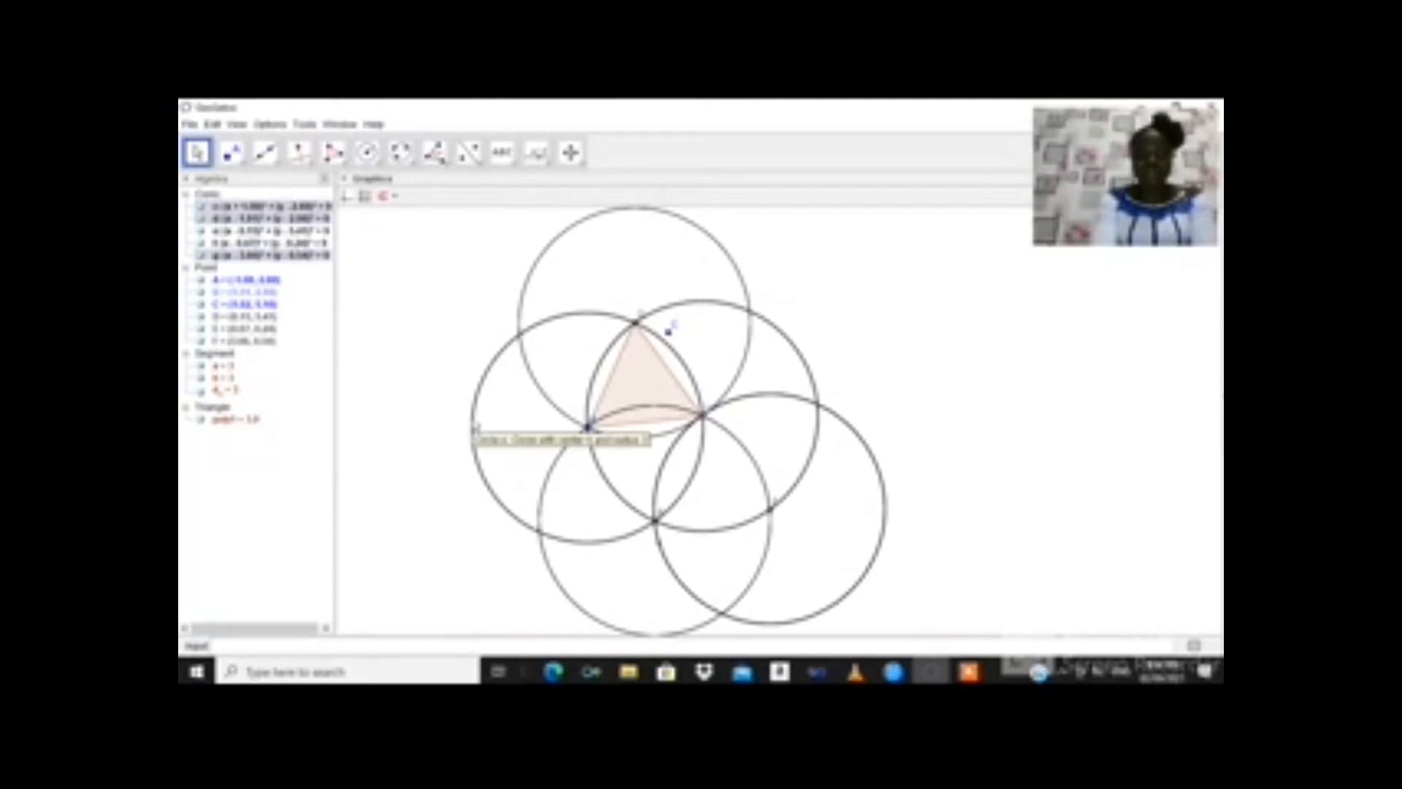
{"action": "right_click", "coordinate": [474, 427]}
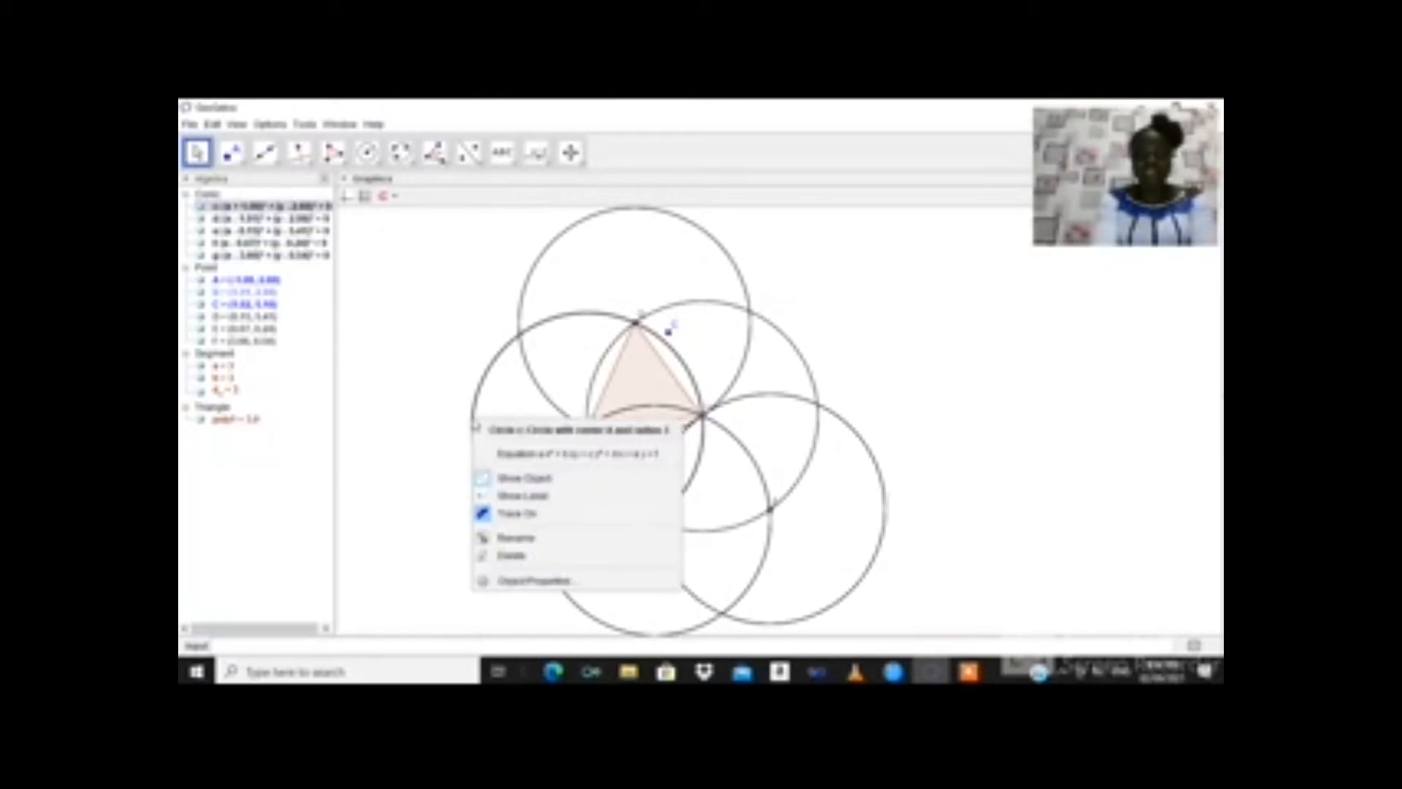
{"action": "left_click", "coordinate": [502, 514]}
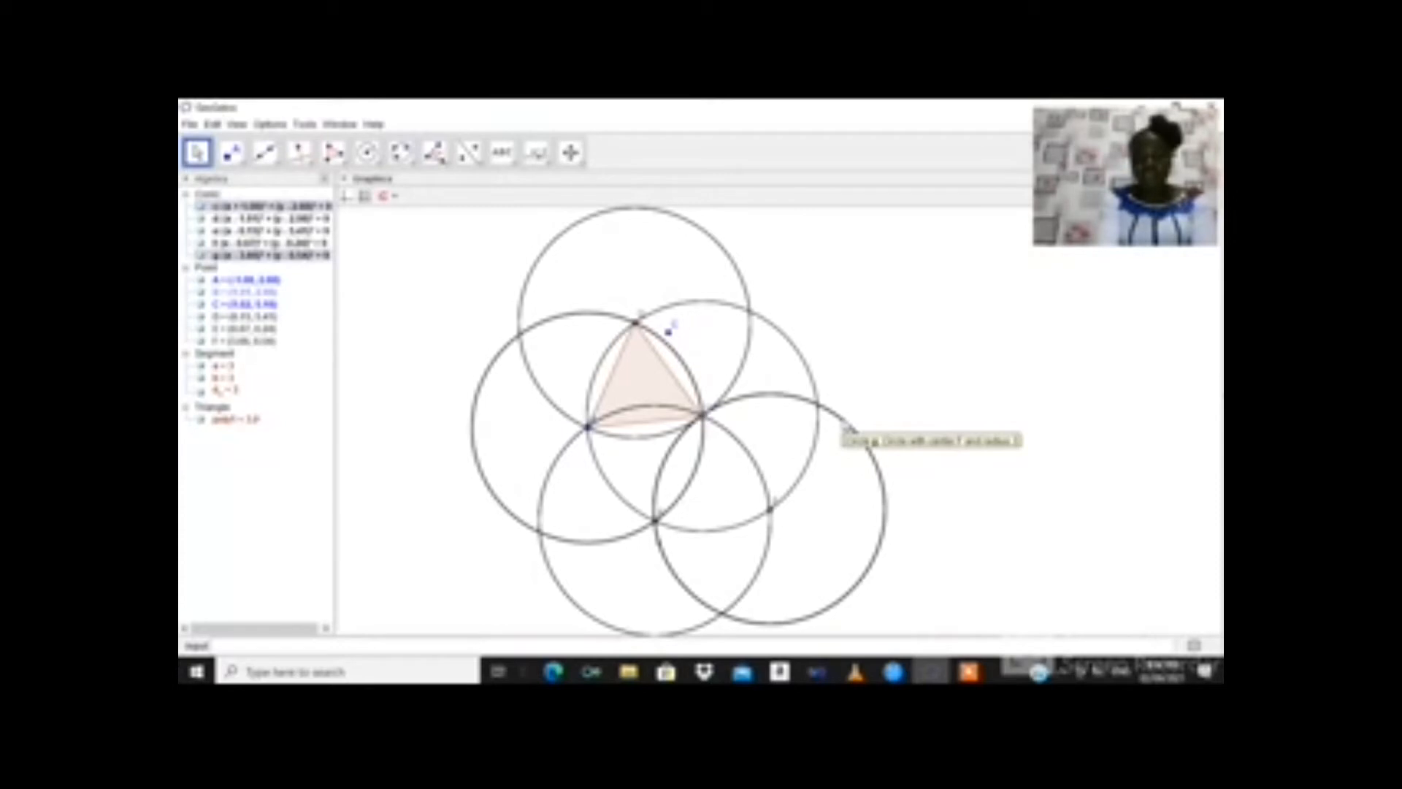
Step: Show the label of the triangle's side between B and D, and delete that side along with the triangle
{"action": "right_click", "coordinate": [845, 426]}
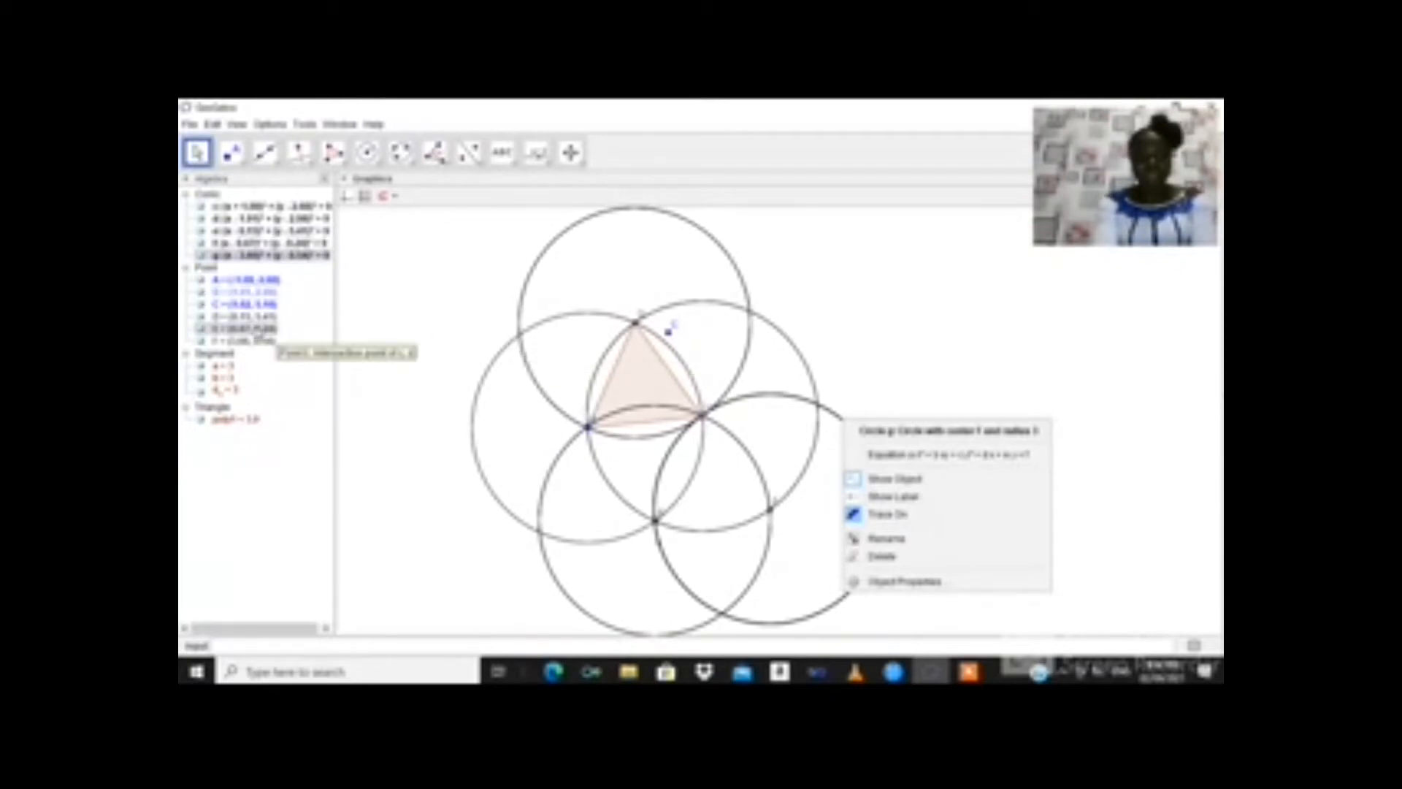
{"action": "left_click", "coordinate": [216, 376]}
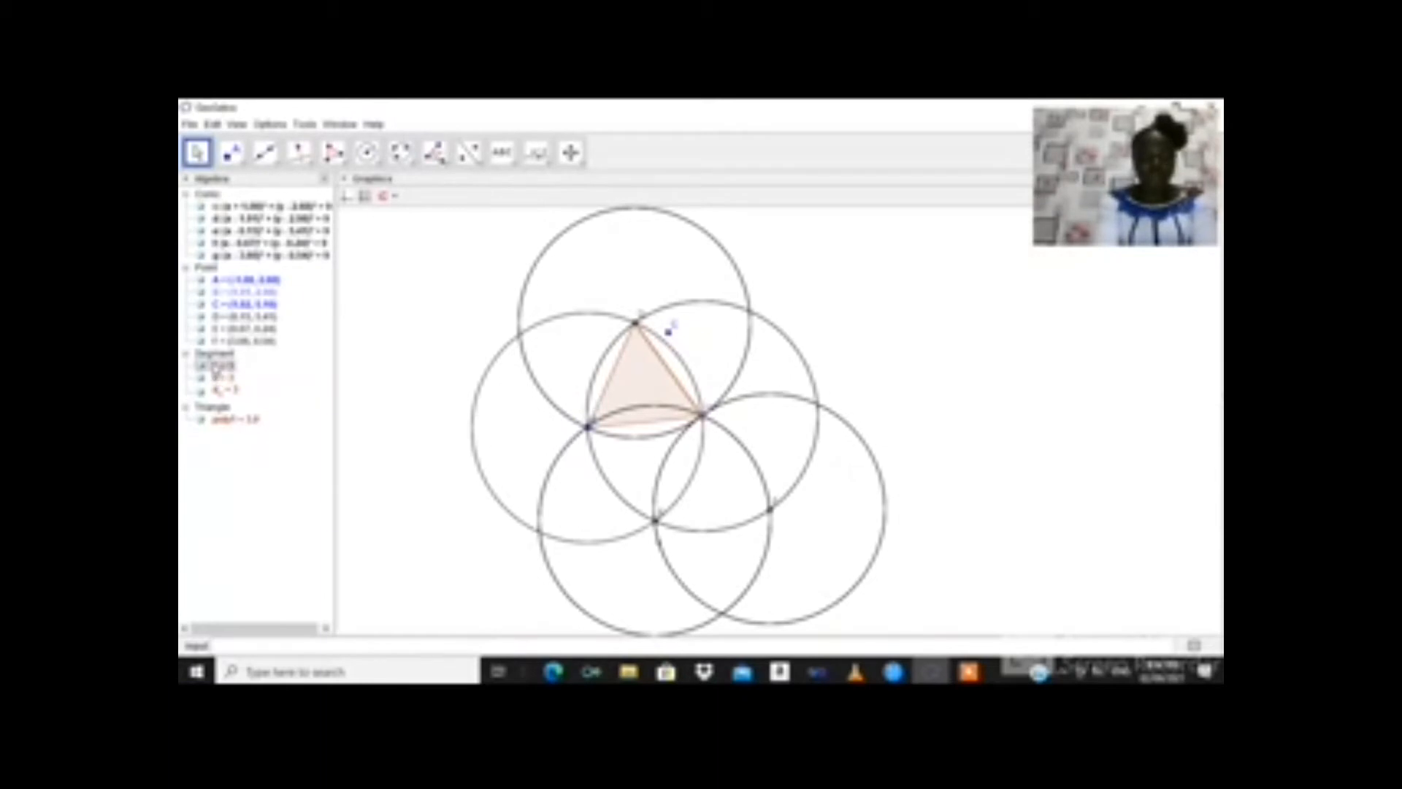
{"action": "right_click", "coordinate": [214, 366]}
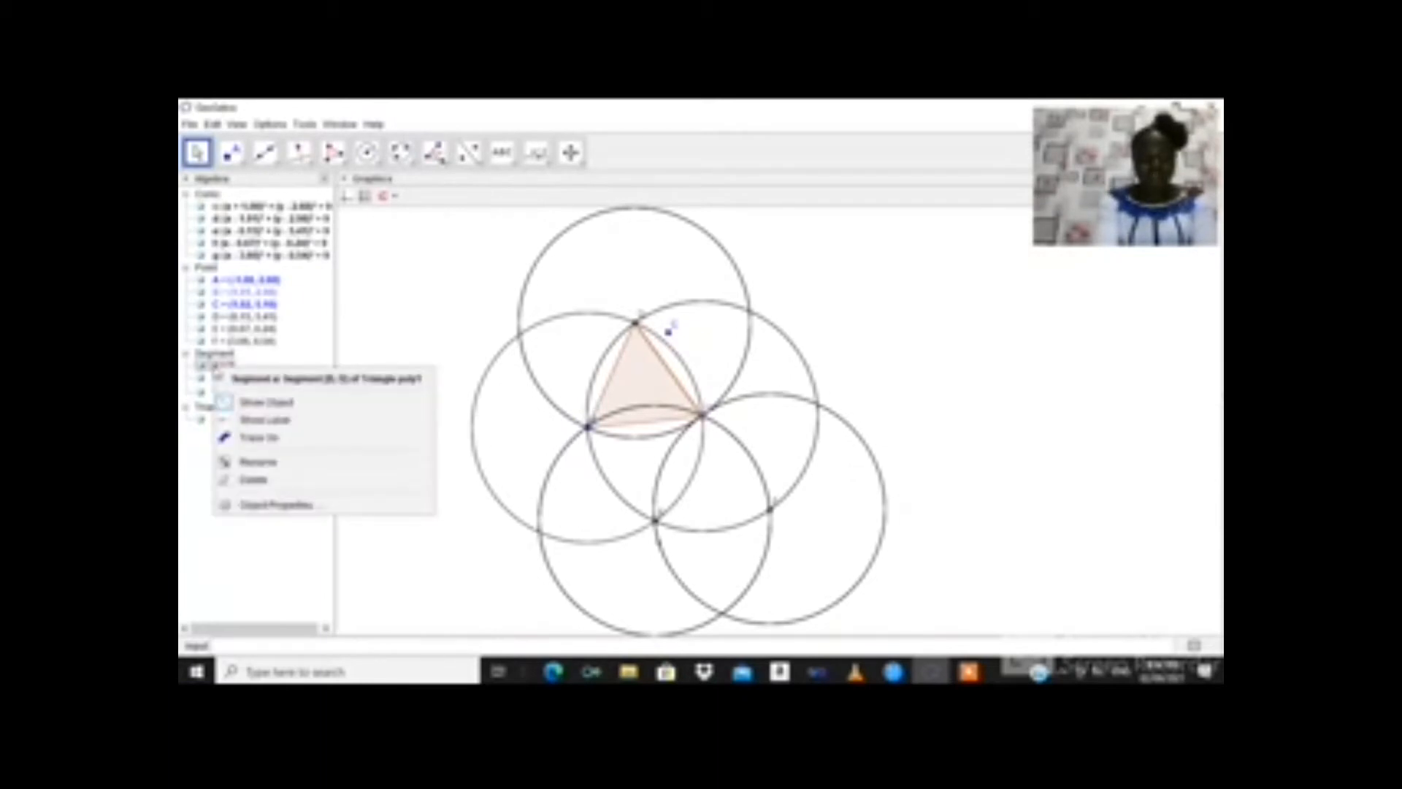
{"action": "left_click", "coordinate": [238, 421]}
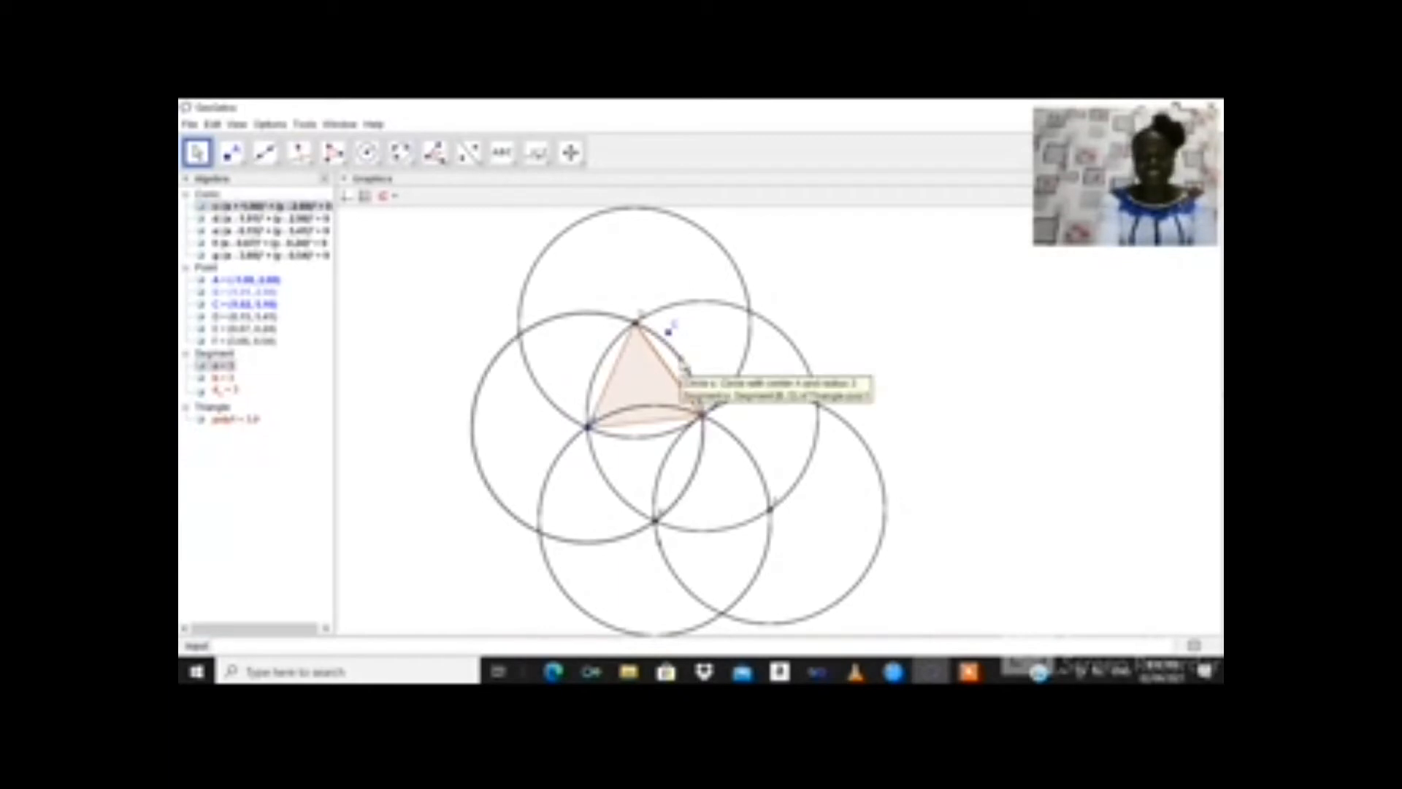
{"action": "right_click", "coordinate": [683, 369]}
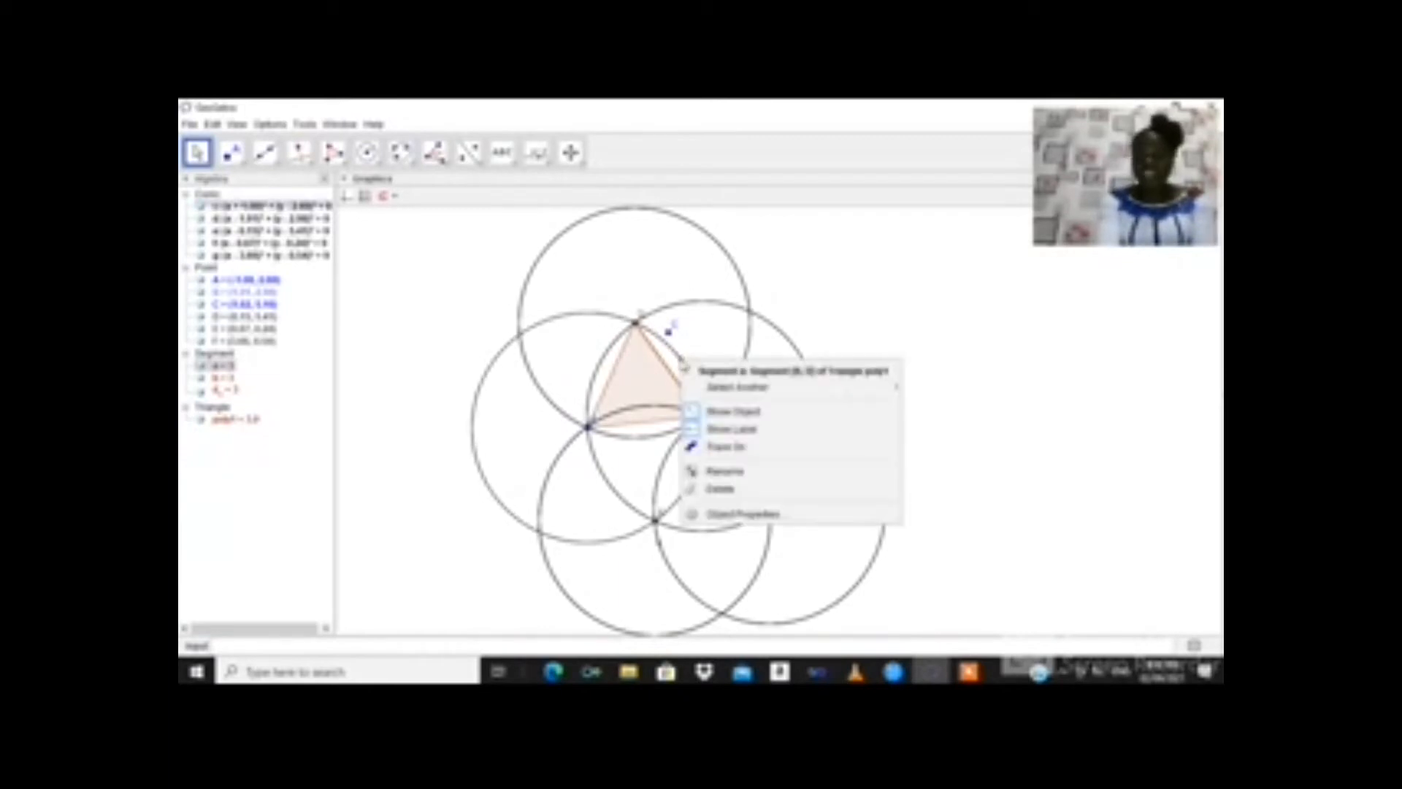
{"action": "left_click", "coordinate": [719, 490]}
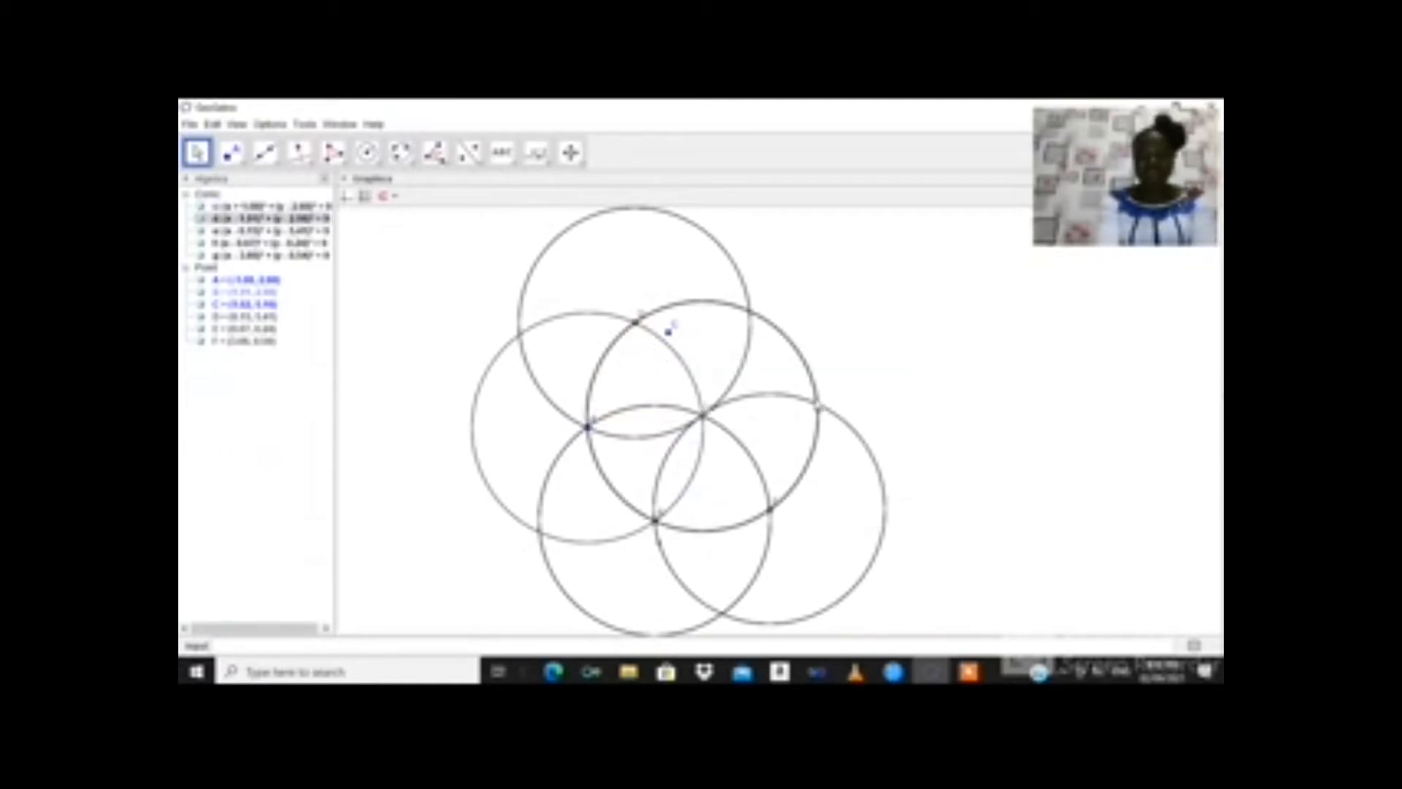
{"action": "right_click", "coordinate": [818, 413]}
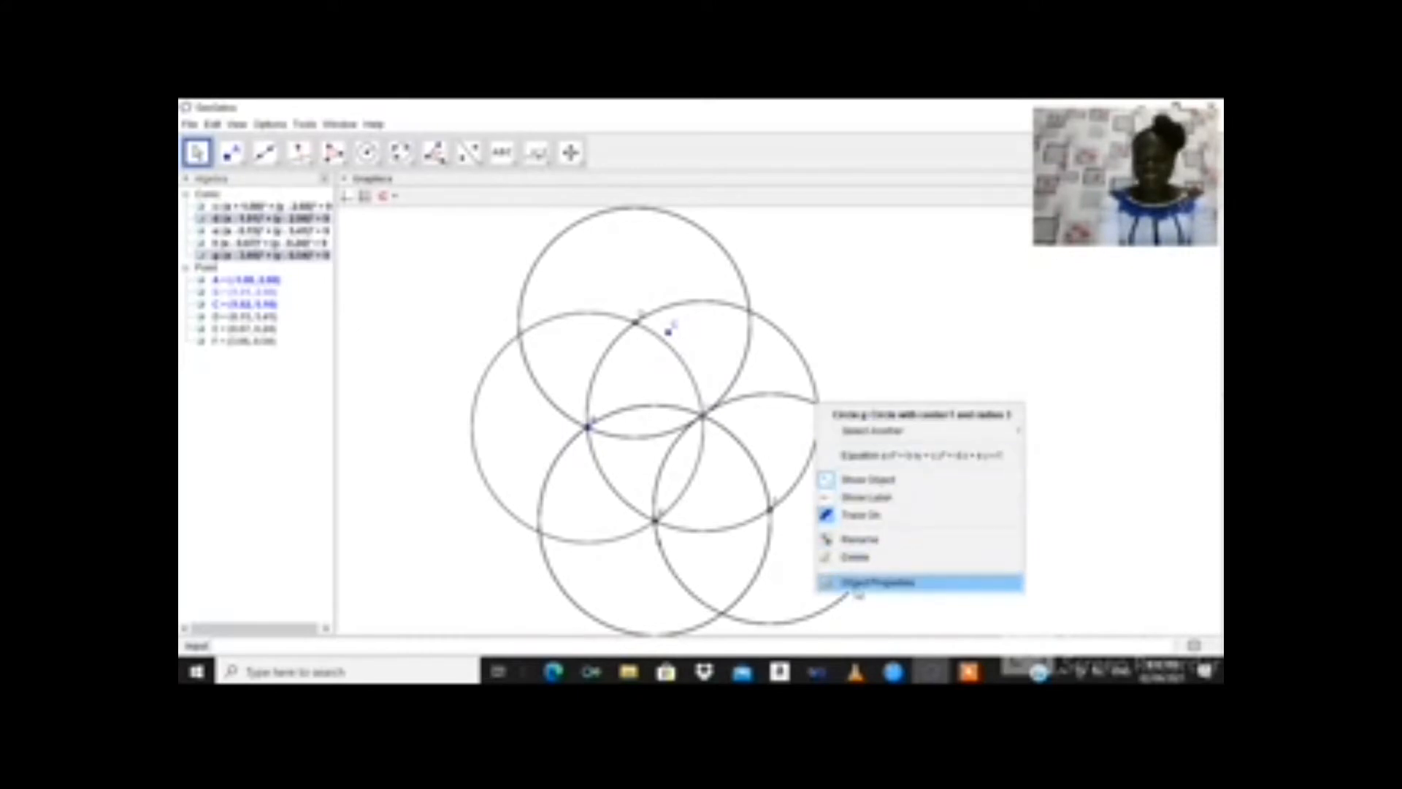
{"action": "left_click", "coordinate": [855, 582]}
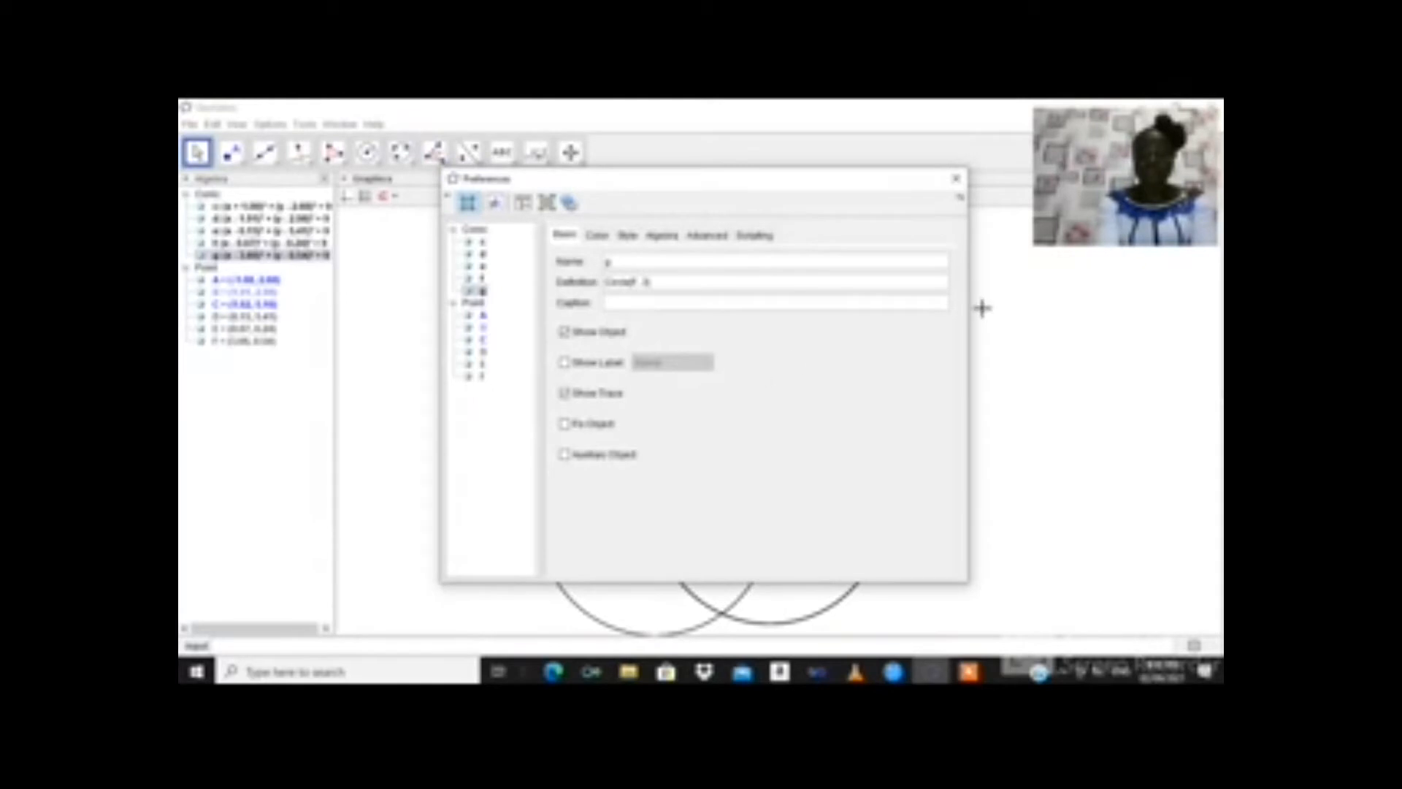
{"action": "left_click", "coordinate": [955, 178]}
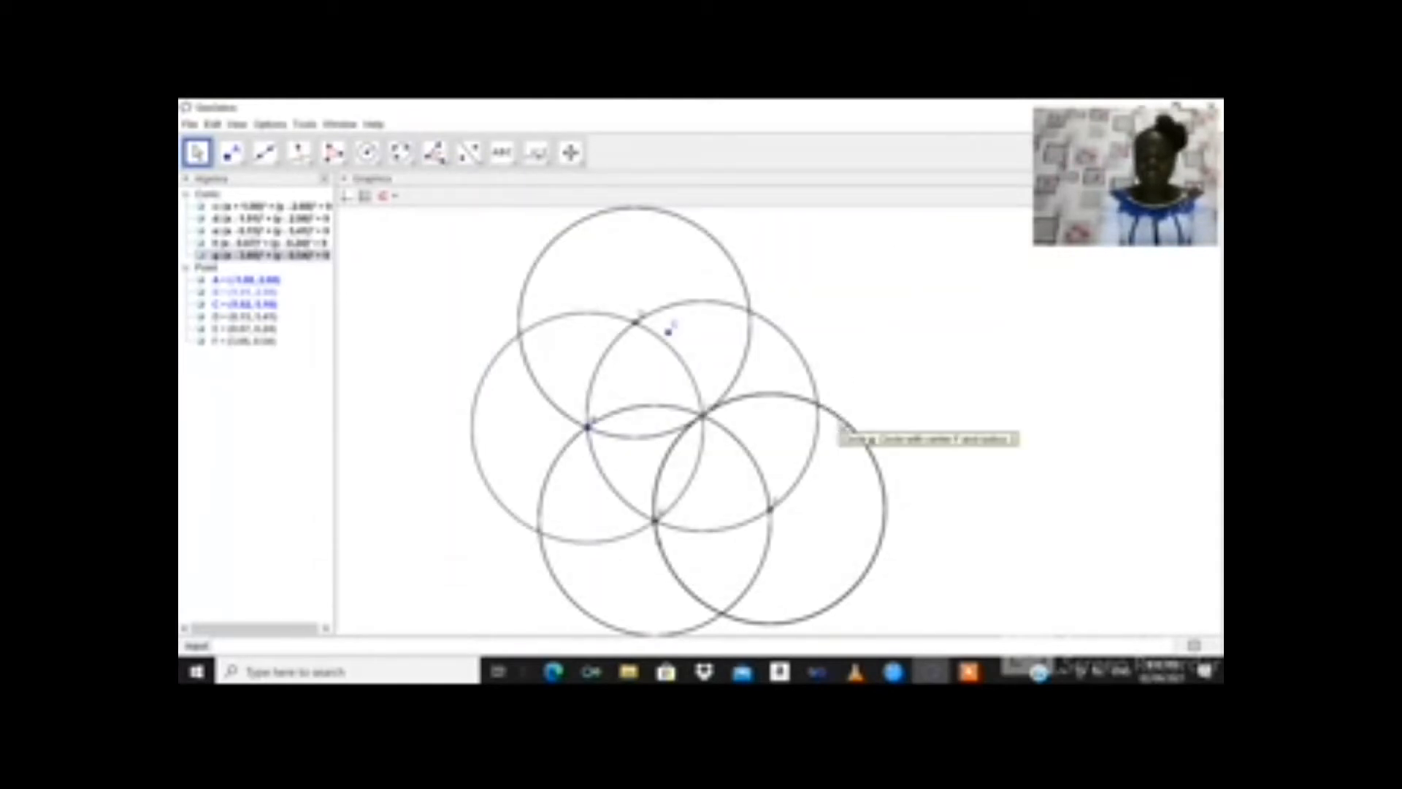
Step: Set the colour of the circle centred at F to red (255, 0, 0) in its object properties
{"action": "right_click", "coordinate": [840, 424]}
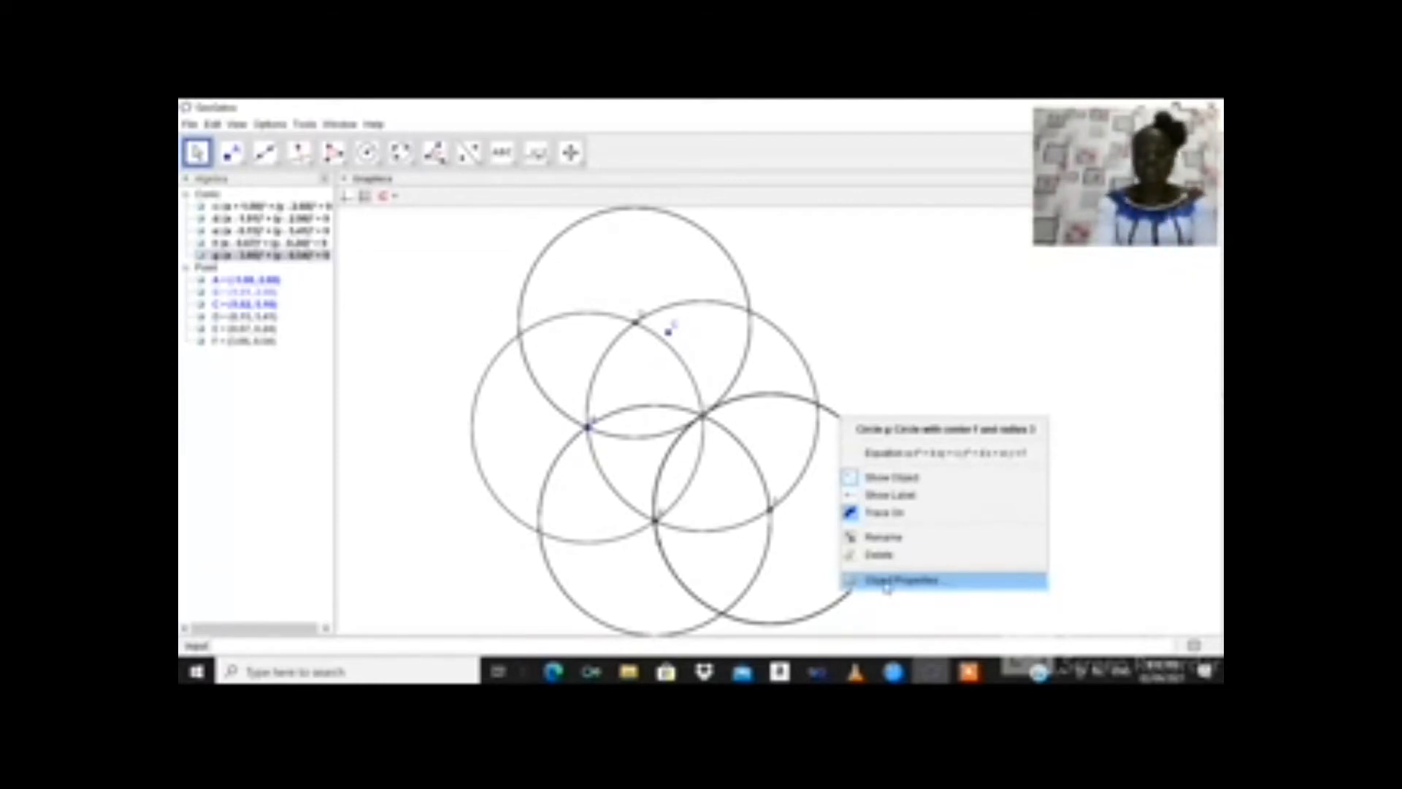
{"action": "left_click", "coordinate": [886, 581]}
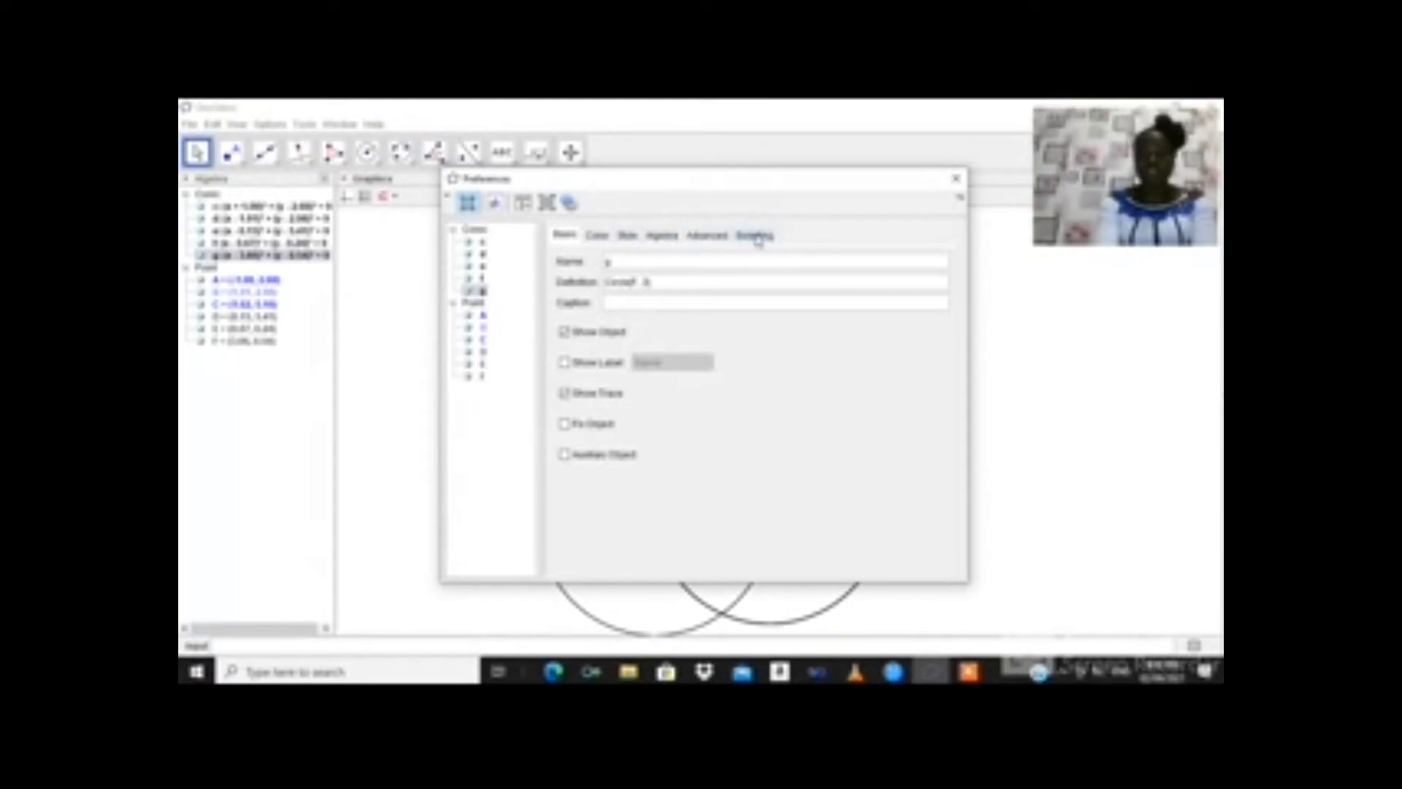
{"action": "left_click", "coordinate": [596, 235]}
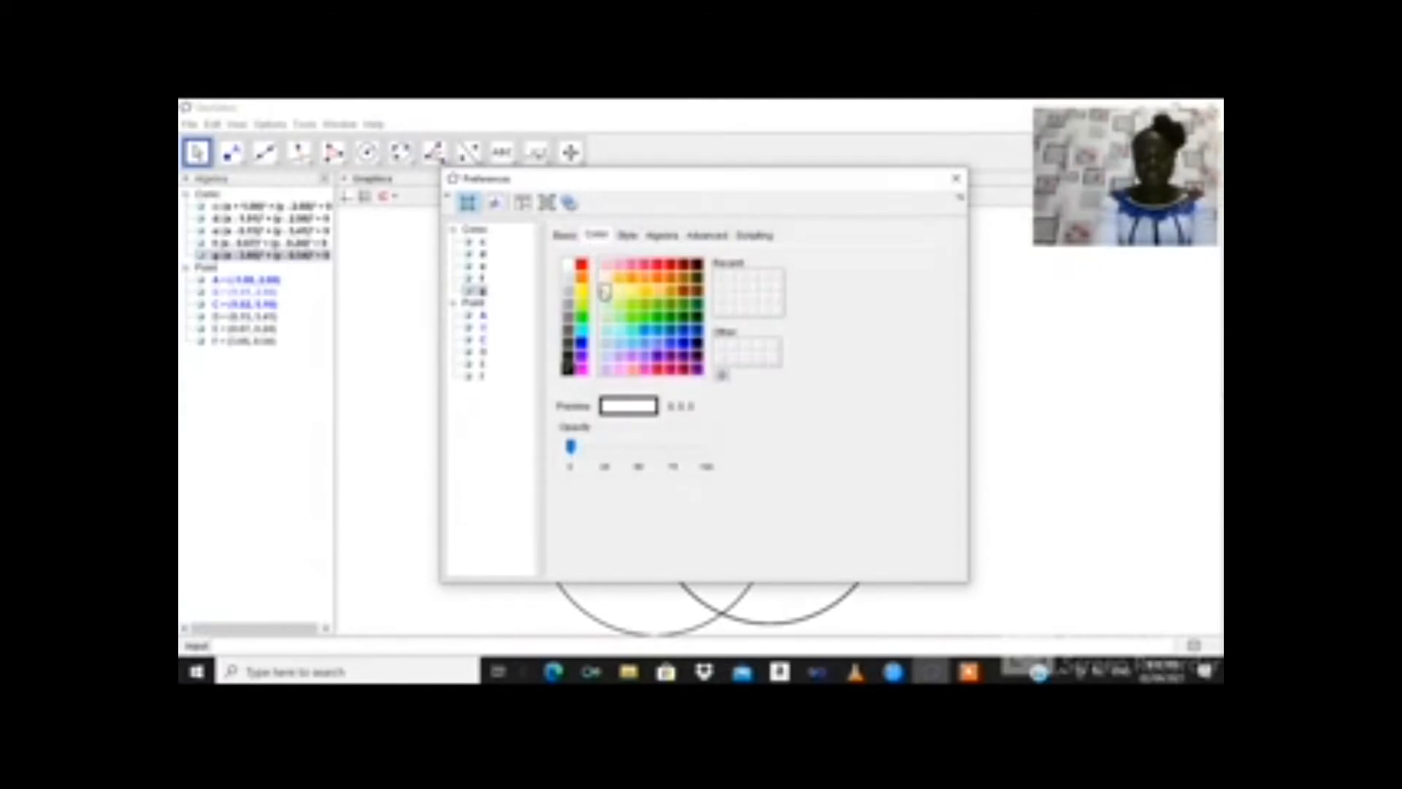
{"action": "left_click", "coordinate": [608, 341]}
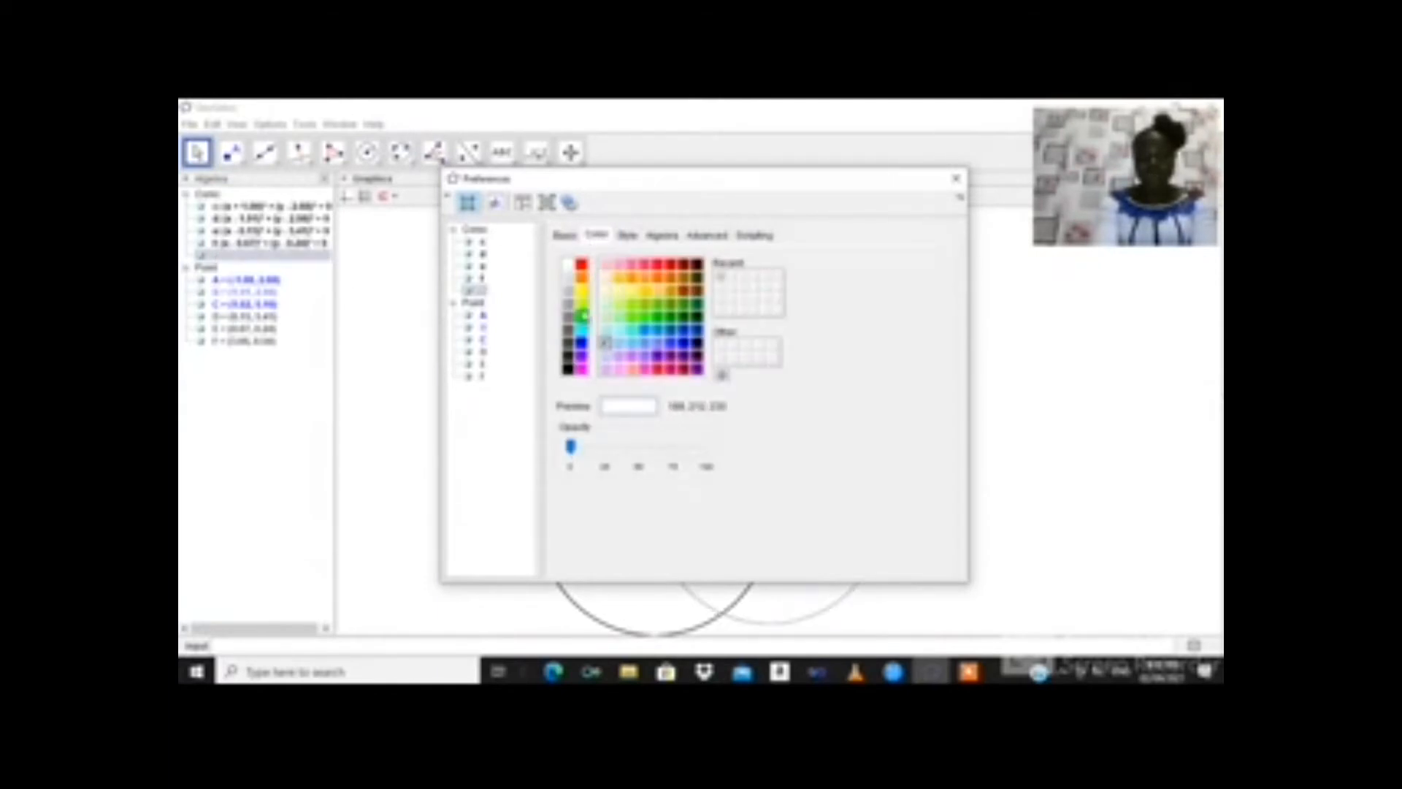
{"action": "left_click", "coordinate": [582, 264]}
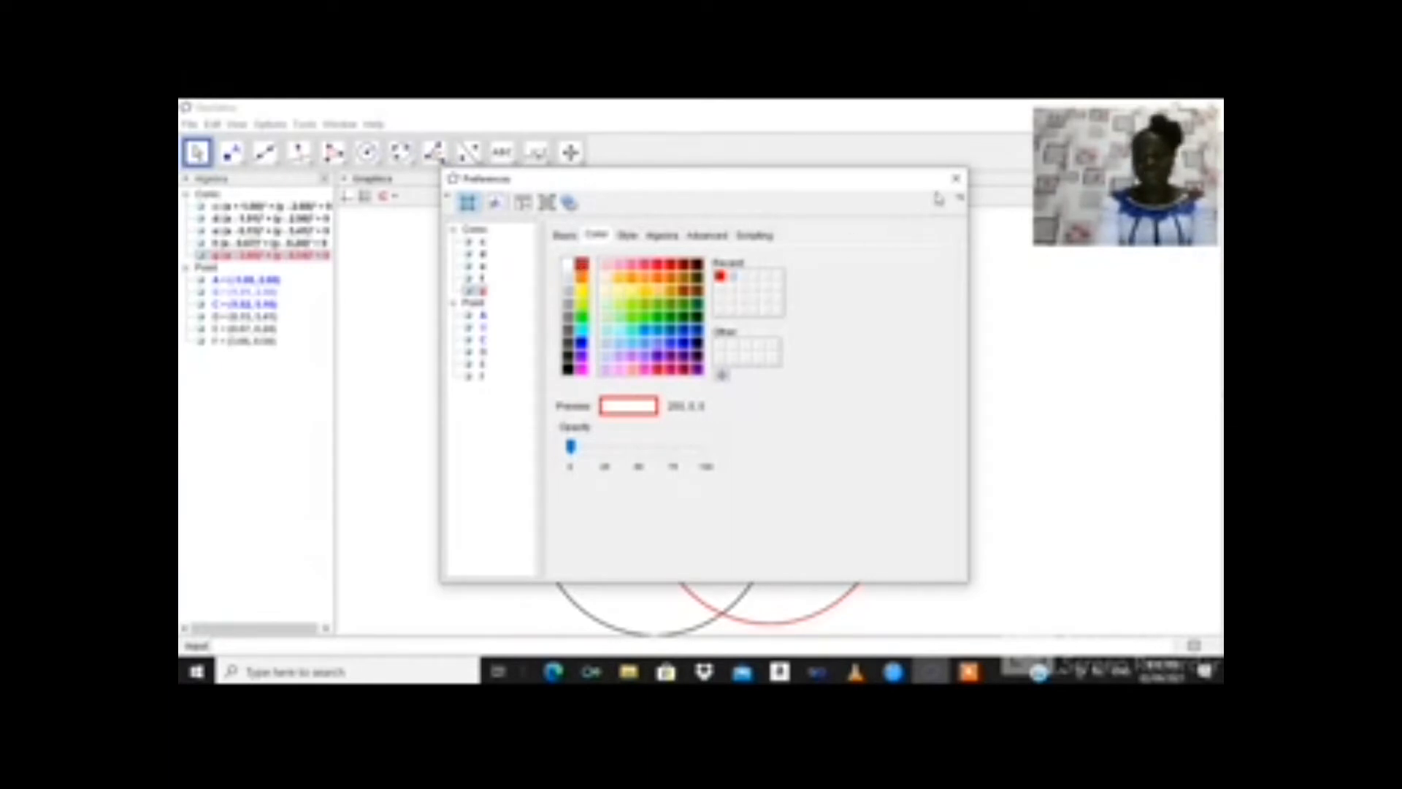
Step: Set the colour of the circle centred at B to yellow (255, 255, 0) in its object properties
{"action": "left_click", "coordinate": [956, 178]}
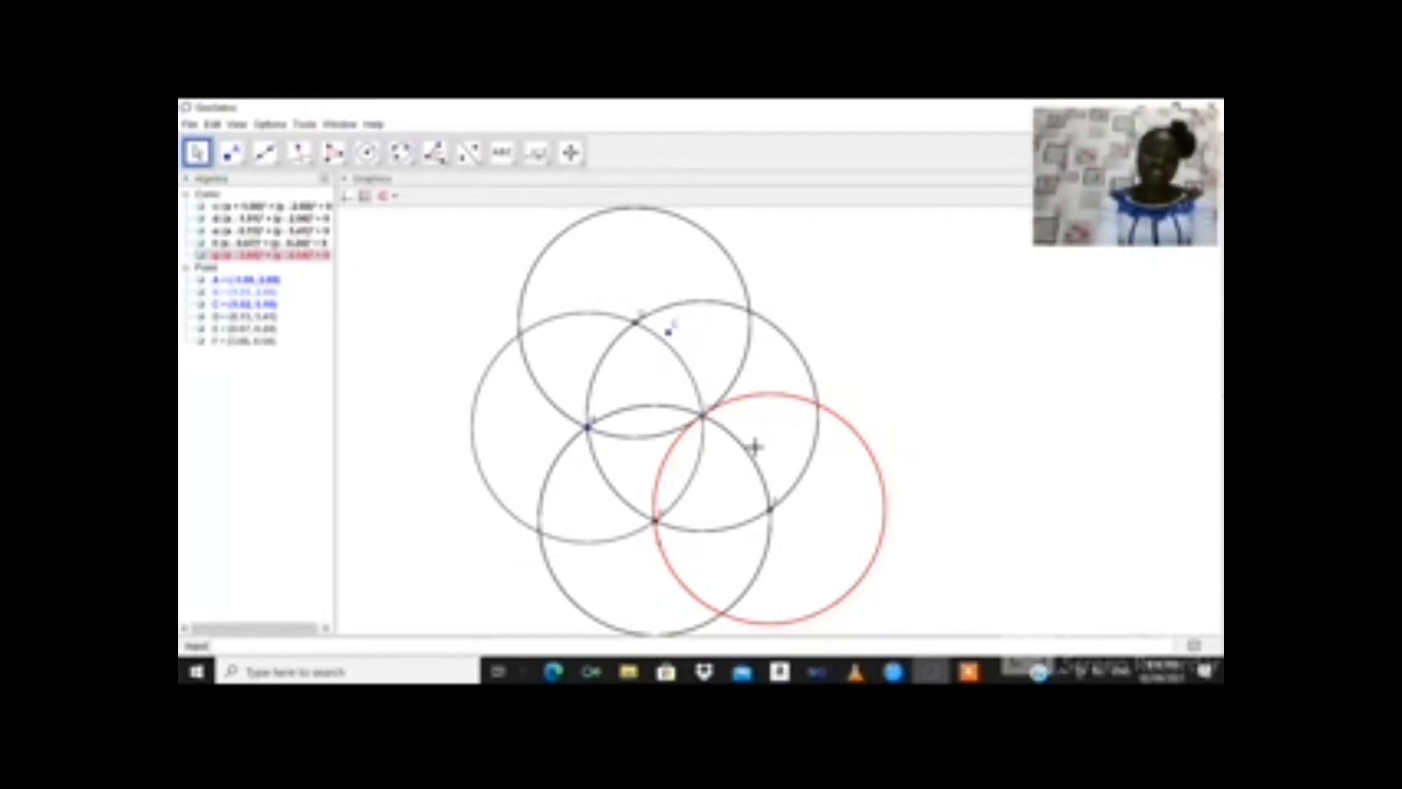
{"action": "left_click", "coordinate": [808, 371]}
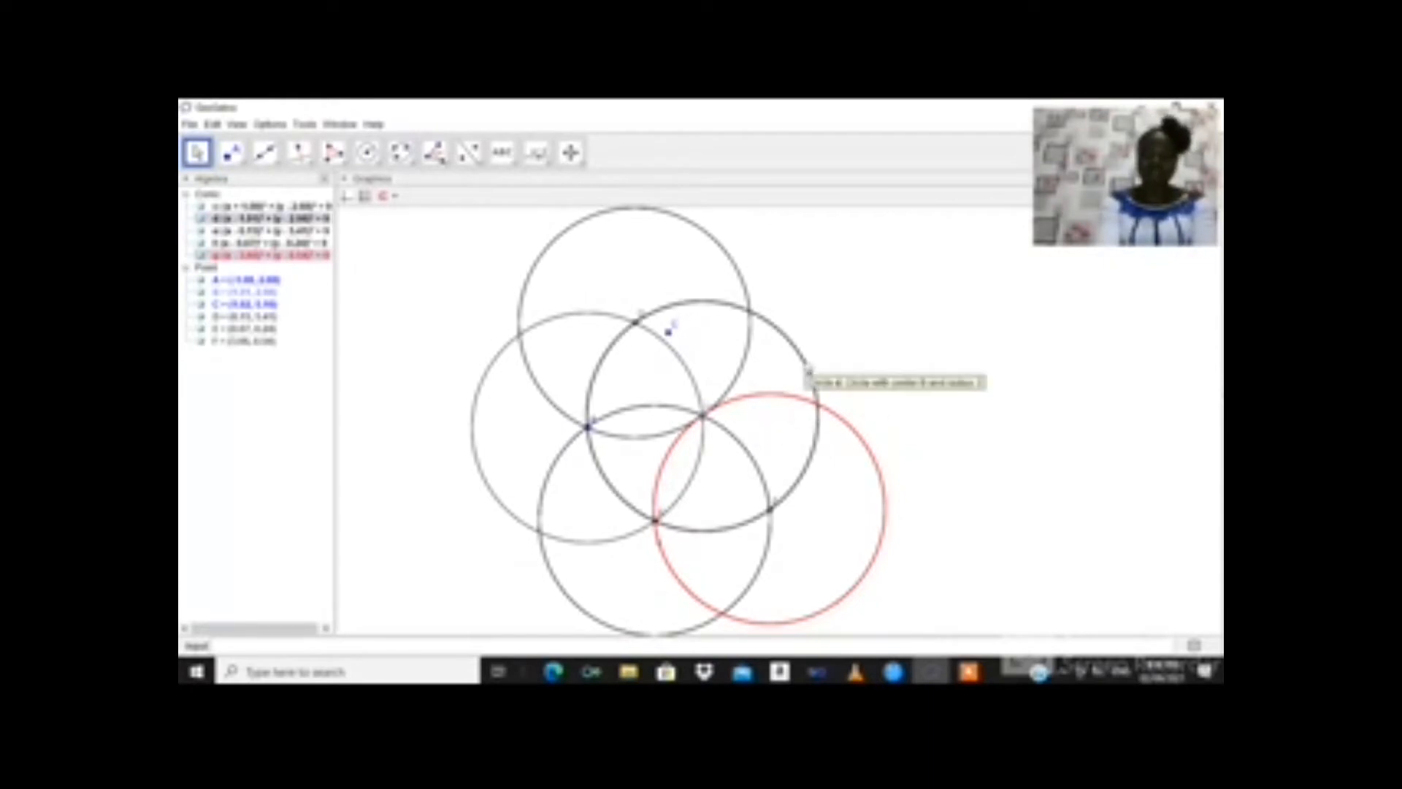
{"action": "right_click", "coordinate": [808, 370]}
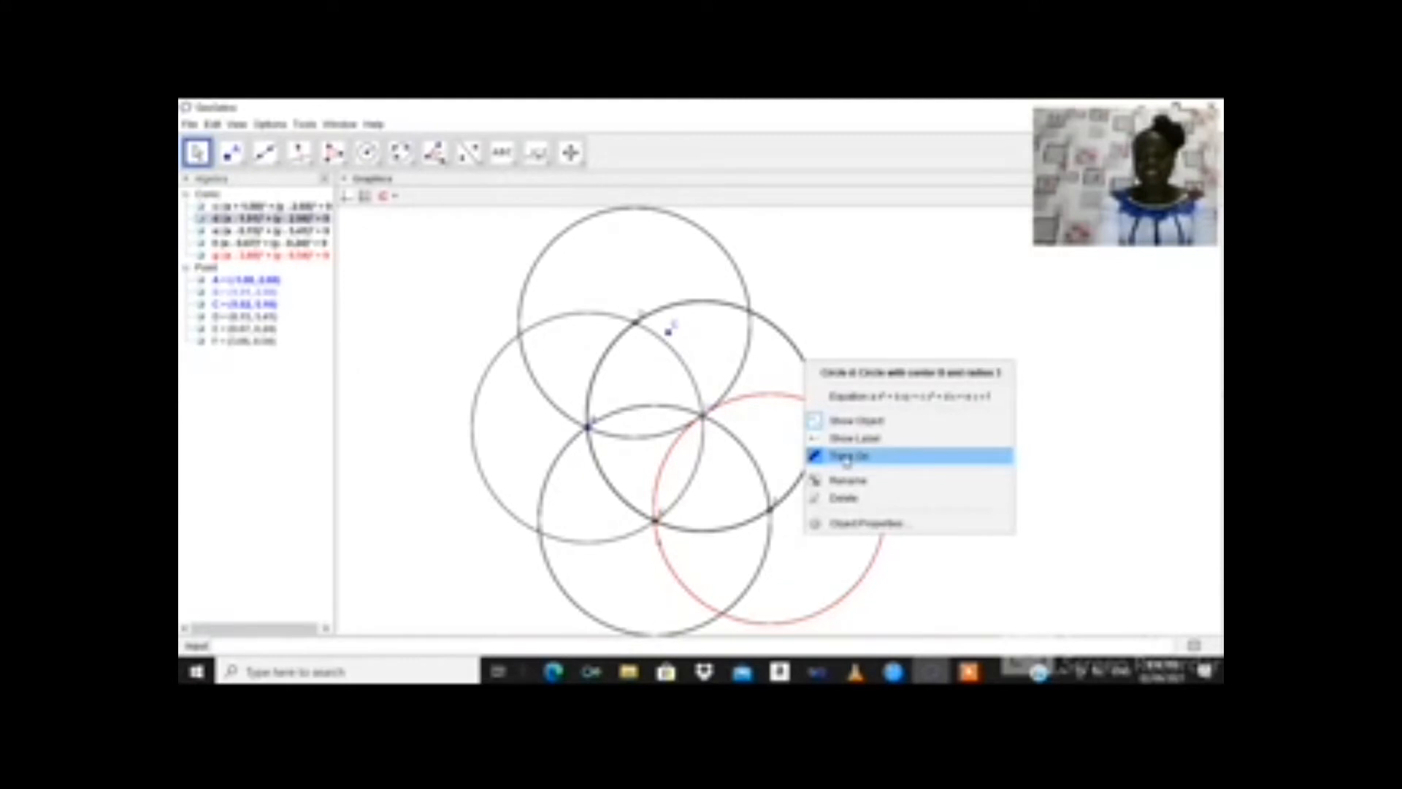
{"action": "left_click", "coordinate": [852, 523]}
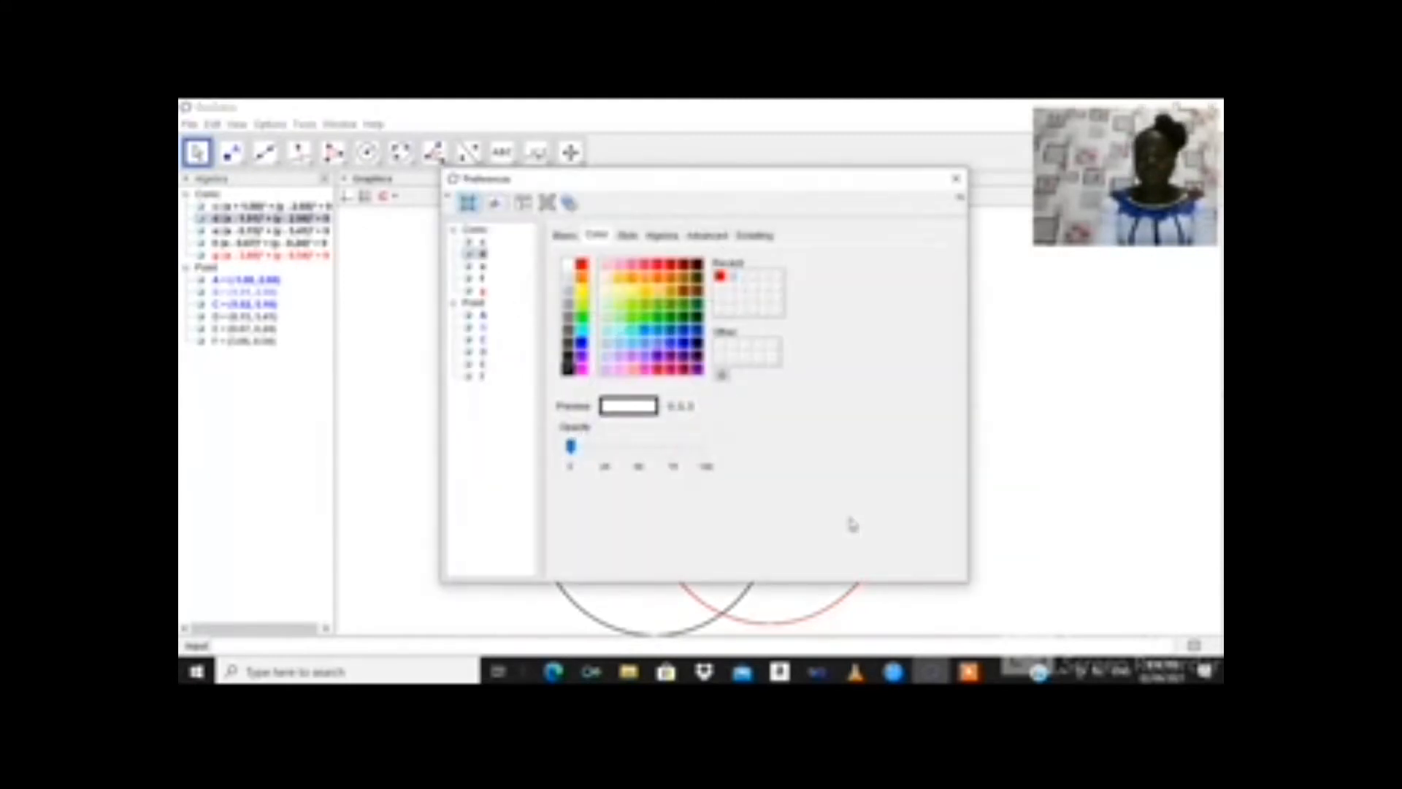
{"action": "left_click", "coordinate": [582, 290]}
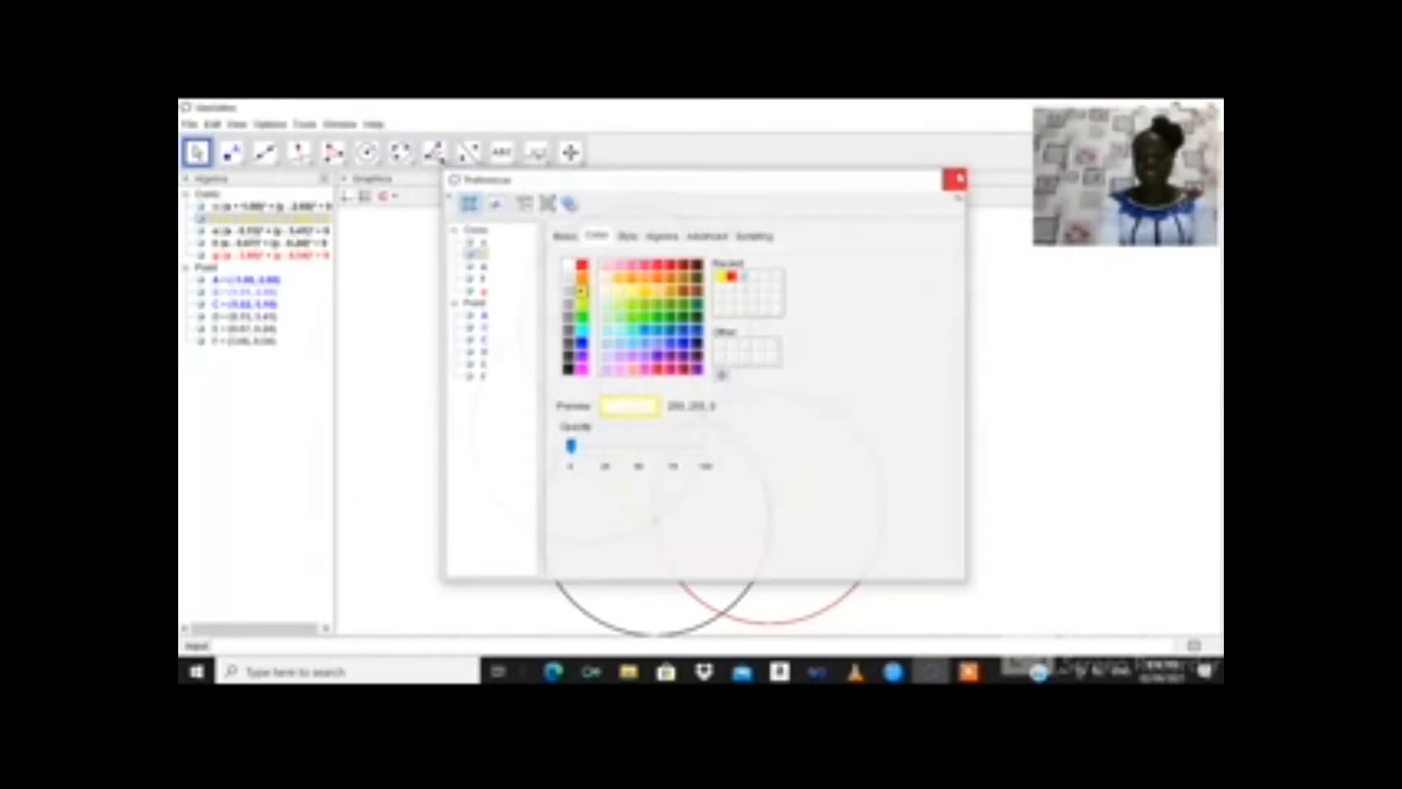
{"action": "left_click", "coordinate": [956, 179]}
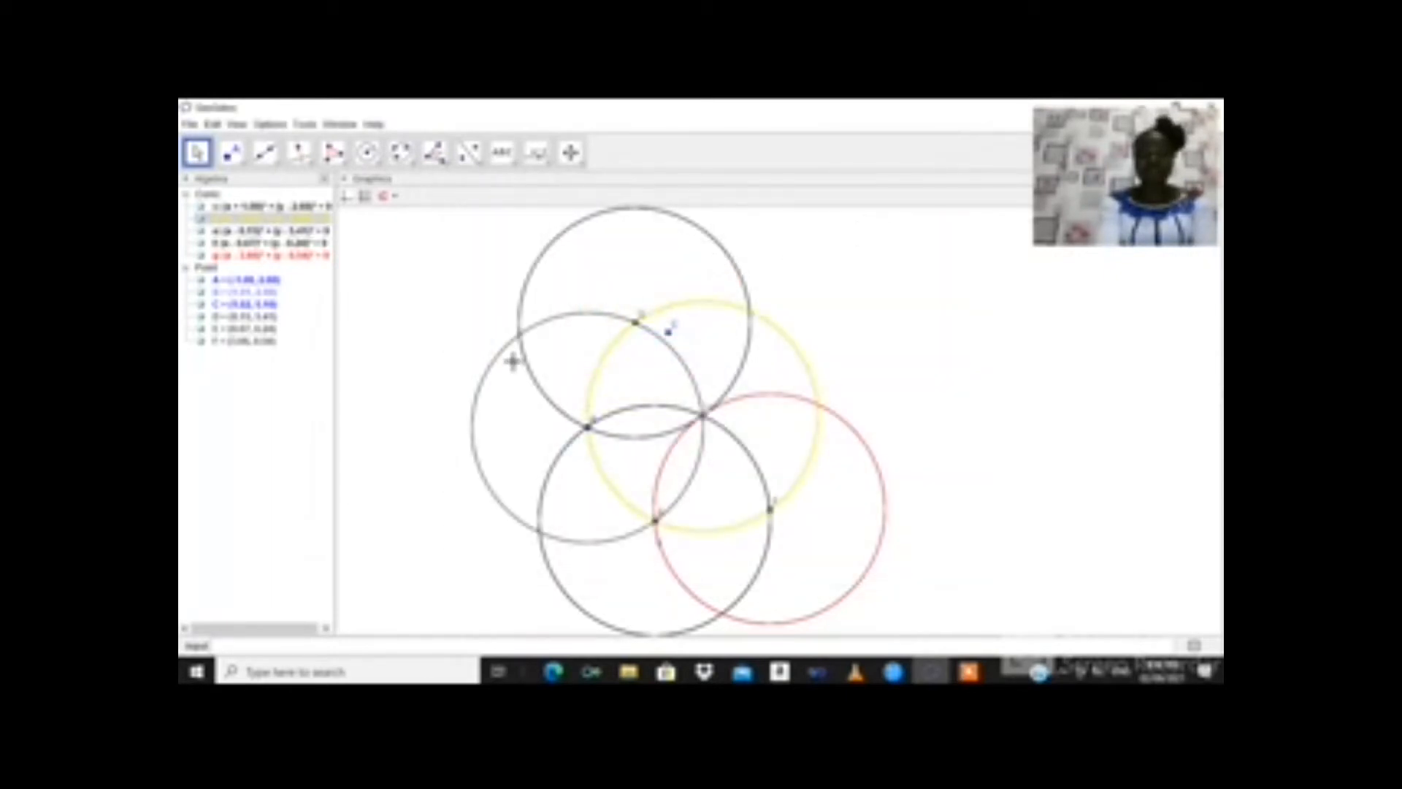
Step: Set the colour of the two circles centred at A and D to green (0, 255, 0) in their shared object properties
{"action": "right_click", "coordinate": [518, 339]}
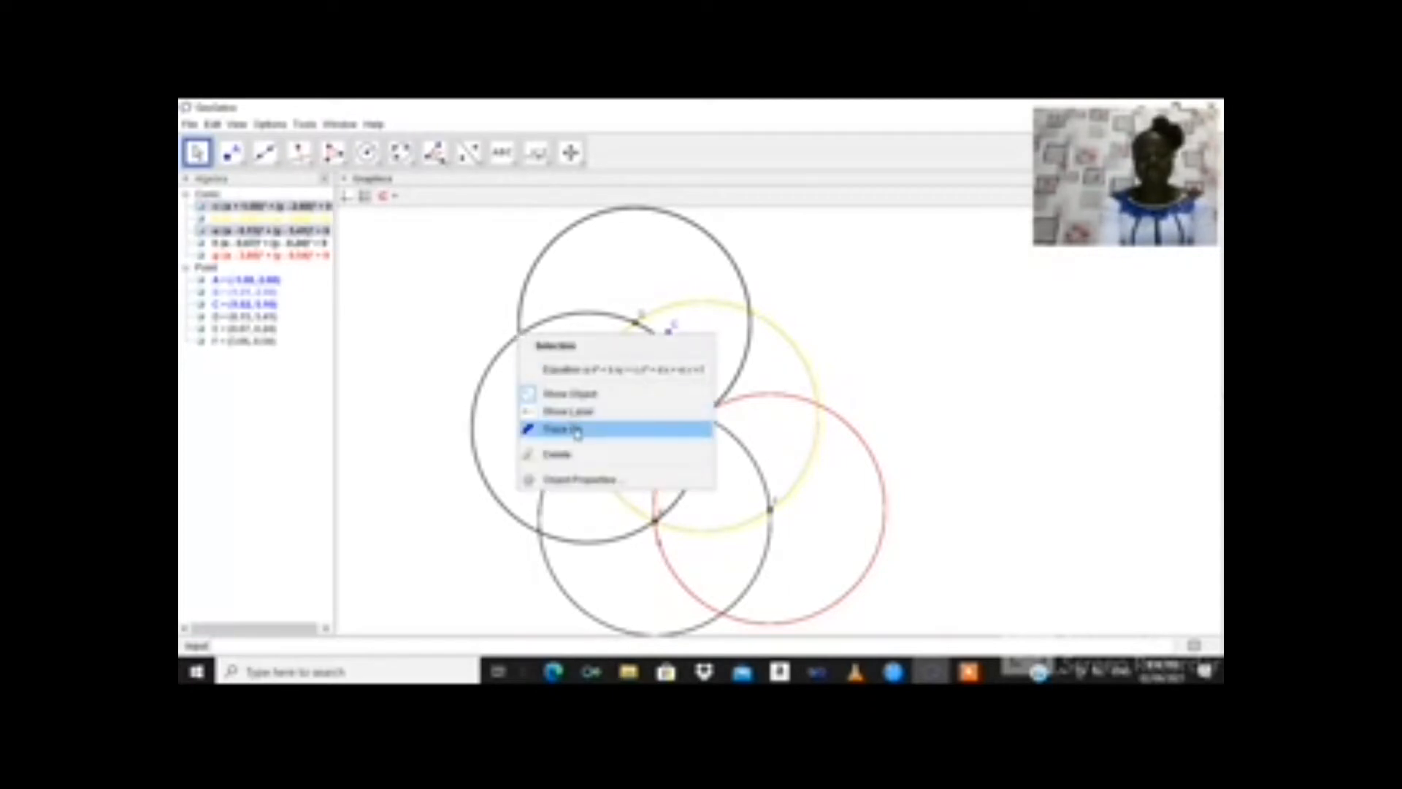
{"action": "left_click", "coordinate": [574, 480]}
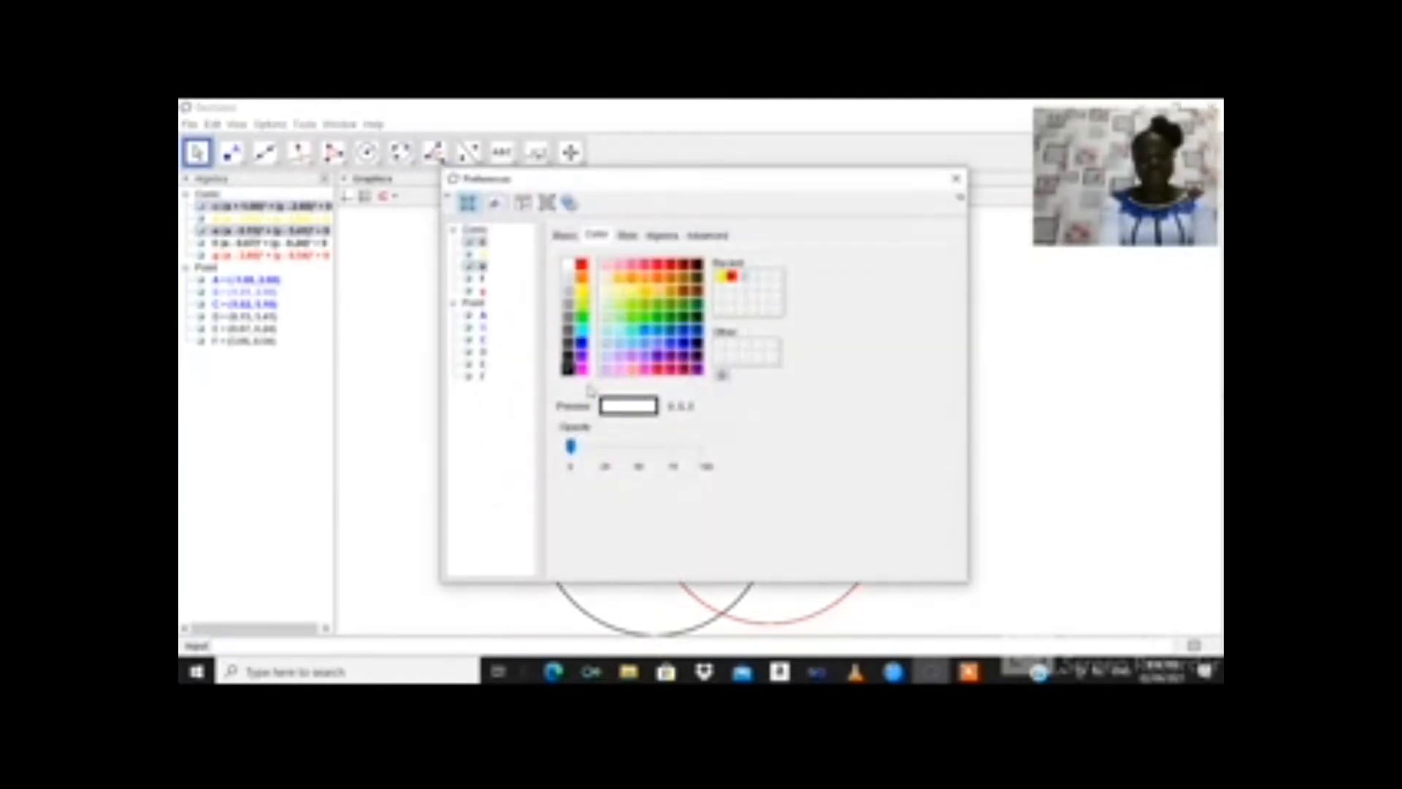
{"action": "left_click", "coordinate": [585, 328]}
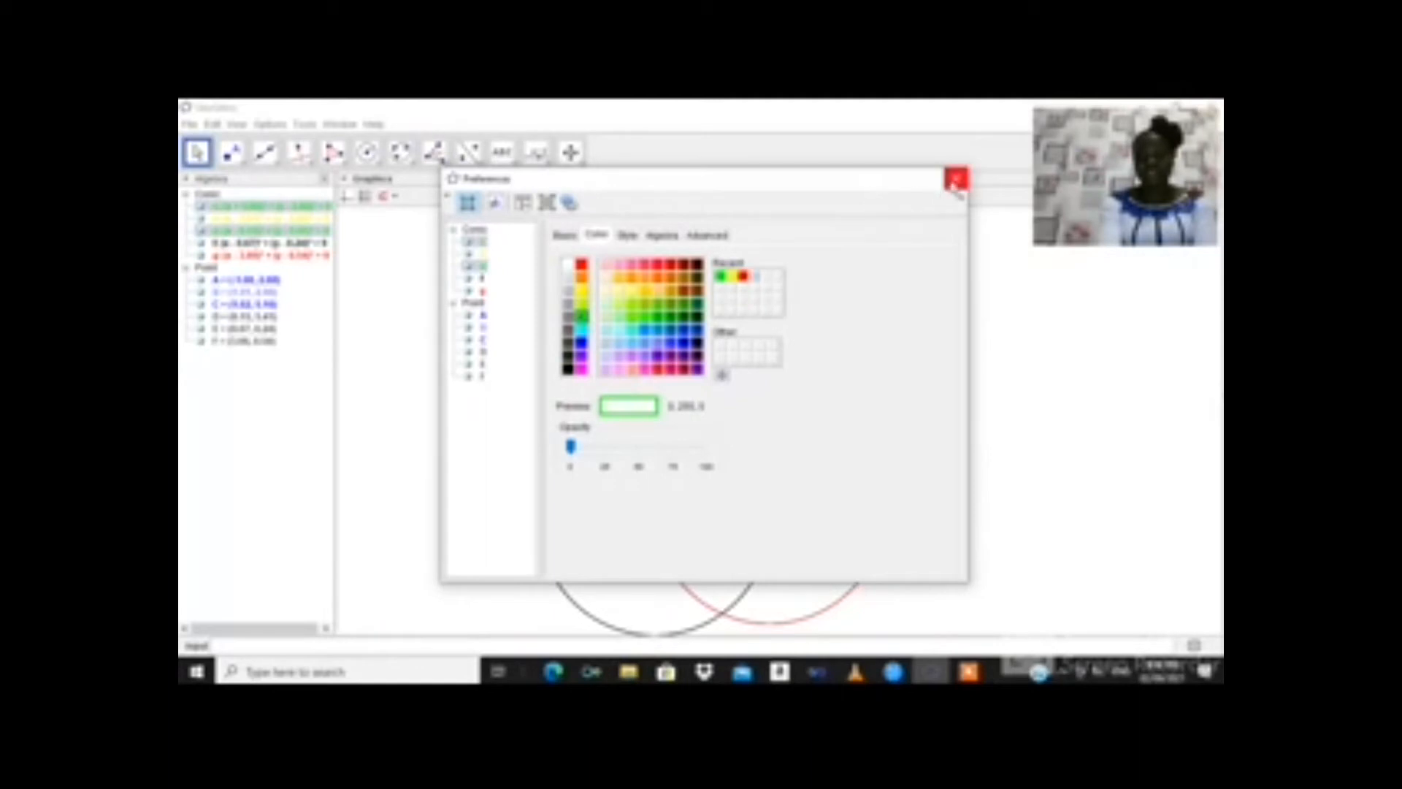
{"action": "left_click", "coordinate": [956, 180]}
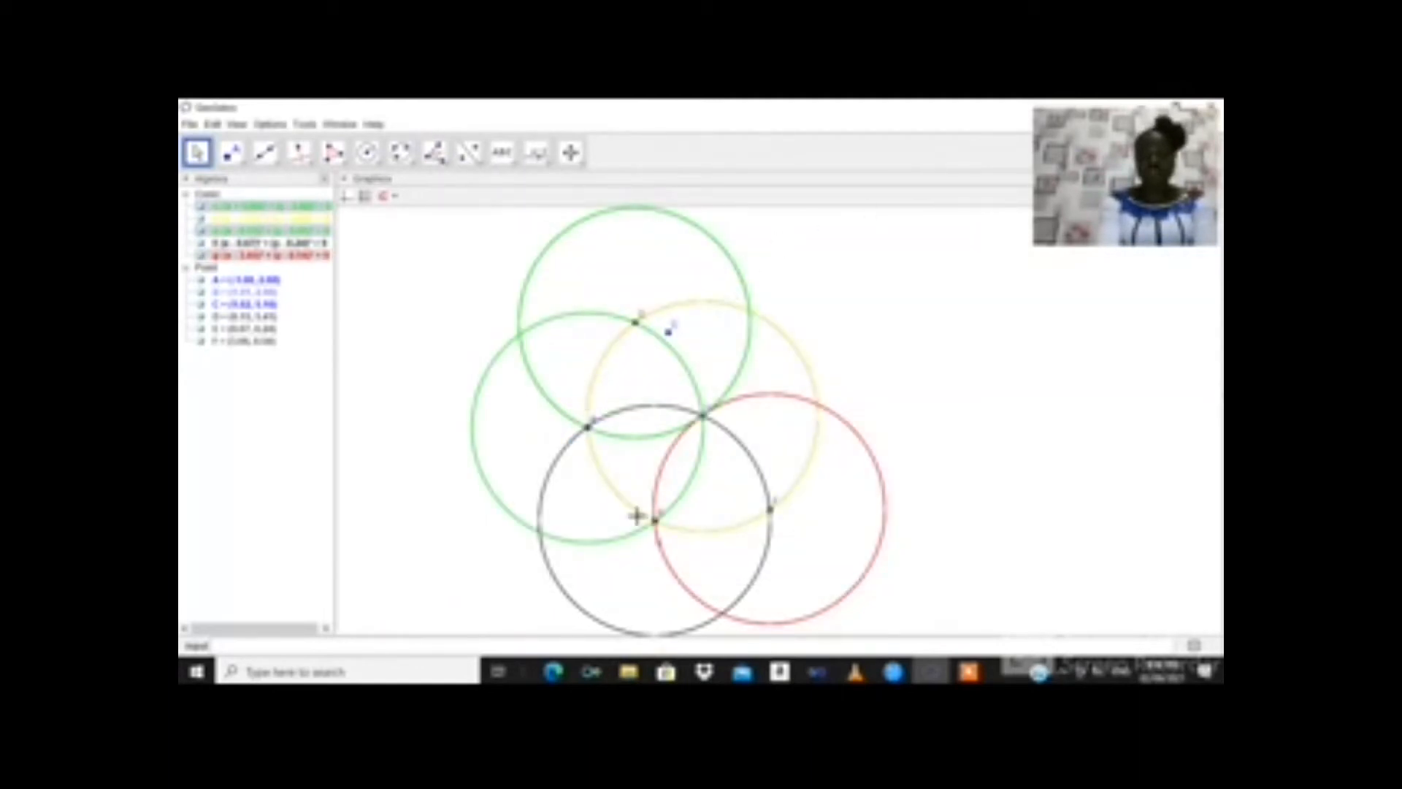
Step: Set the colour of the circle centred at E to pink in its object properties
{"action": "right_click", "coordinate": [555, 585]}
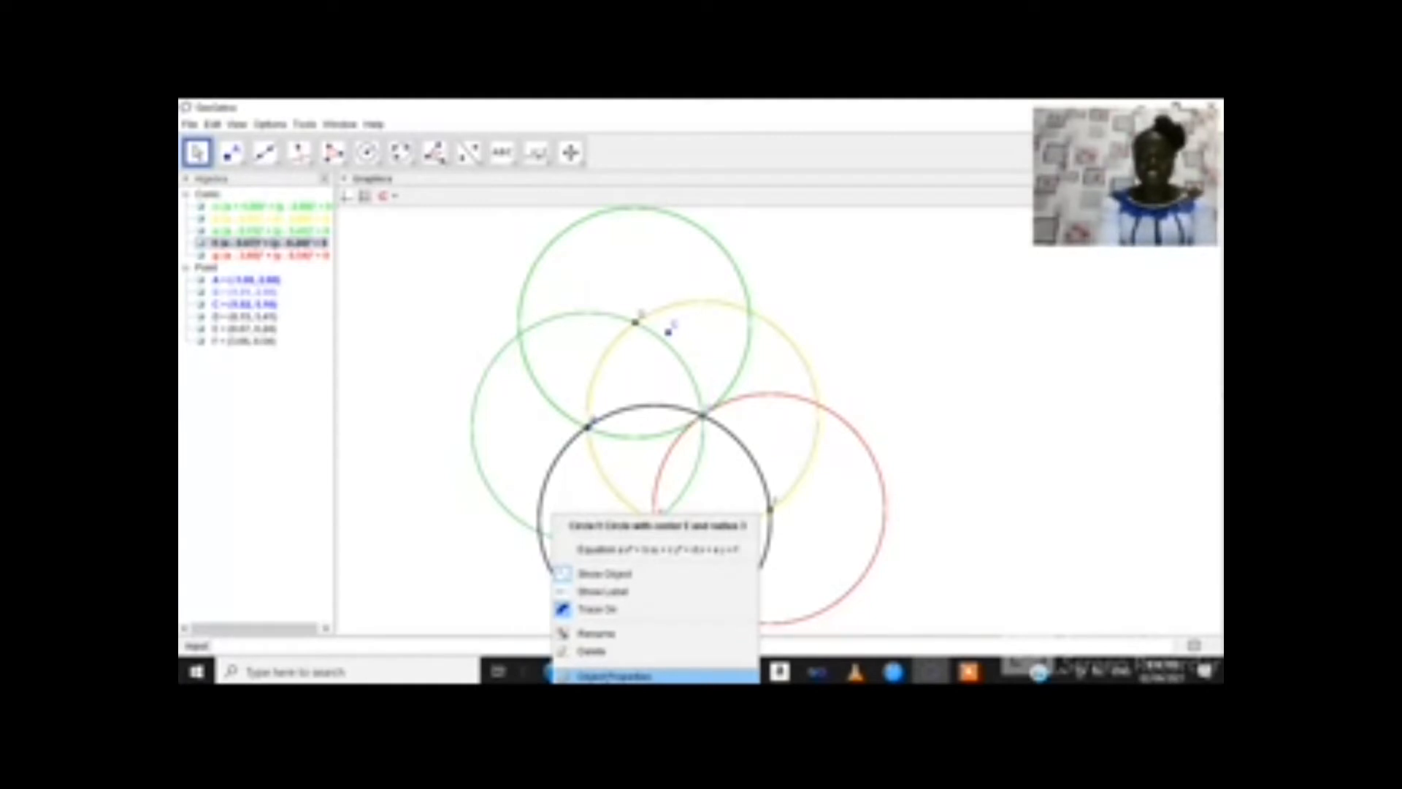
{"action": "left_click", "coordinate": [614, 676]}
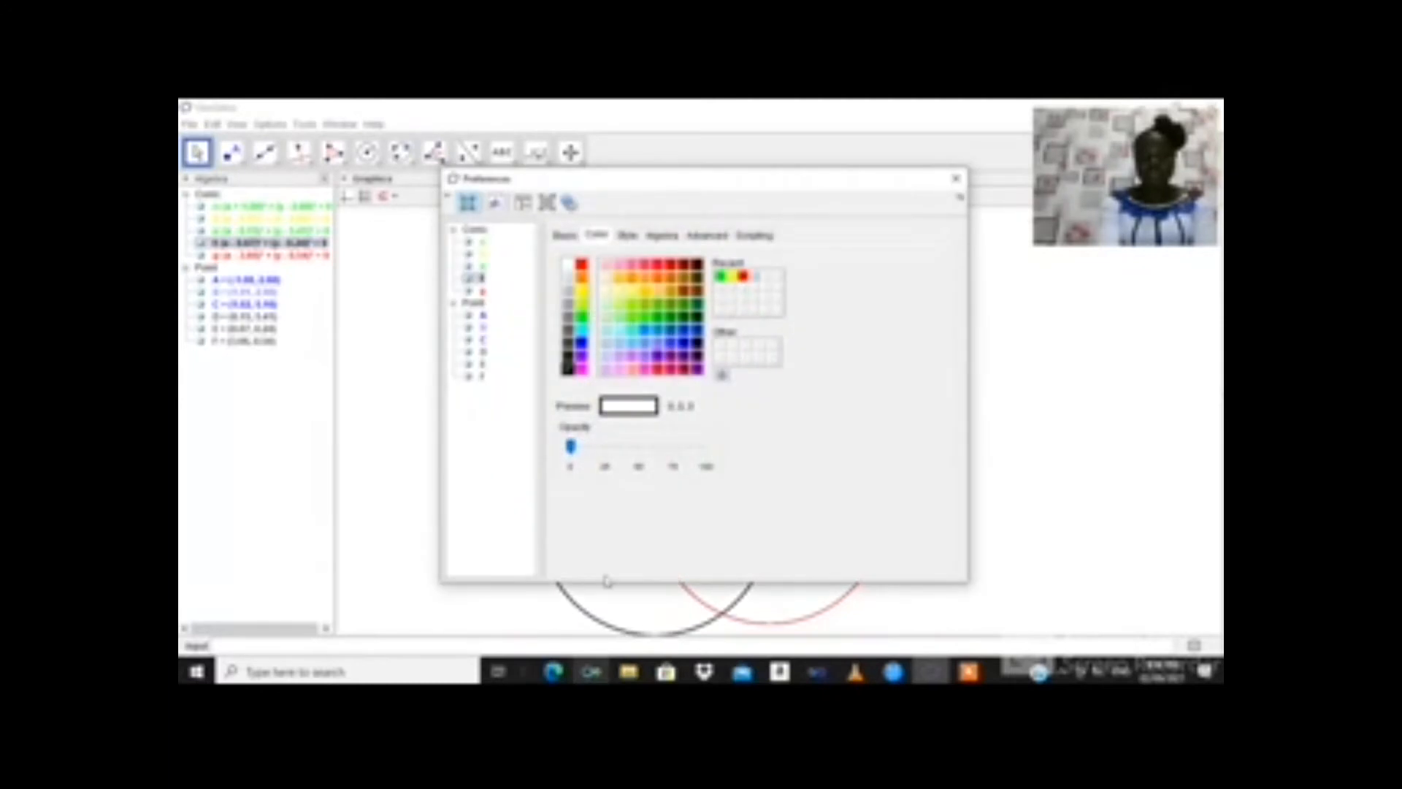
{"action": "left_click", "coordinate": [644, 370]}
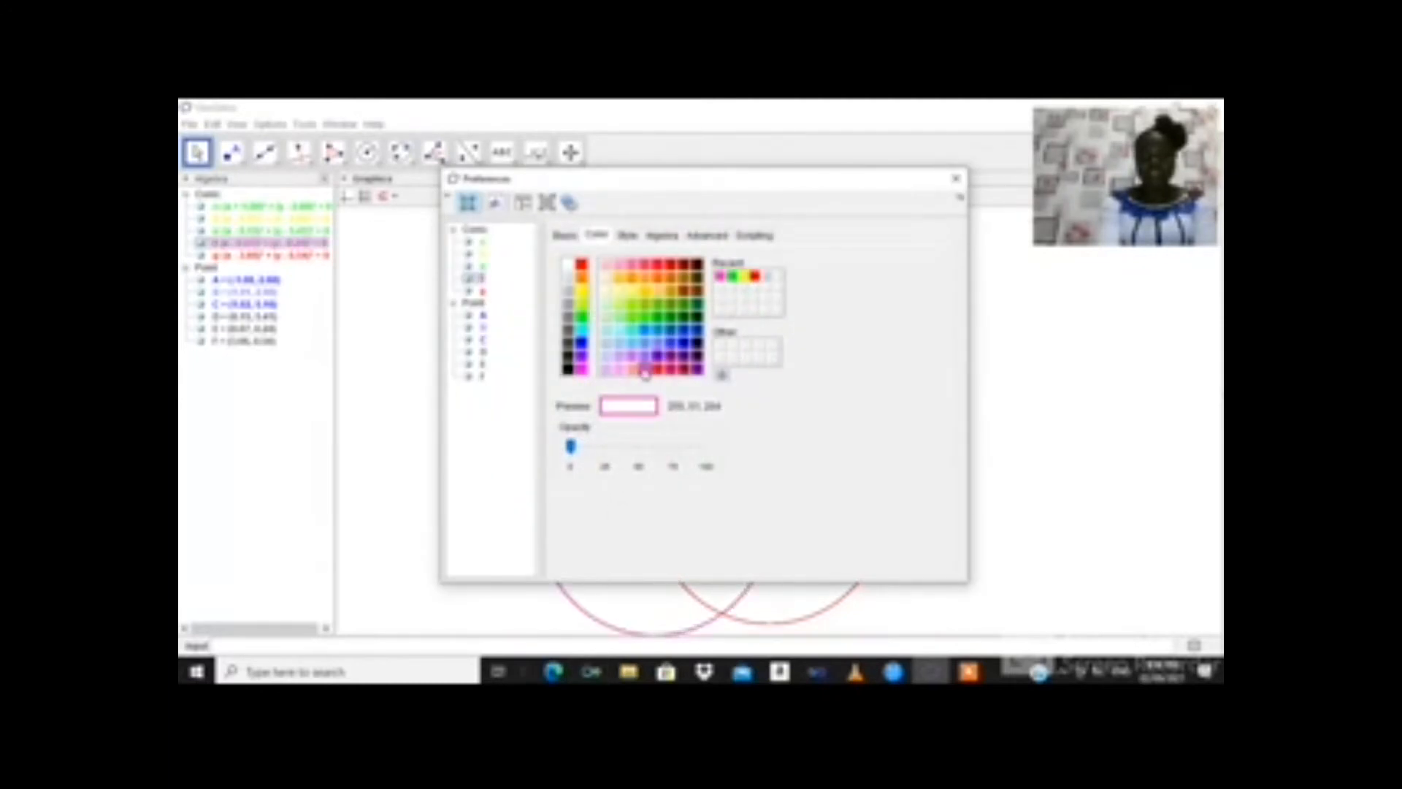
{"action": "left_click", "coordinate": [954, 178]}
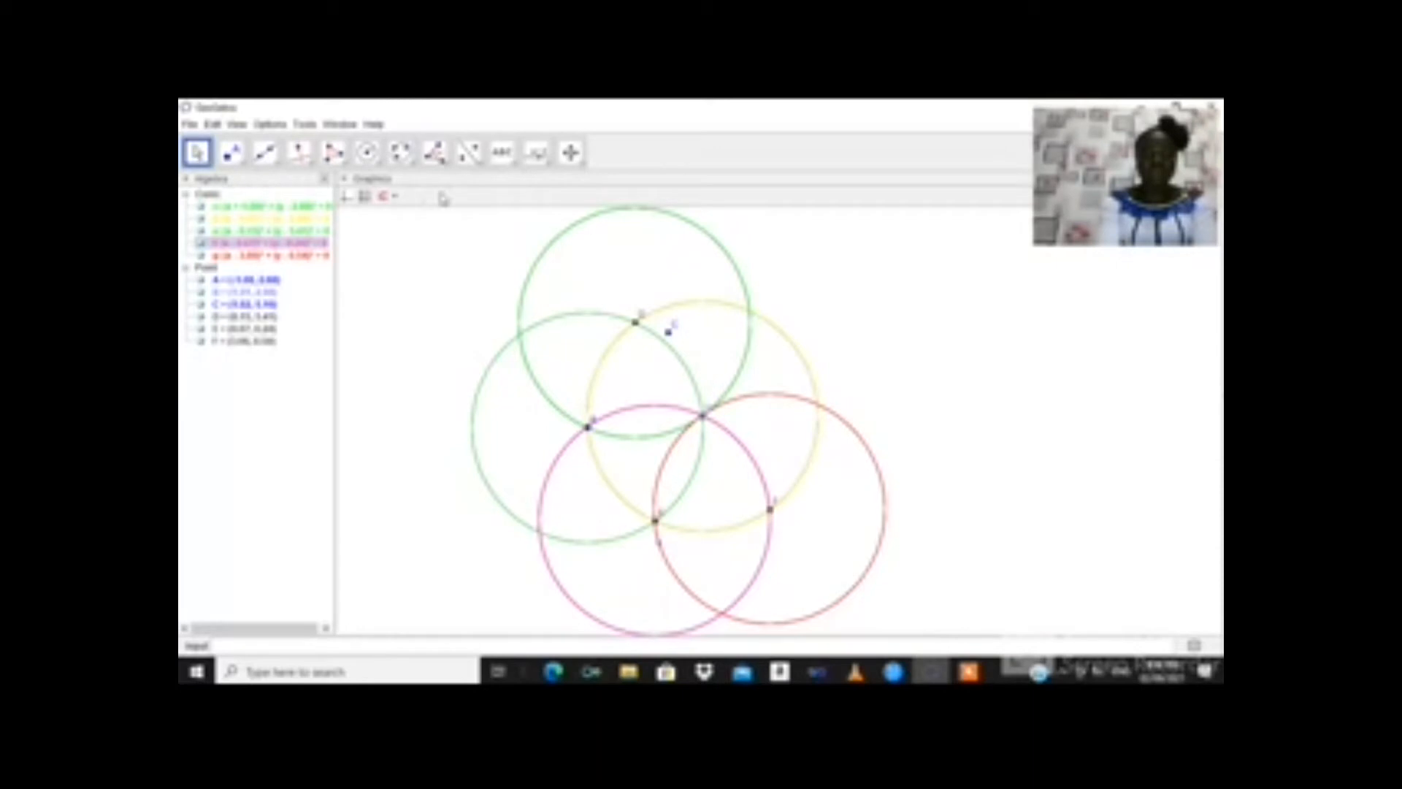
Step: Choose the Slider tool and set the colour for new sliders to red
{"action": "left_click", "coordinate": [536, 152]}
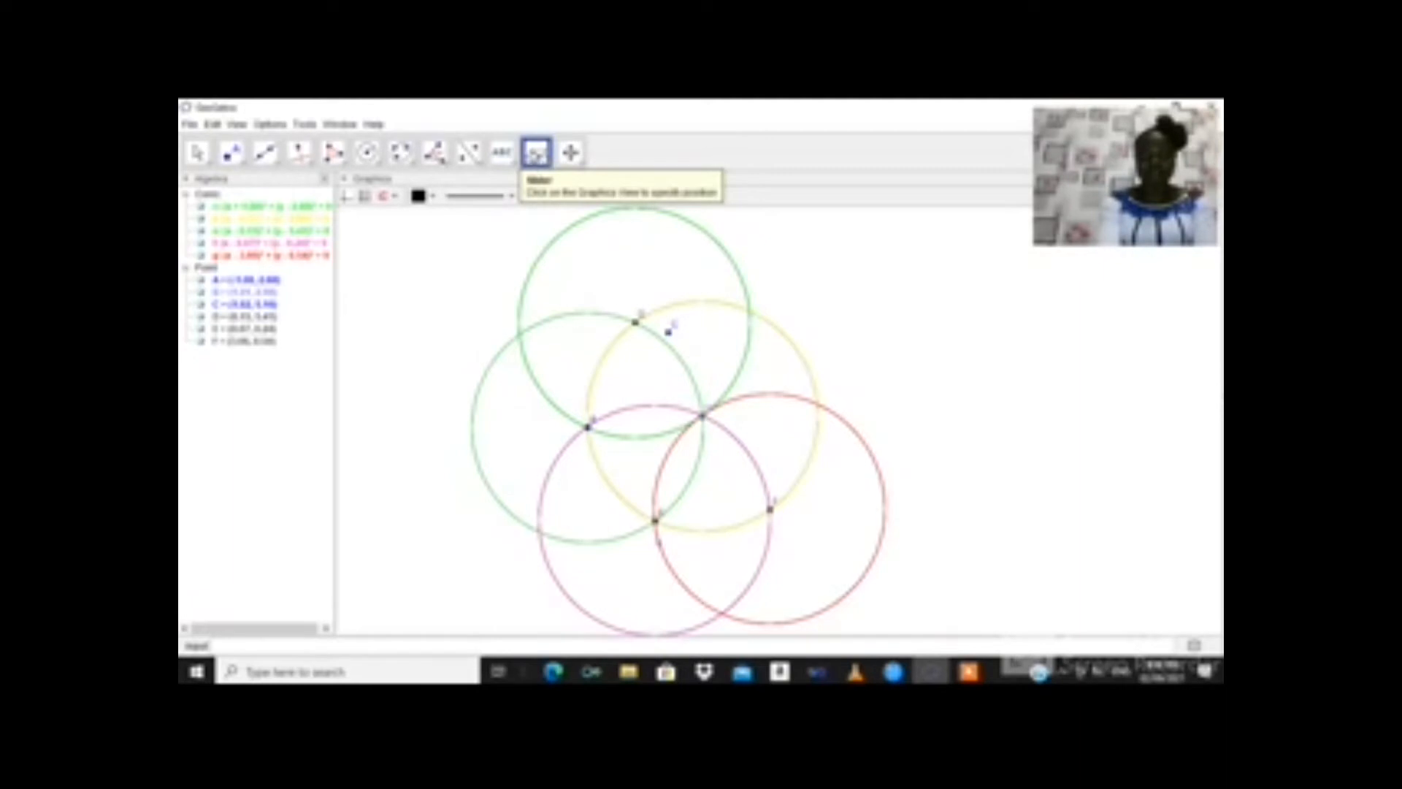
{"action": "left_click", "coordinate": [433, 199]}
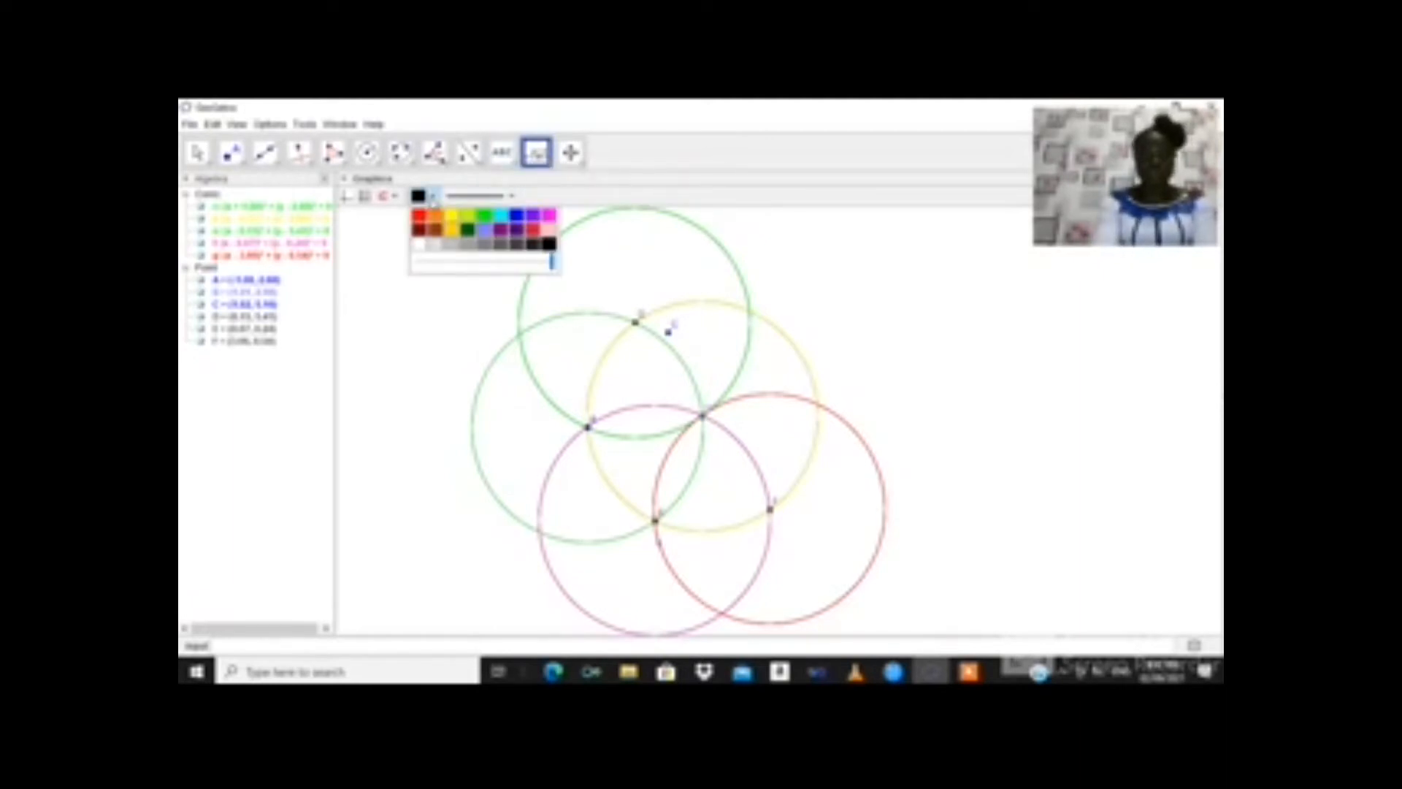
{"action": "left_click", "coordinate": [420, 213]}
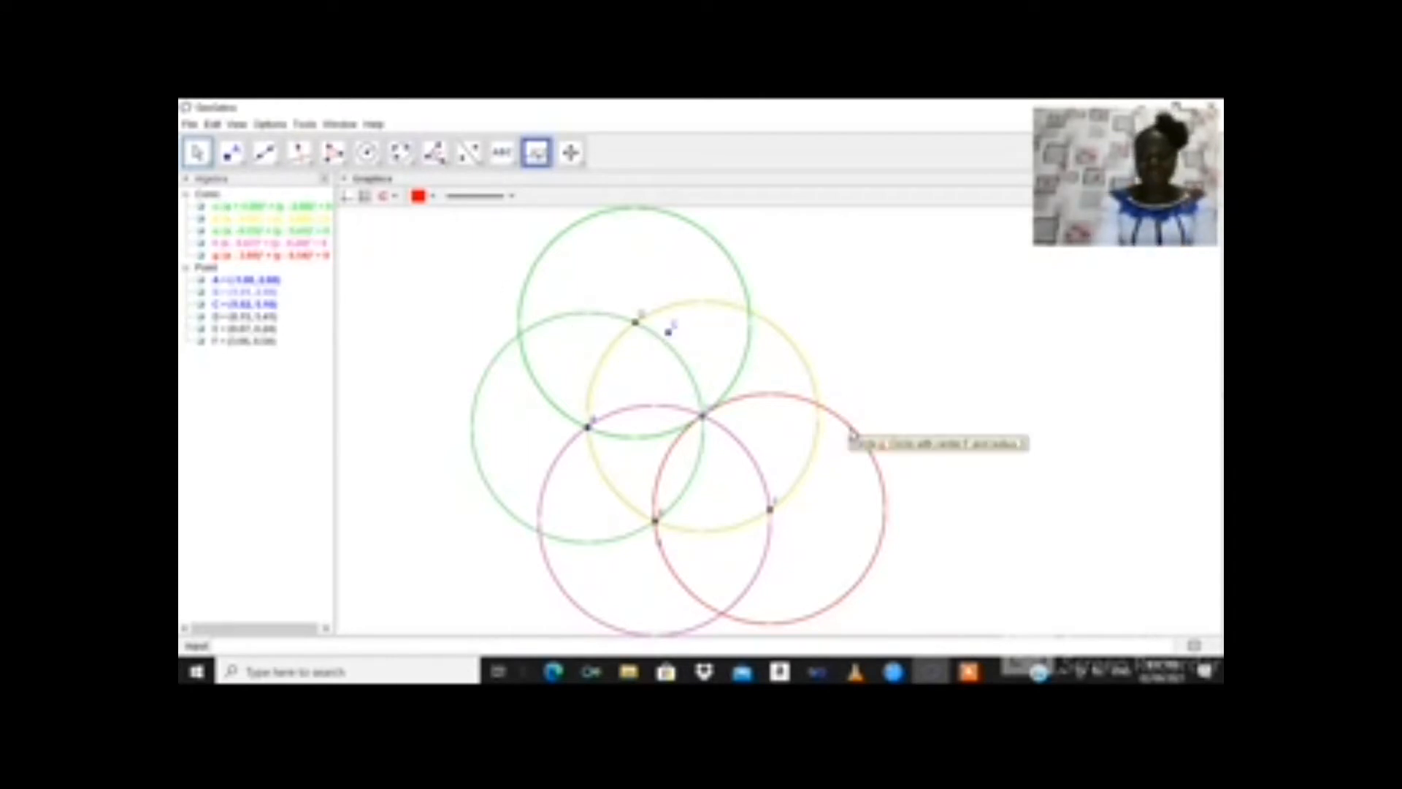
{"action": "right_click", "coordinate": [853, 434]}
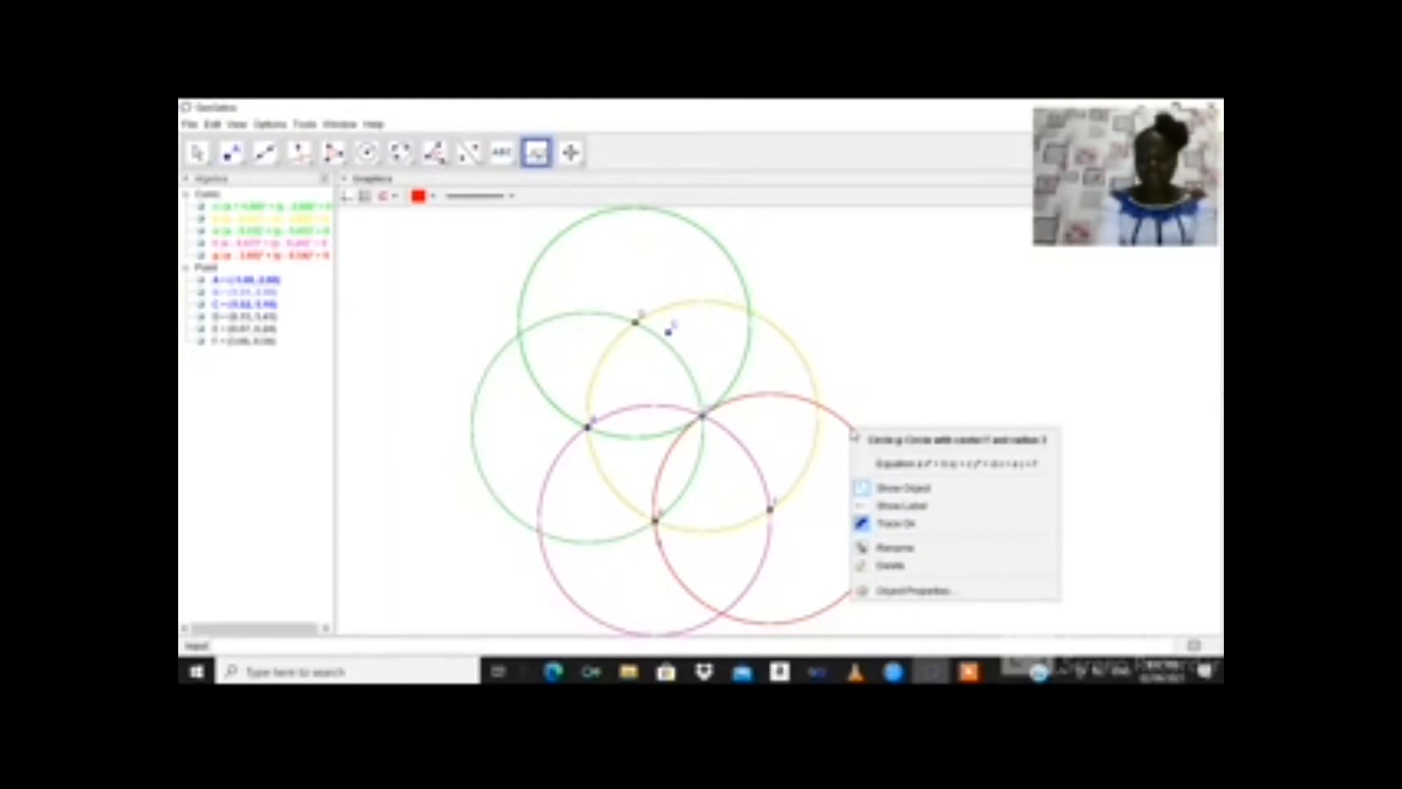
{"action": "left_click", "coordinate": [836, 417]}
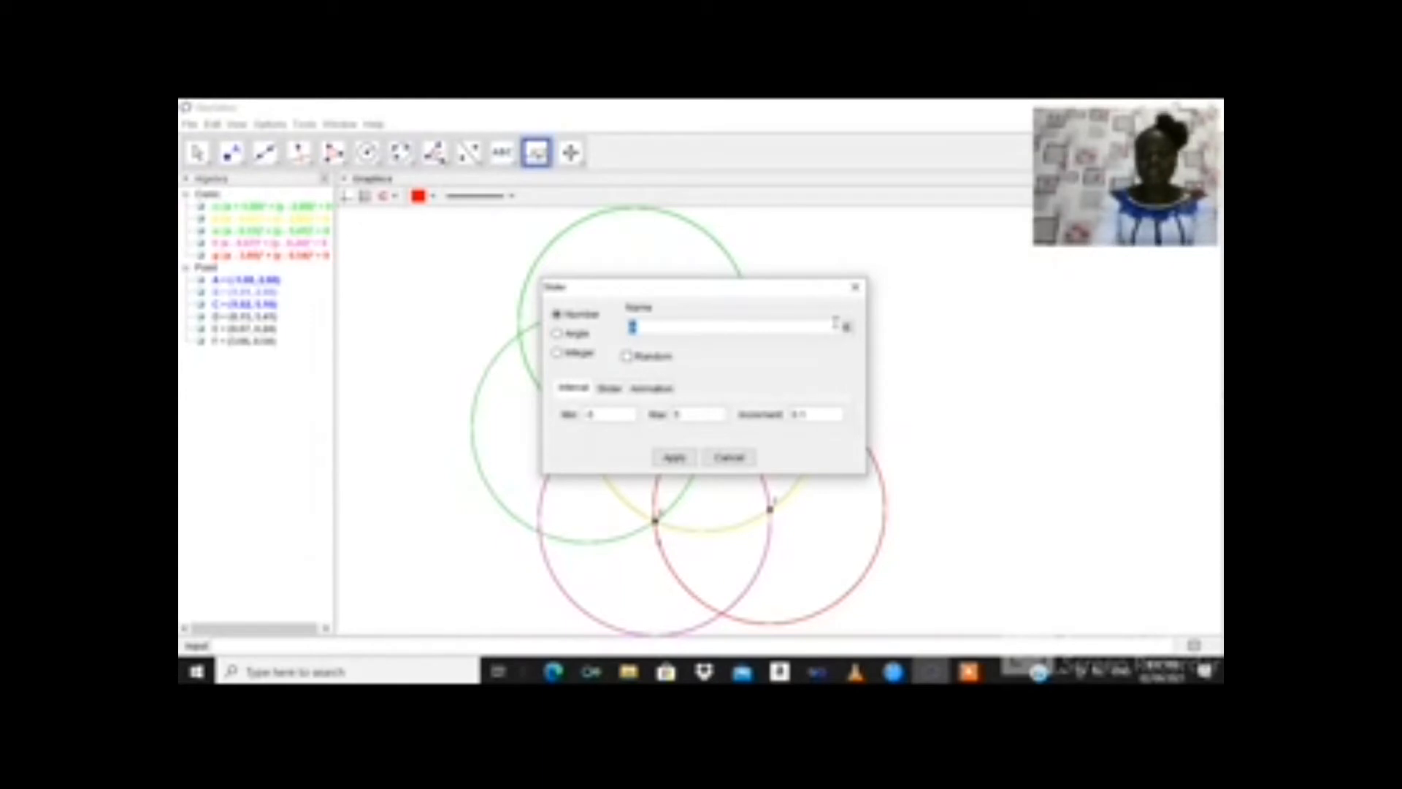
{"action": "left_click", "coordinate": [855, 287]}
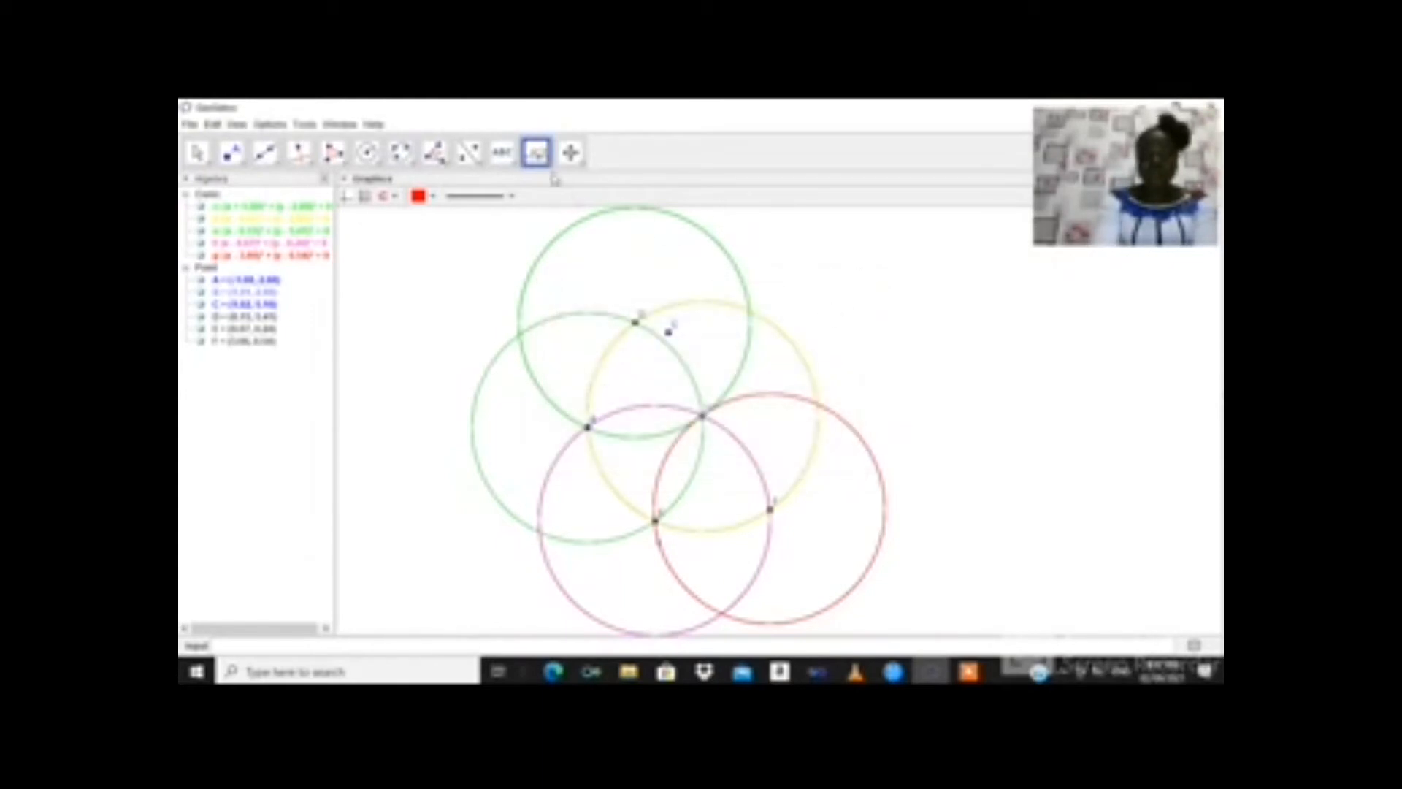
{"action": "left_click", "coordinate": [536, 153]}
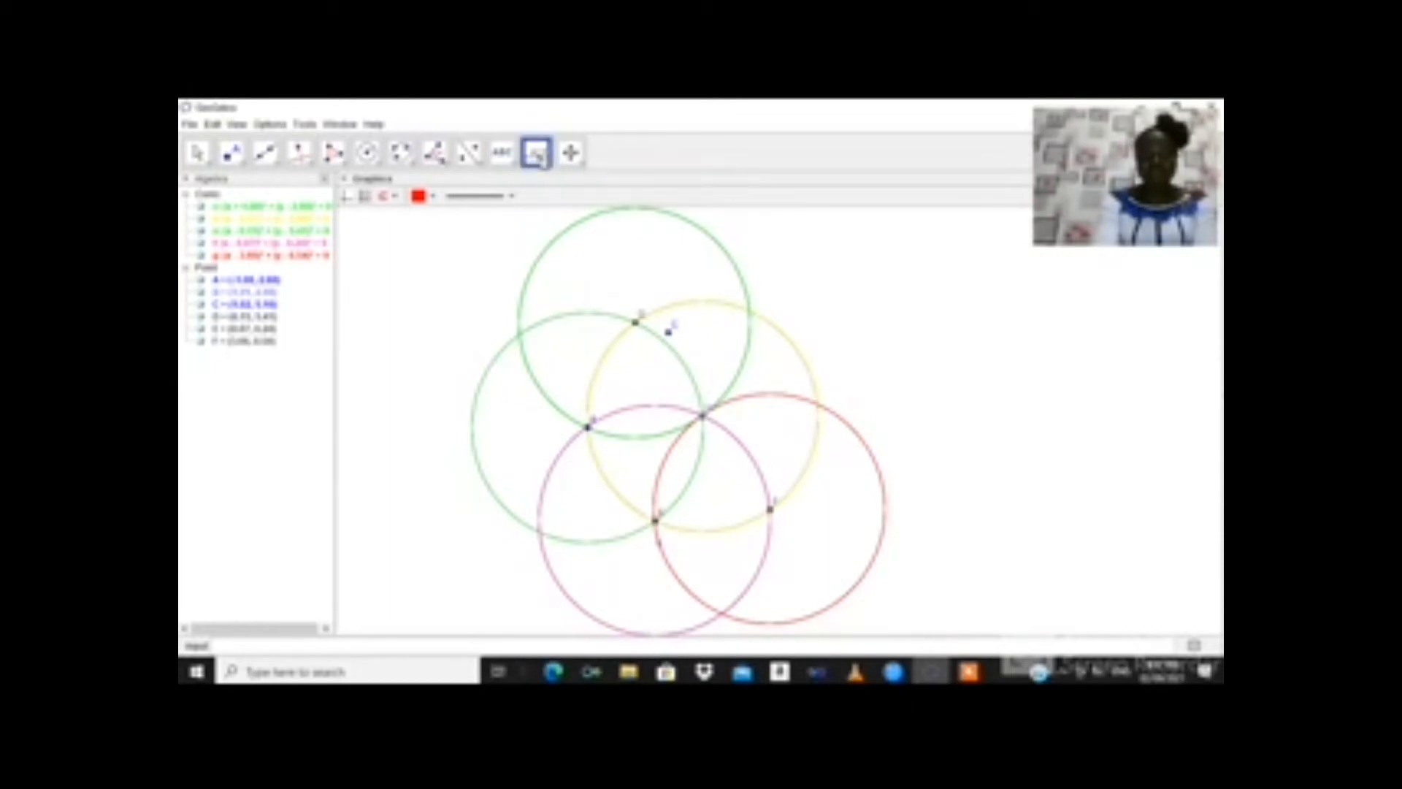
{"action": "left_click", "coordinate": [547, 164]}
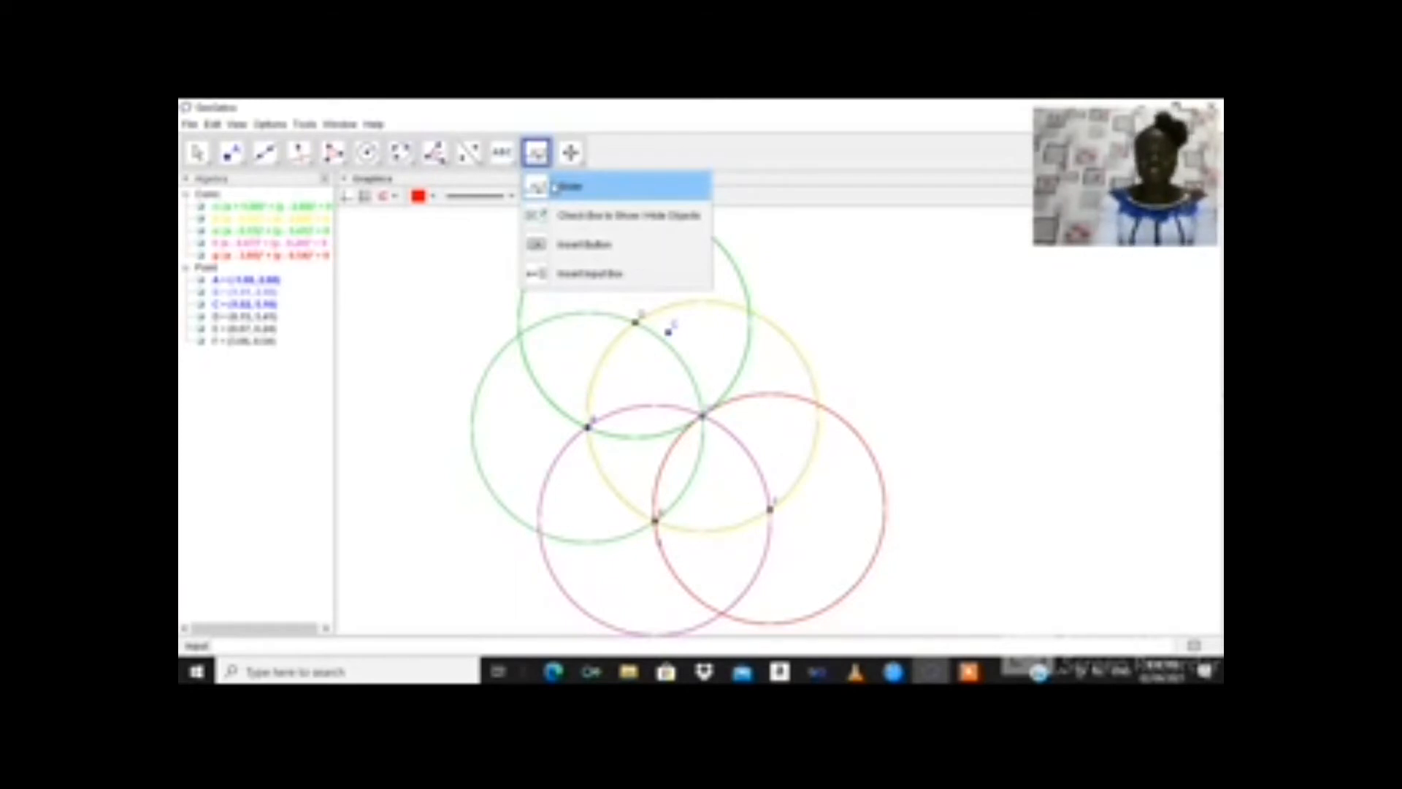
{"action": "left_click", "coordinate": [555, 187]}
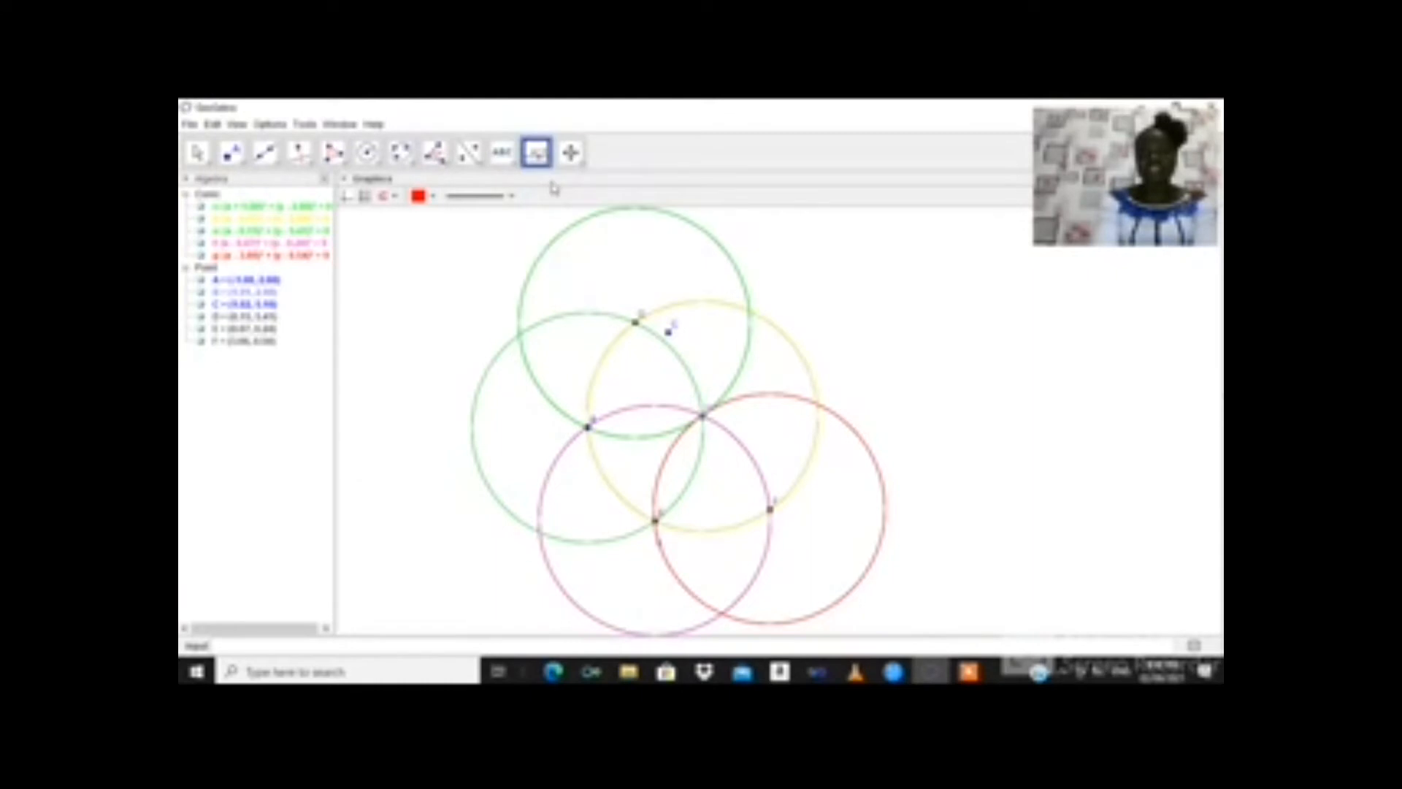
Step: Create a thick-lined number slider at the edge of the circle centred at F, with minimum 0 and maximum 1, and move it to 0
{"action": "left_click", "coordinate": [512, 198]}
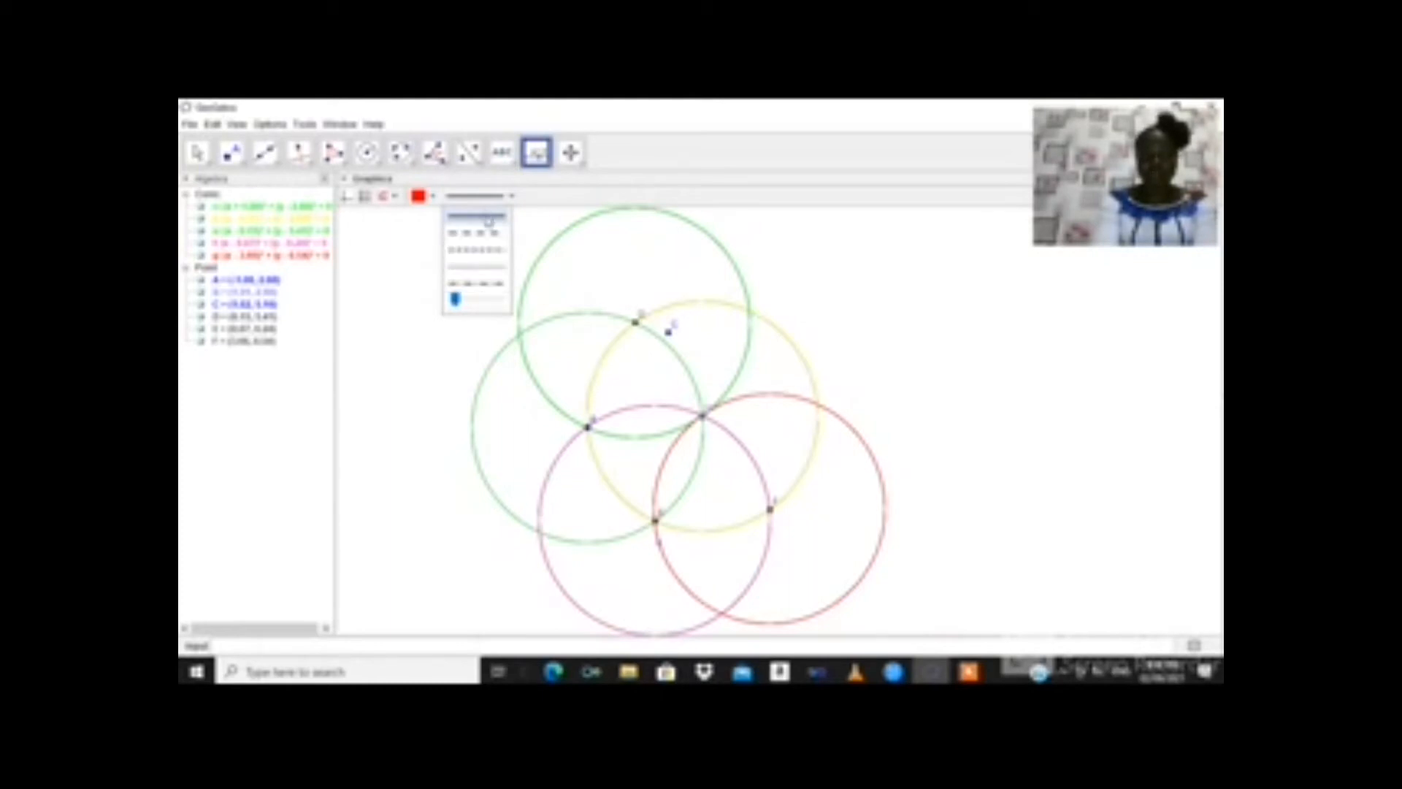
{"action": "left_click_drag", "start_coordinate": [457, 300], "coordinate": [482, 299]}
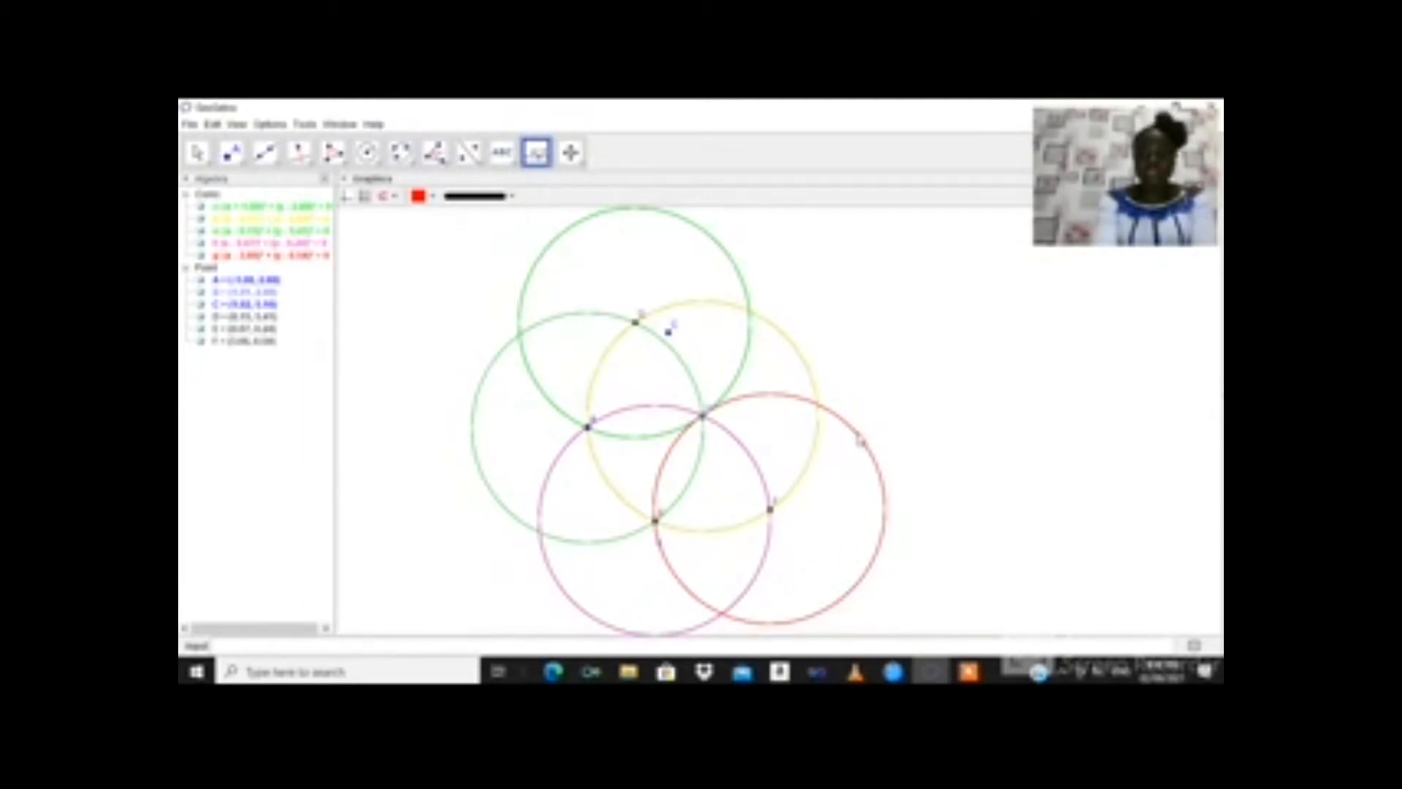
{"action": "left_click", "coordinate": [860, 441]}
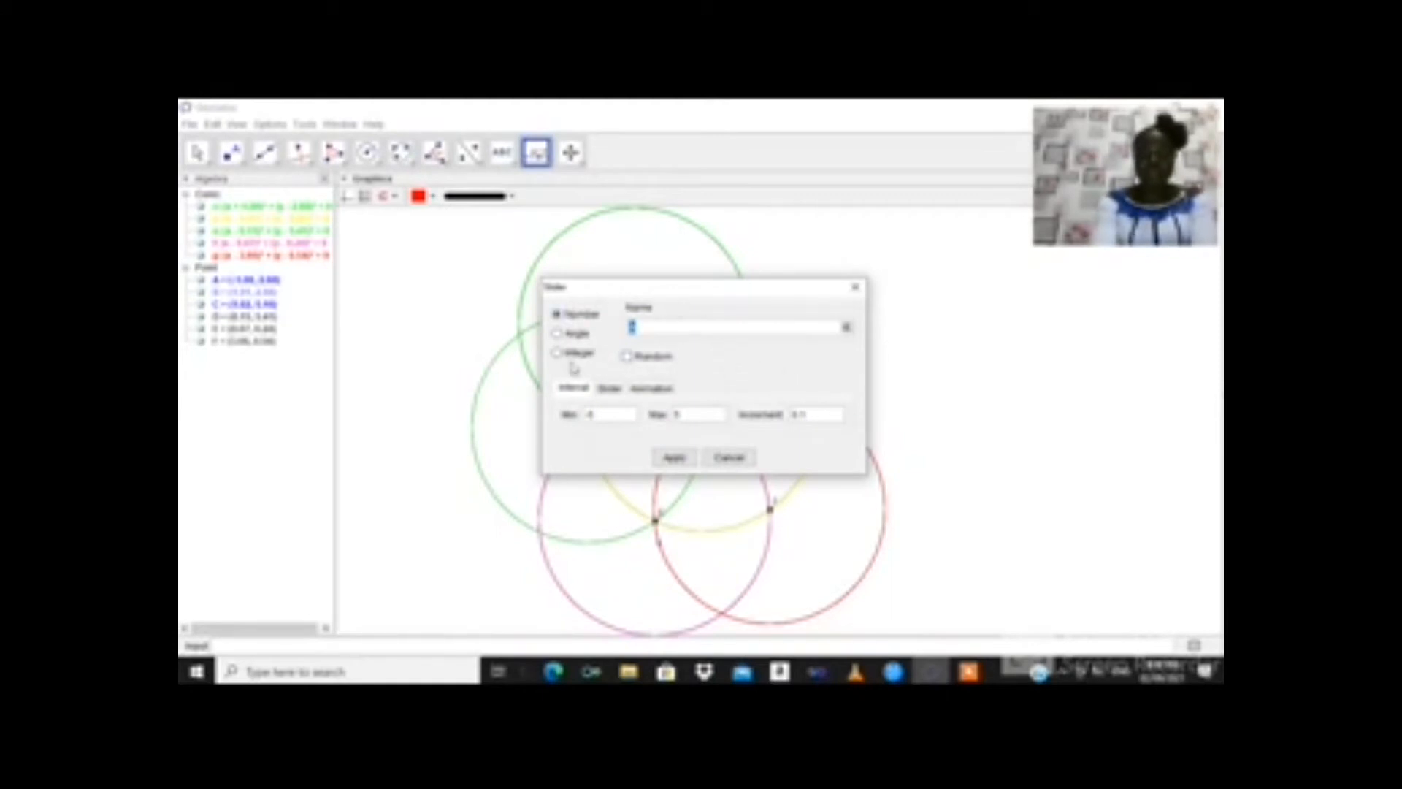
{"action": "left_click", "coordinate": [595, 418]}
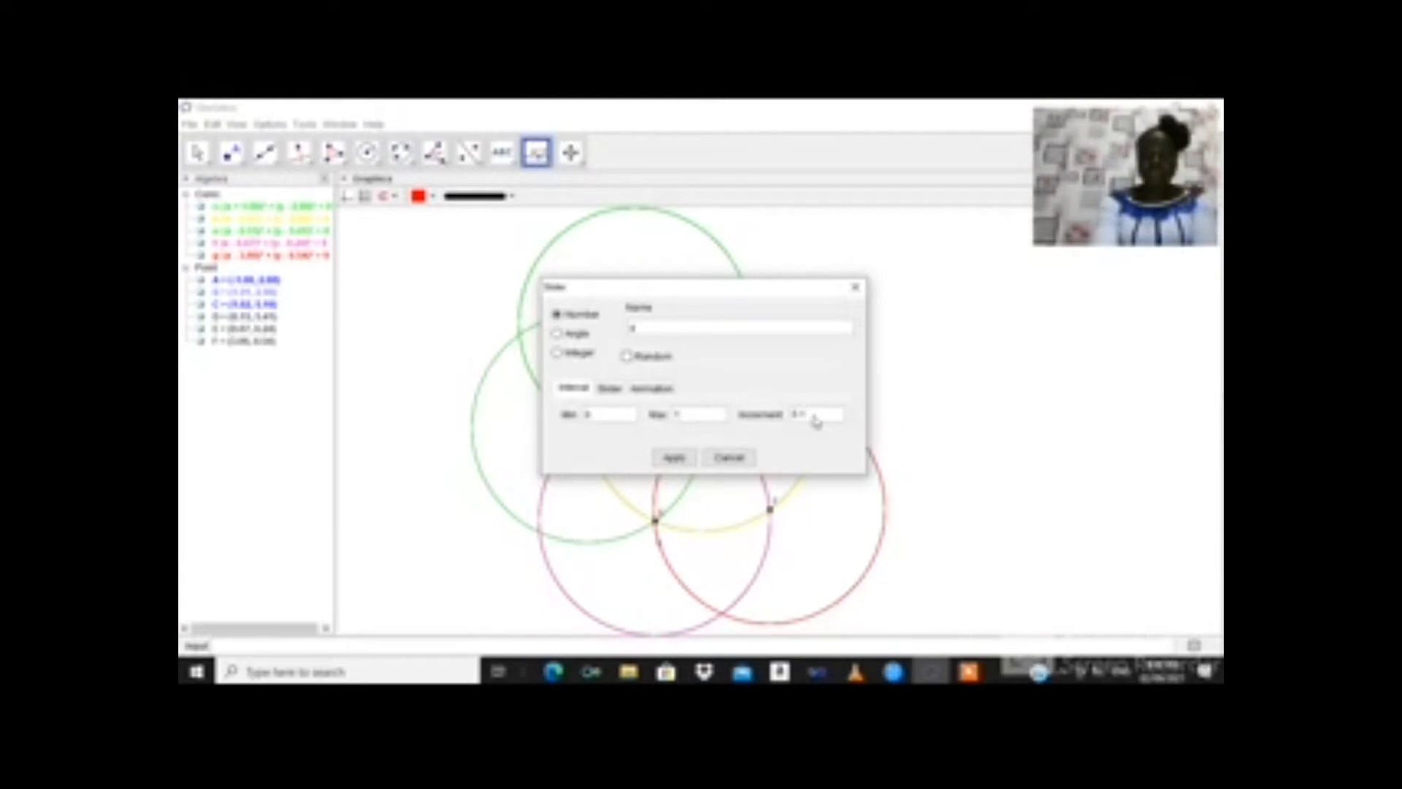
{"action": "left_click", "coordinate": [673, 459]}
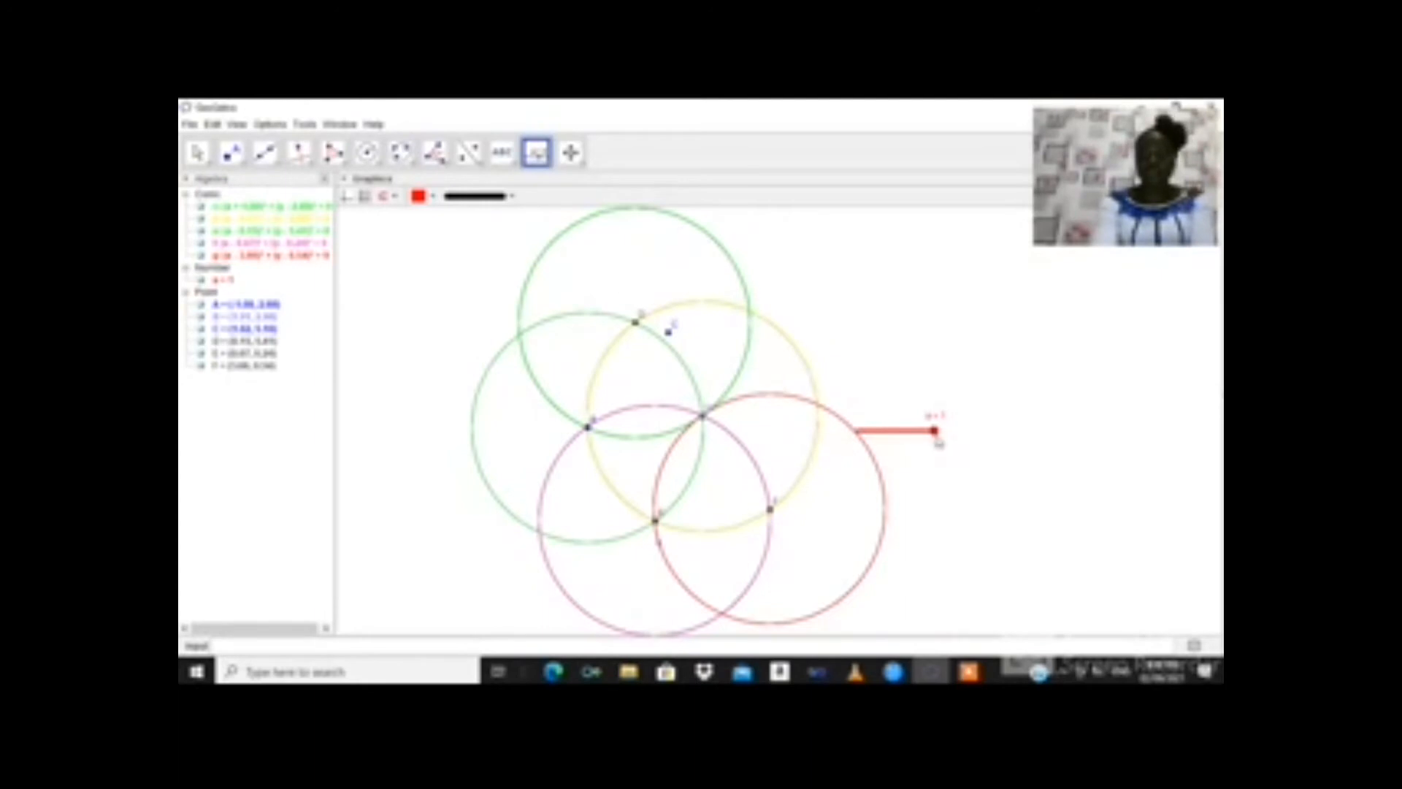
{"action": "left_click_drag", "start_coordinate": [932, 436], "coordinate": [773, 325]}
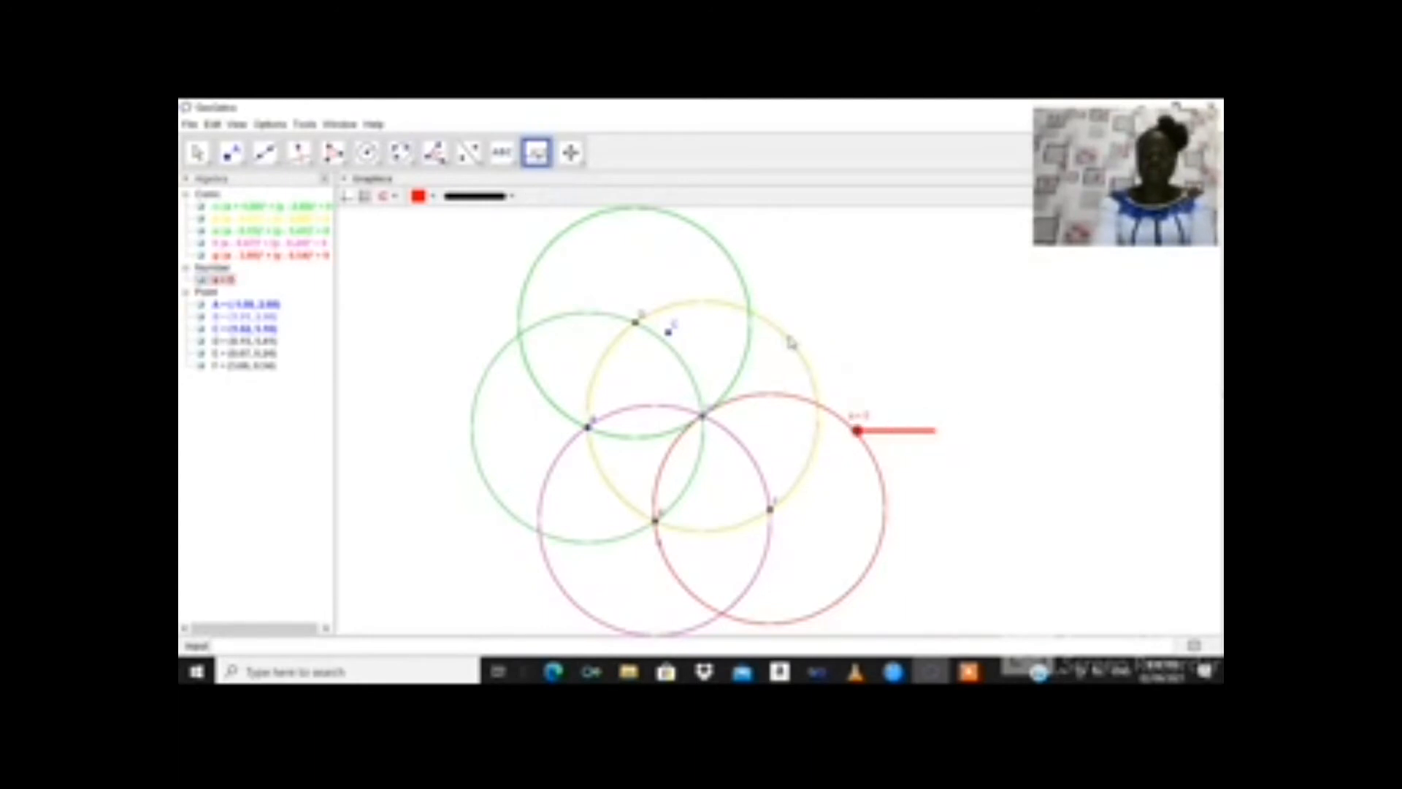
Step: Try to create a number slider at the edge of the yellow circle with minimum 0, an empty maximum and a custom increment
{"action": "left_click", "coordinate": [789, 342]}
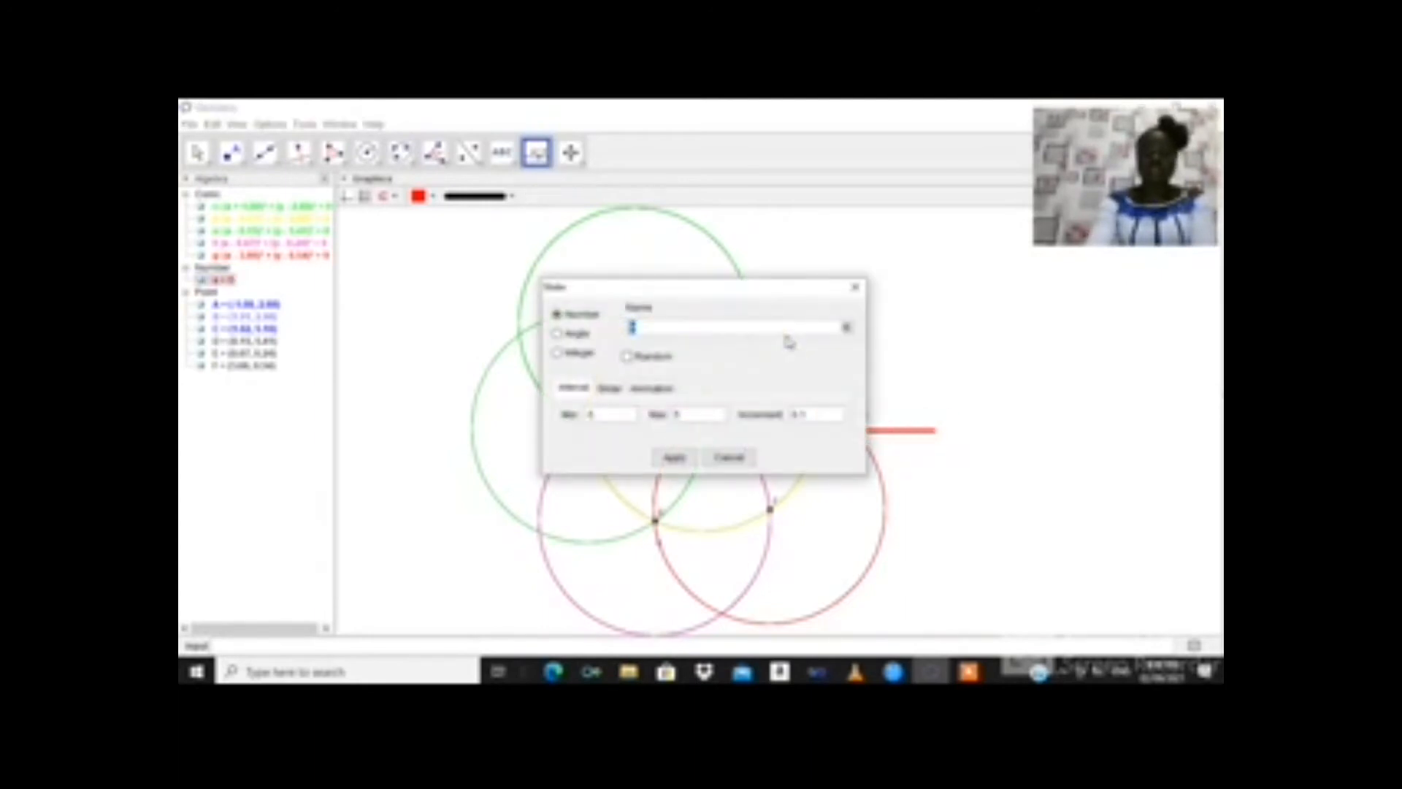
{"action": "left_click", "coordinate": [606, 415]}
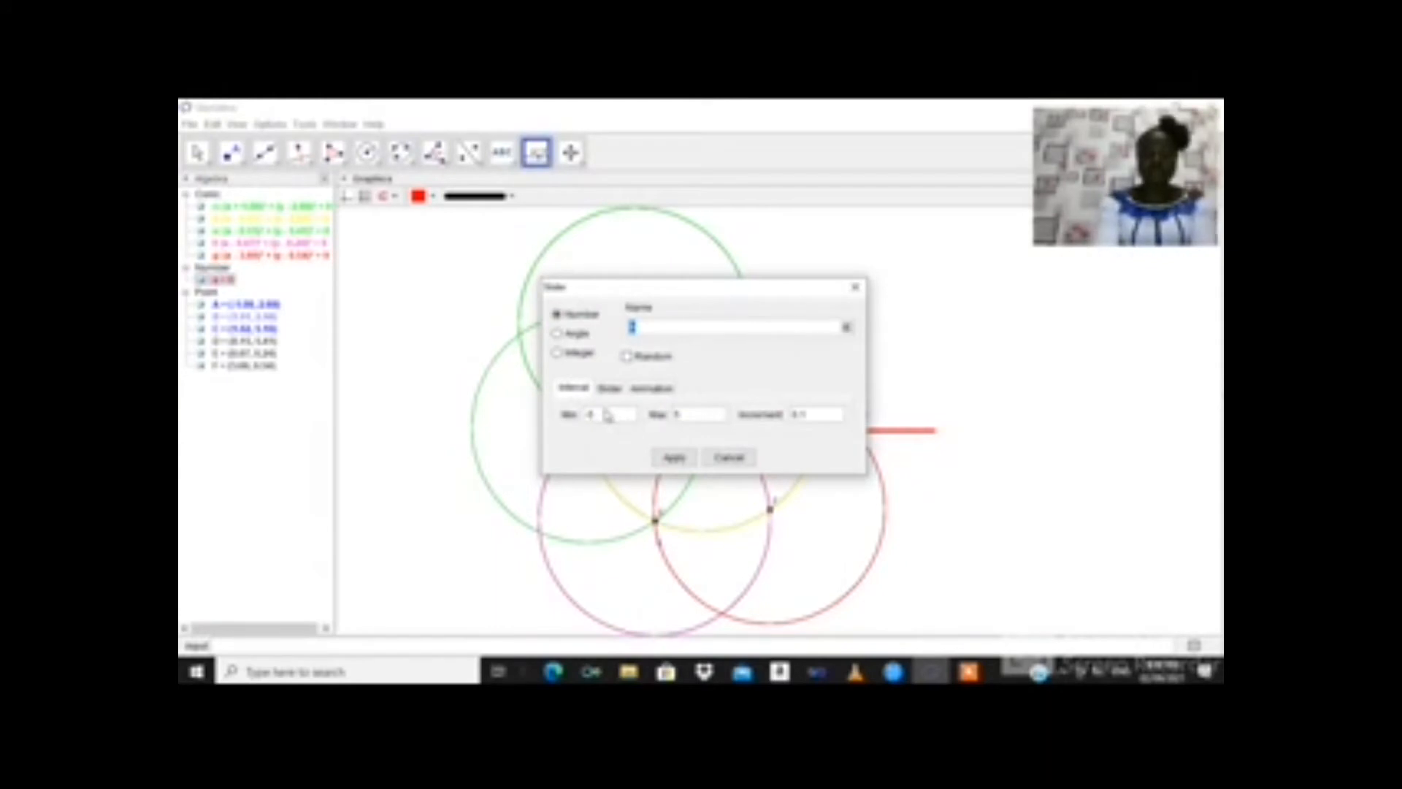
{"action": "key", "text": "BackSpace"}
{"action": "key", "text": "BackSpace"}
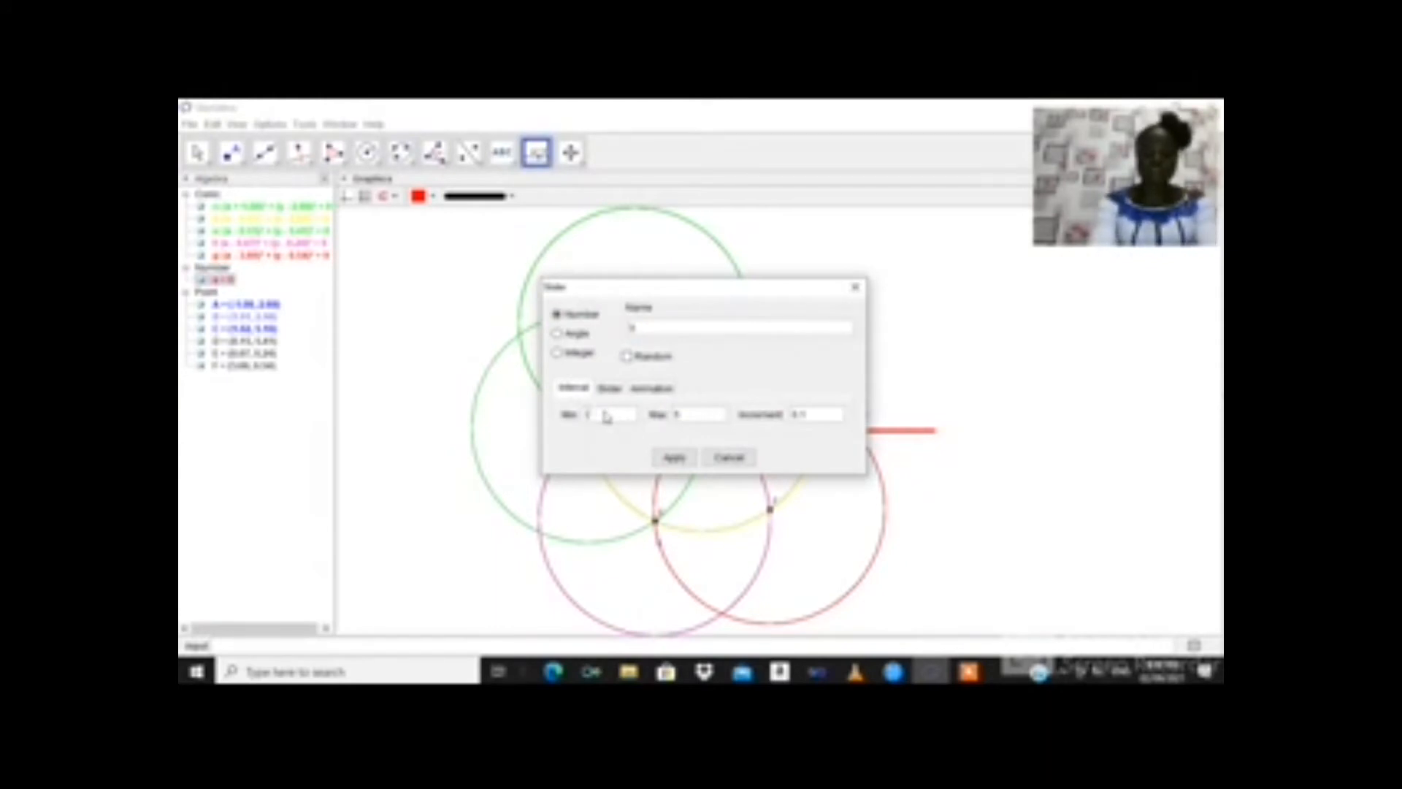
{"action": "type", "text": "0"}
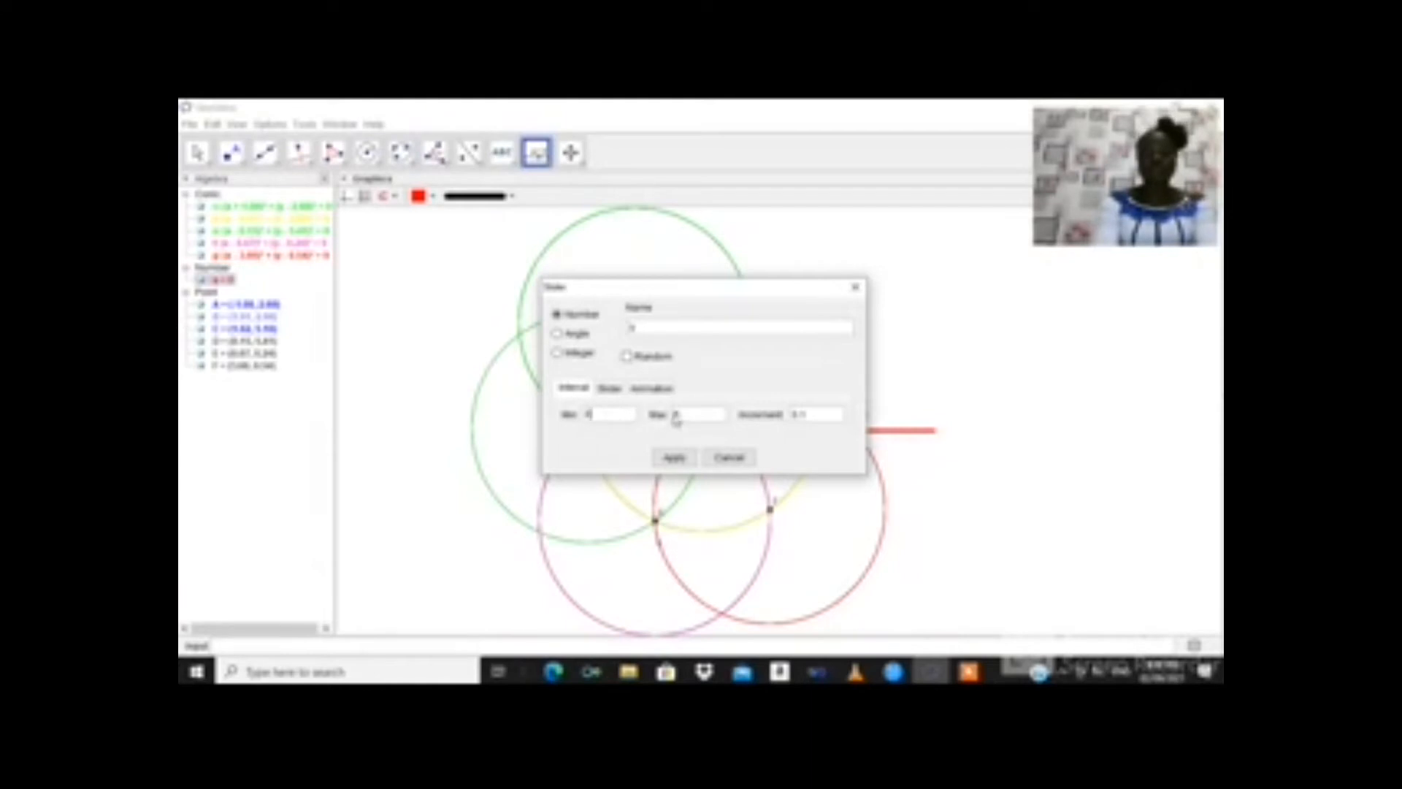
{"action": "key", "text": "BackSpace"}
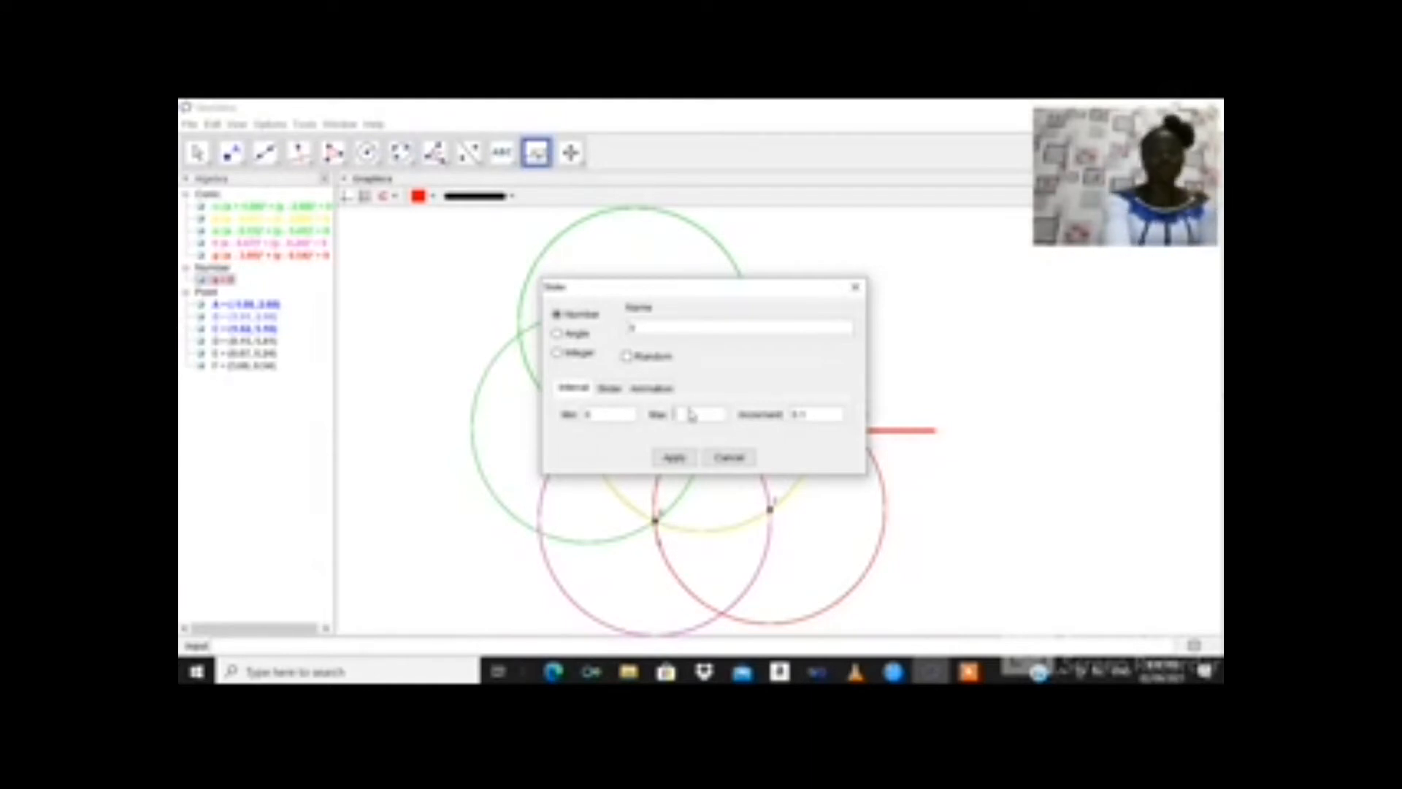
{"action": "left_click", "coordinate": [813, 416]}
{"action": "key", "text": "BackSpace"}
{"action": "key", "text": "BackSpace"}
{"action": "key", "text": "BackSpace"}
{"action": "type", "text": "1"}
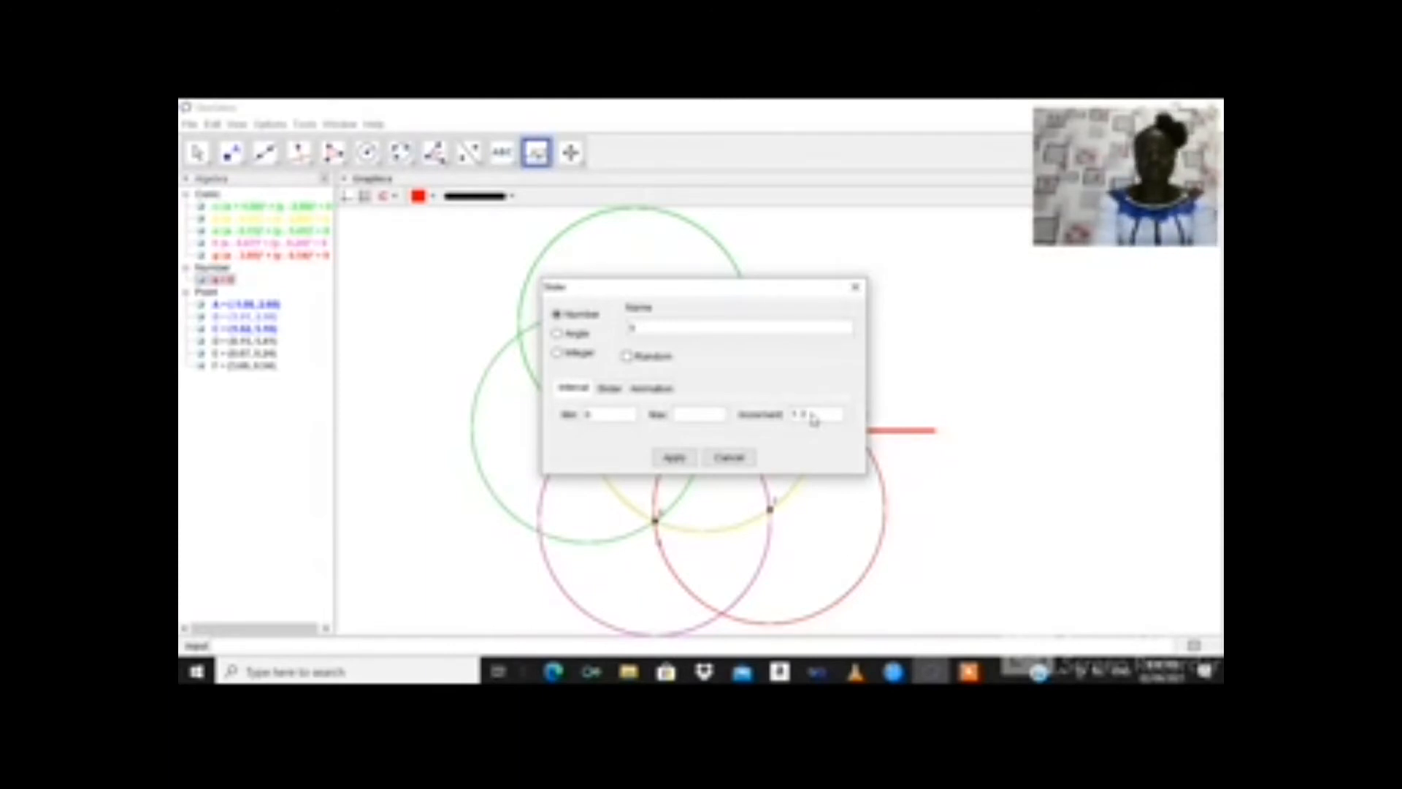
{"action": "left_click", "coordinate": [673, 458]}
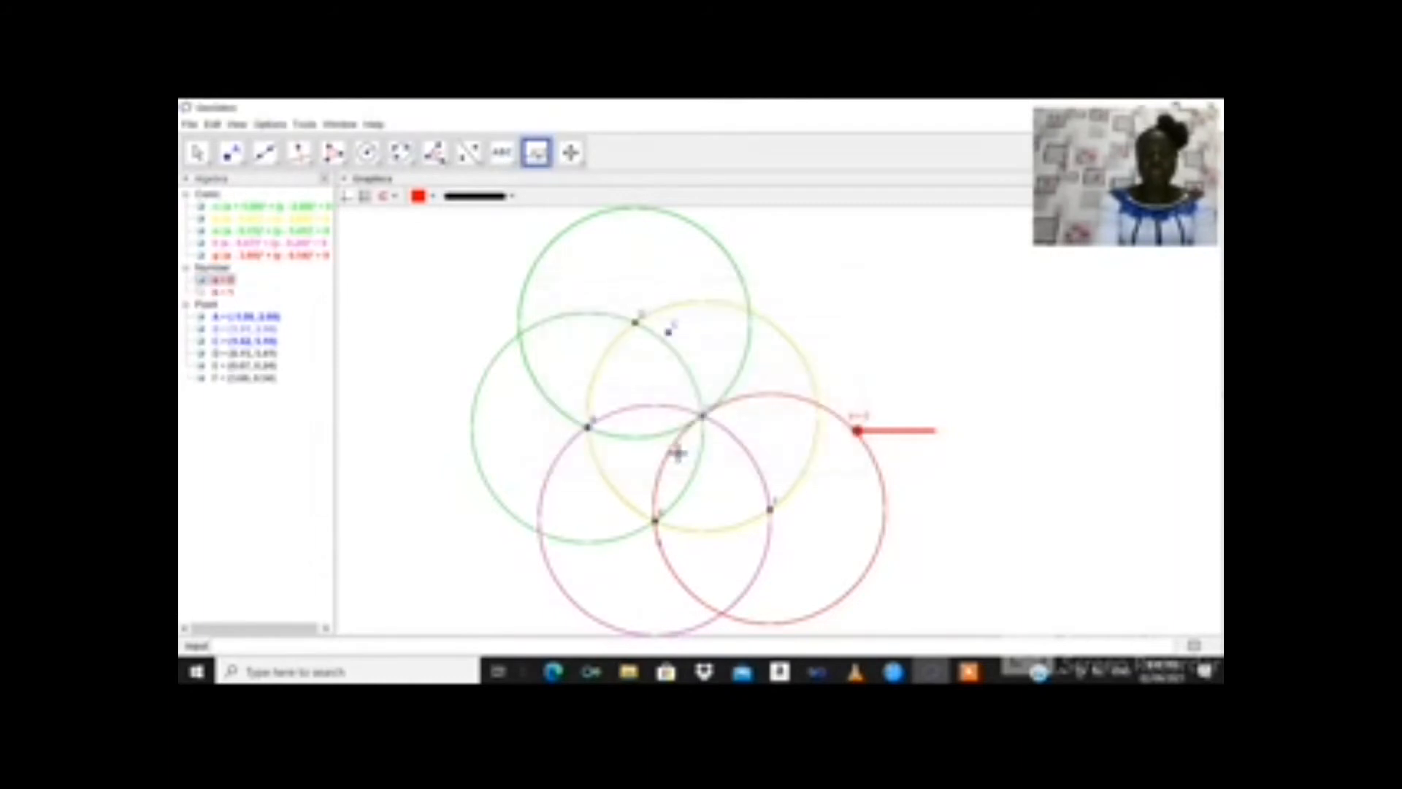
Step: Create a number slider at the edge of the yellow circle with minimum 0, maximum 3 and increment 1.5
{"action": "left_click", "coordinate": [805, 370]}
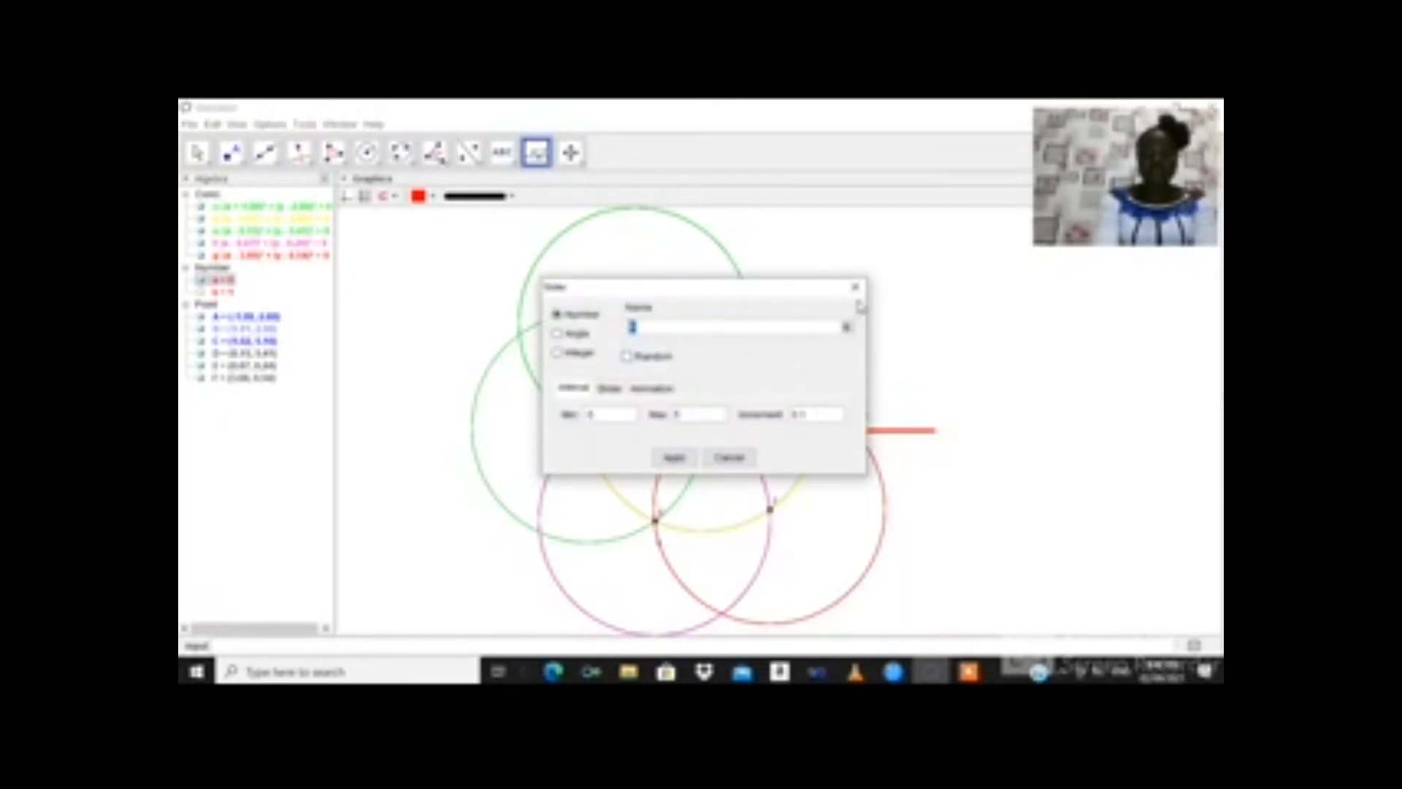
{"action": "left_click", "coordinate": [603, 417]}
{"action": "key", "text": "BackSpace"}
{"action": "key", "text": "BackSpace"}
{"action": "type", "text": "0"}
{"action": "left_click", "coordinate": [680, 419]}
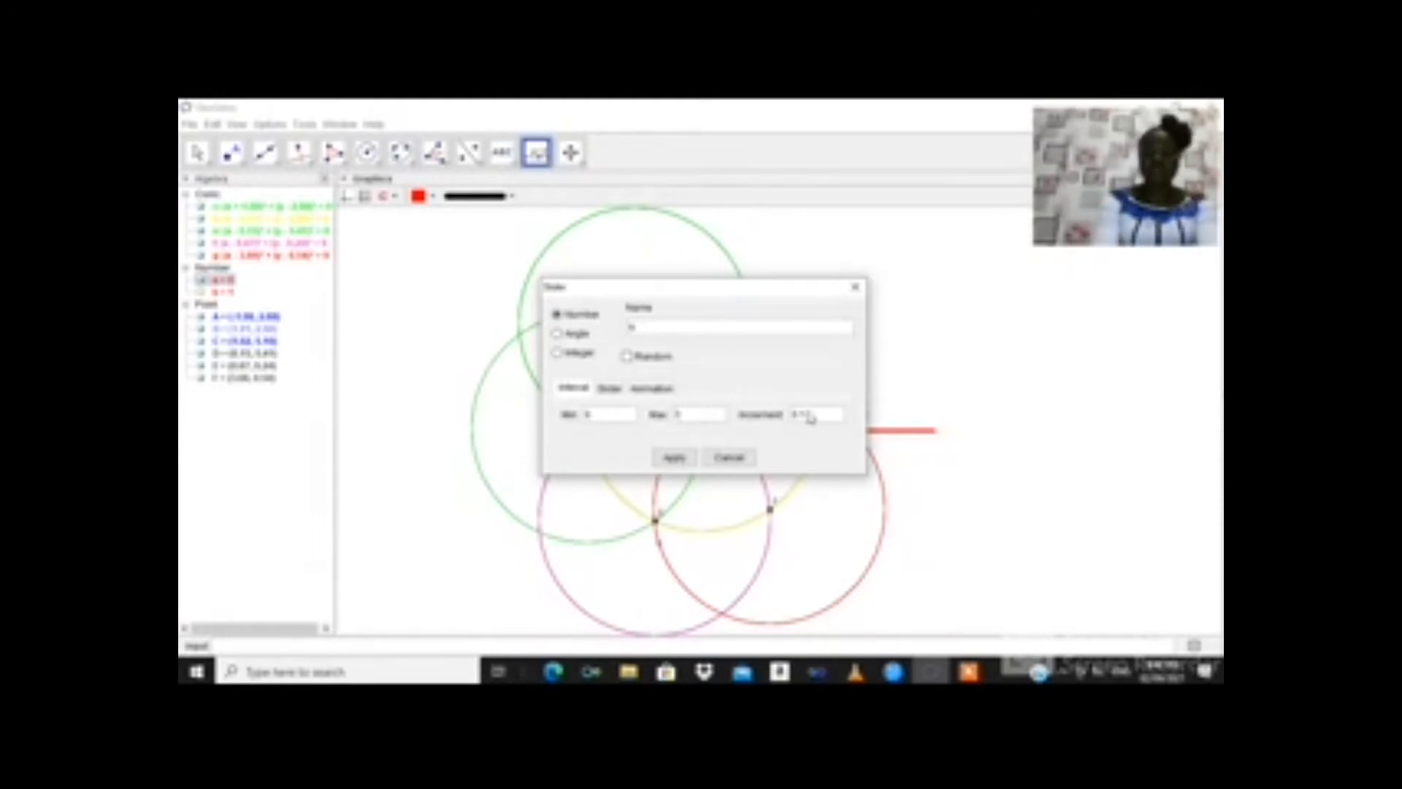
{"action": "key", "text": "BackSpace"}
{"action": "key", "text": "BackSpace"}
{"action": "key", "text": "BackSpace"}
{"action": "type", "text": "1"}
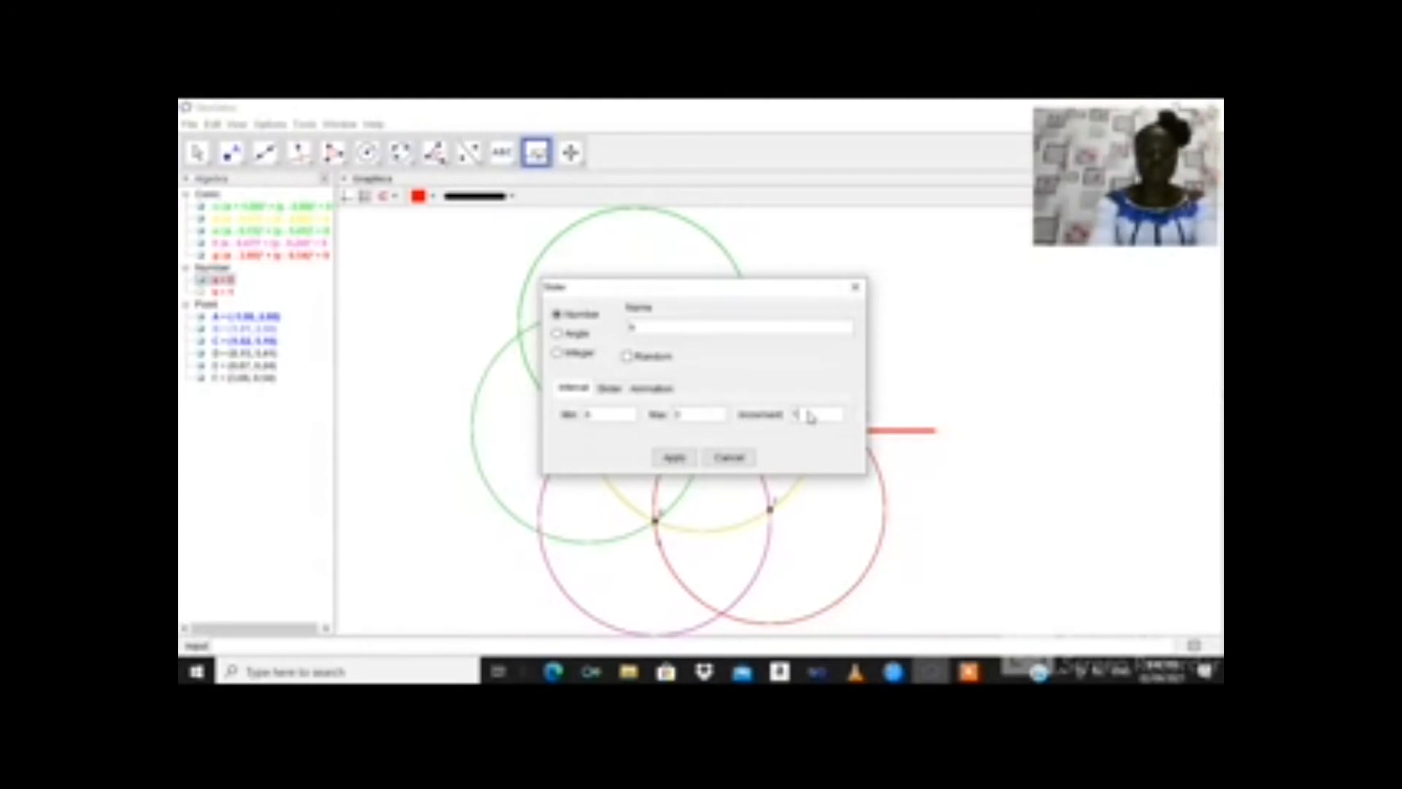
{"action": "type", "text": ".5"}
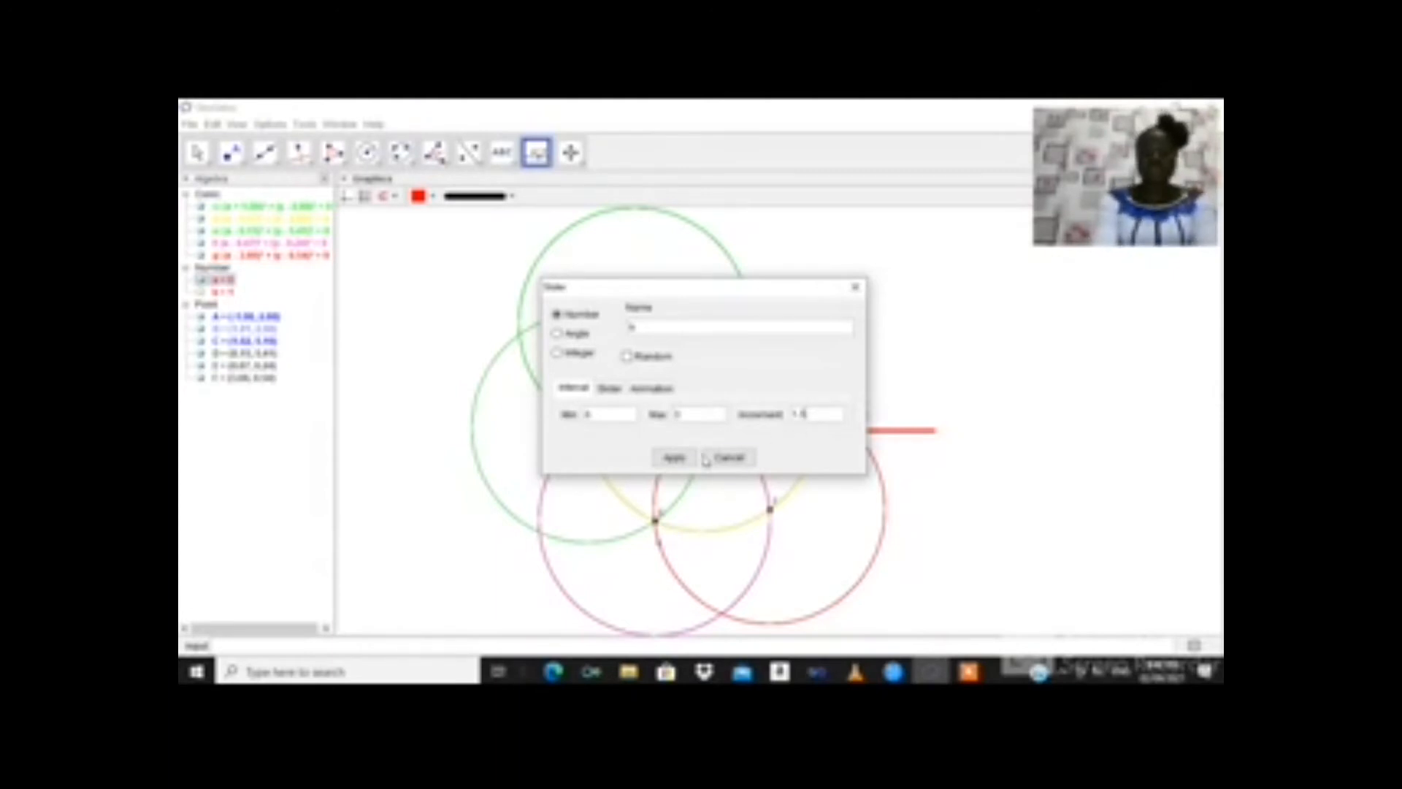
{"action": "left_click", "coordinate": [682, 459]}
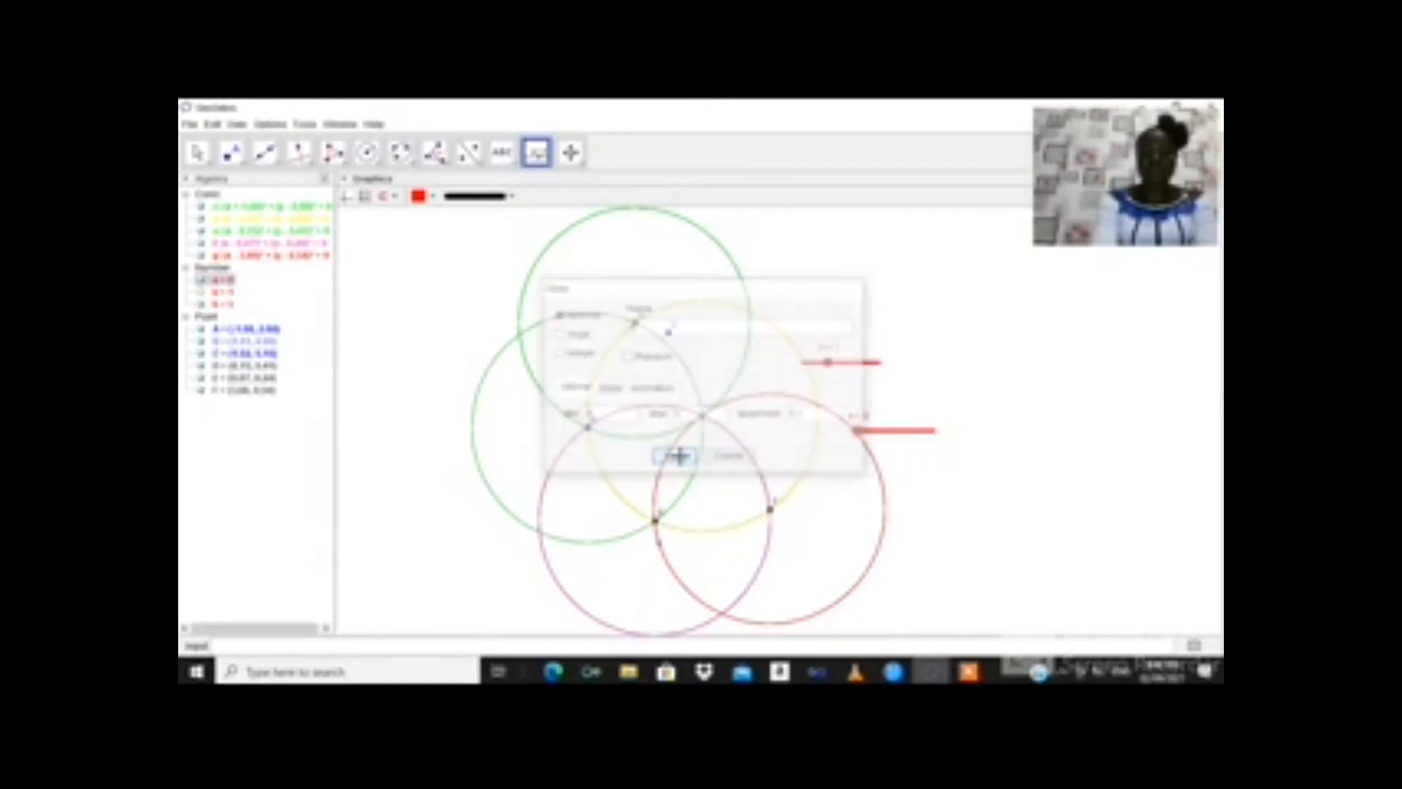
{"action": "left_click", "coordinate": [884, 367]}
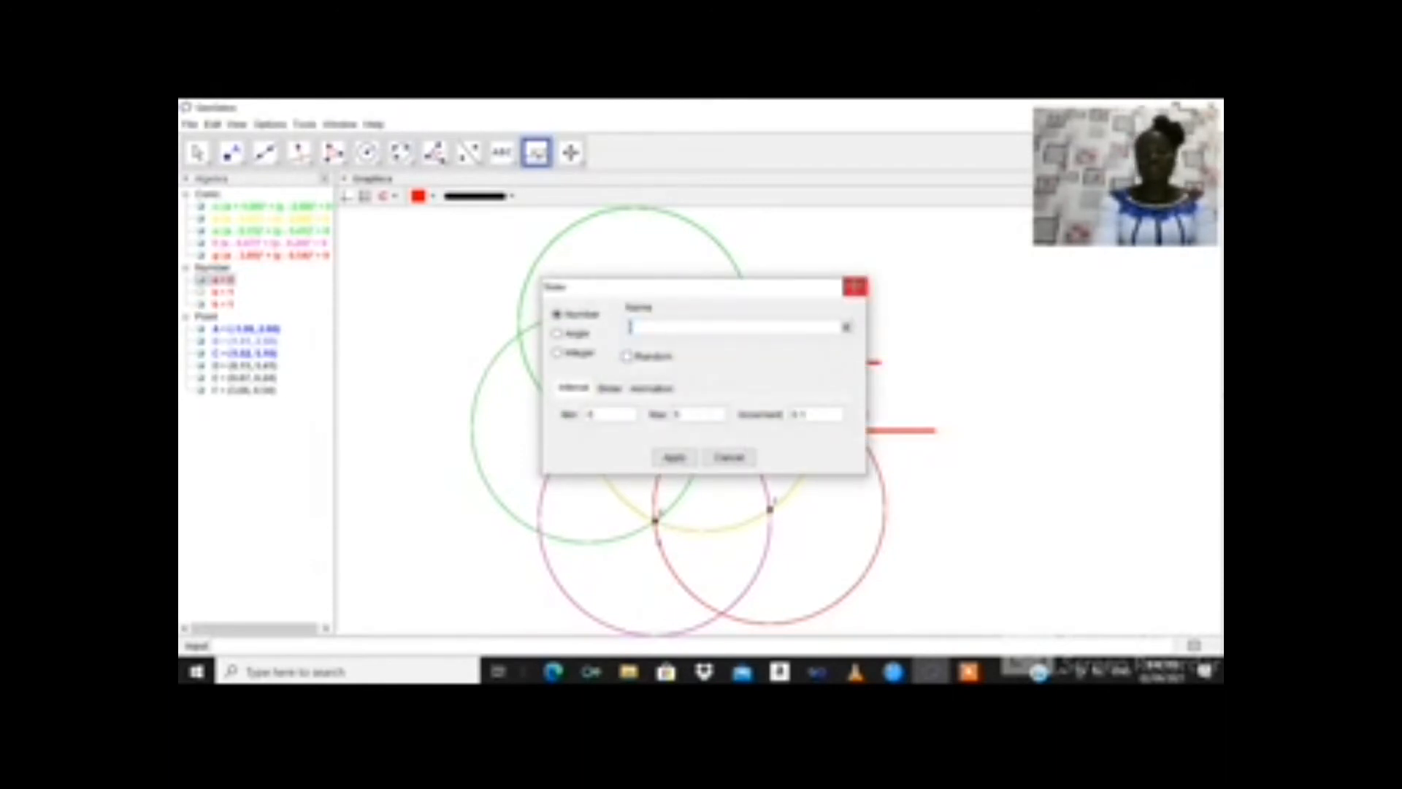
{"action": "left_click", "coordinate": [855, 286]}
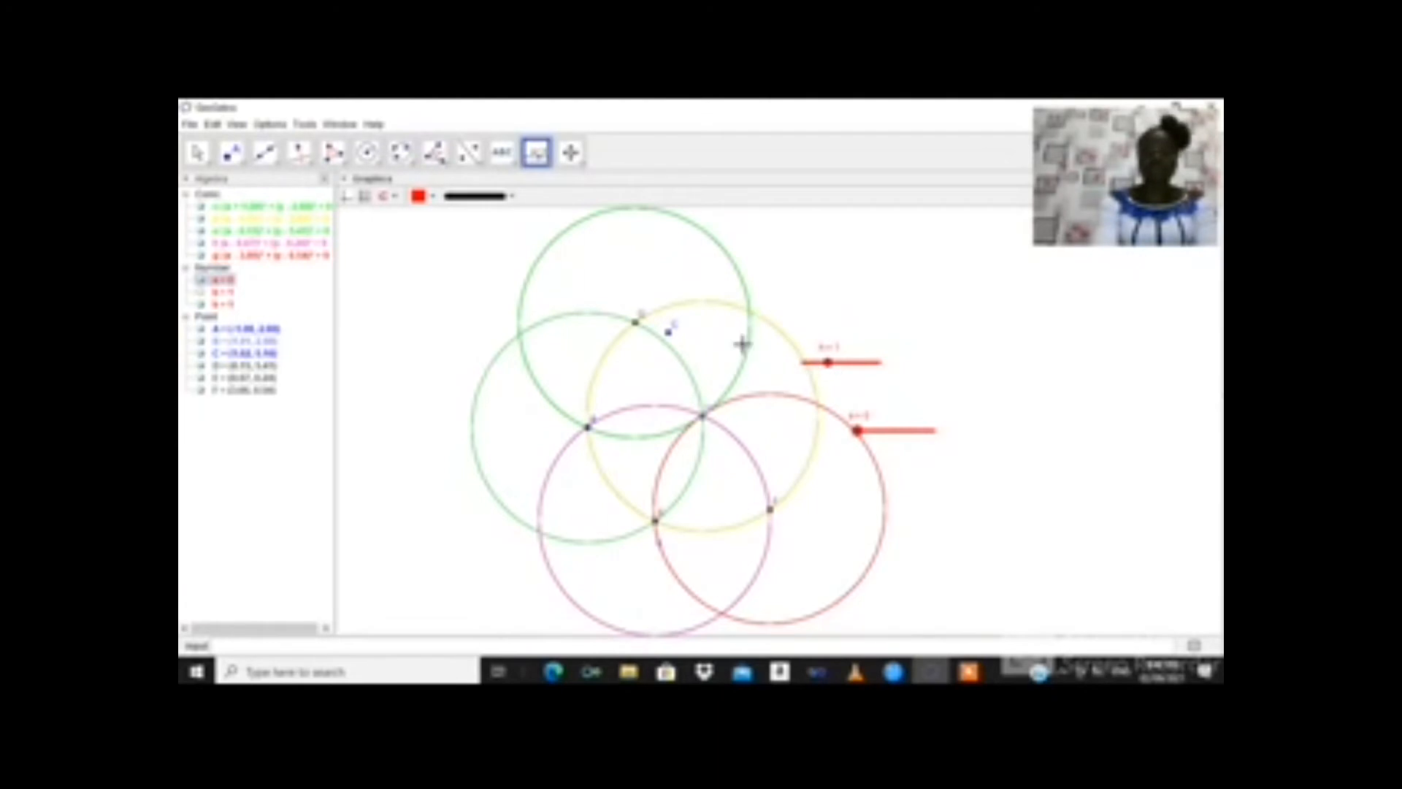
Step: Create a number slider at the edge of the green circle centred at D, with minimum 0, maximum 3 and a custom increment
{"action": "left_click", "coordinate": [720, 251]}
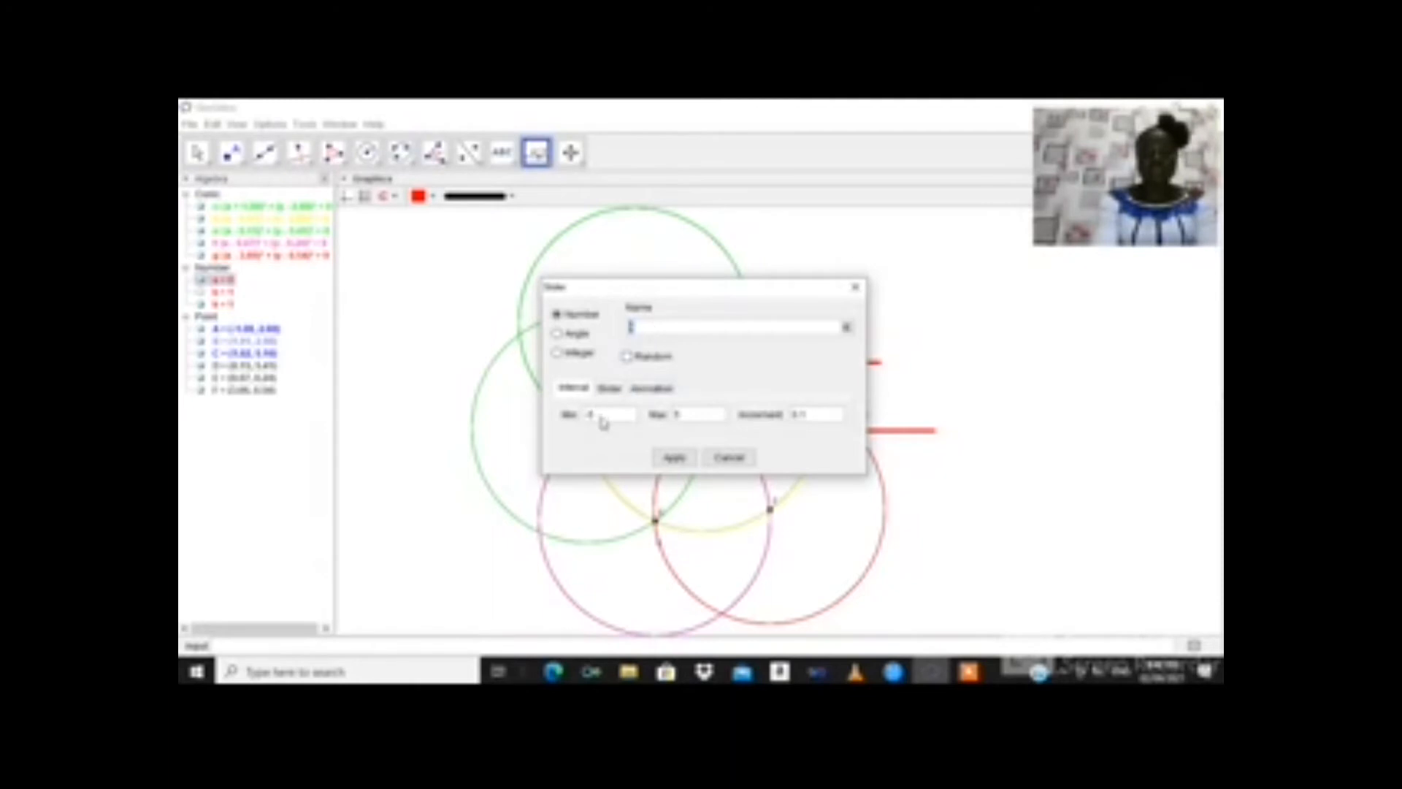
{"action": "key", "text": "BackSpace"}
{"action": "type", "text": "0"}
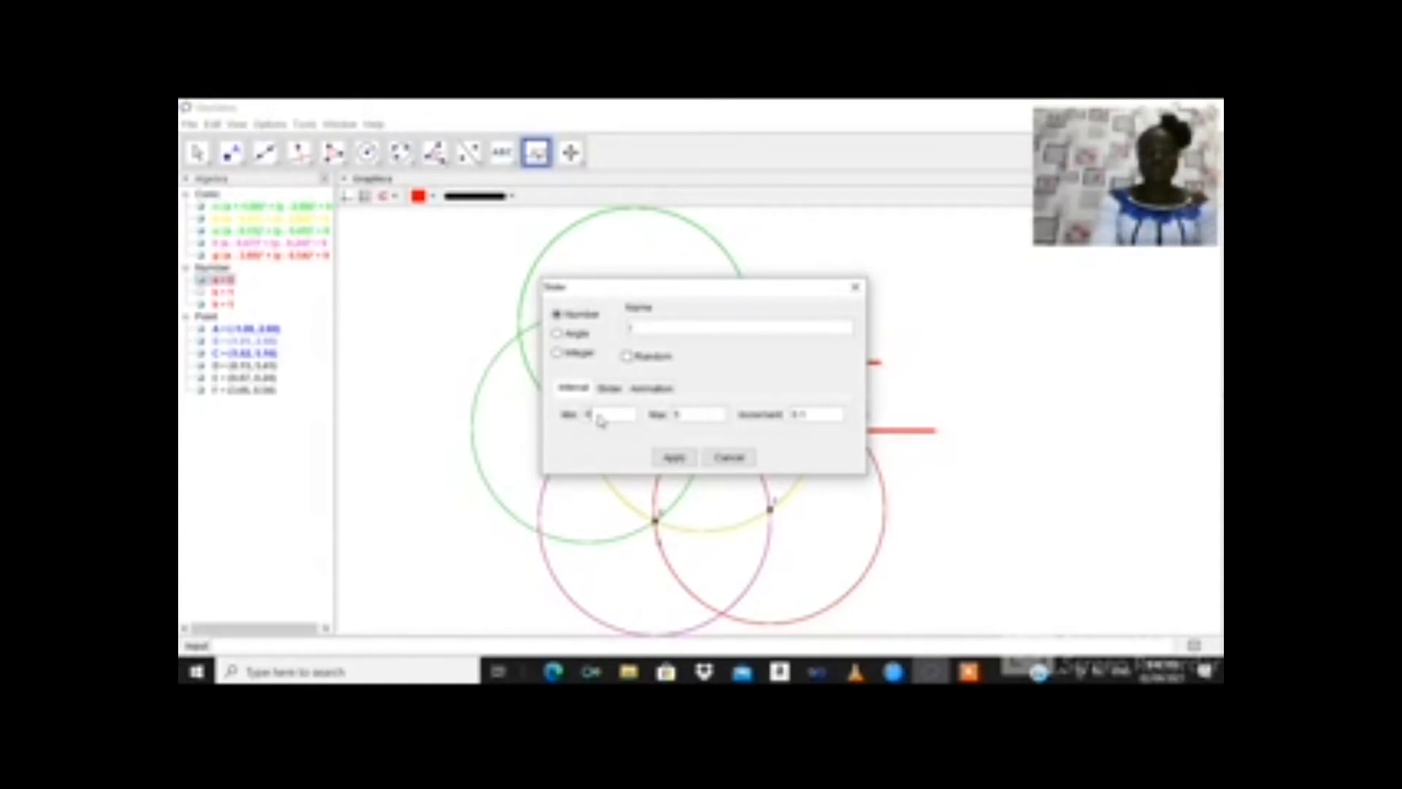
{"action": "left_click", "coordinate": [692, 417]}
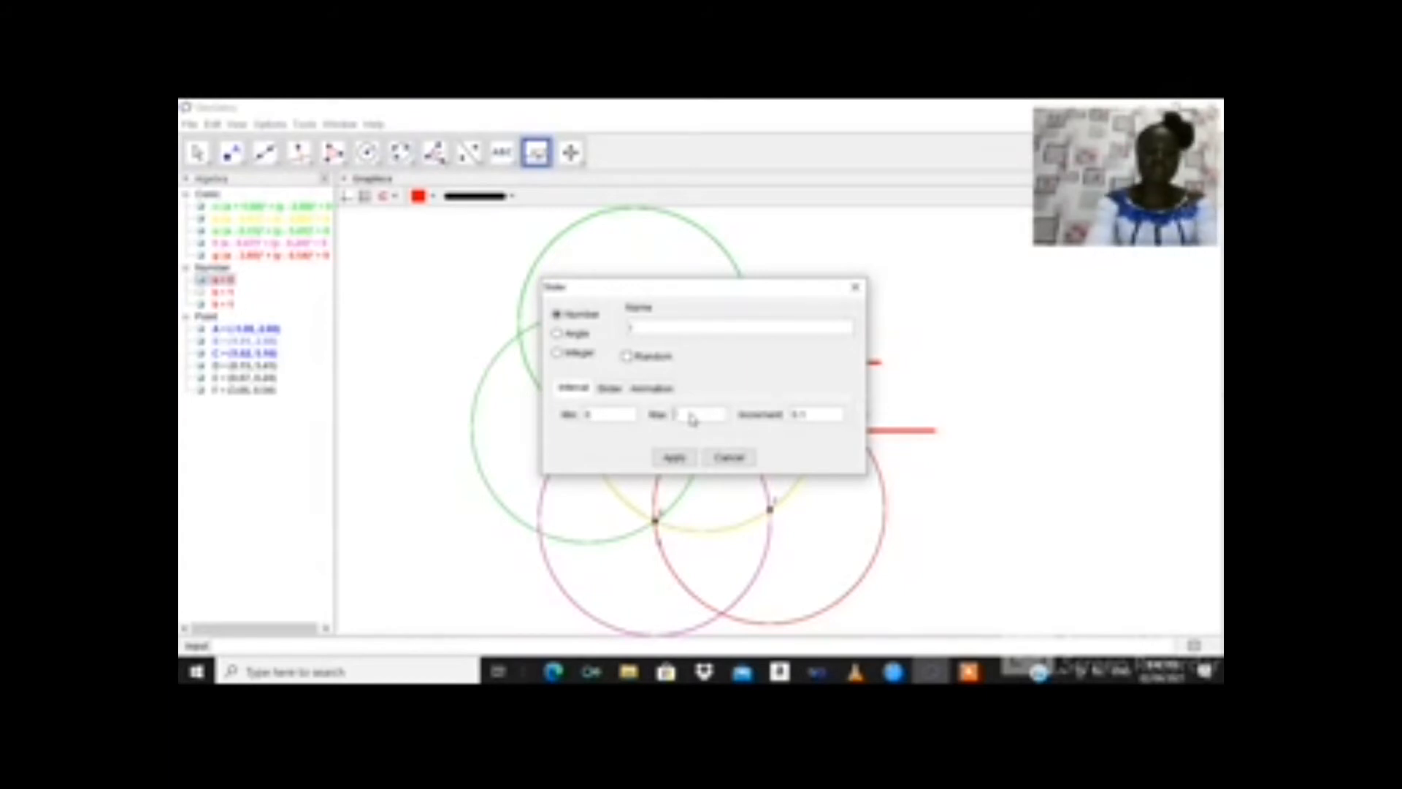
{"action": "type", "text": "1"}
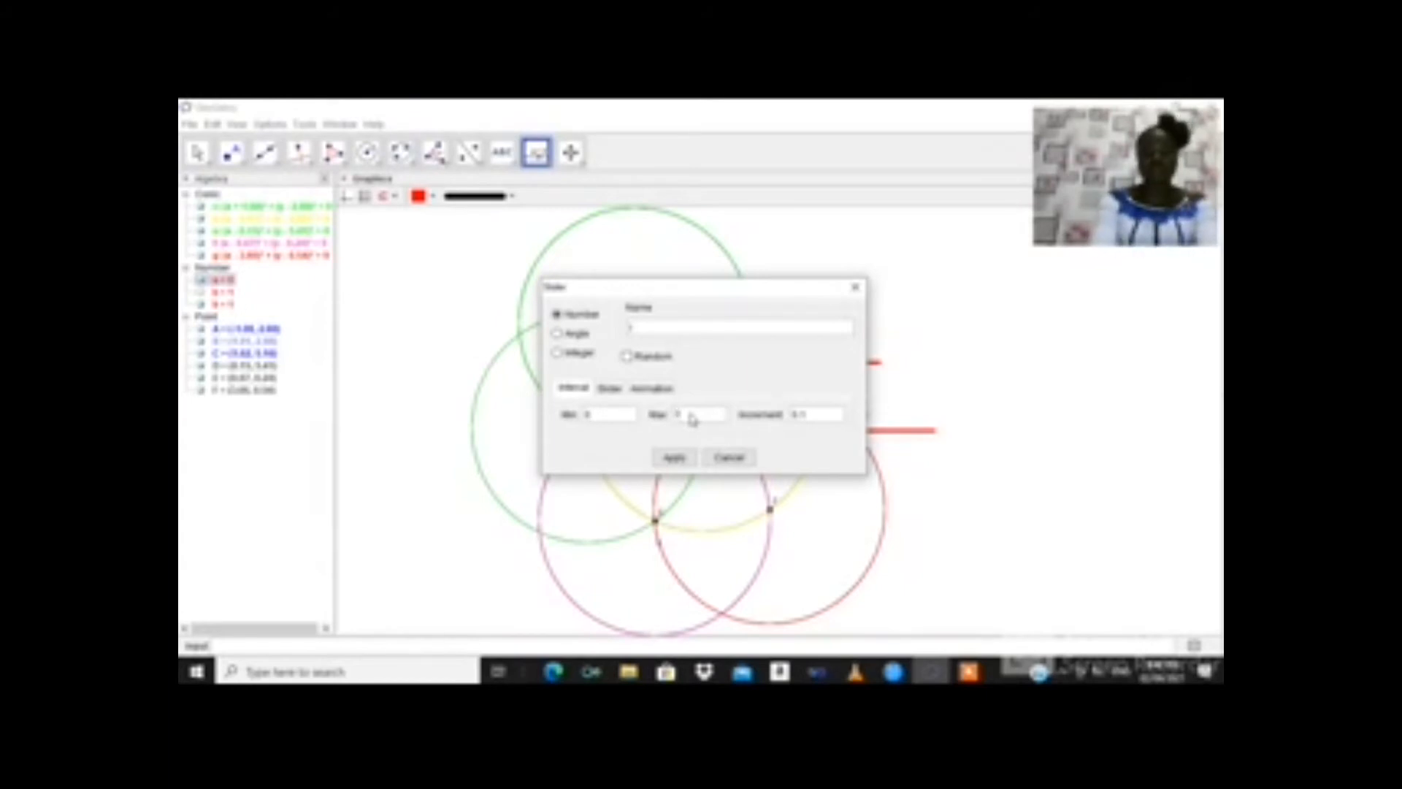
{"action": "left_click", "coordinate": [812, 420]}
{"action": "key", "text": "BackSpace"}
{"action": "key", "text": "BackSpace"}
{"action": "key", "text": "BackSpace"}
{"action": "type", "text": "0.5"}
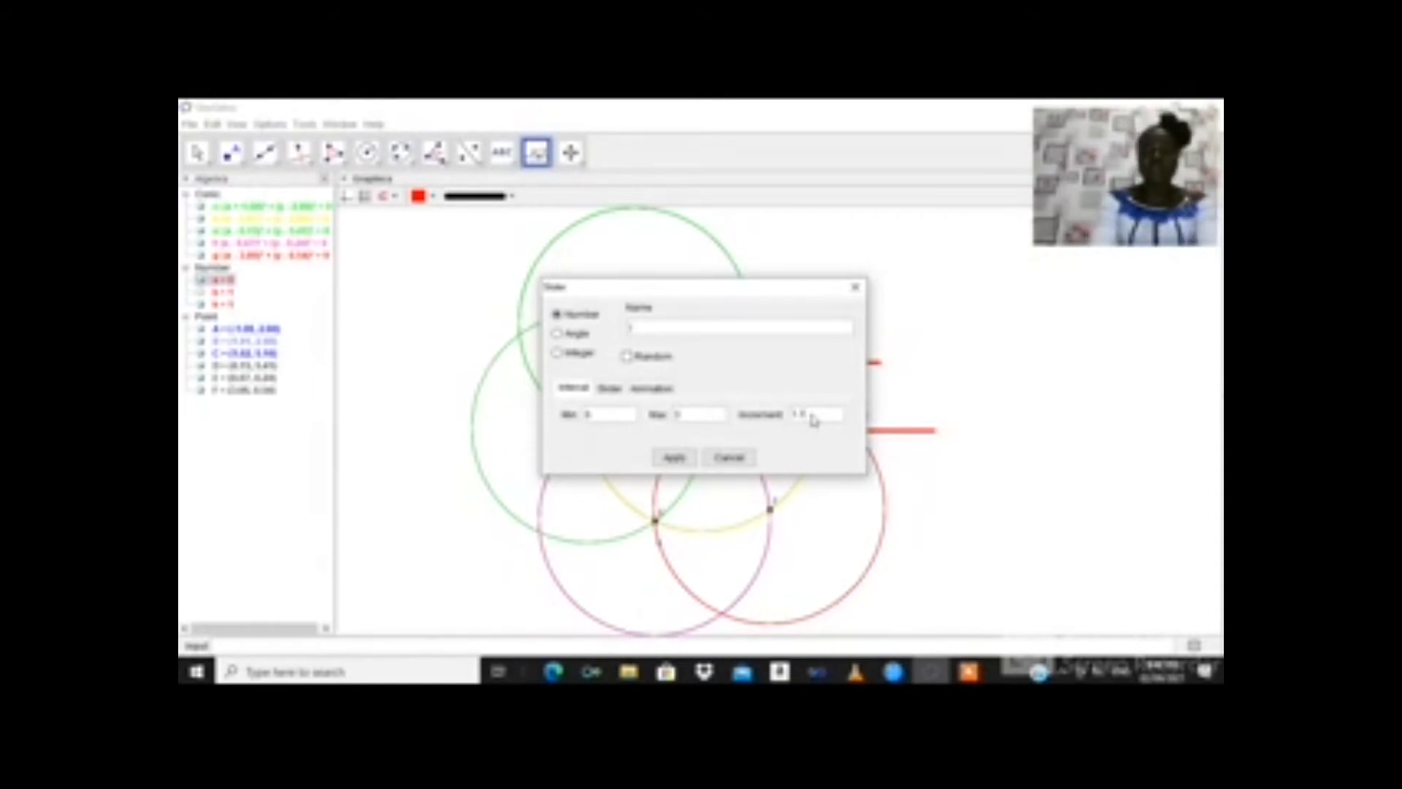
{"action": "left_click", "coordinate": [676, 458]}
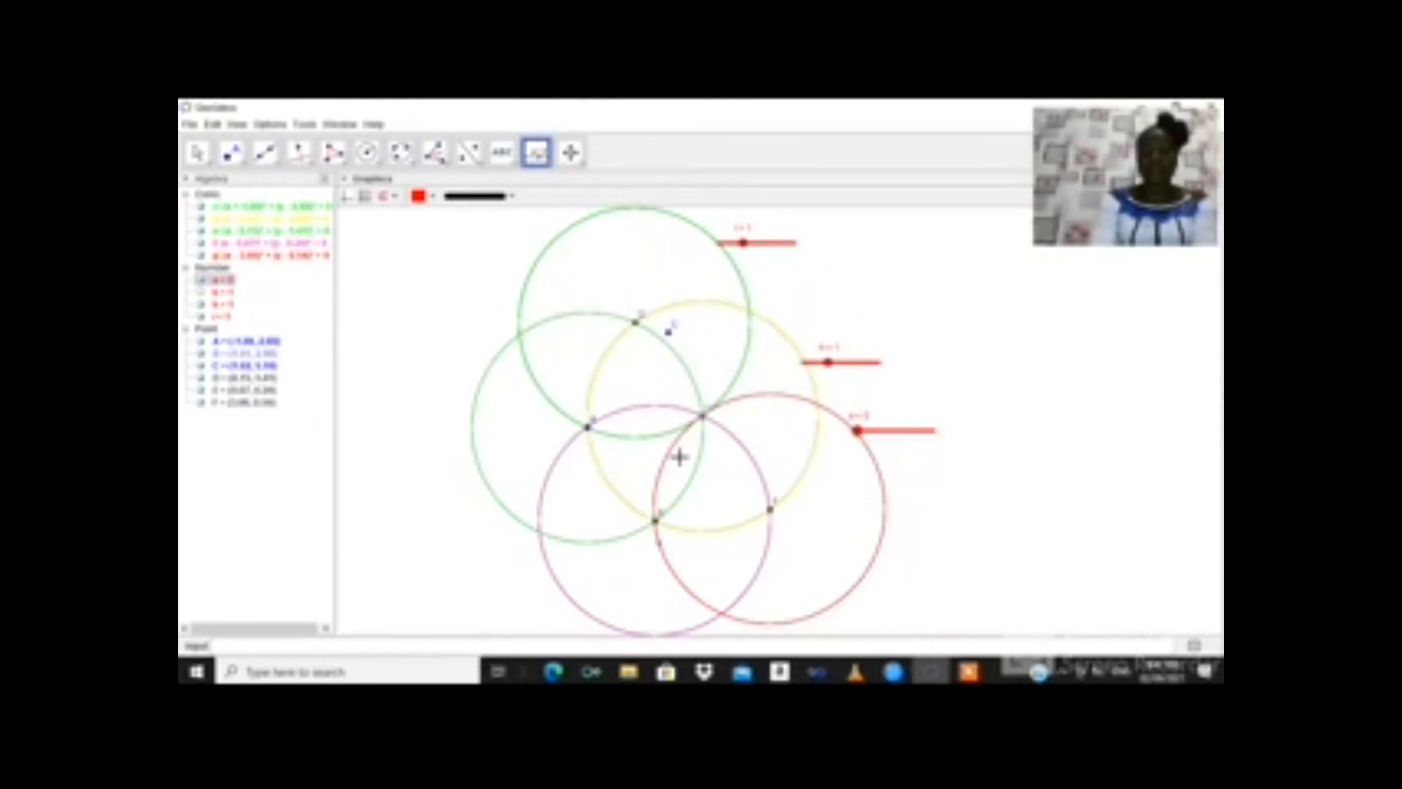
Step: Create a number slider at the edge of the green circle centred at A, with minimum 0, maximum 5 and a custom increment
{"action": "left_click", "coordinate": [471, 433]}
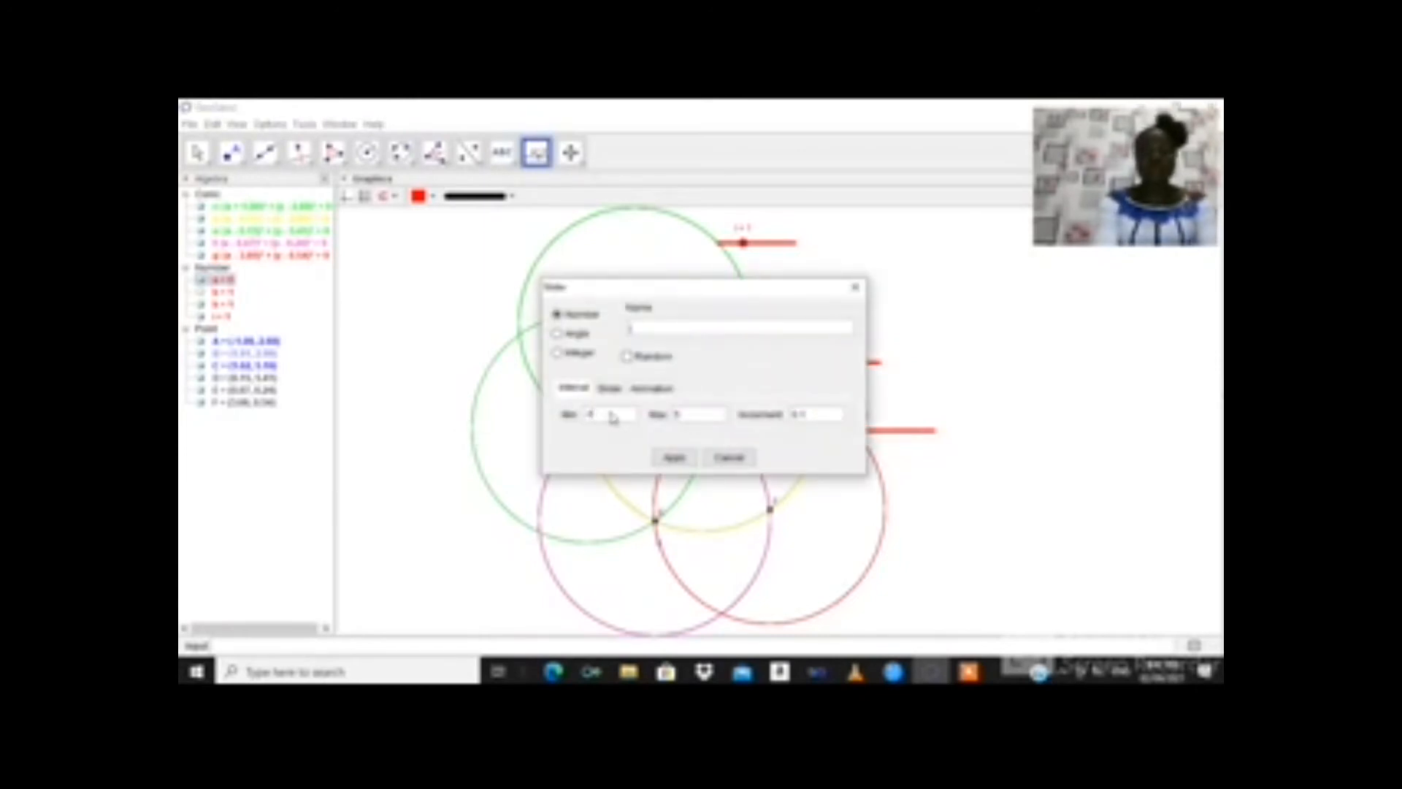
{"action": "key", "text": "BackSpace"}
{"action": "type", "text": "0"}
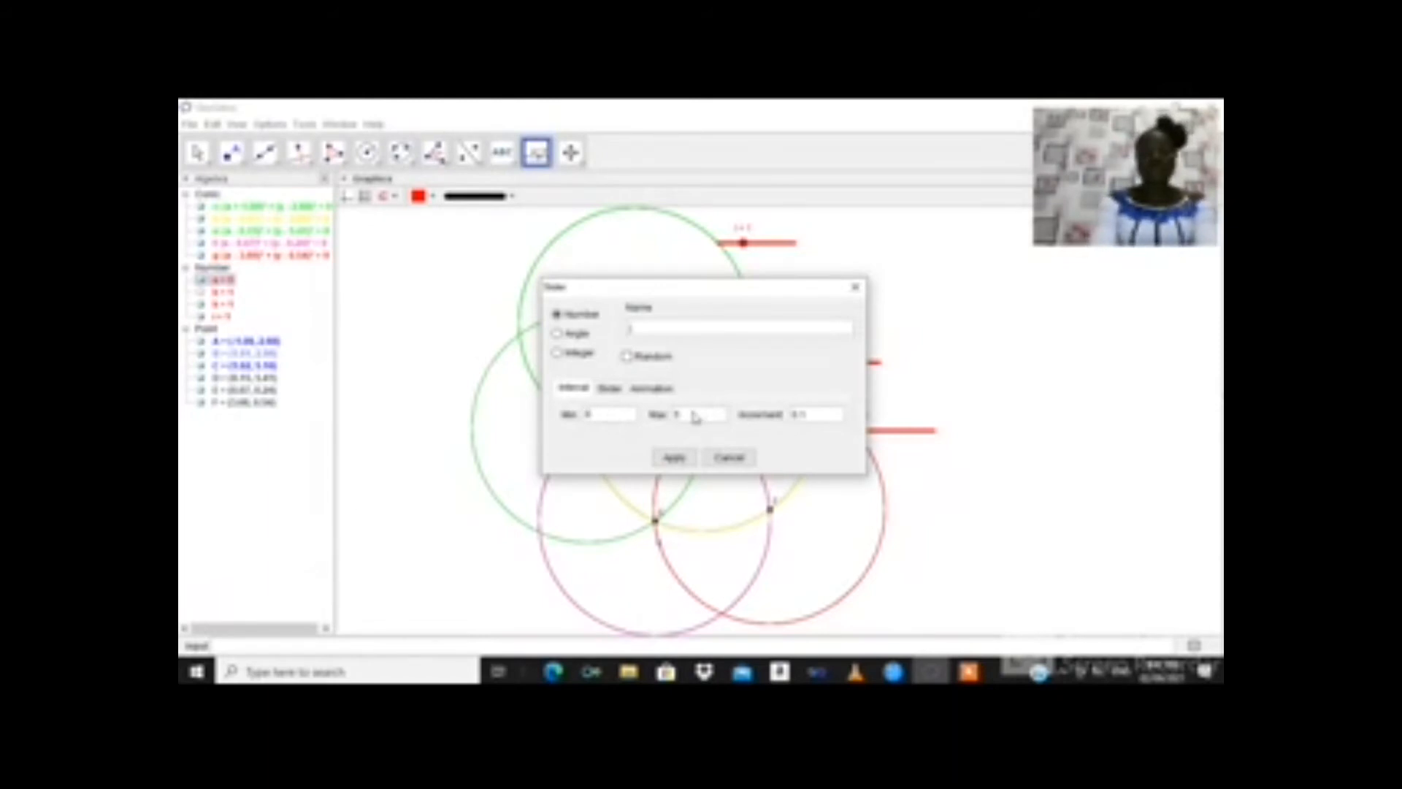
{"action": "type", "text": "5"}
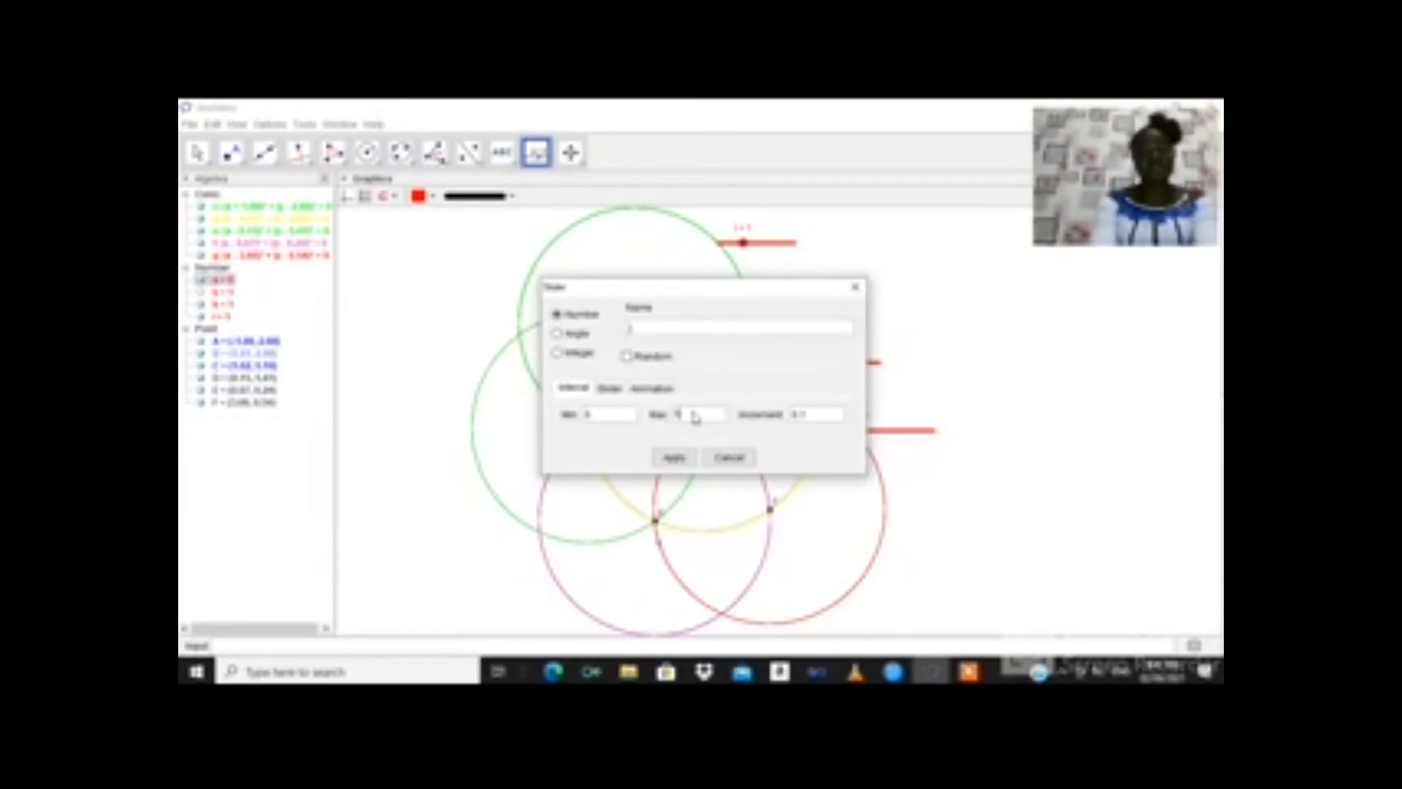
{"action": "left_click", "coordinate": [812, 421]}
{"action": "key", "text": "BackSpace"}
{"action": "key", "text": "BackSpace"}
{"action": "key", "text": "BackSpace"}
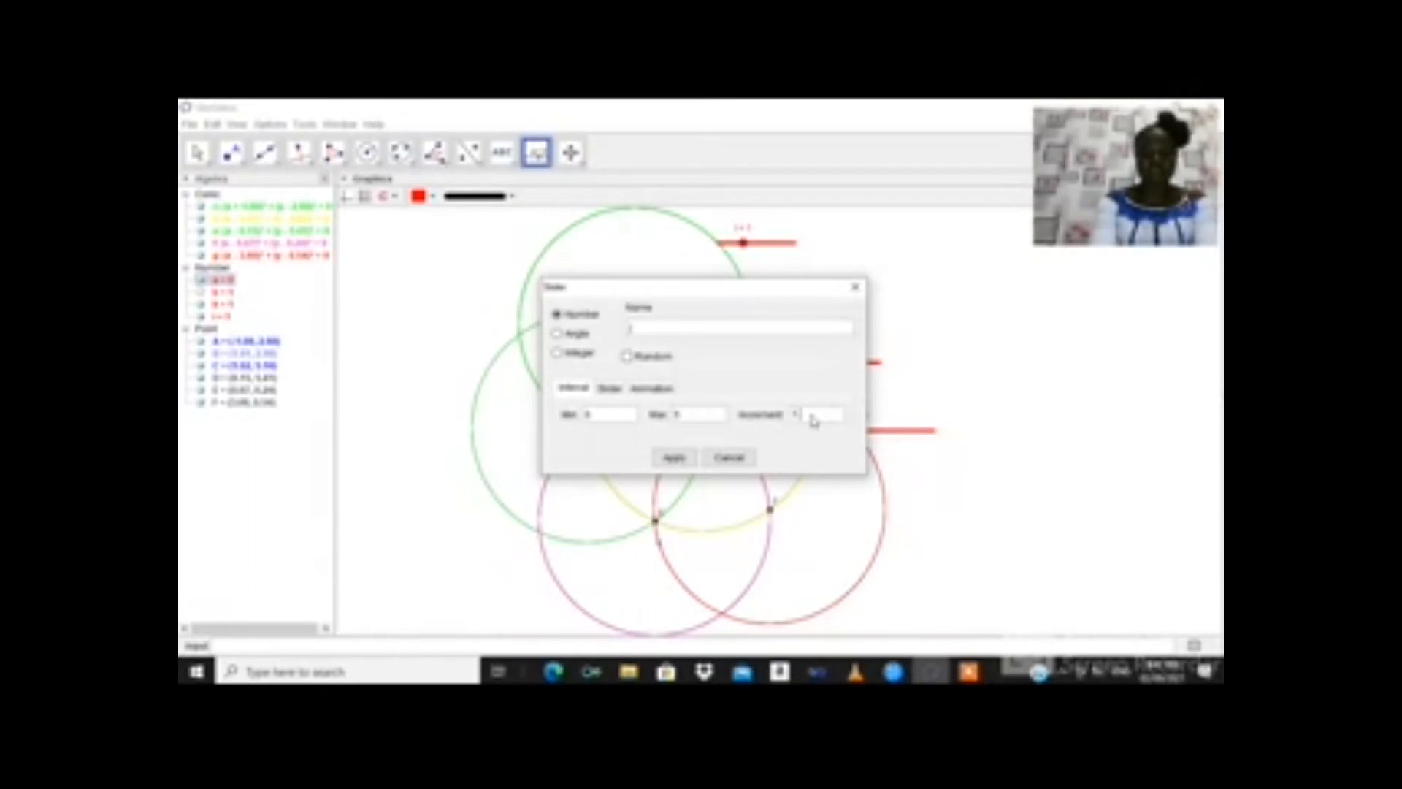
{"action": "left_click", "coordinate": [674, 458]}
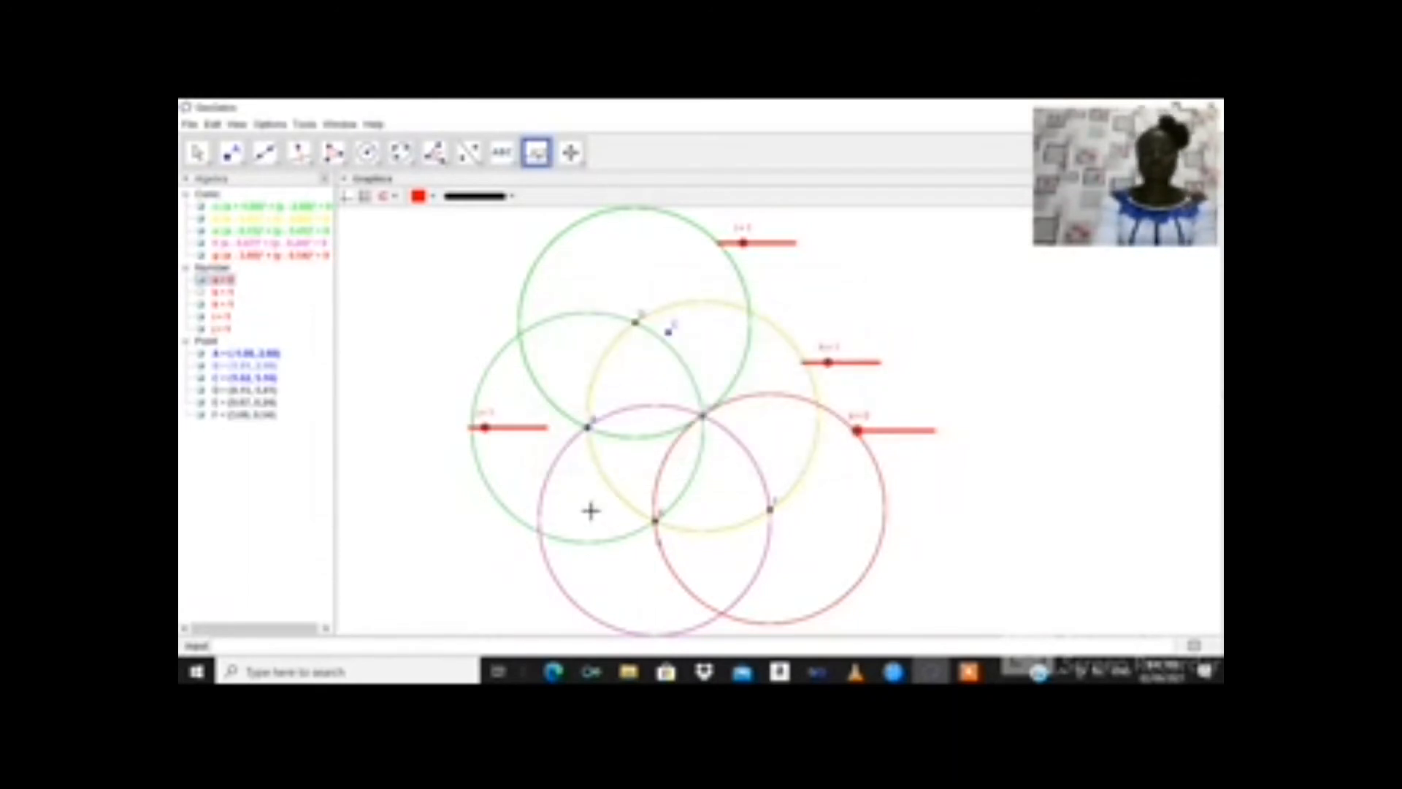
Step: Create a number slider at the edge of the pink circle centred at E, with minimum 0, maximum 4 and increment 1
{"action": "left_click", "coordinate": [552, 576]}
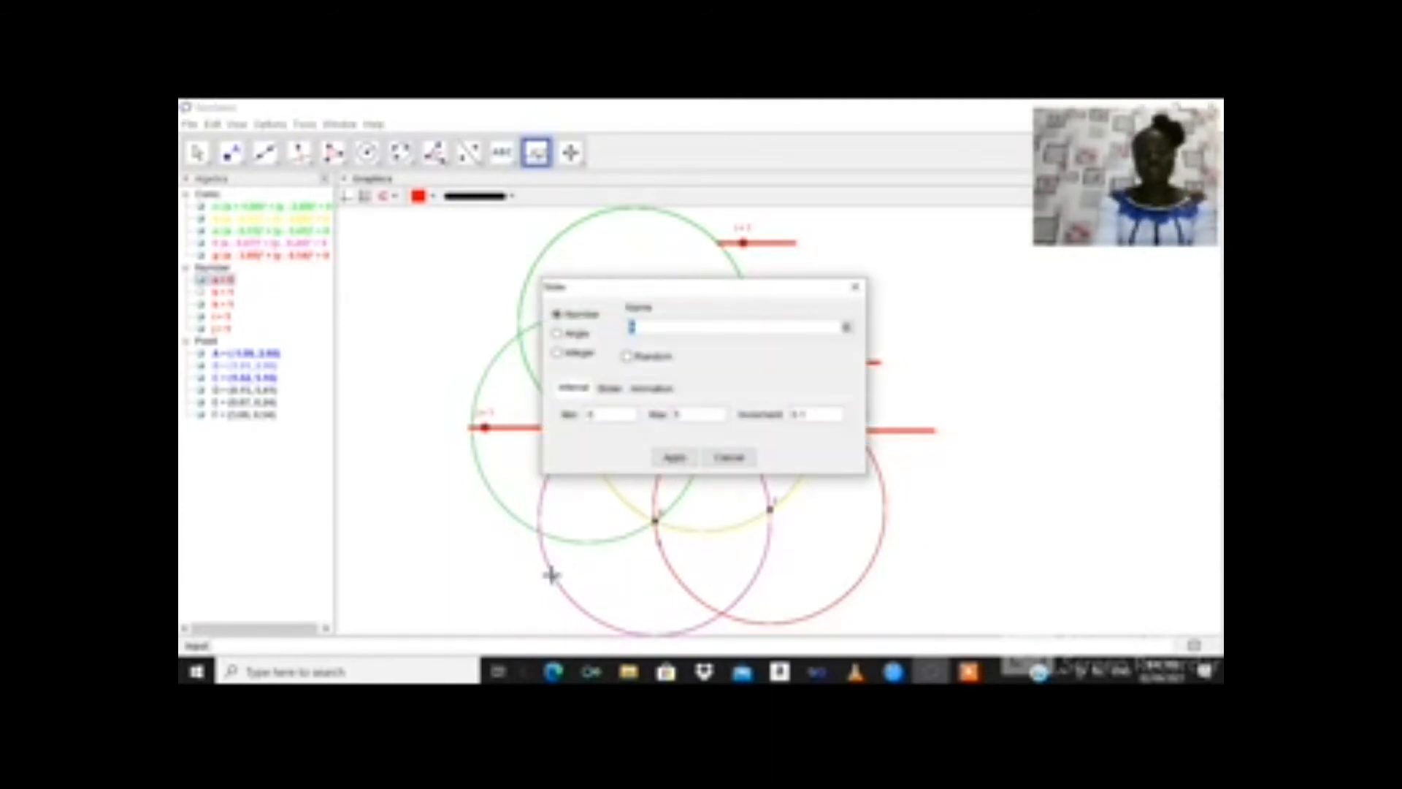
{"action": "left_click", "coordinate": [598, 417]}
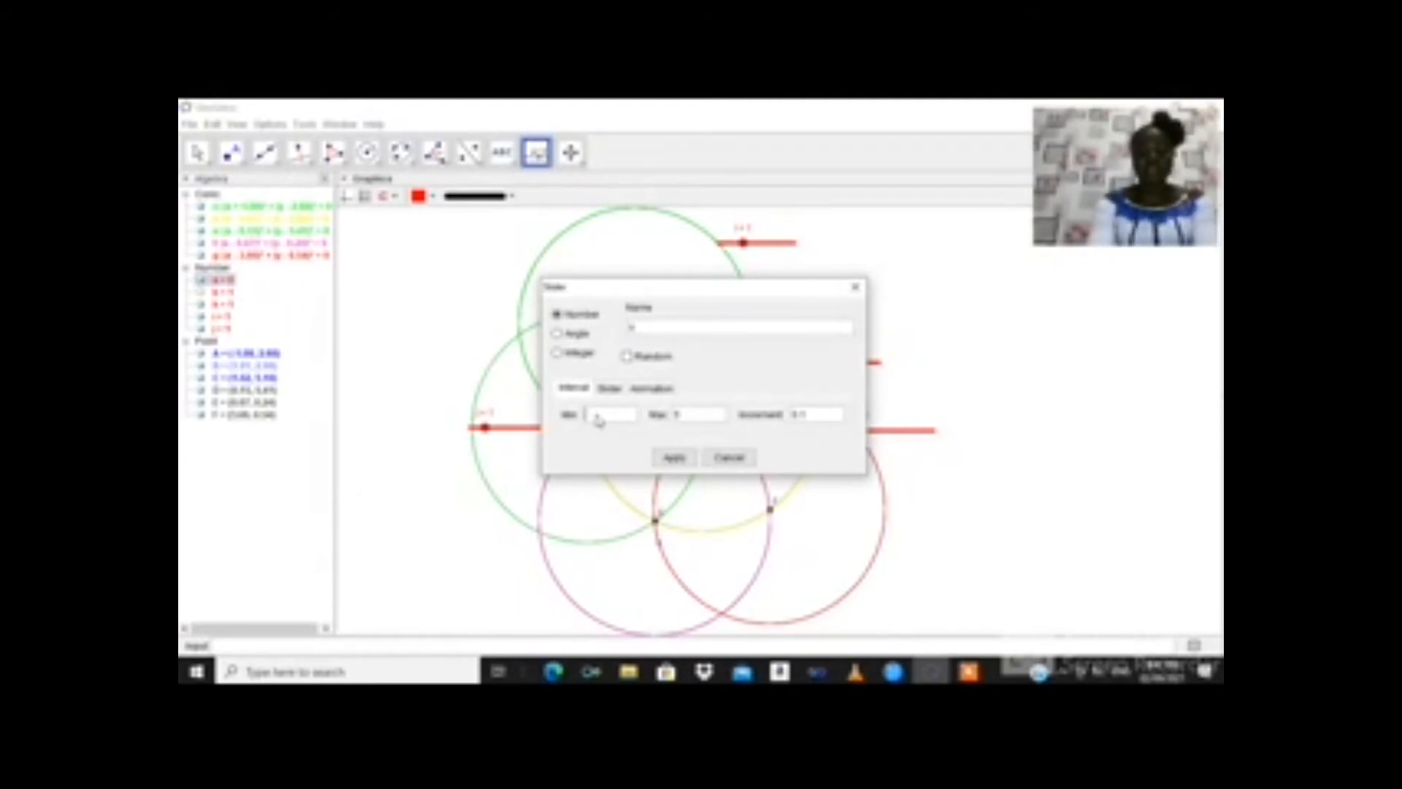
{"action": "type", "text": "0"}
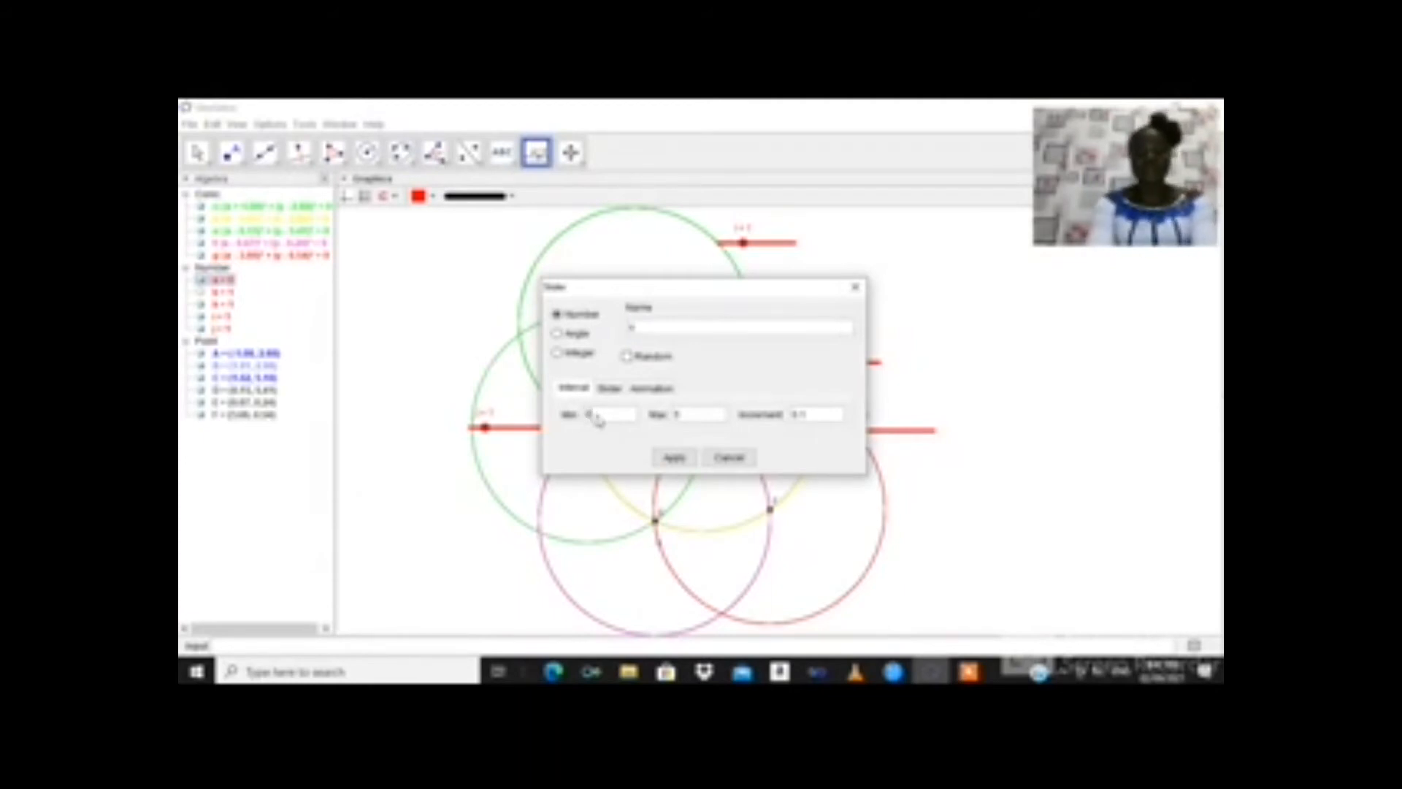
{"action": "left_click", "coordinate": [687, 416]}
{"action": "type", "text": "8"}
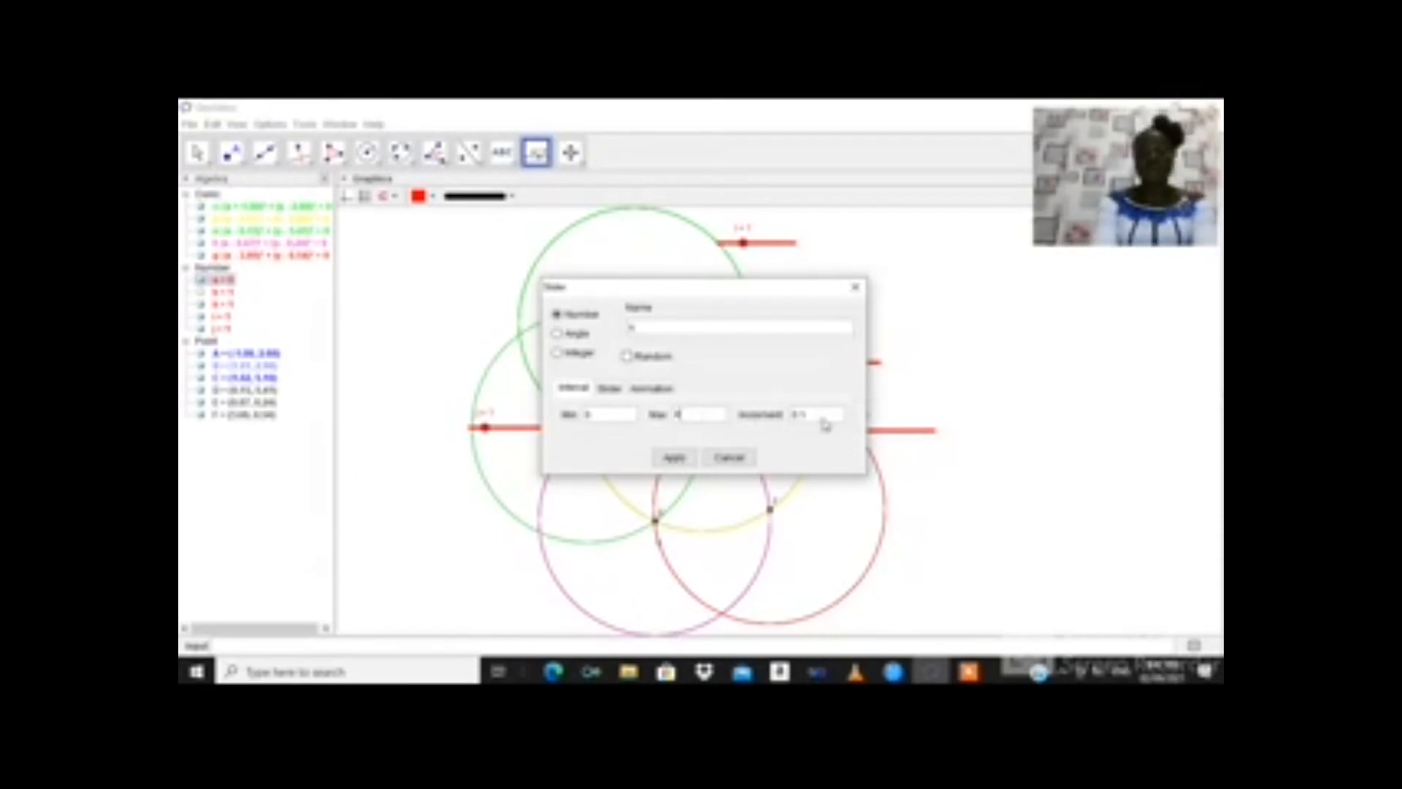
{"action": "key", "text": "BackSpace"}
{"action": "key", "text": "BackSpace"}
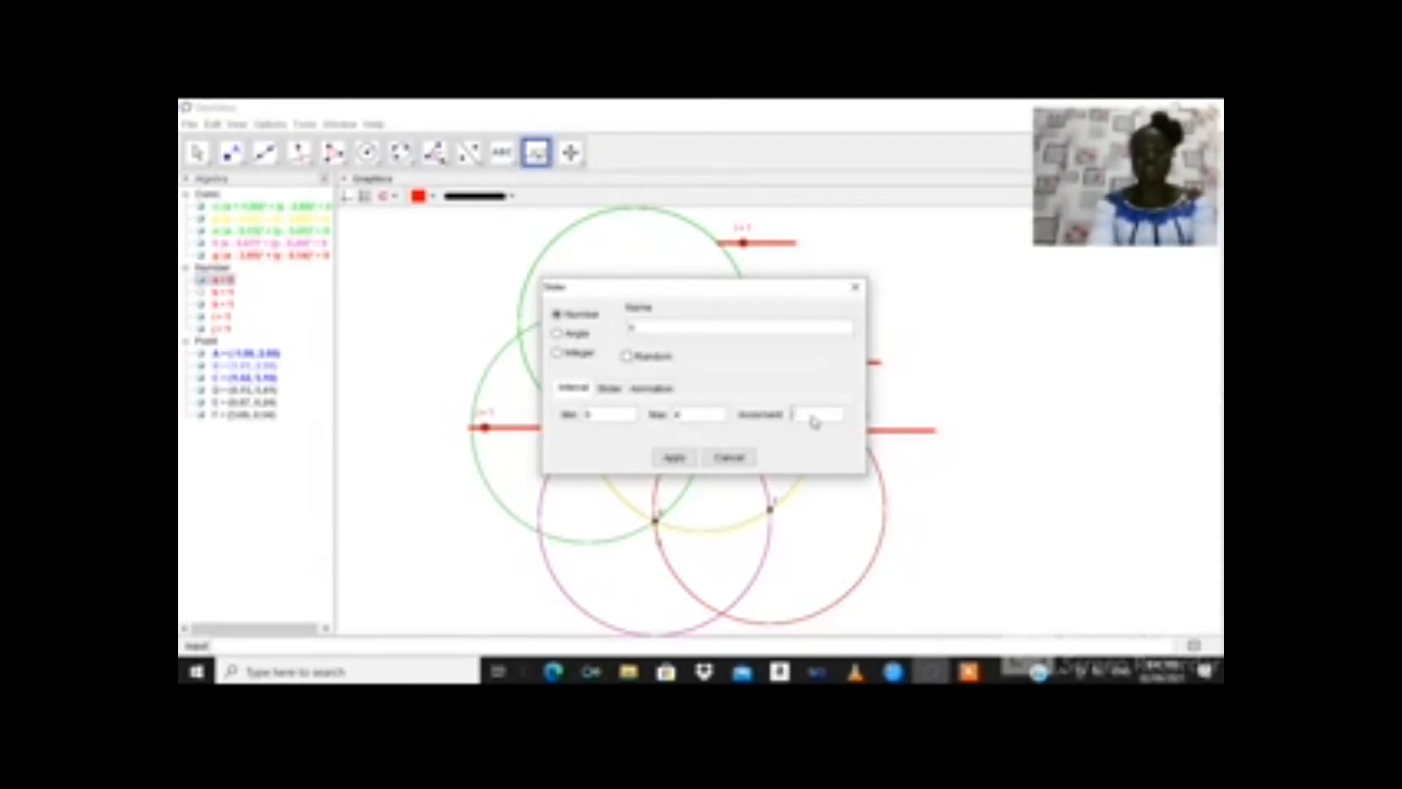
{"action": "type", "text": "1"}
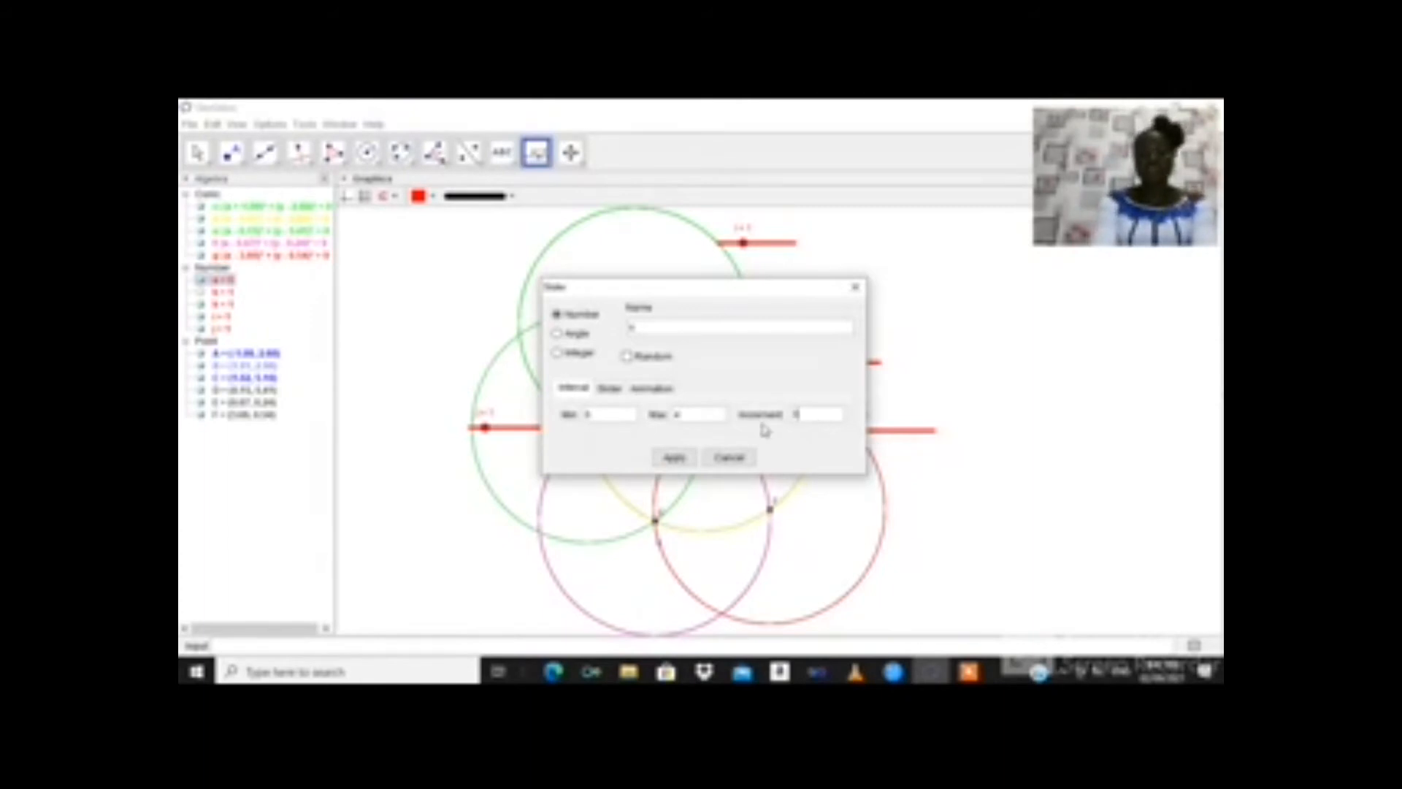
{"action": "left_click", "coordinate": [673, 458]}
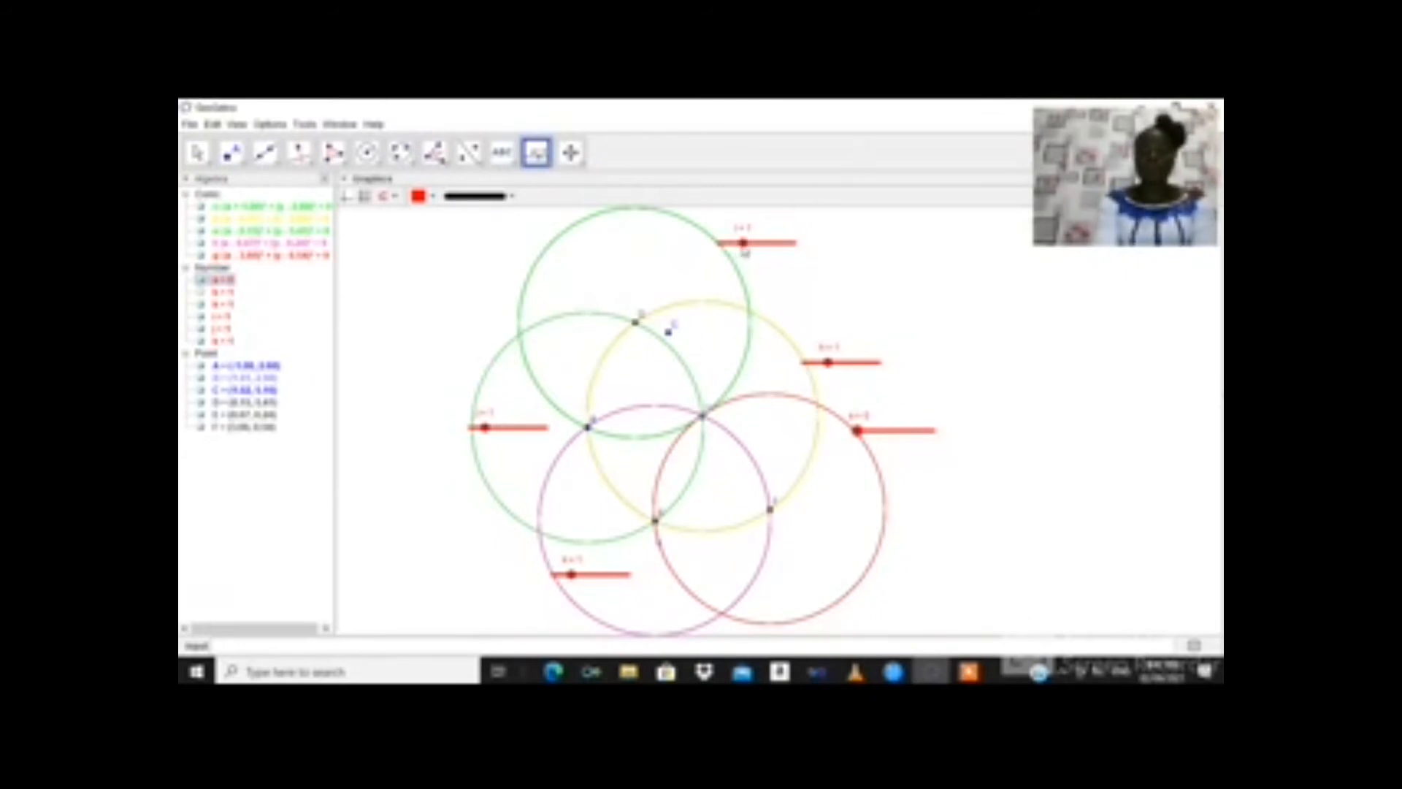
Step: Add another number slider overlapping the one beside the circle centred at D, keeping the default interval and oscillating animation
{"action": "left_click", "coordinate": [743, 252]}
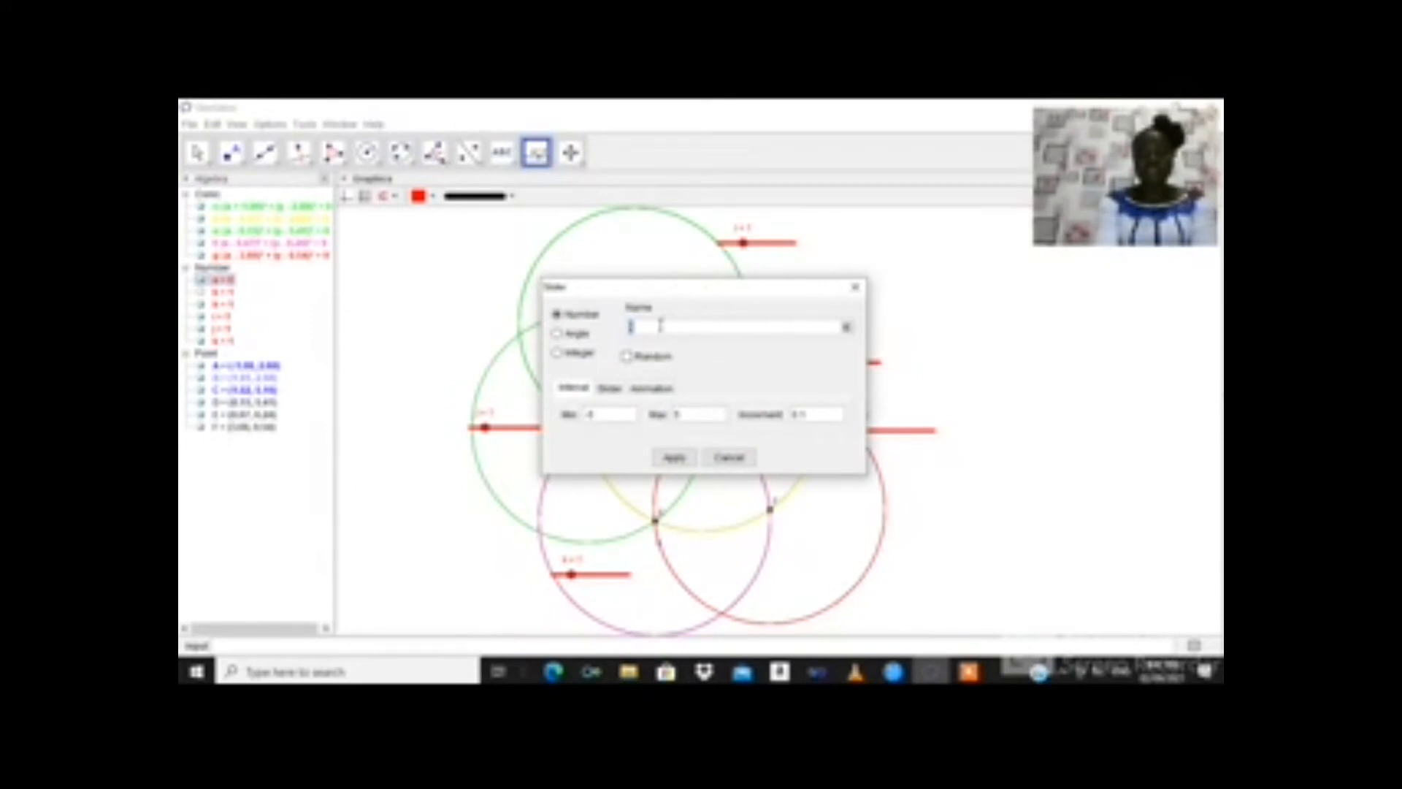
{"action": "left_click", "coordinate": [647, 392]}
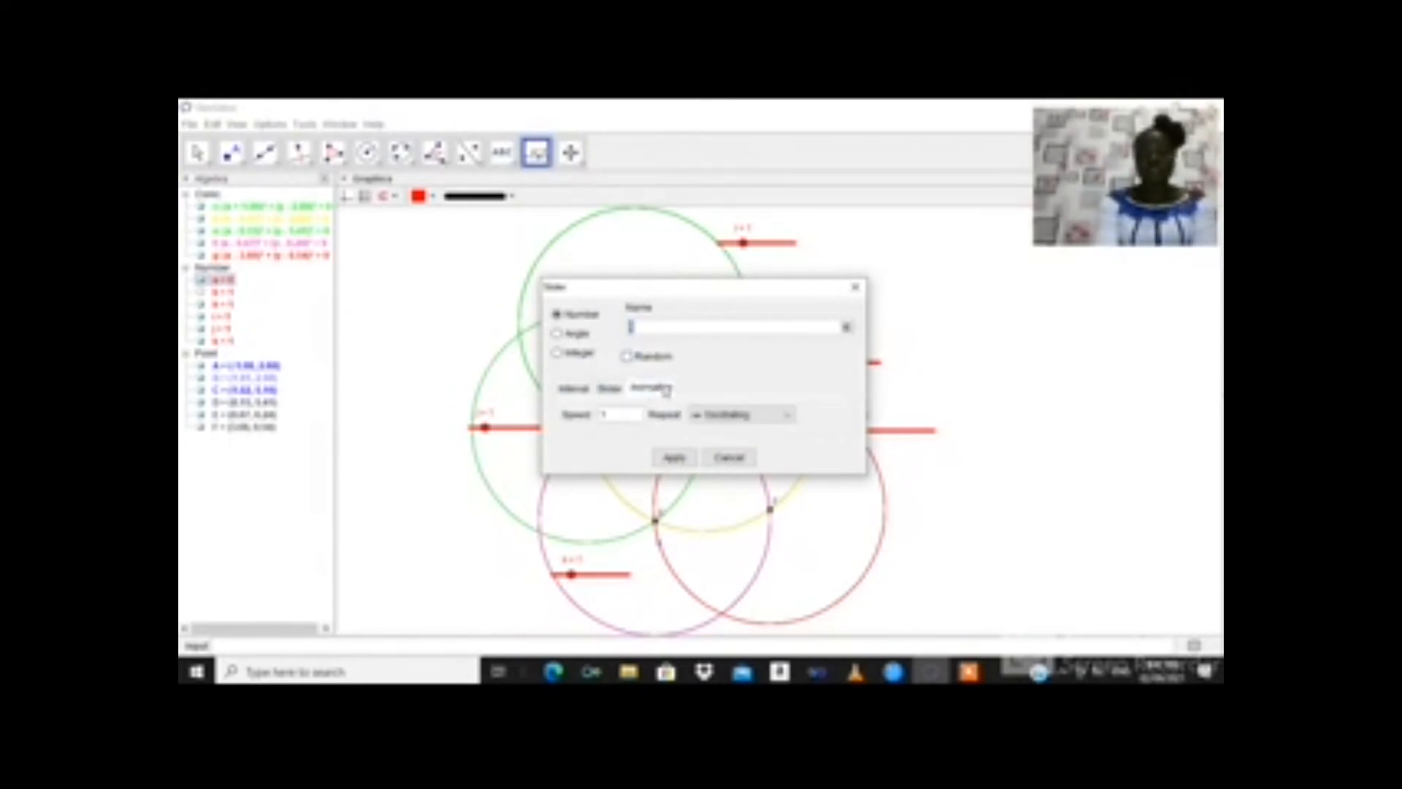
{"action": "left_click", "coordinate": [672, 458]}
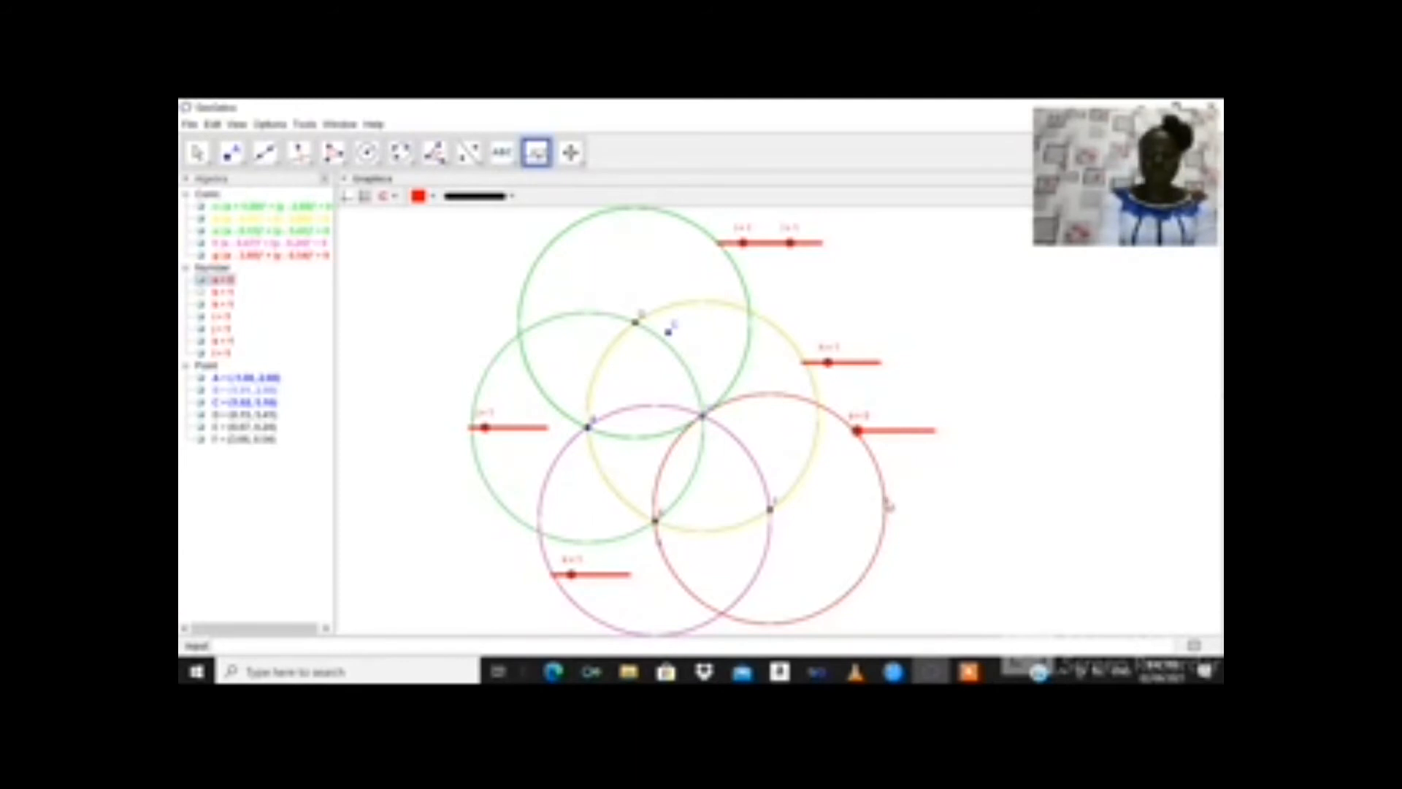
{"action": "right_click", "coordinate": [888, 505]}
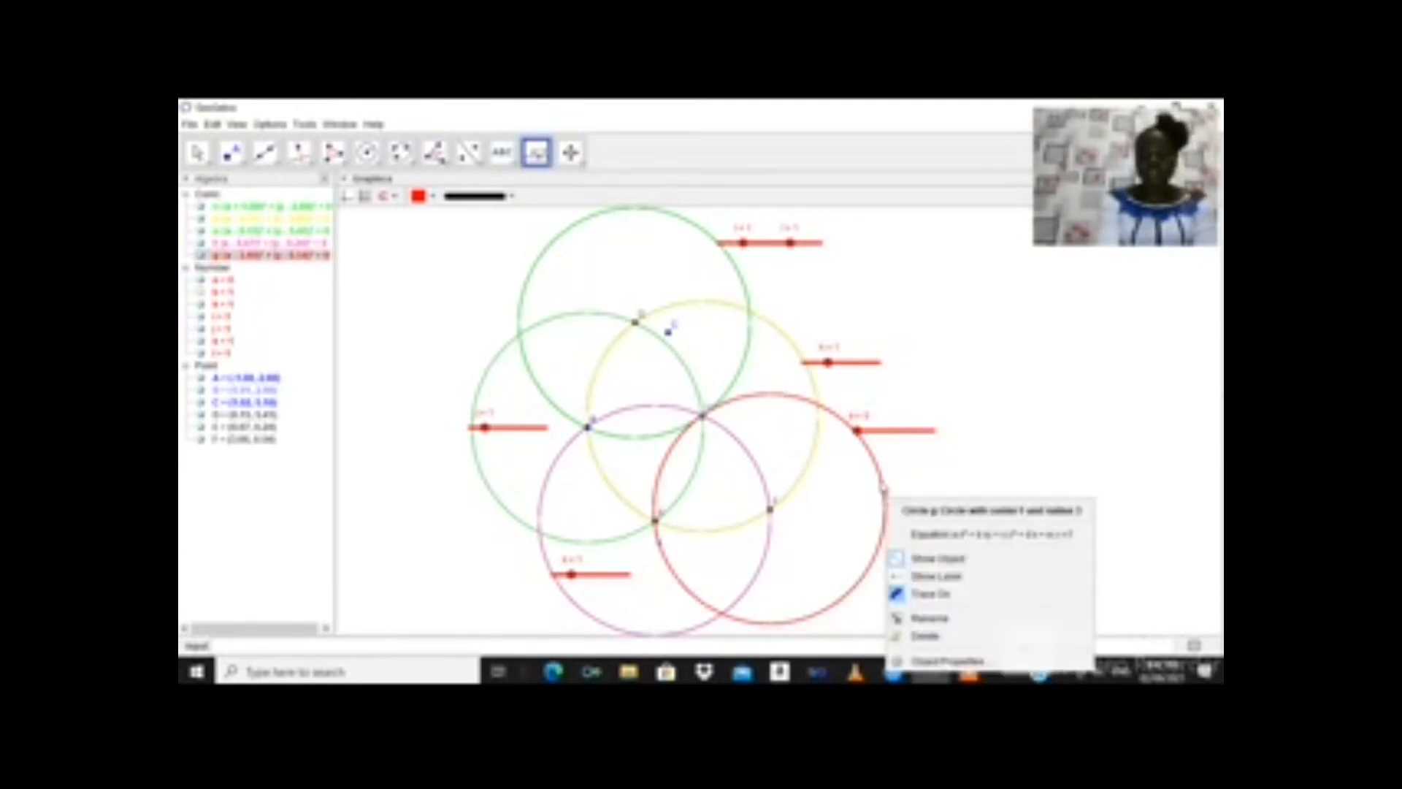
{"action": "left_click", "coordinate": [859, 436]}
{"action": "left_click", "coordinate": [858, 435]}
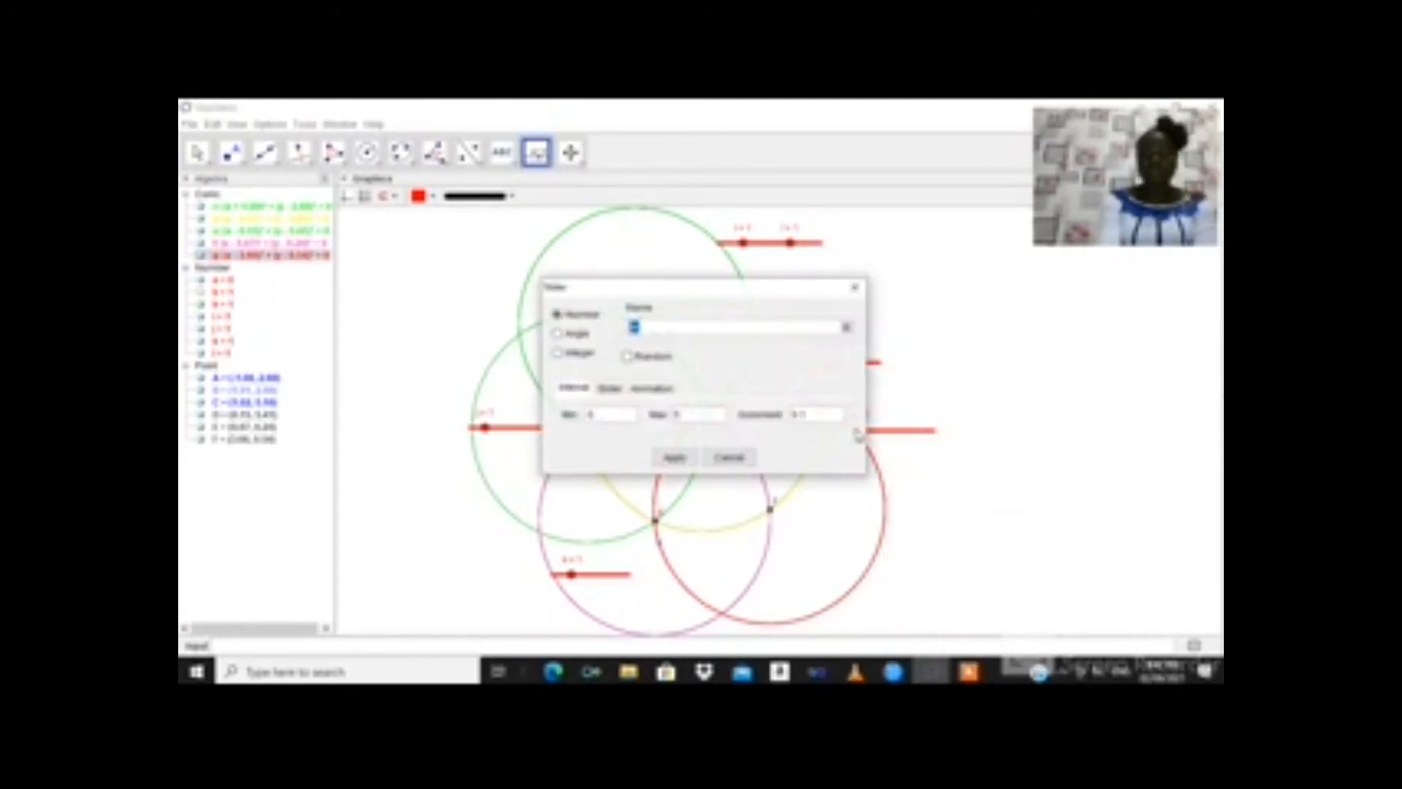
{"action": "left_click", "coordinate": [854, 286]}
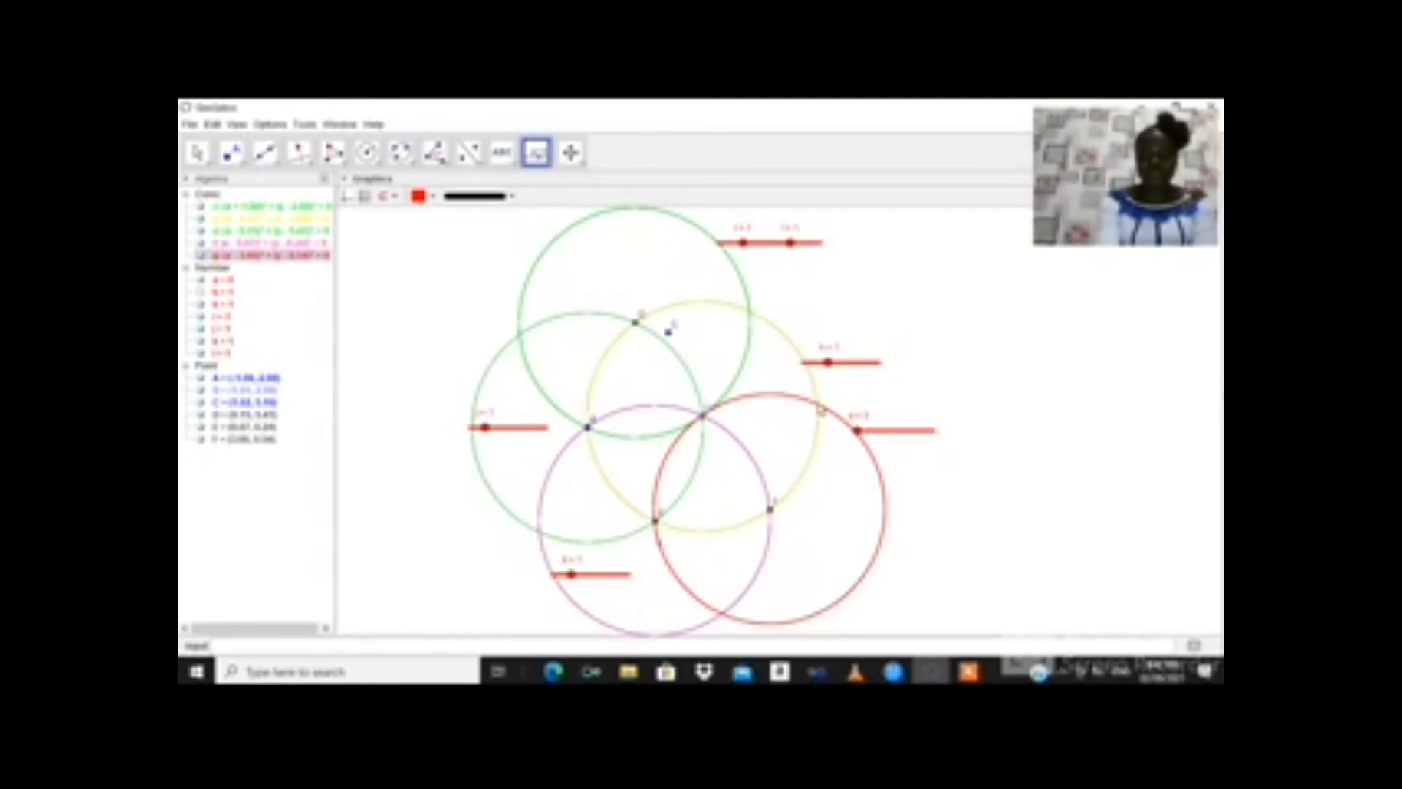
{"action": "right_click", "coordinate": [821, 411]}
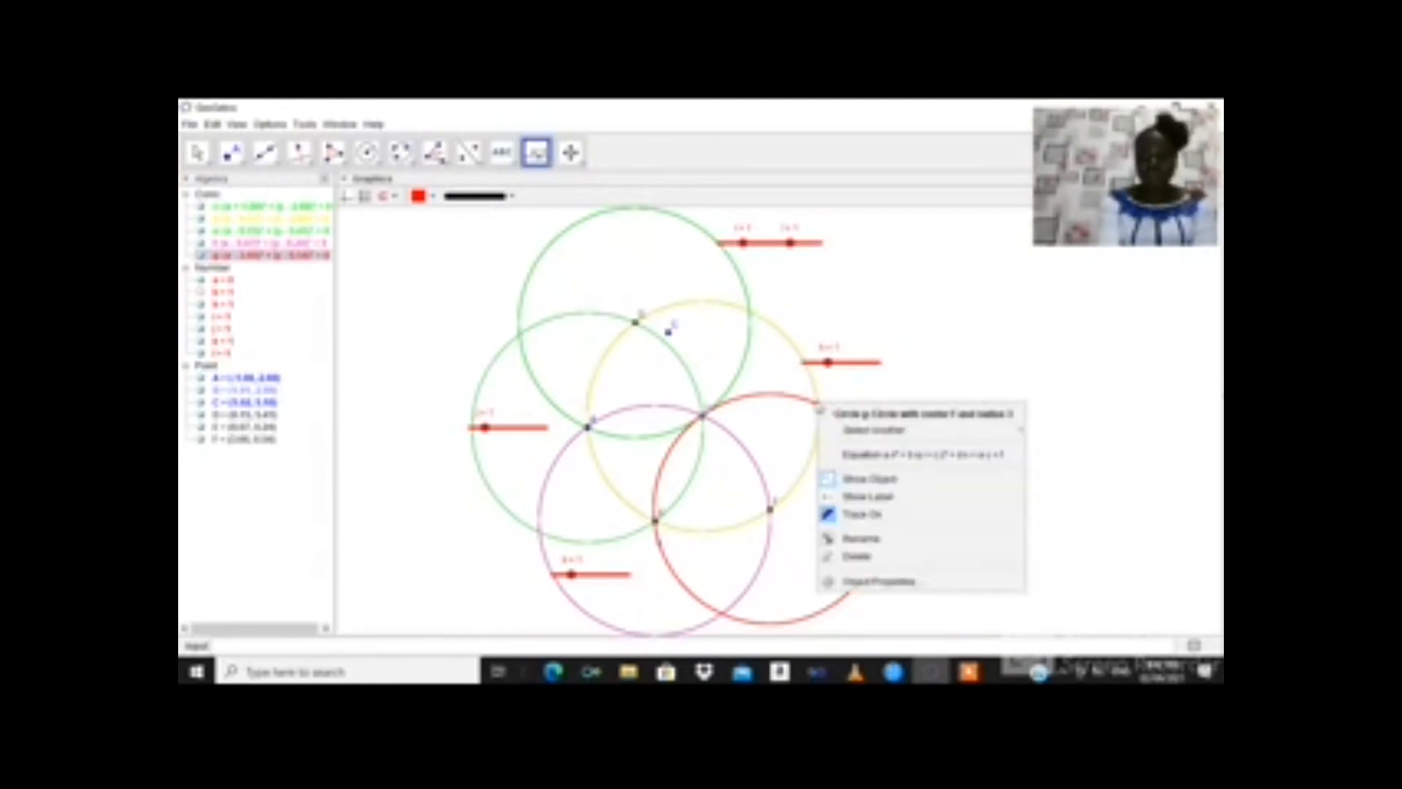
{"action": "left_click", "coordinate": [822, 429]}
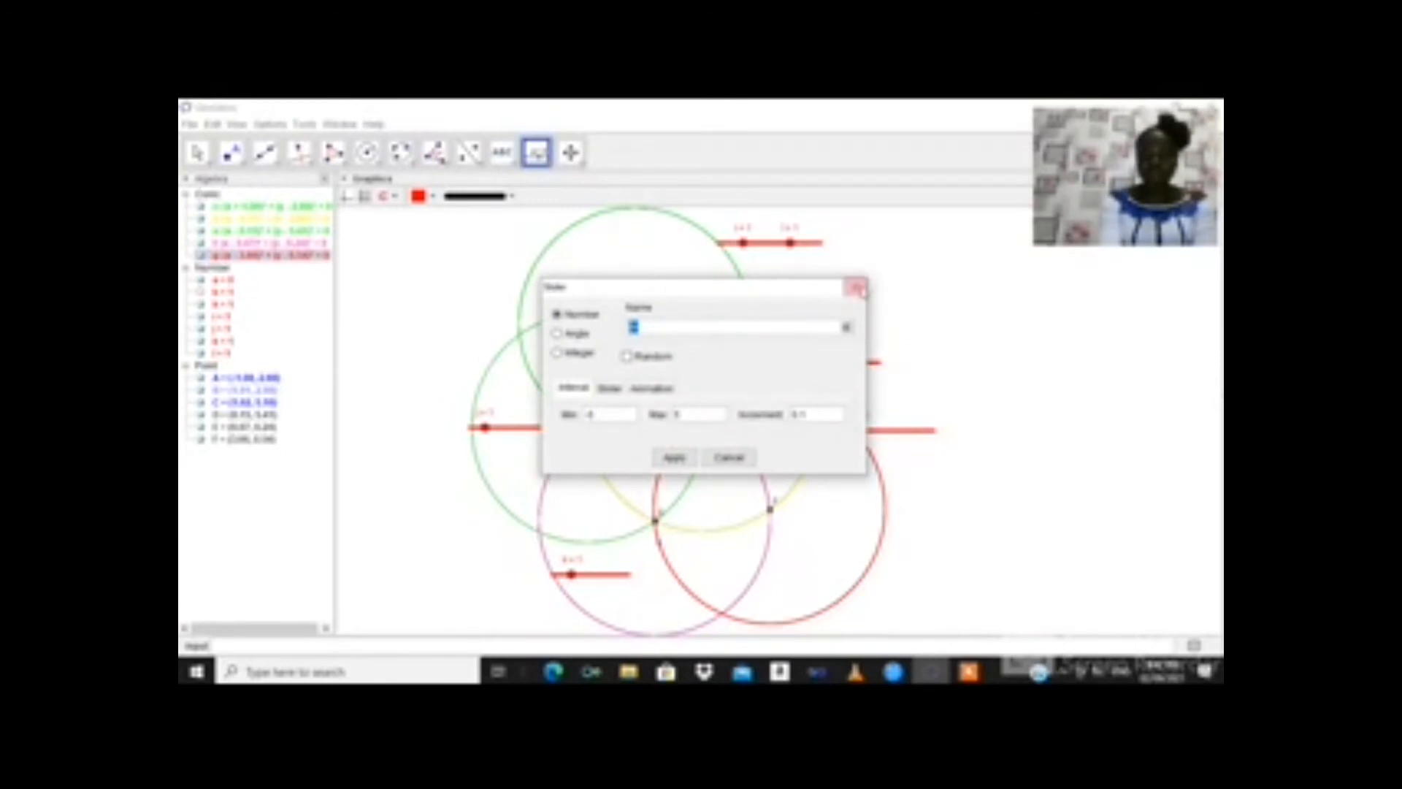
{"action": "left_click", "coordinate": [854, 287]}
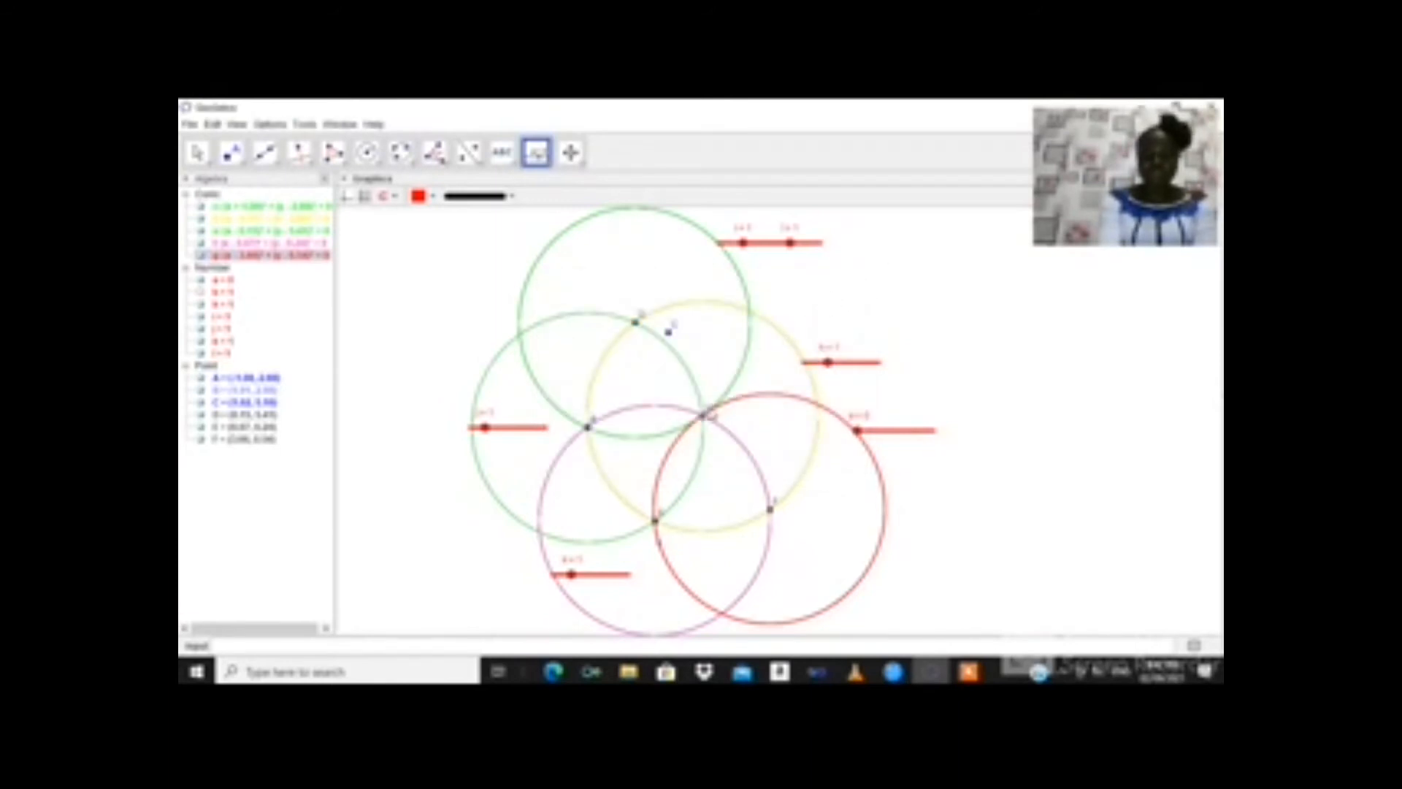
{"action": "left_click", "coordinate": [703, 417]}
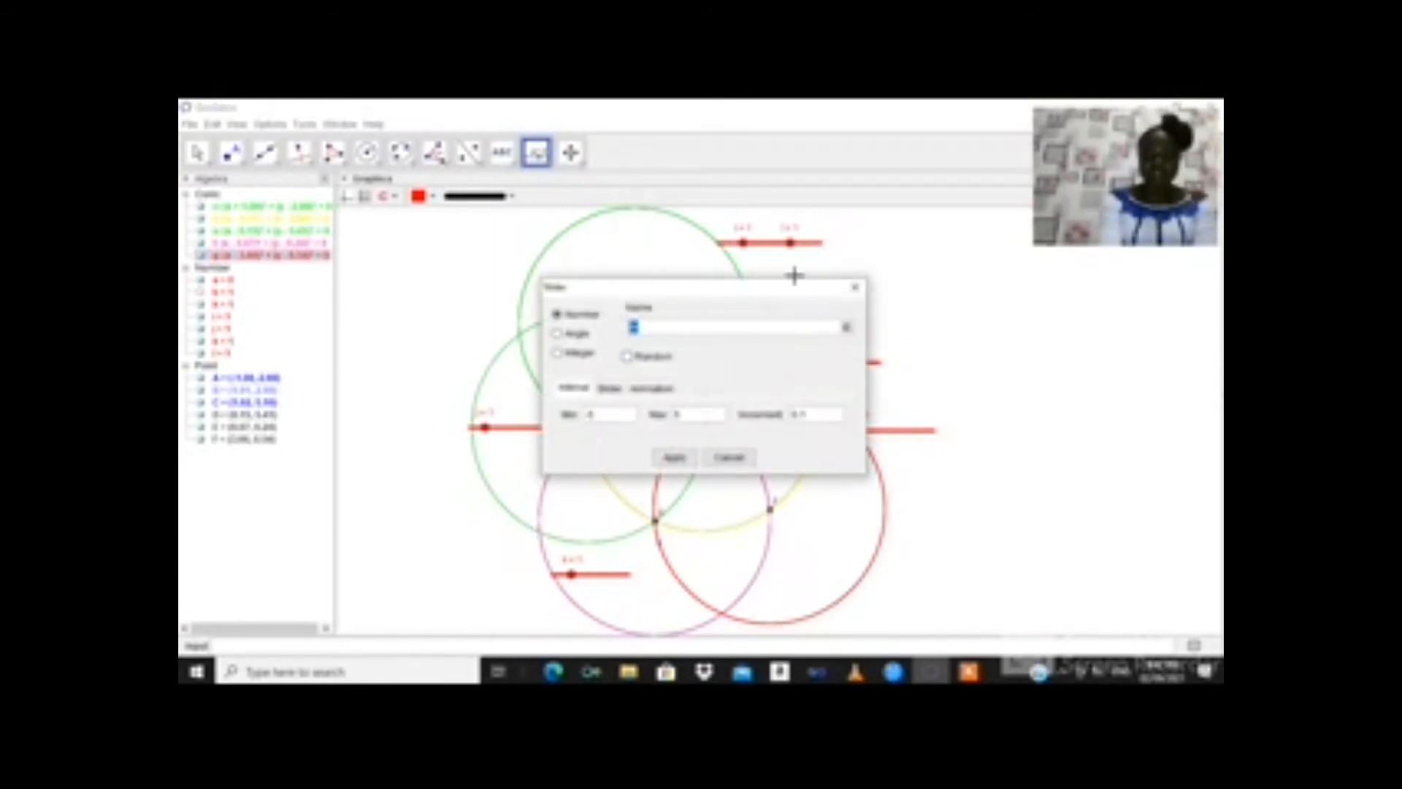
{"action": "left_click", "coordinate": [851, 288]}
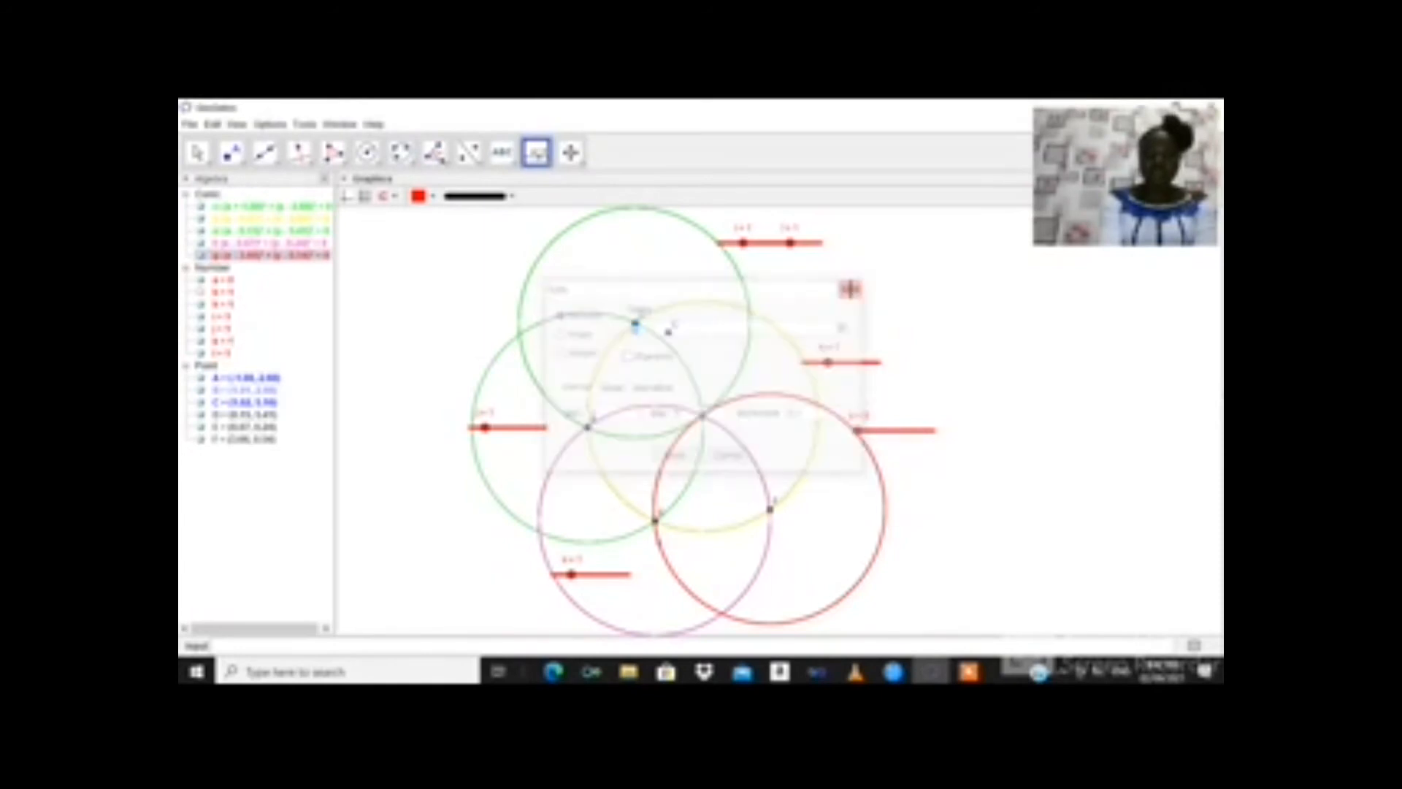
Step: Draw a triangle with the Polygon tool through the circle centres D, A and B
{"action": "left_click", "coordinate": [334, 152]}
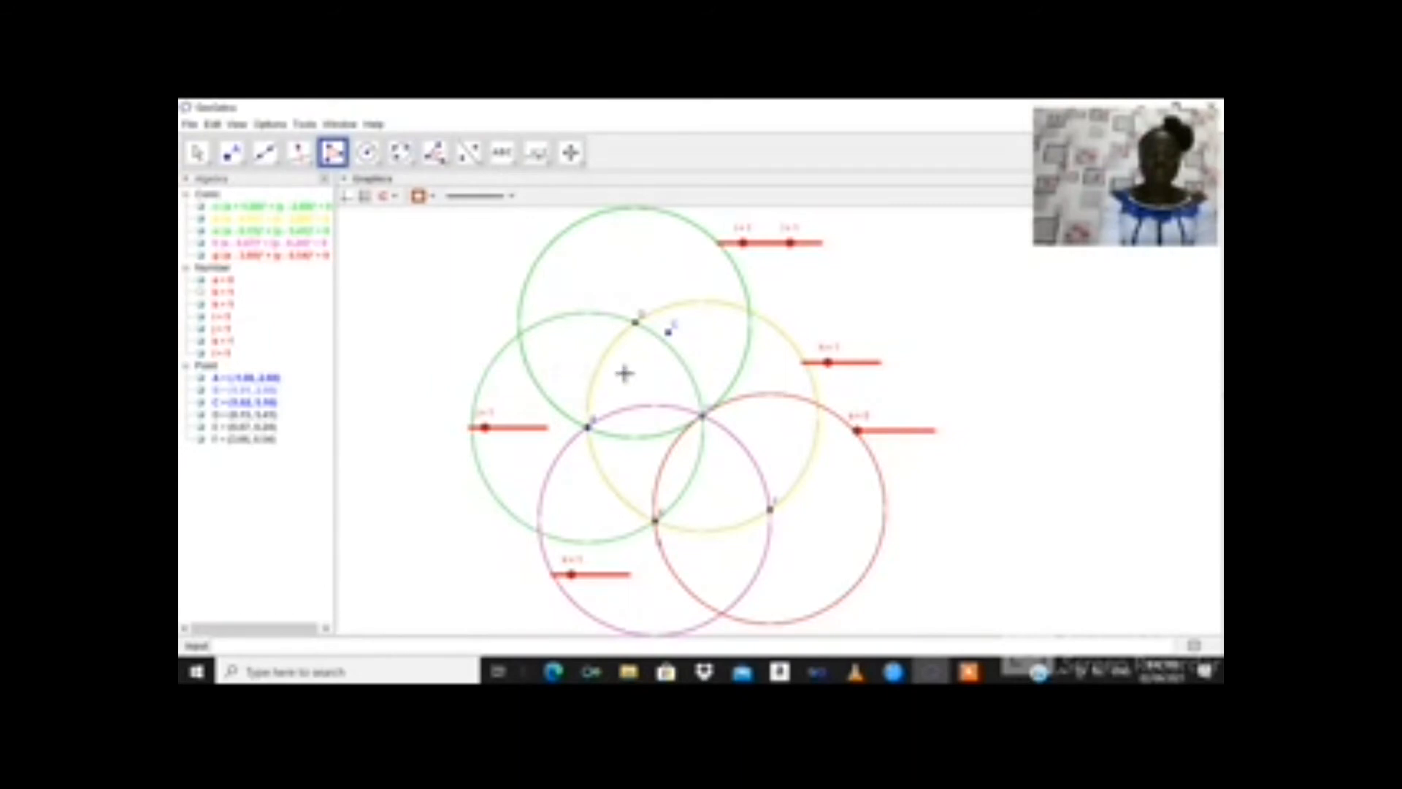
{"action": "left_click", "coordinate": [635, 322]}
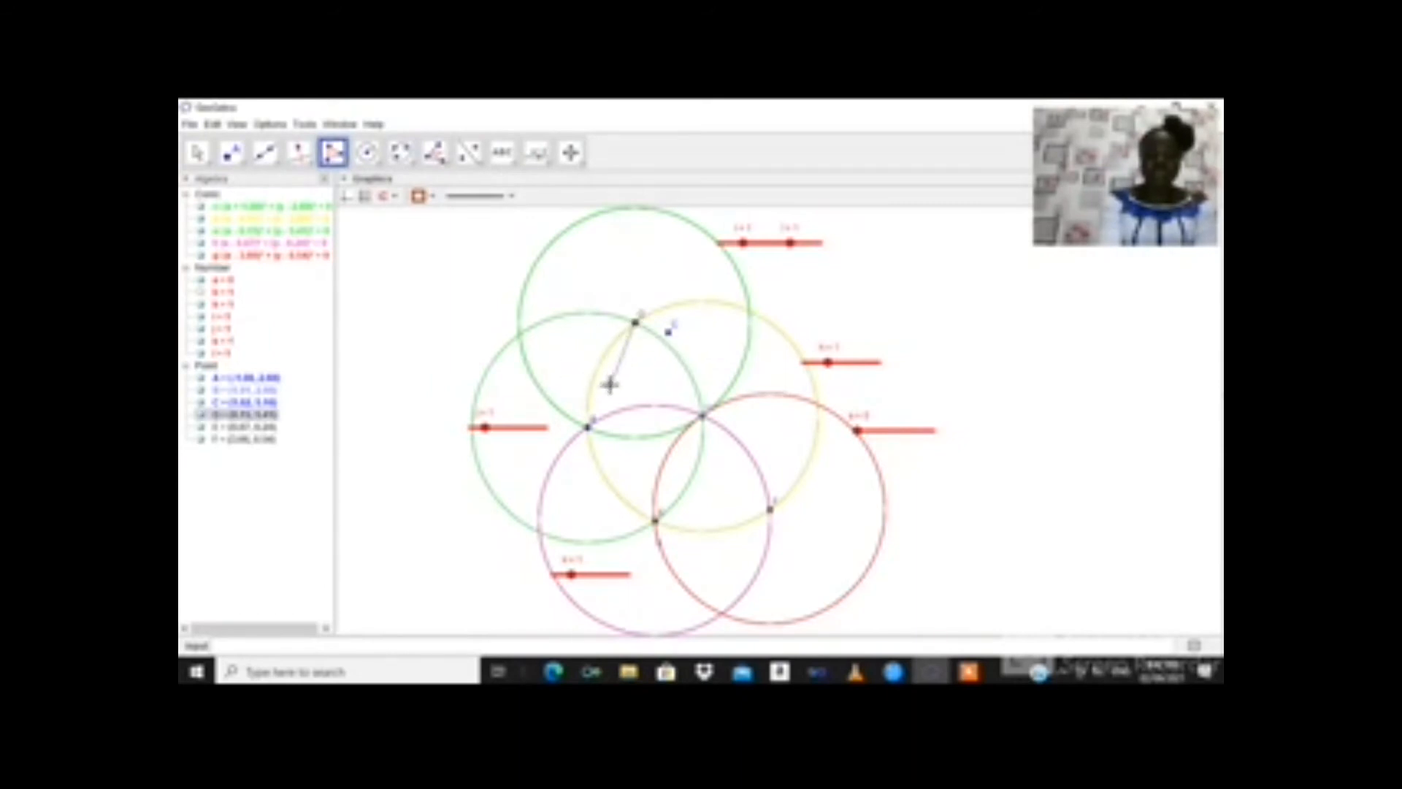
{"action": "left_click", "coordinate": [589, 426]}
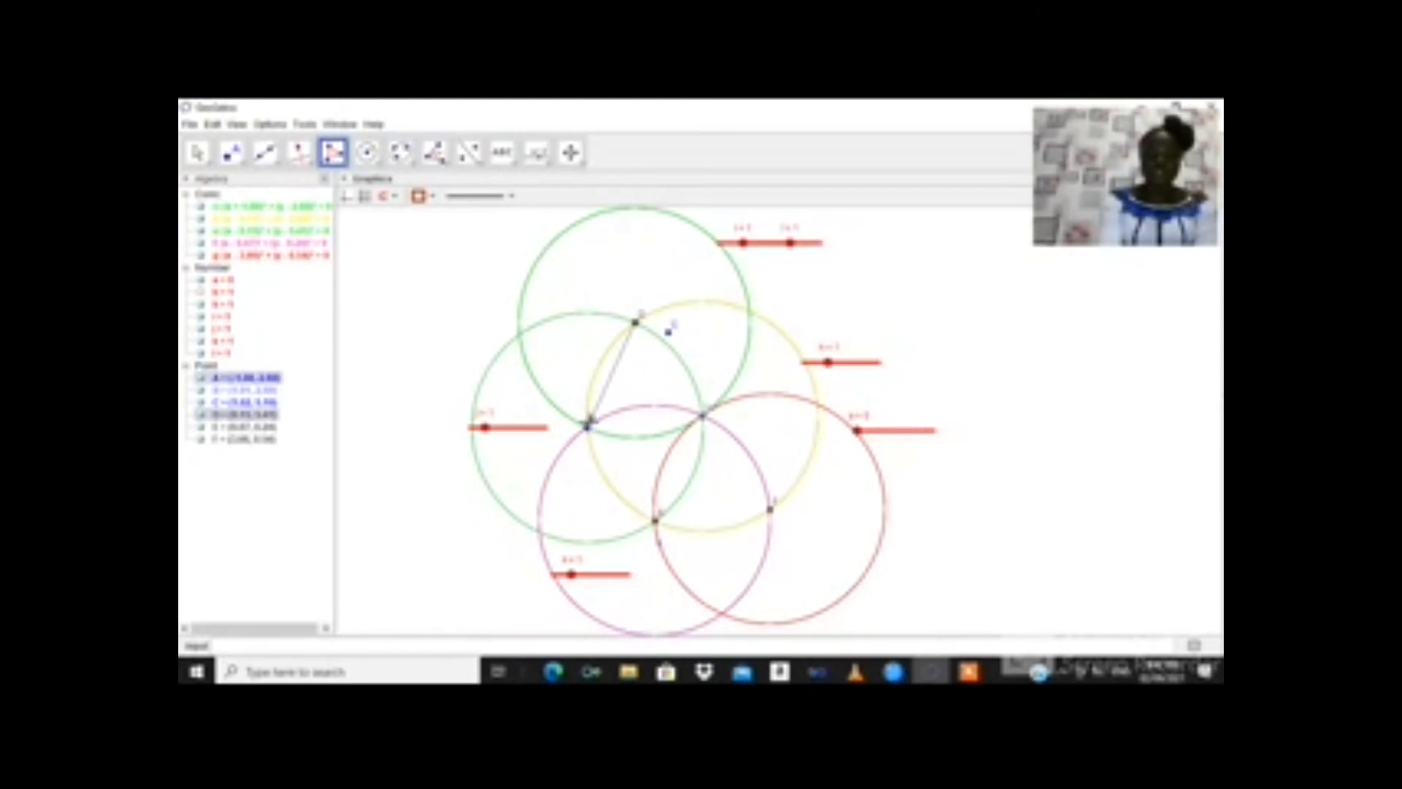
{"action": "left_click", "coordinate": [702, 419]}
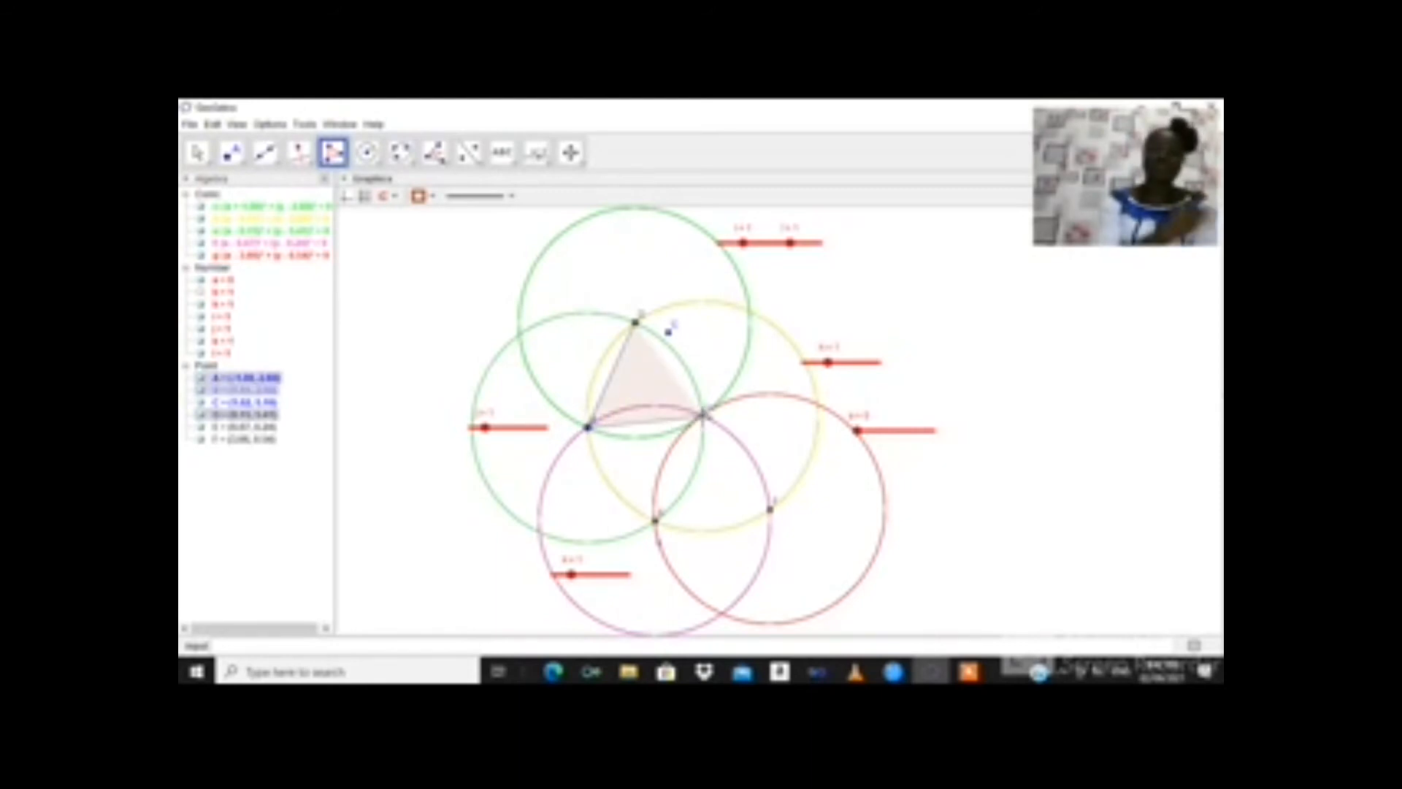
{"action": "left_click", "coordinate": [637, 320]}
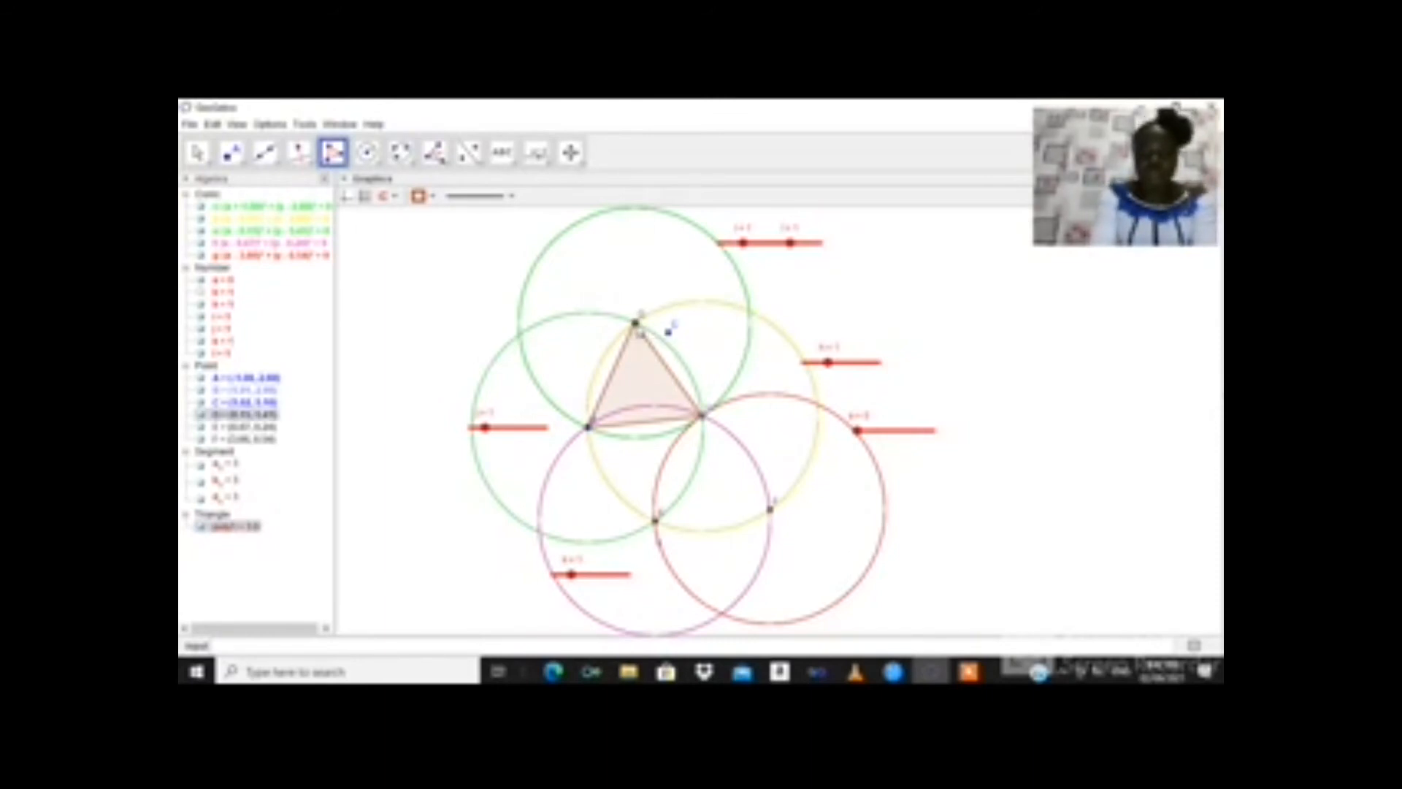
{"action": "right_click", "coordinate": [639, 330]}
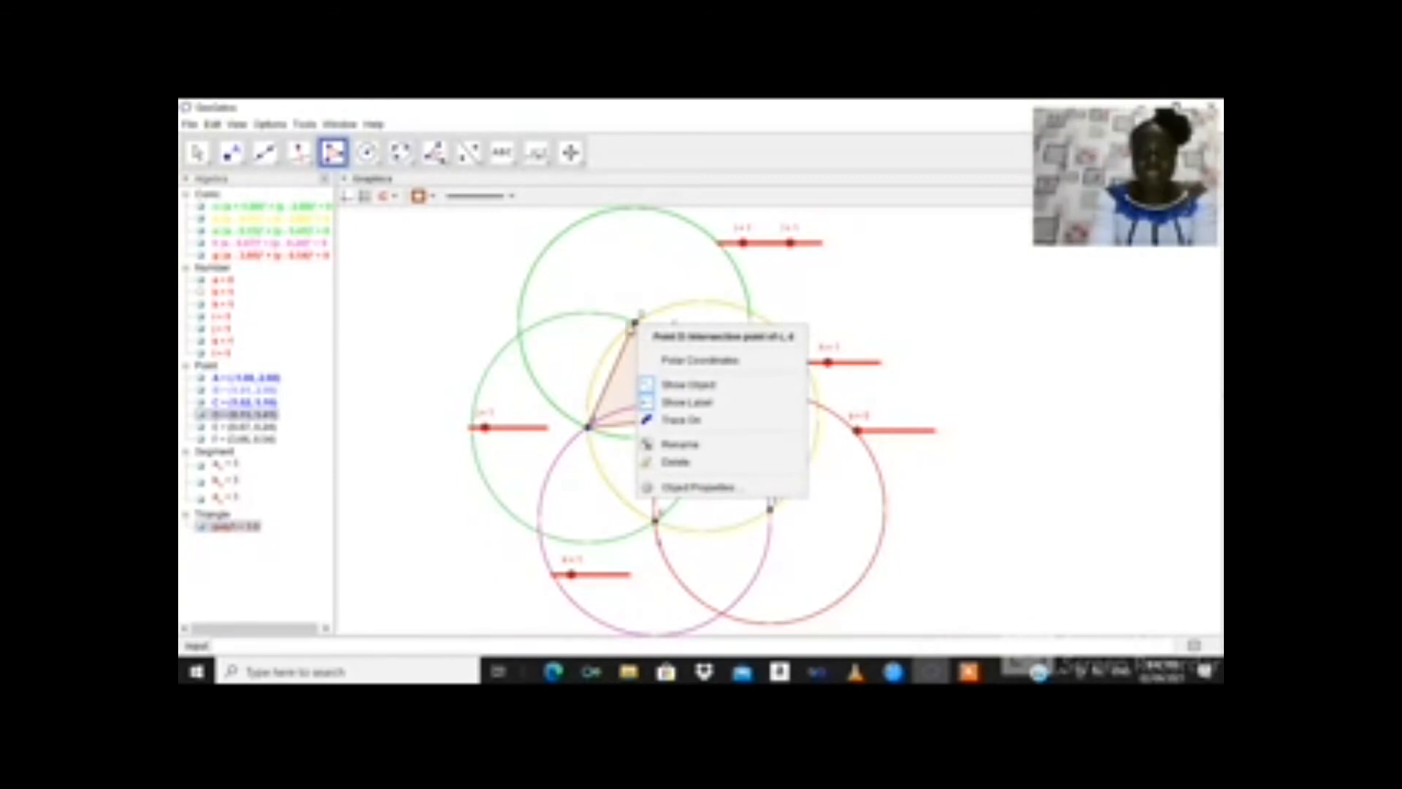
{"action": "left_click", "coordinate": [679, 427]}
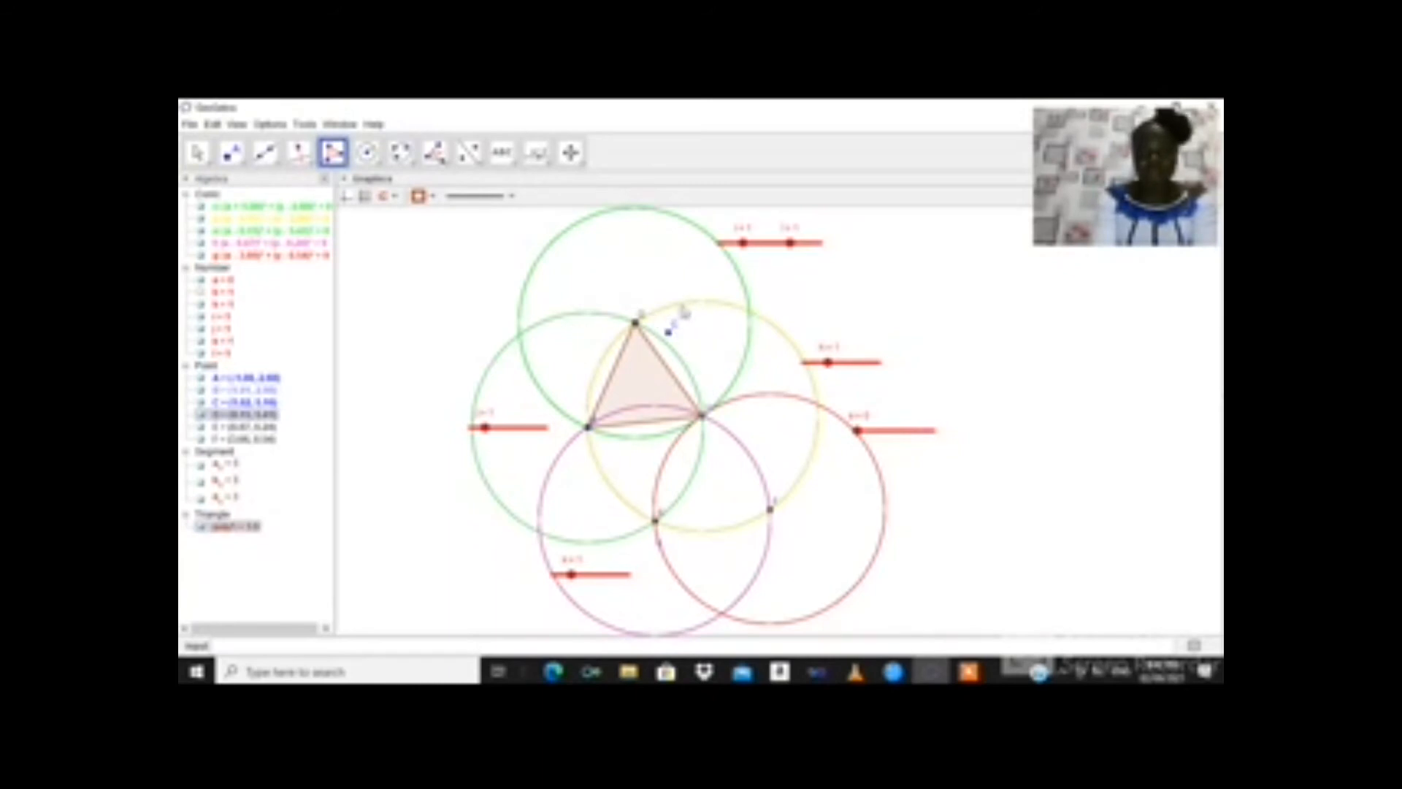
Step: Start another polygon with one point on the yellow circle and one just above it, and delete both together with the selected circle
{"action": "right_click", "coordinate": [710, 309]}
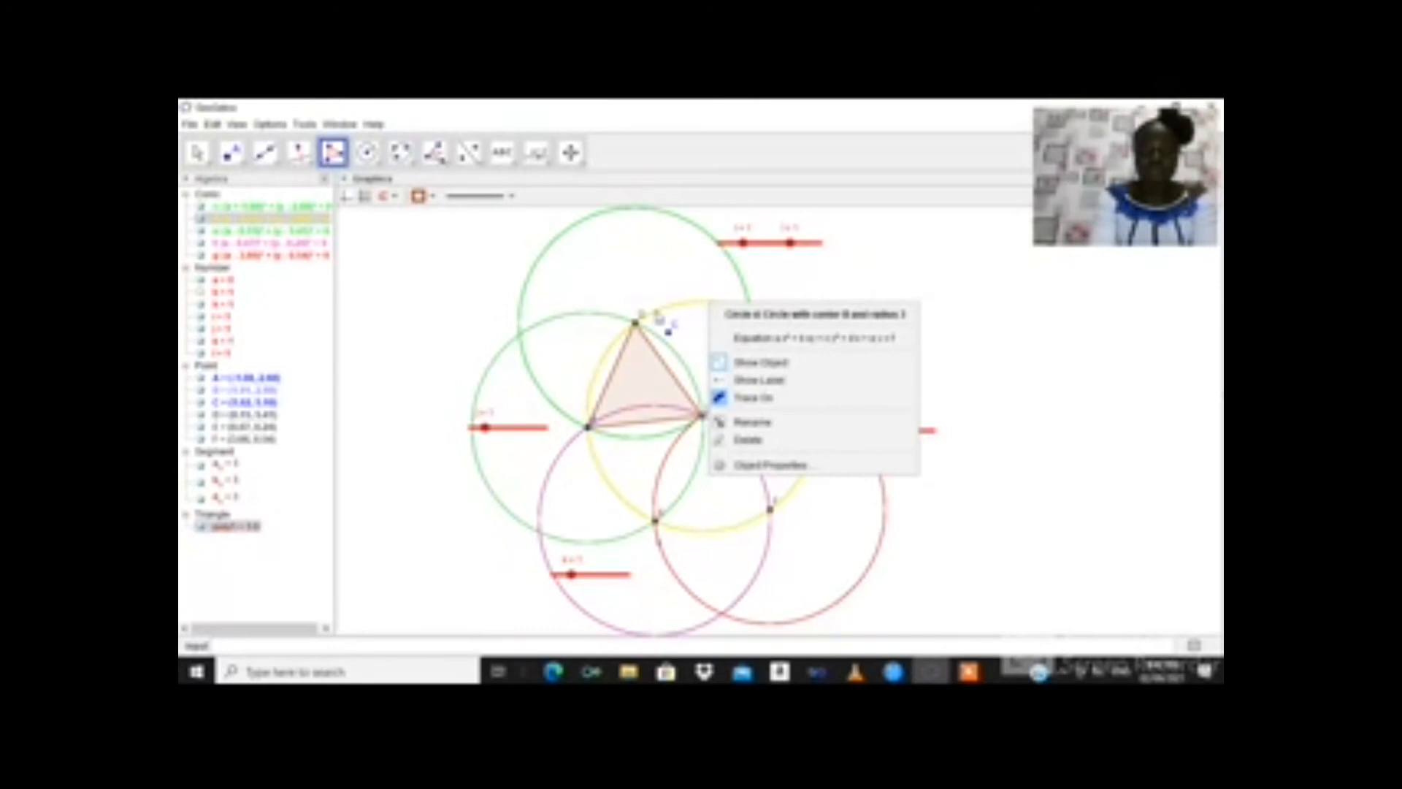
{"action": "left_click", "coordinate": [657, 313]}
{"action": "right_click", "coordinate": [657, 311]}
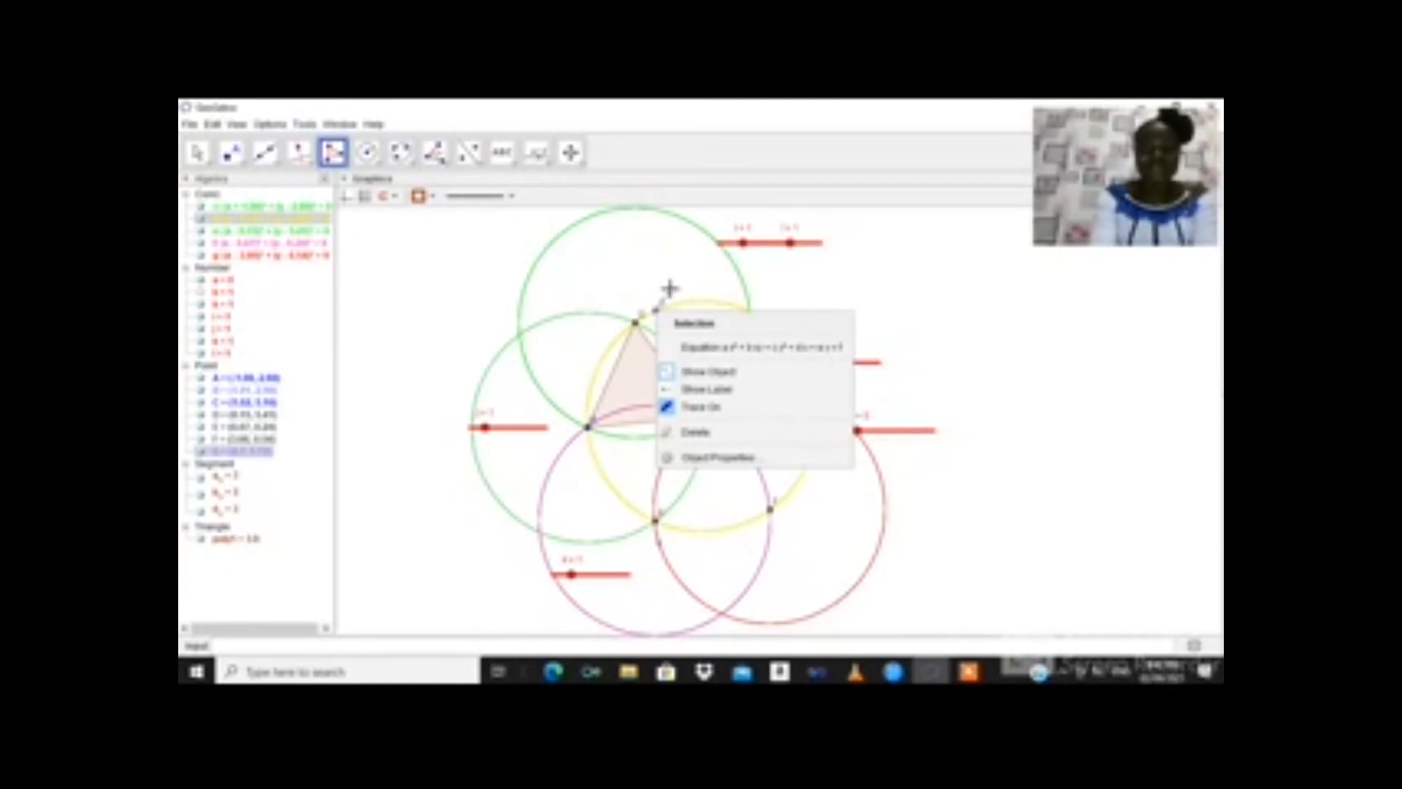
{"action": "left_click", "coordinate": [669, 289]}
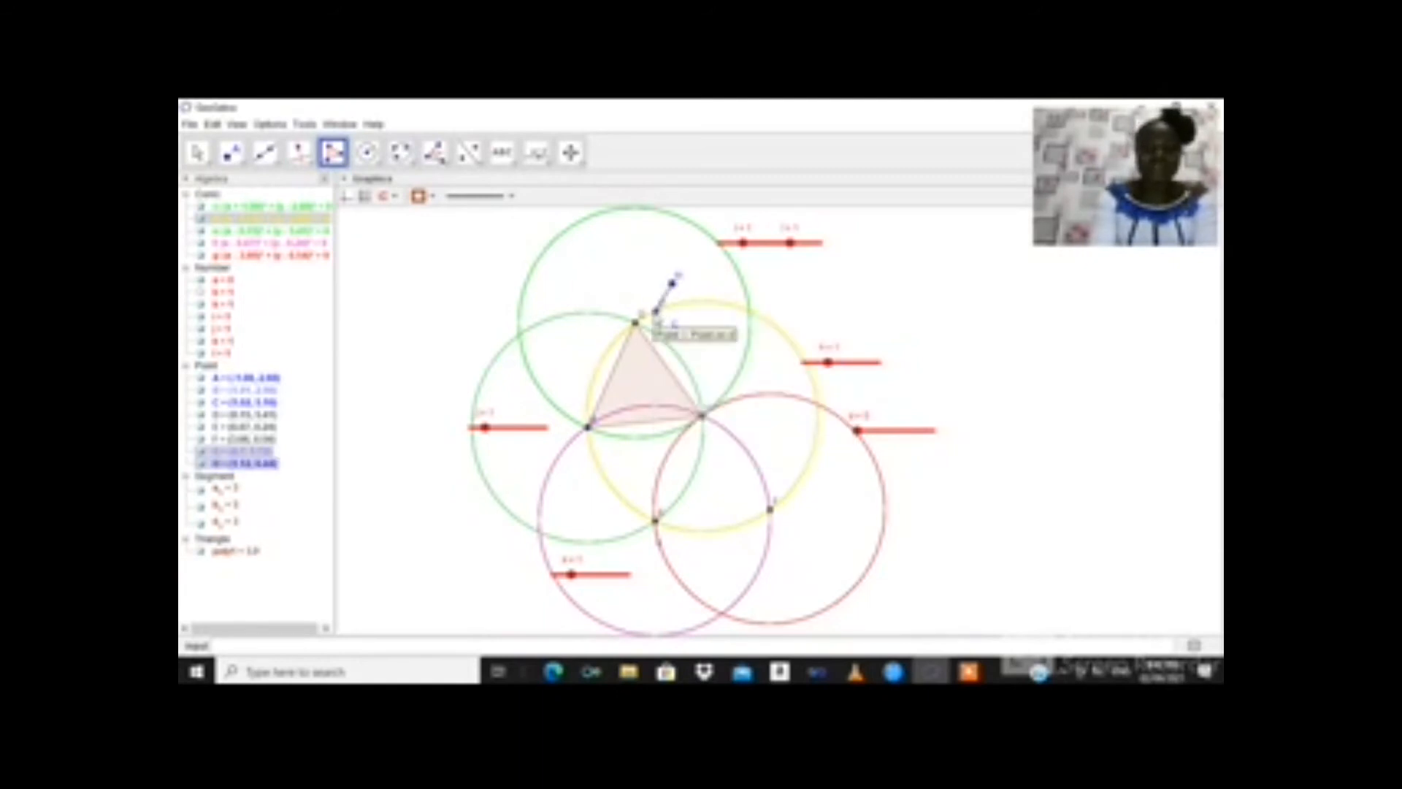
{"action": "right_click", "coordinate": [657, 316]}
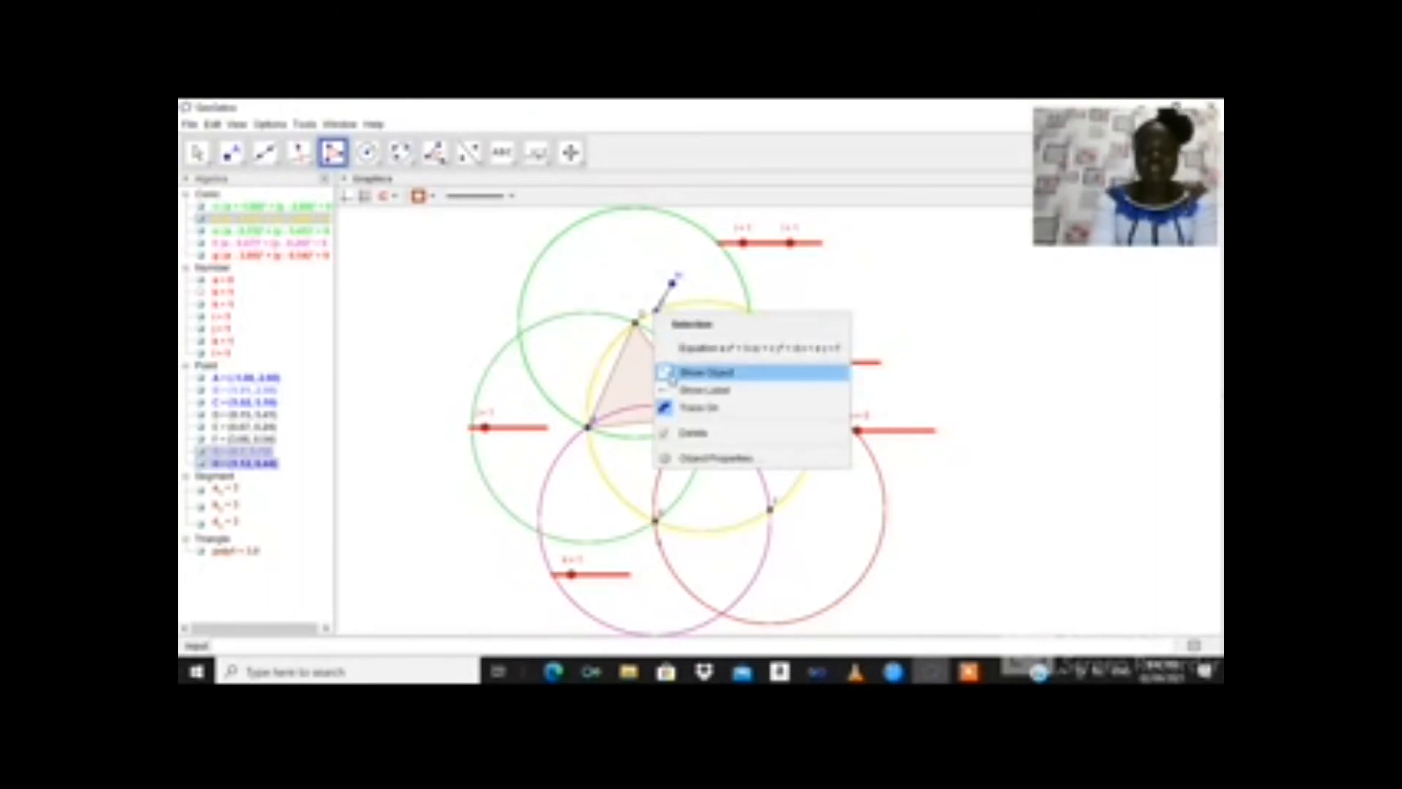
{"action": "left_click", "coordinate": [693, 434]}
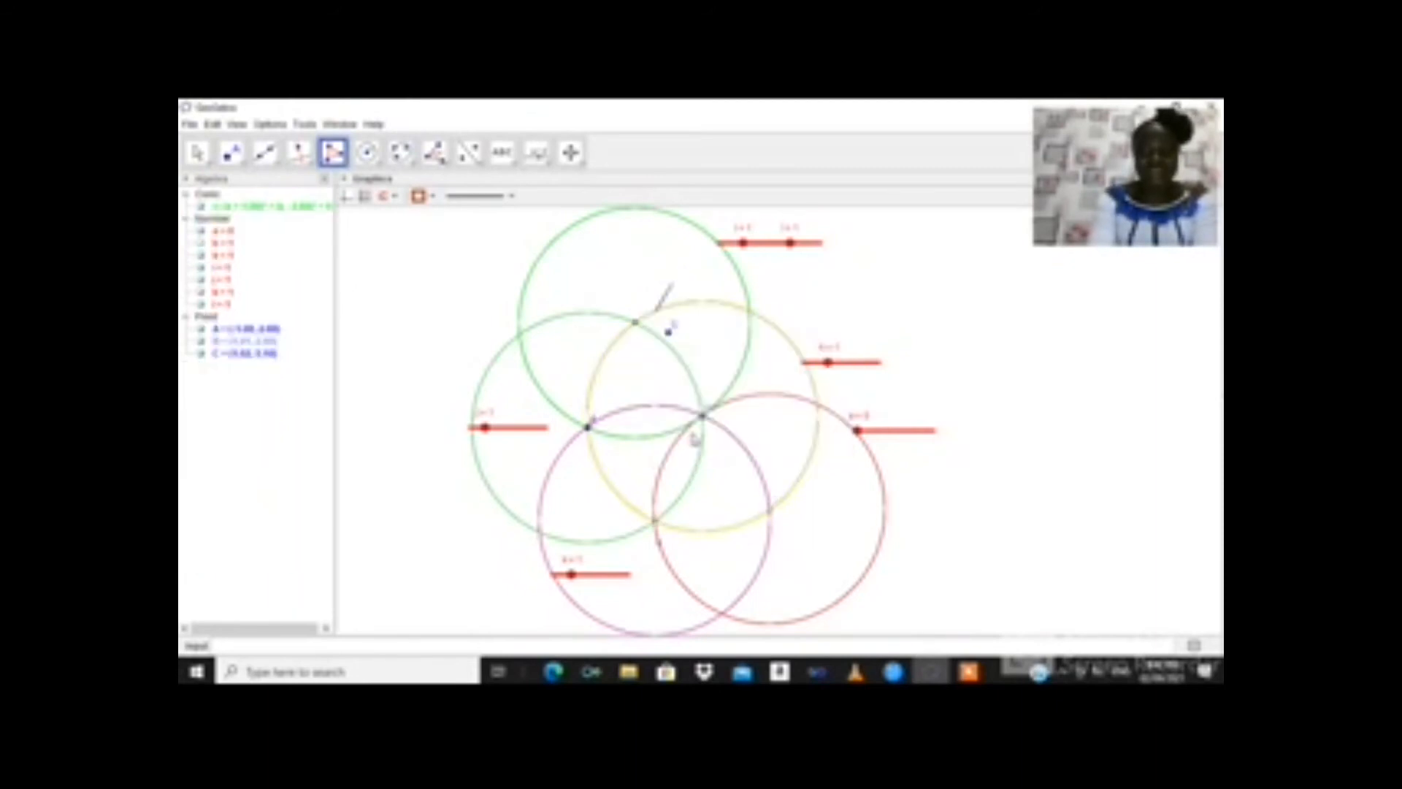
Step: Add a point beside the leftover segment inside the uppermost green circle and delete it
{"action": "left_click", "coordinate": [667, 271]}
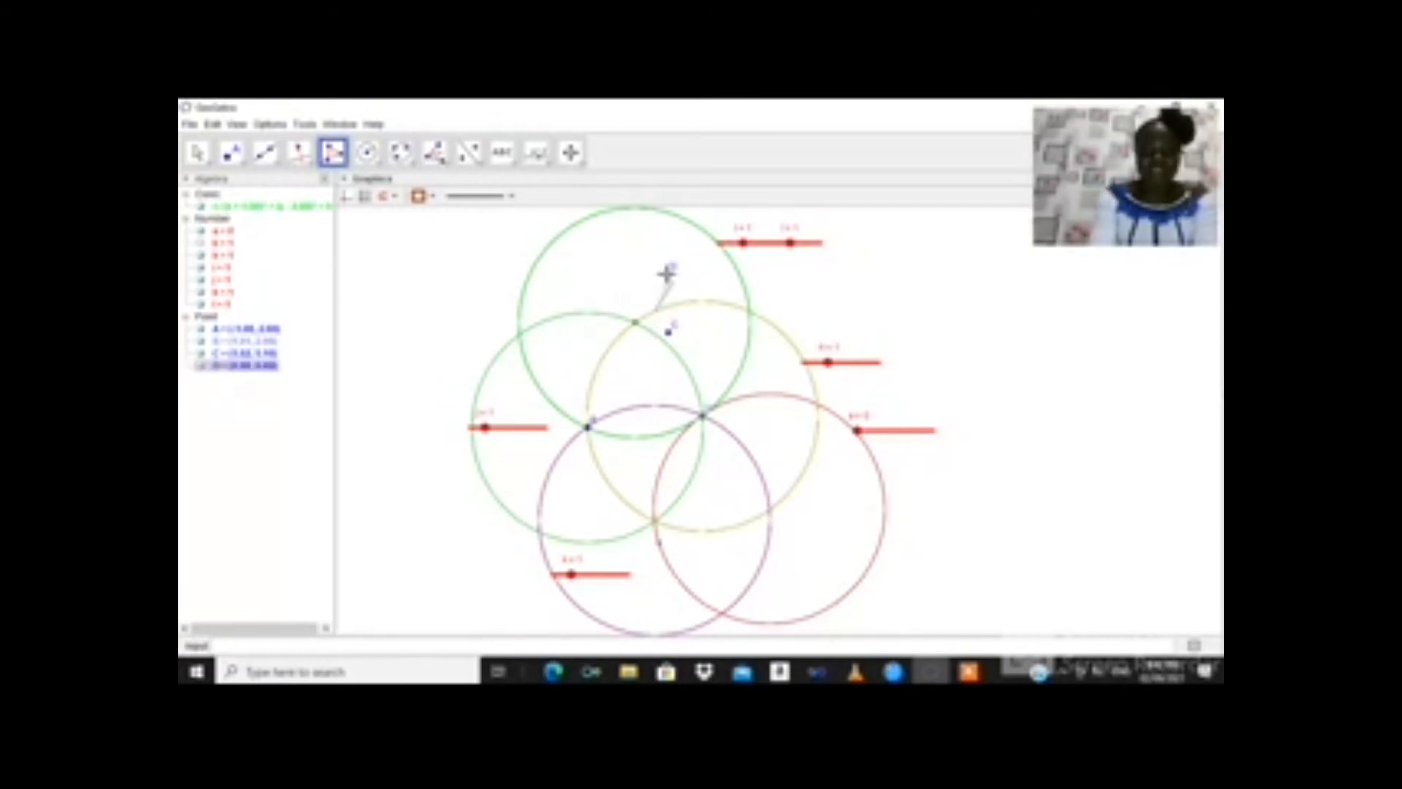
{"action": "right_click", "coordinate": [666, 272]}
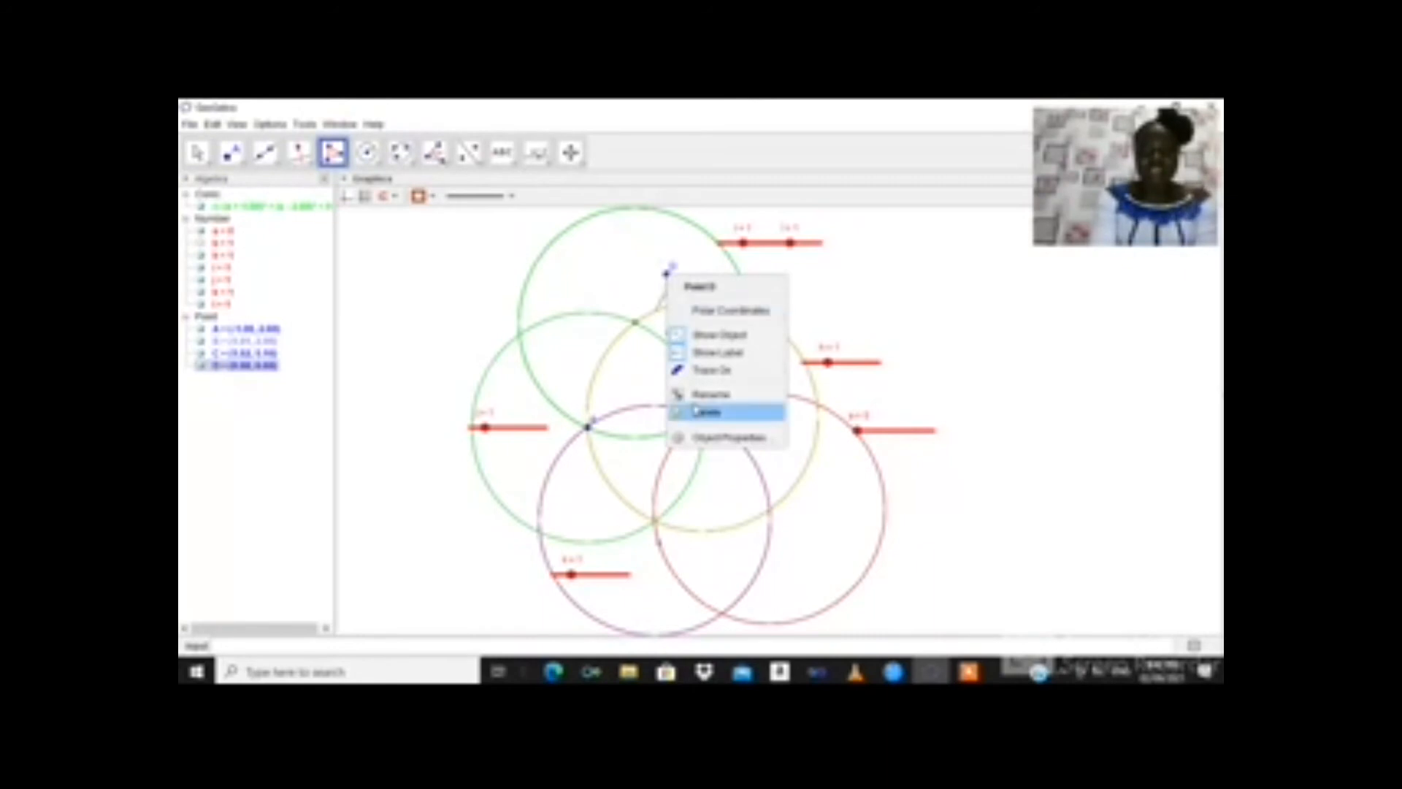
{"action": "left_click", "coordinate": [696, 414]}
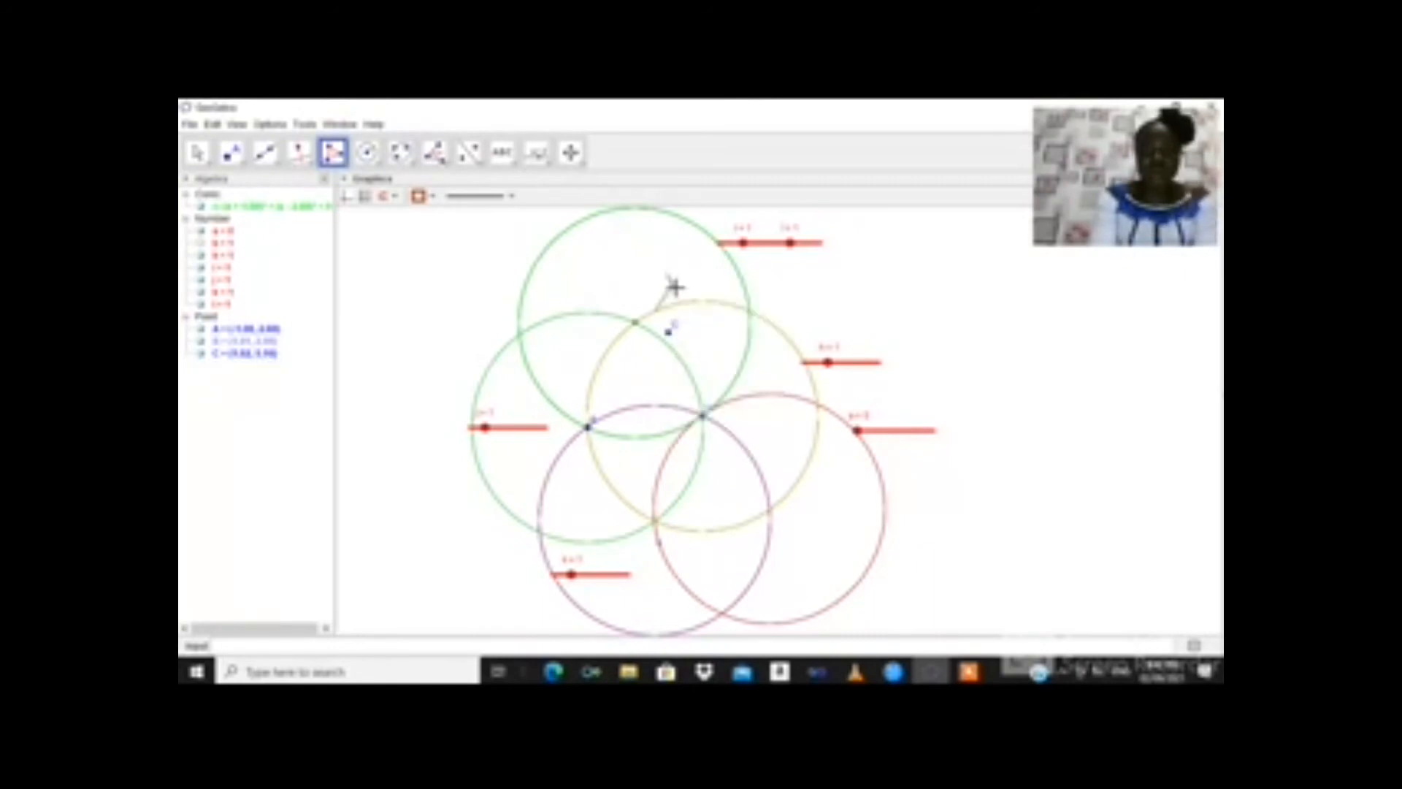
Step: Try to draw a polygon from free points around the leftover segment inside the uppermost green circle
{"action": "left_click", "coordinate": [617, 282]}
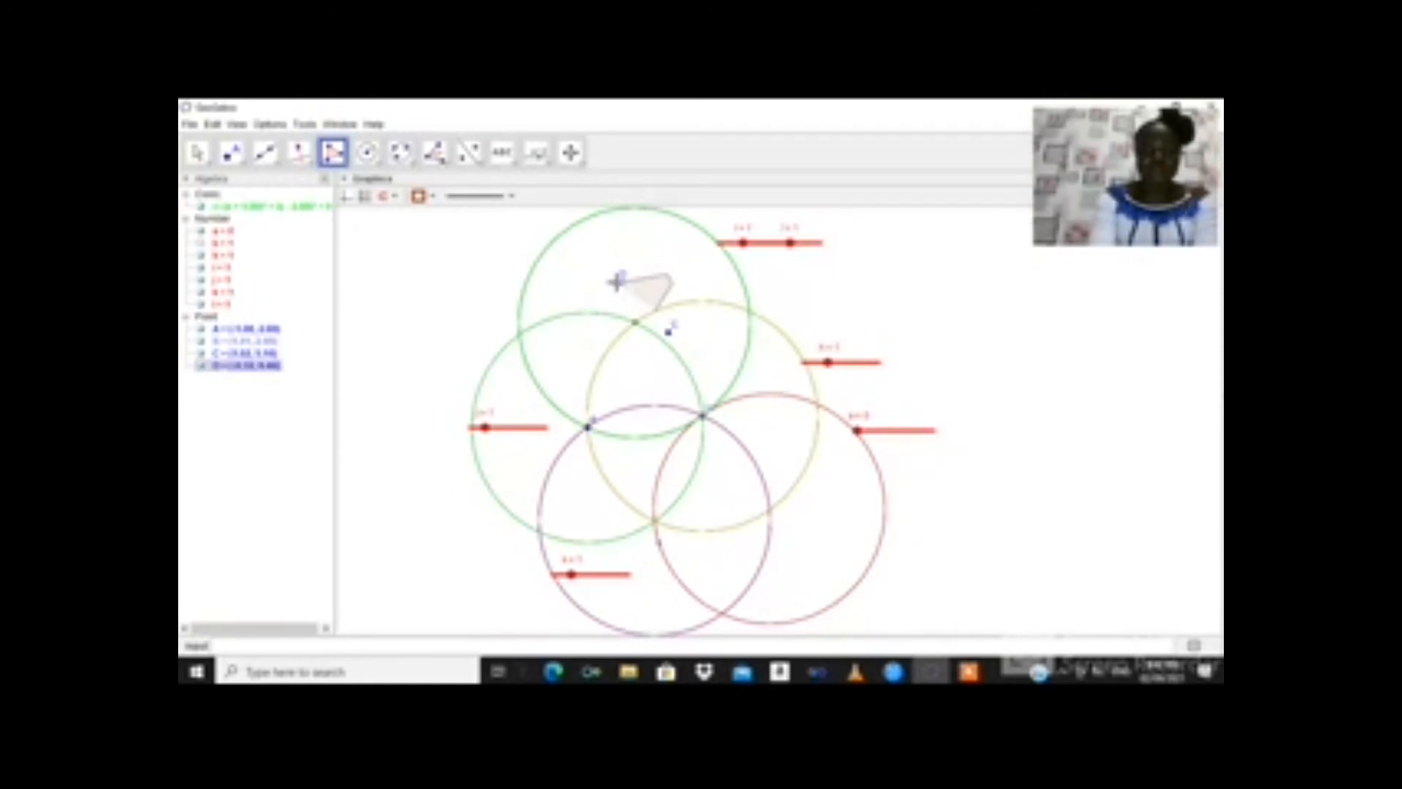
{"action": "left_click", "coordinate": [669, 276]}
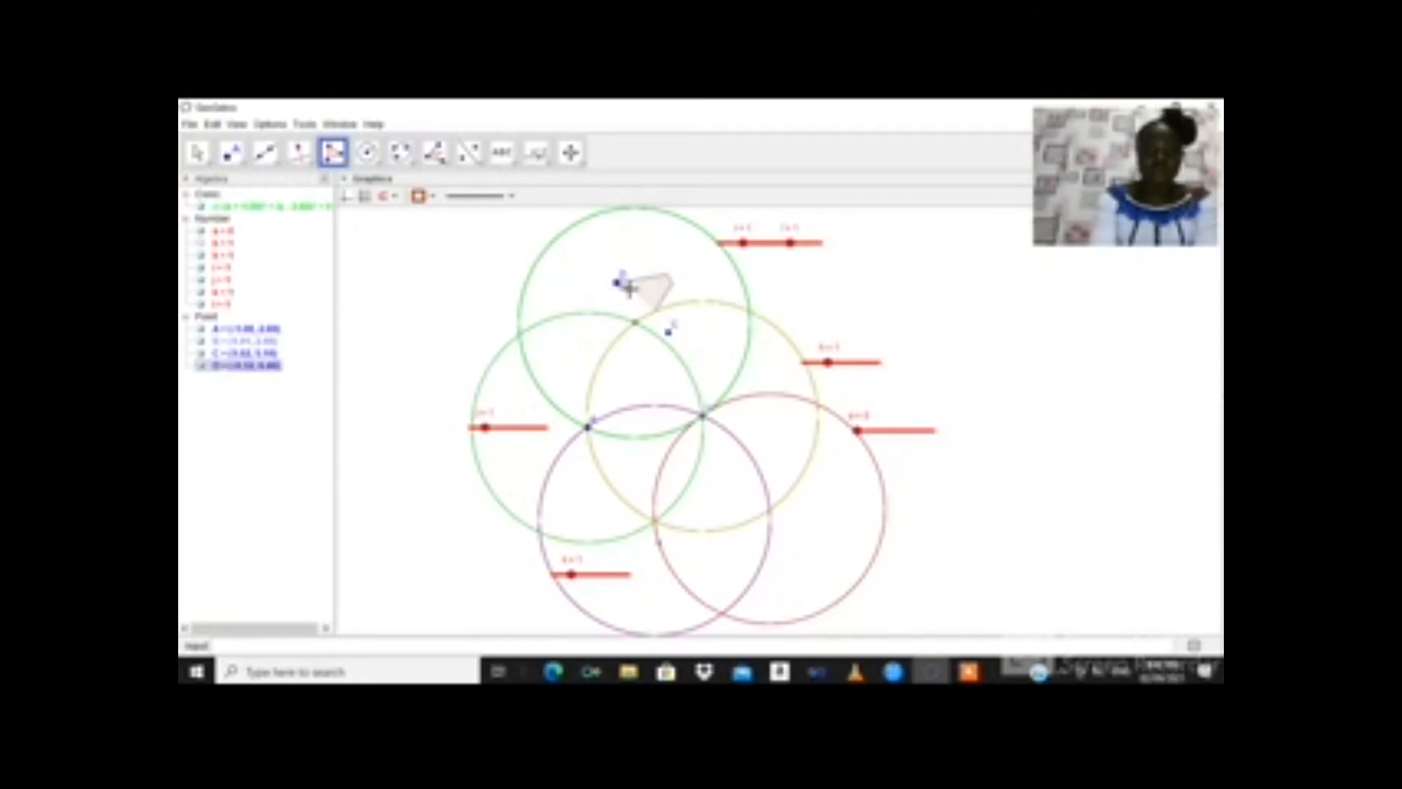
{"action": "left_click", "coordinate": [656, 310]}
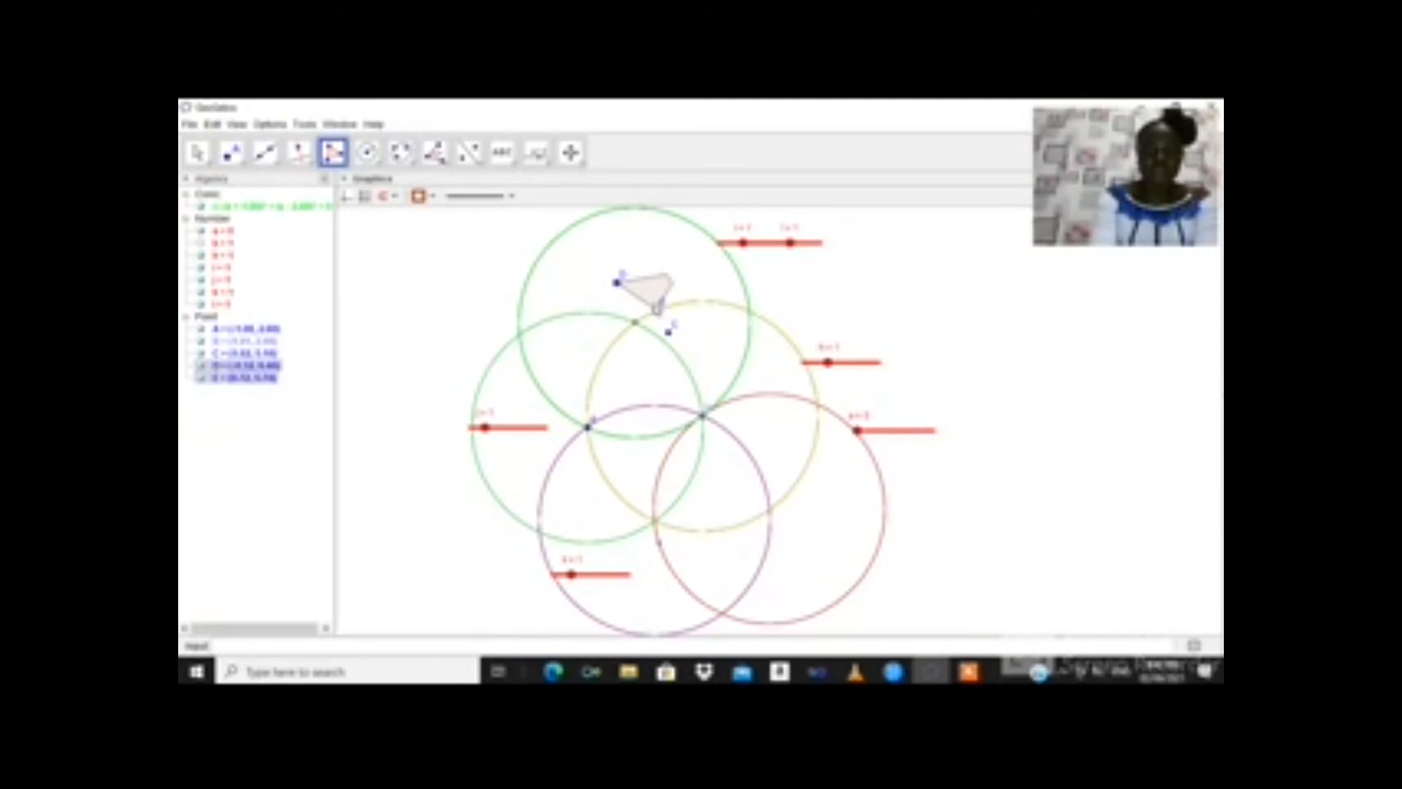
{"action": "left_click", "coordinate": [673, 280]}
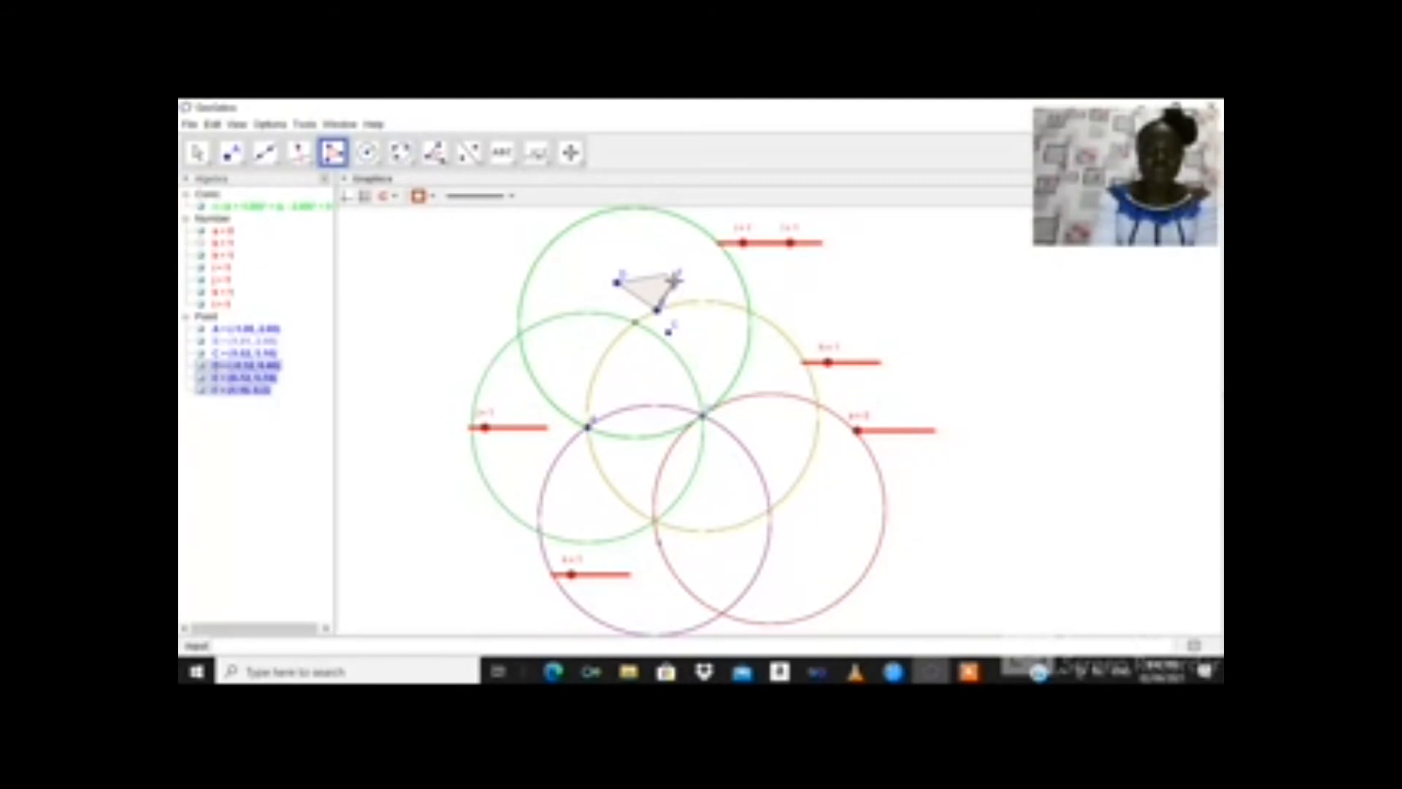
{"action": "double_click", "coordinate": [663, 274]}
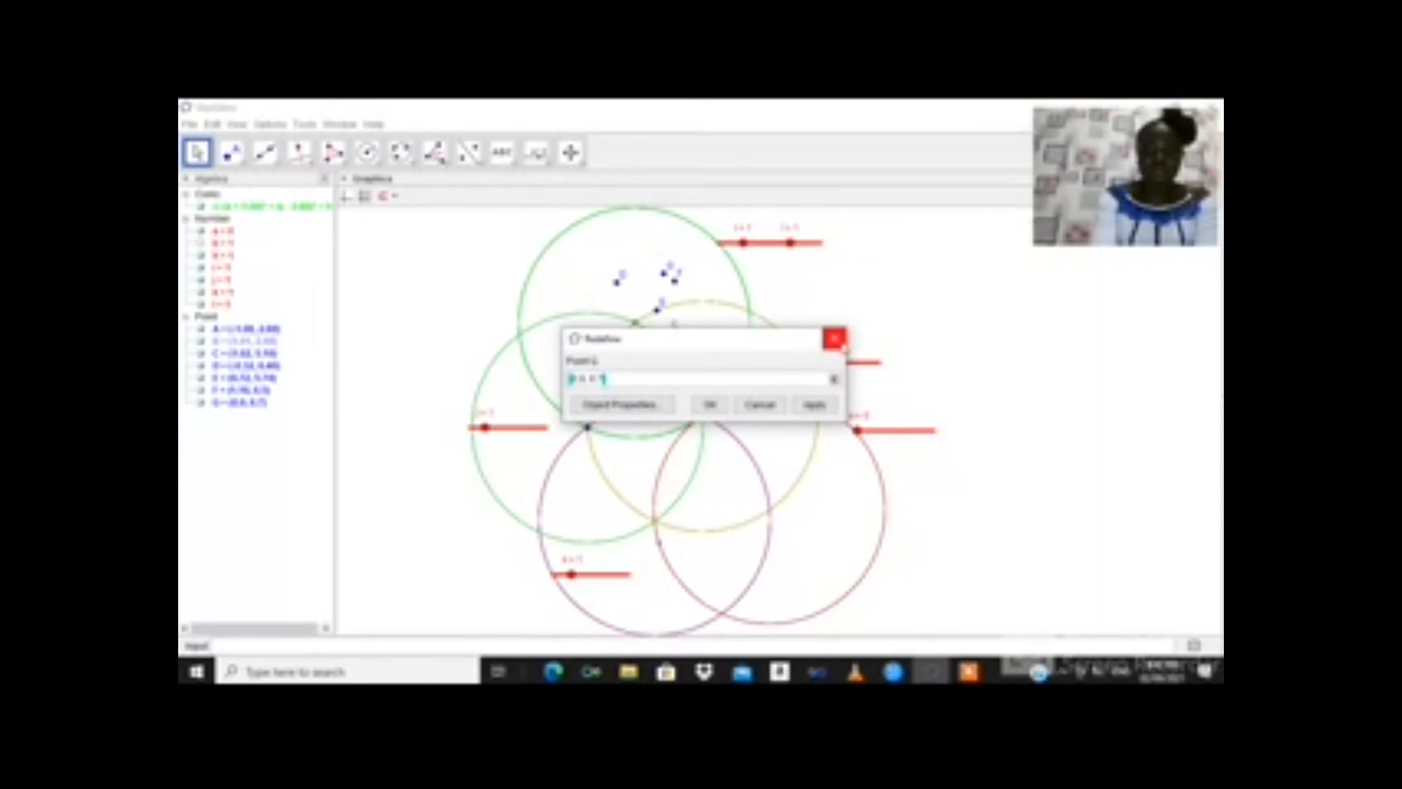
{"action": "left_click", "coordinate": [836, 339]}
{"action": "left_click", "coordinate": [668, 272]}
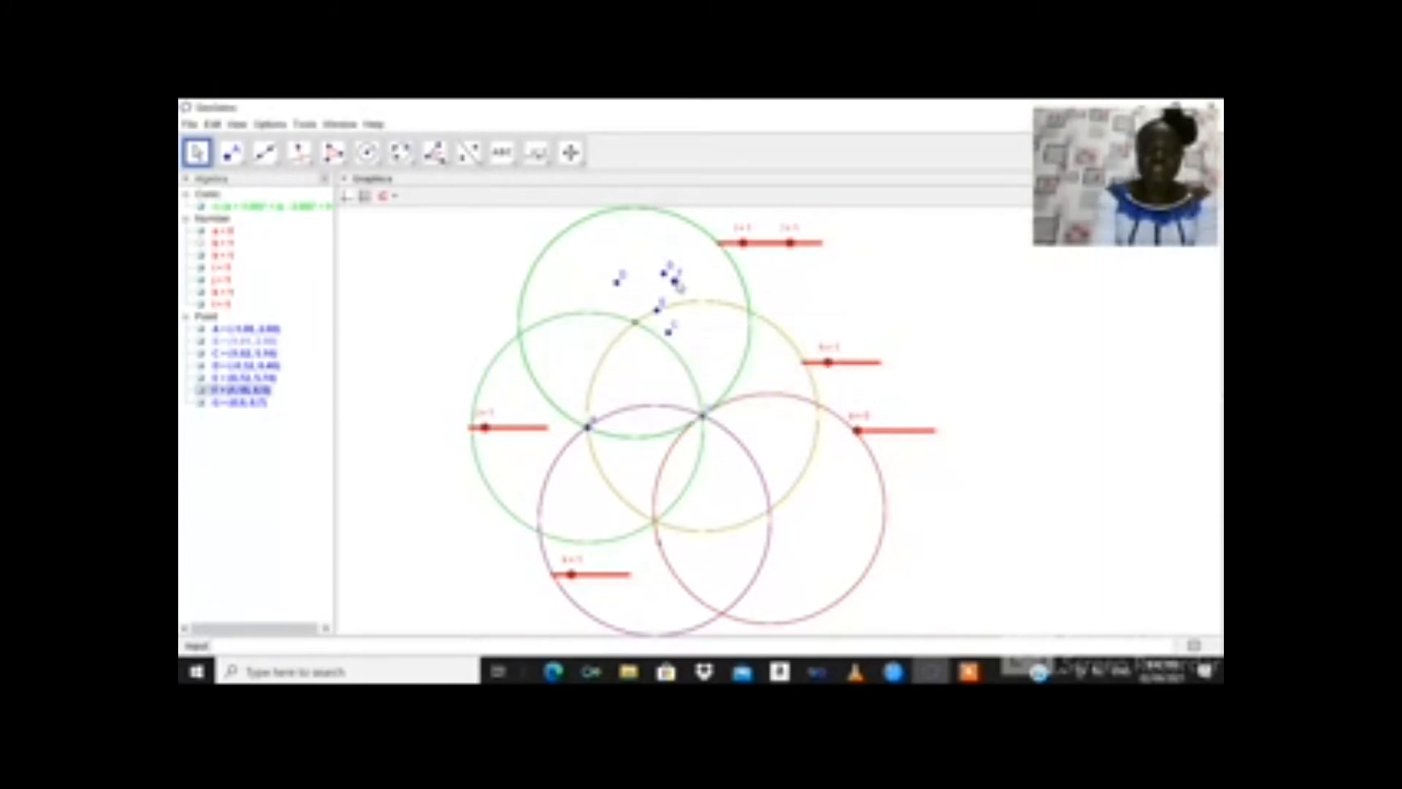
Step: Delete the stray points F and G inside the uppermost green circle
{"action": "right_click", "coordinate": [679, 287]}
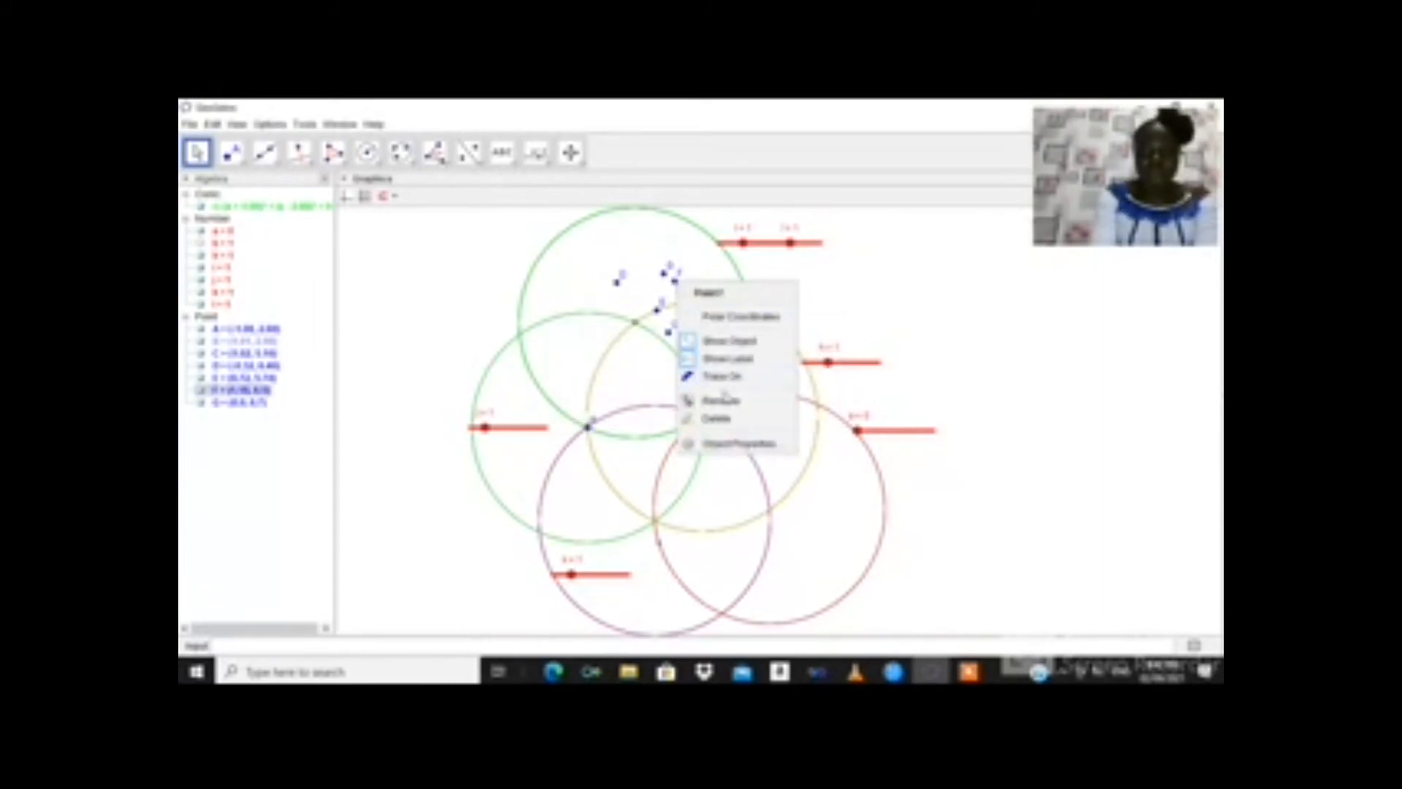
{"action": "left_click", "coordinate": [715, 417]}
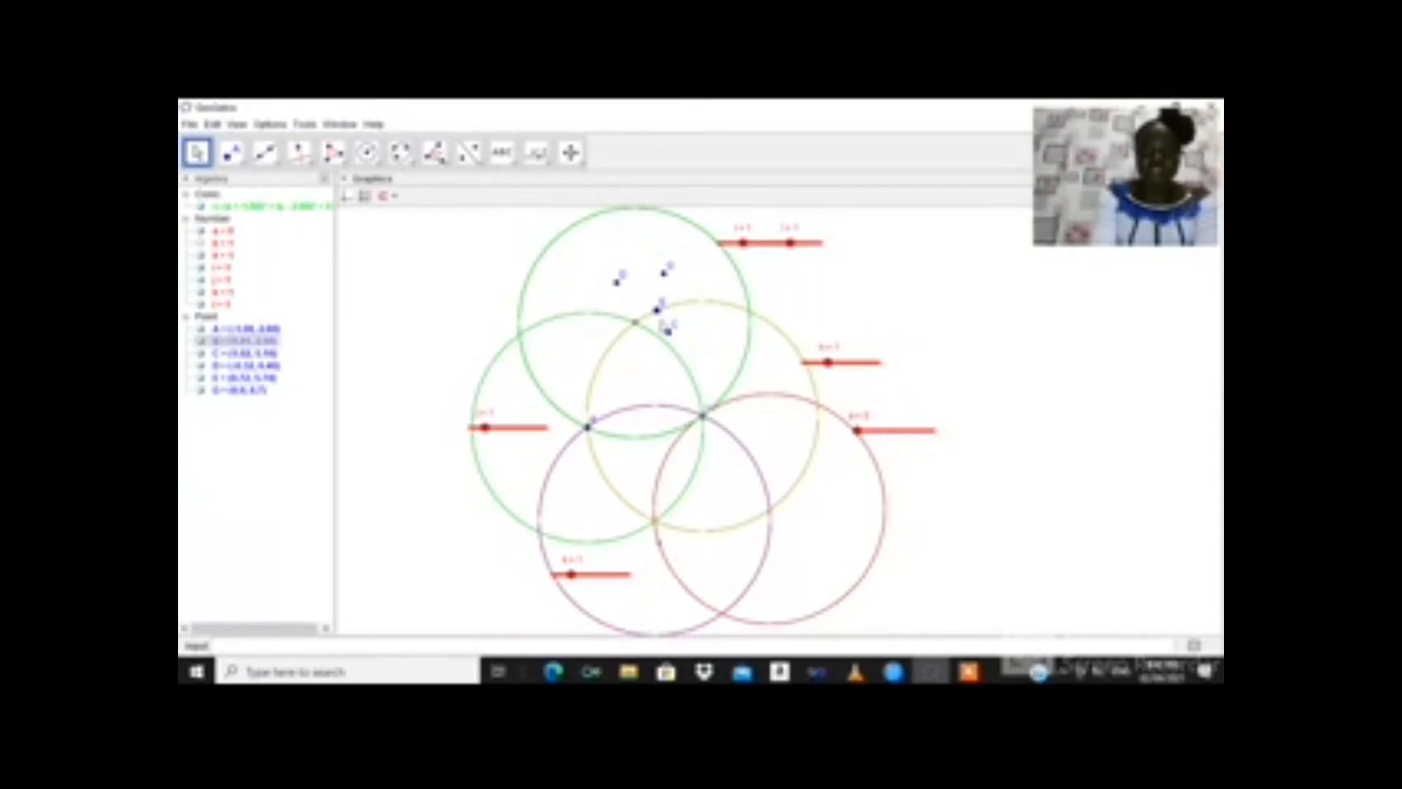
{"action": "left_click", "coordinate": [666, 273]}
{"action": "right_click", "coordinate": [666, 273]}
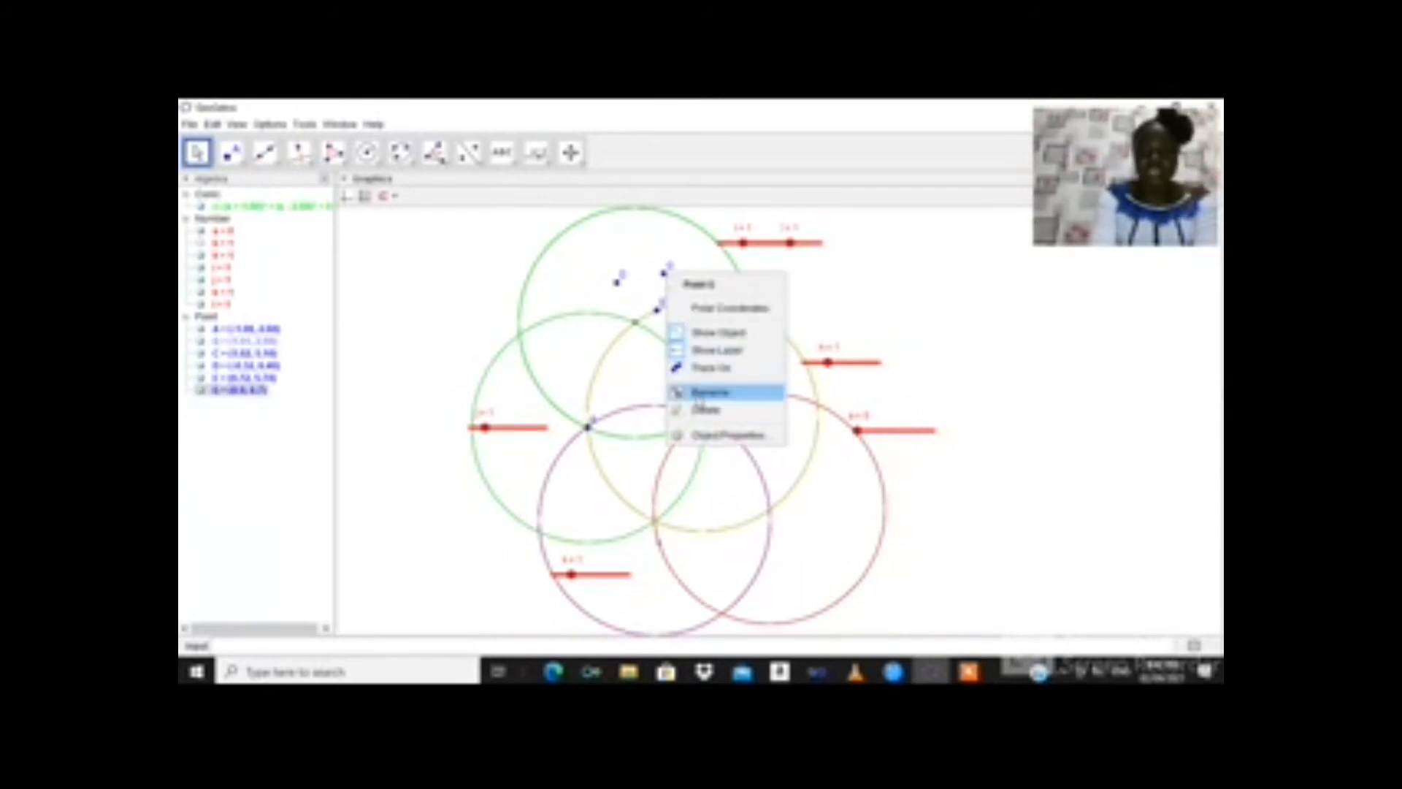
{"action": "left_click", "coordinate": [703, 412]}
Step: Delete the stray points D and C inside the uppermost green circle
{"action": "left_click", "coordinate": [622, 291]}
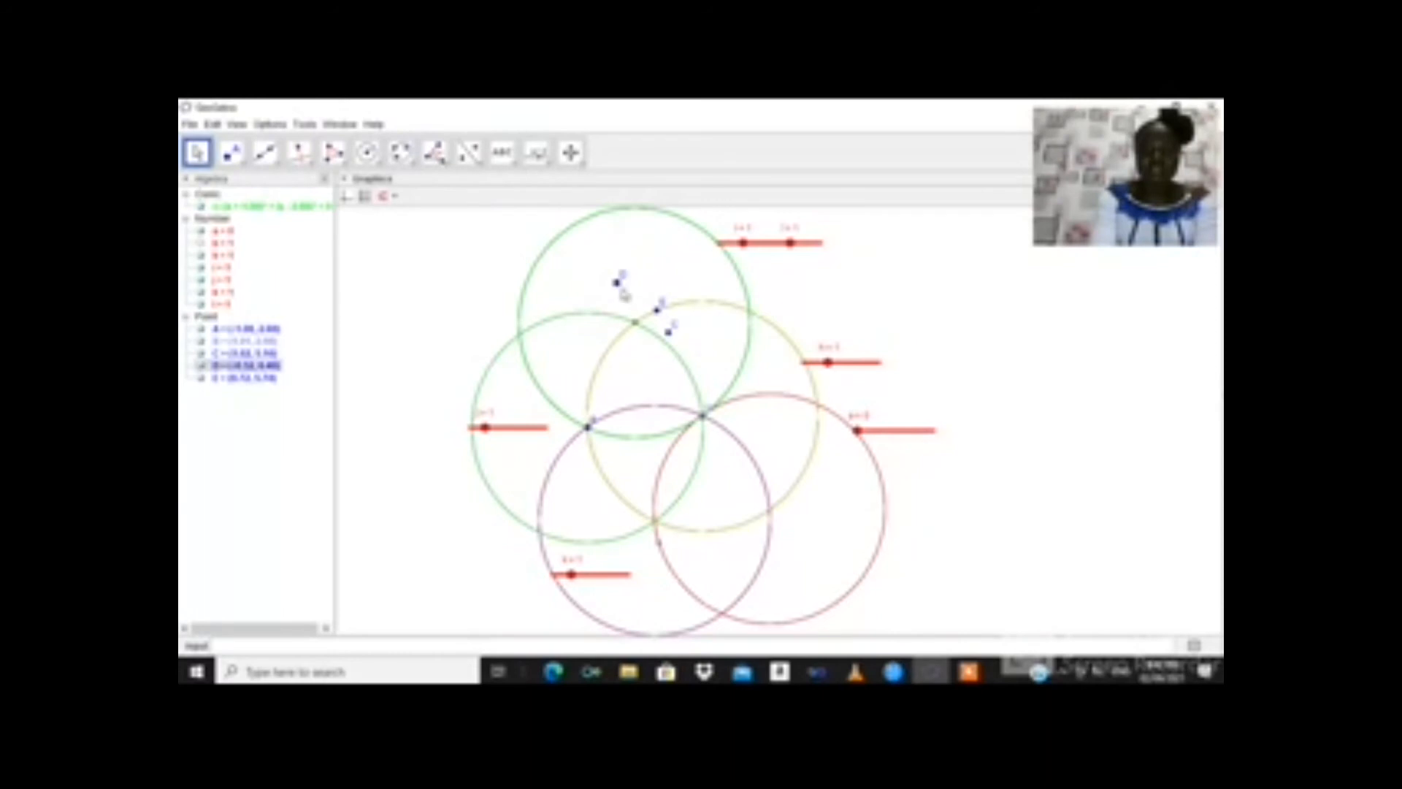
{"action": "right_click", "coordinate": [618, 285]}
{"action": "left_click", "coordinate": [828, 362]}
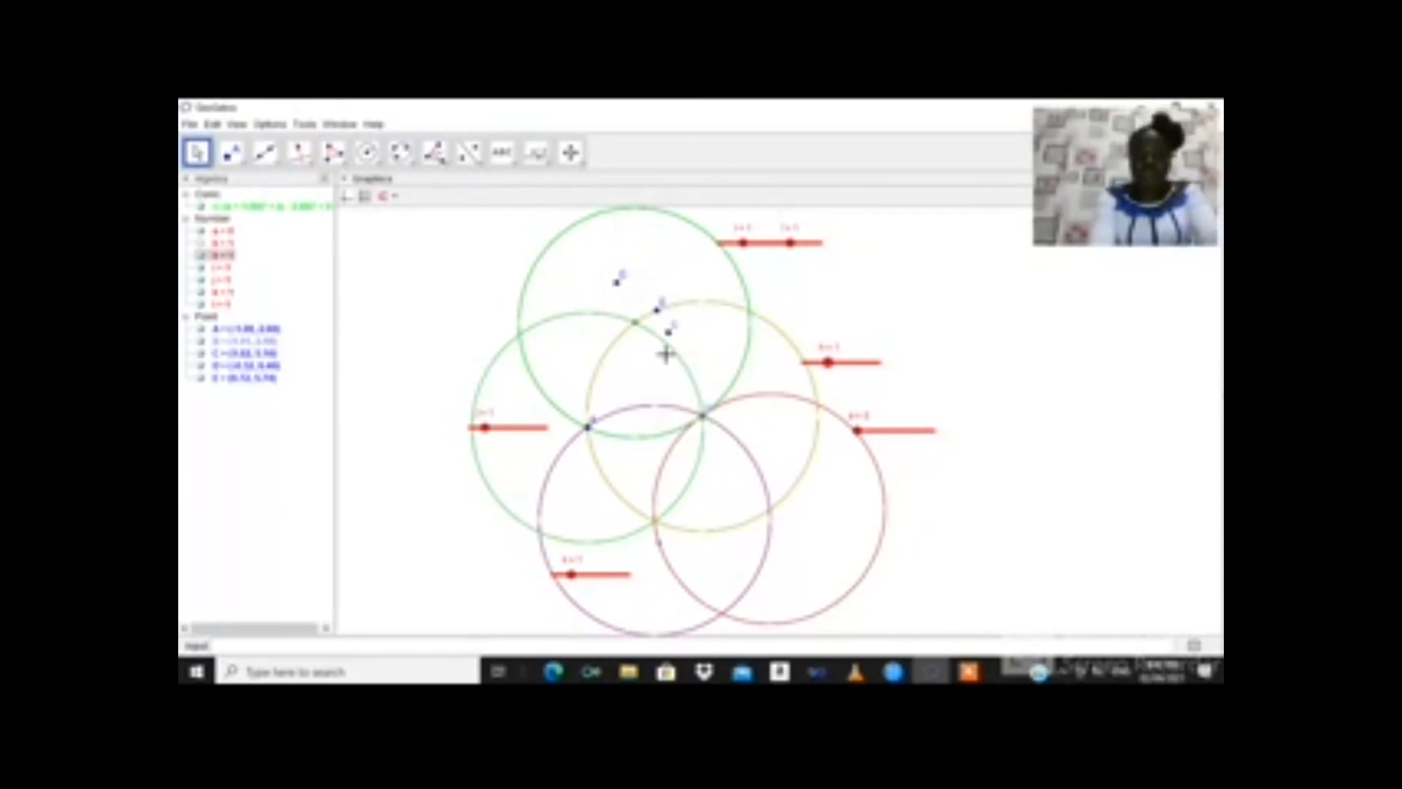
{"action": "right_click", "coordinate": [618, 283]}
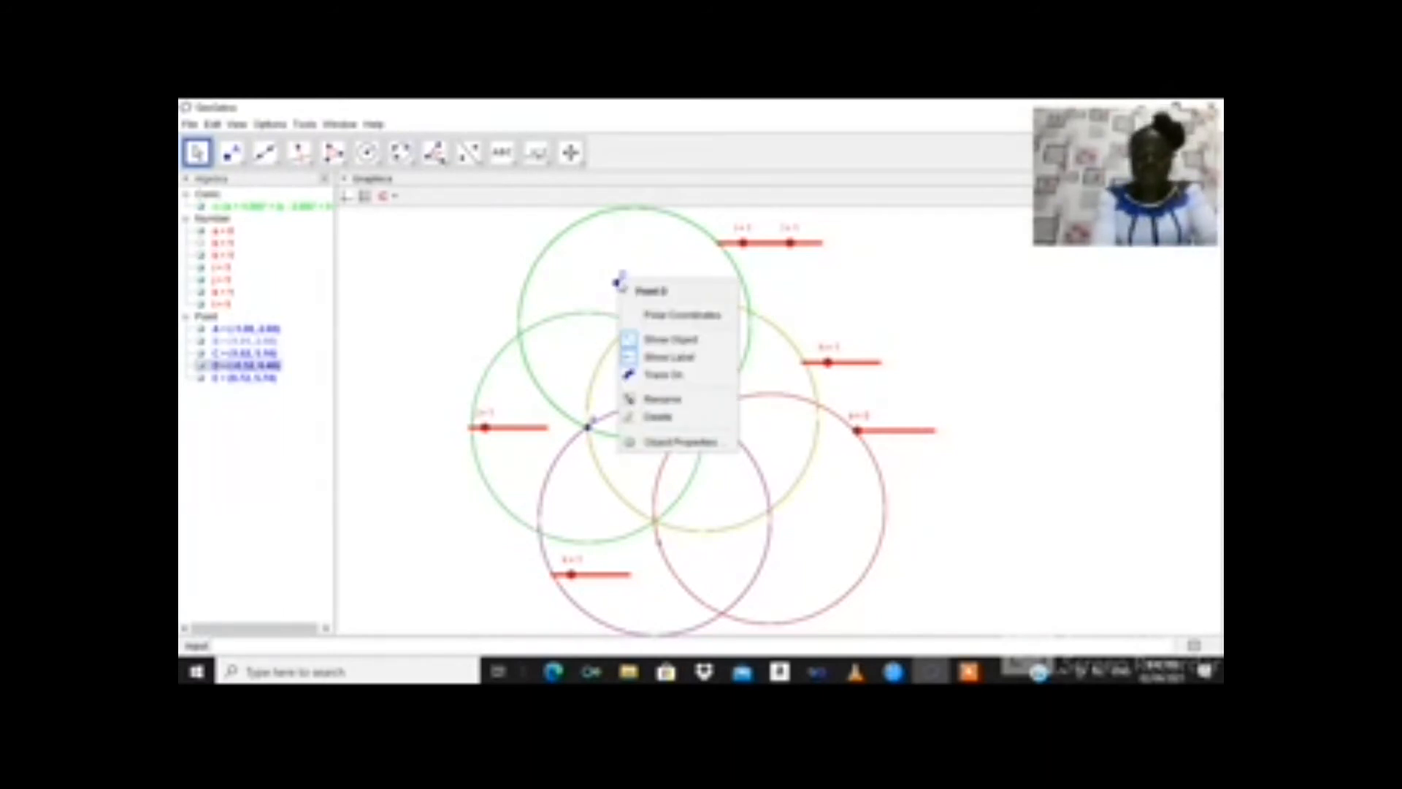
{"action": "left_click", "coordinate": [652, 418]}
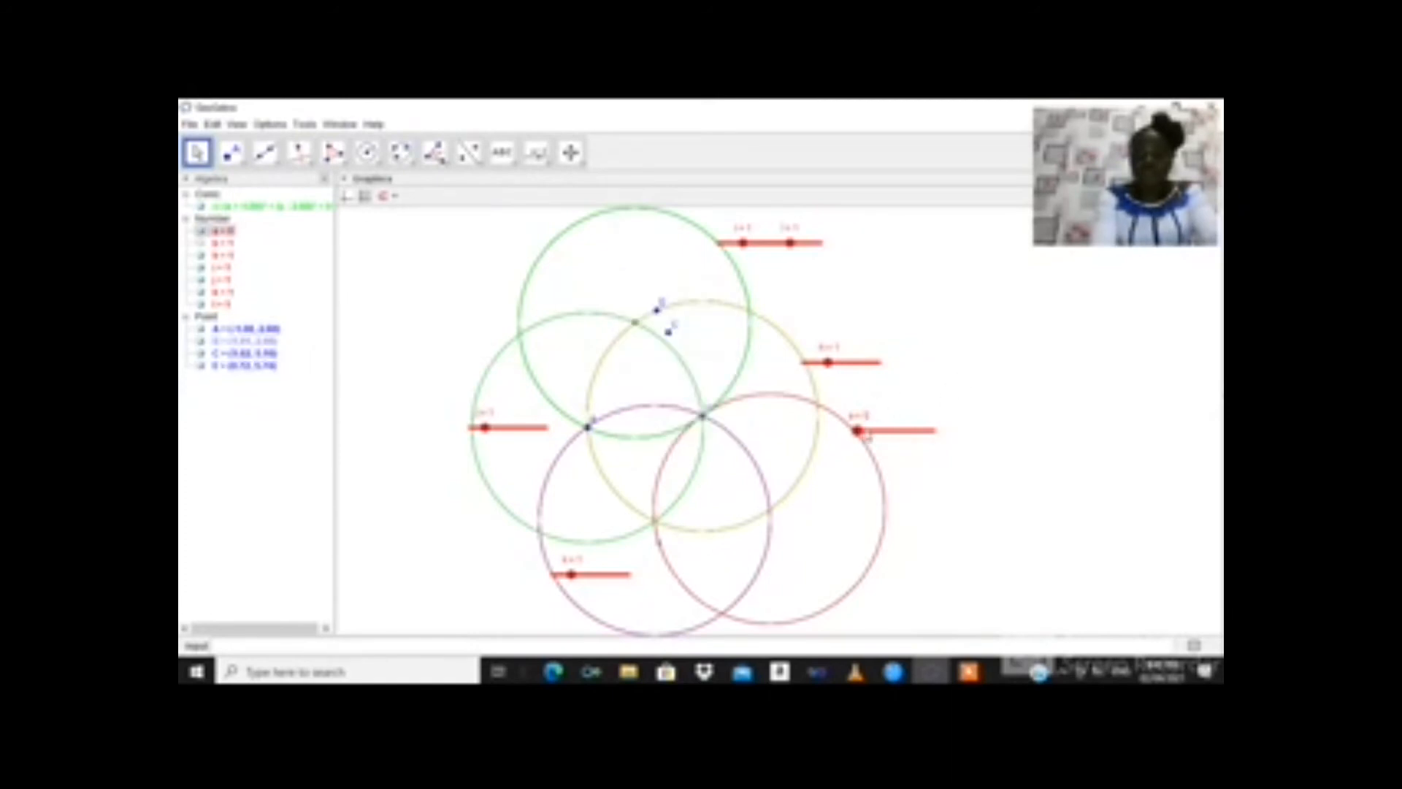
{"action": "left_click", "coordinate": [670, 335]}
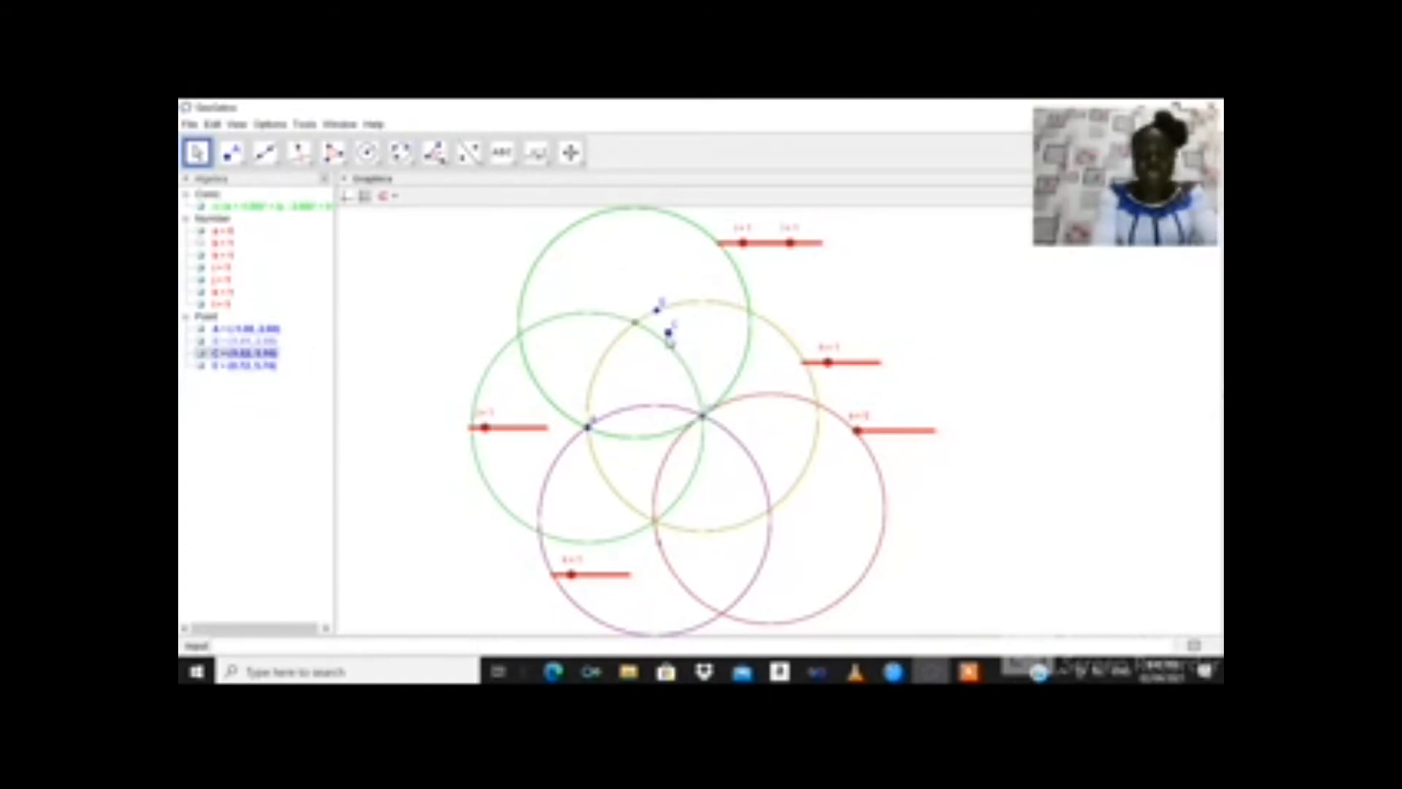
{"action": "right_click", "coordinate": [667, 334]}
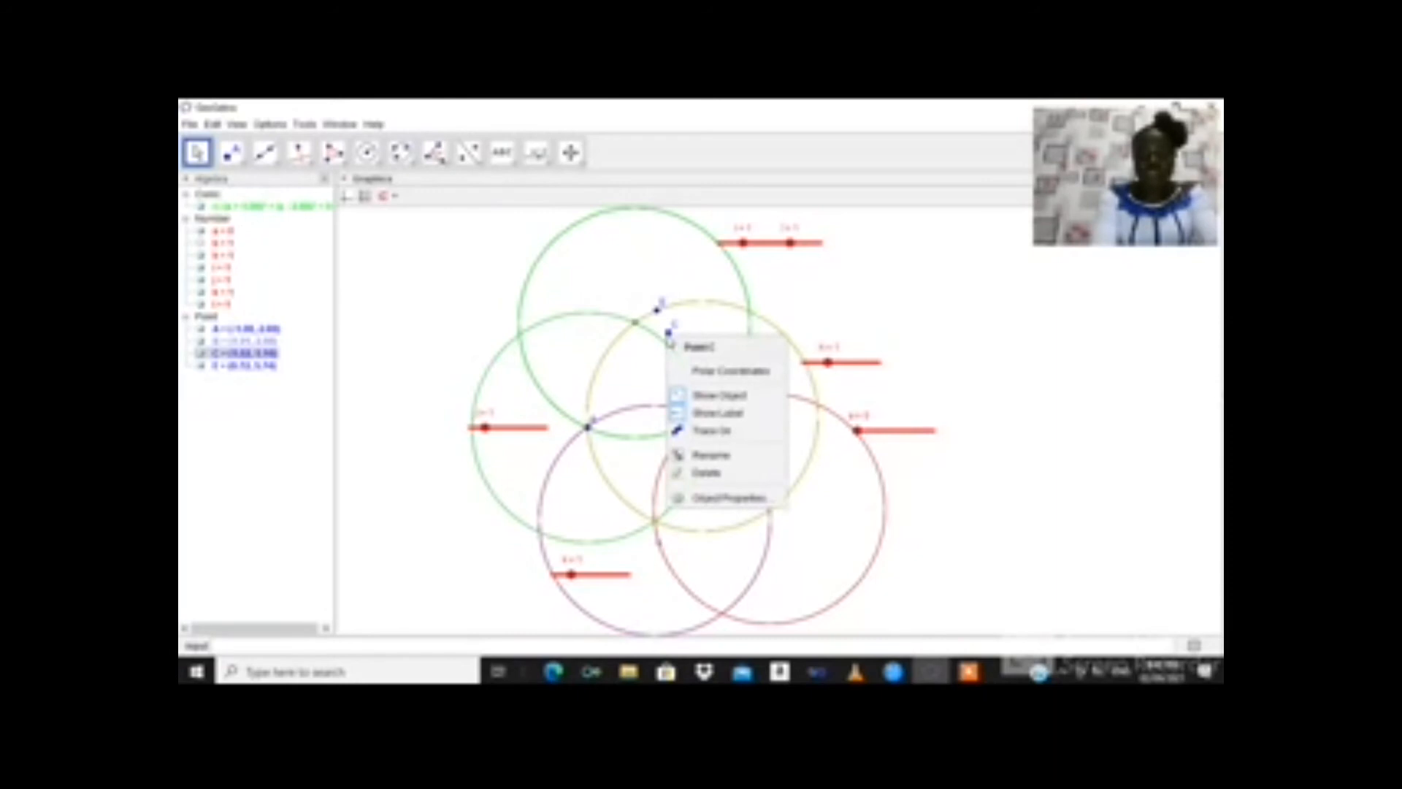
{"action": "left_click", "coordinate": [703, 473]}
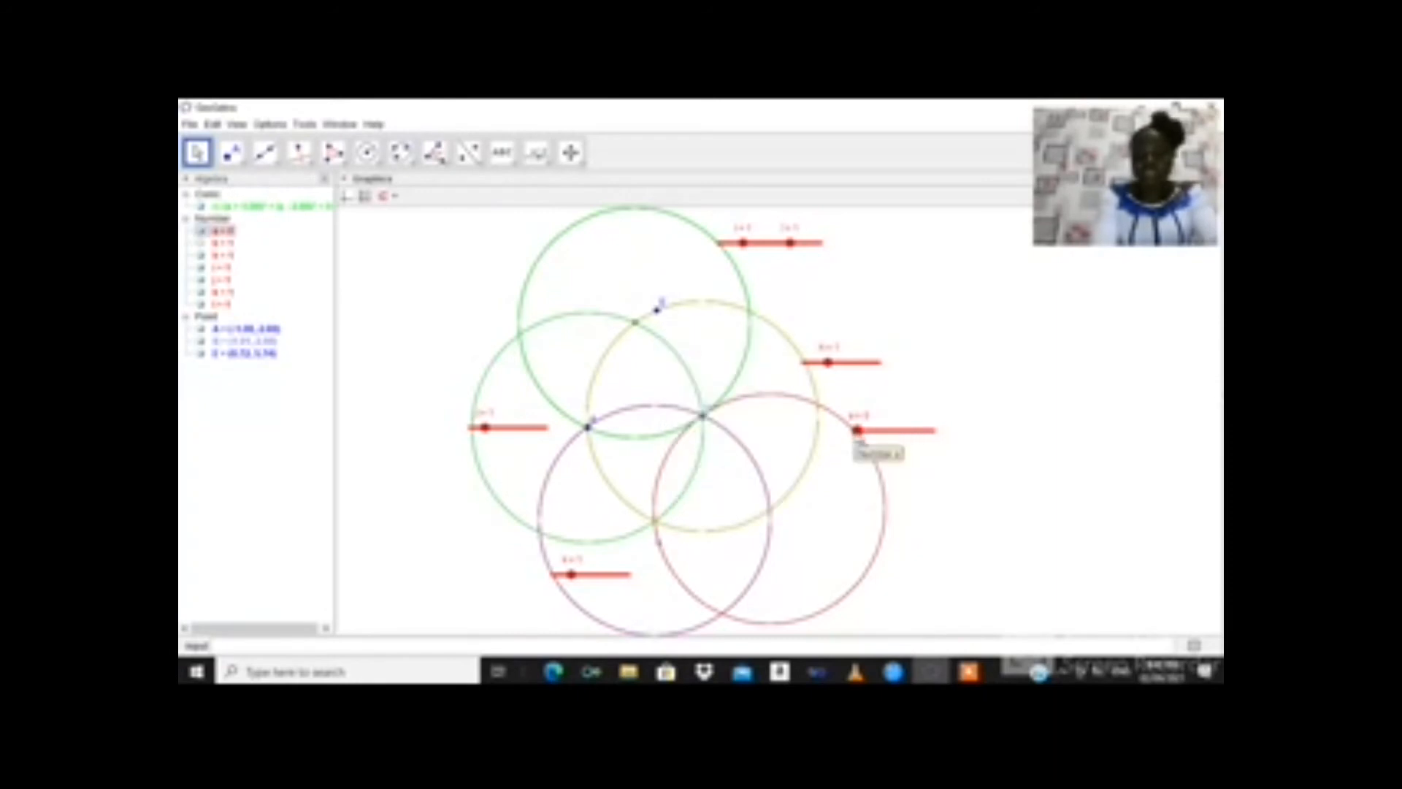
Step: Turn on animation for slider a beside the red circle
{"action": "right_click", "coordinate": [857, 432]}
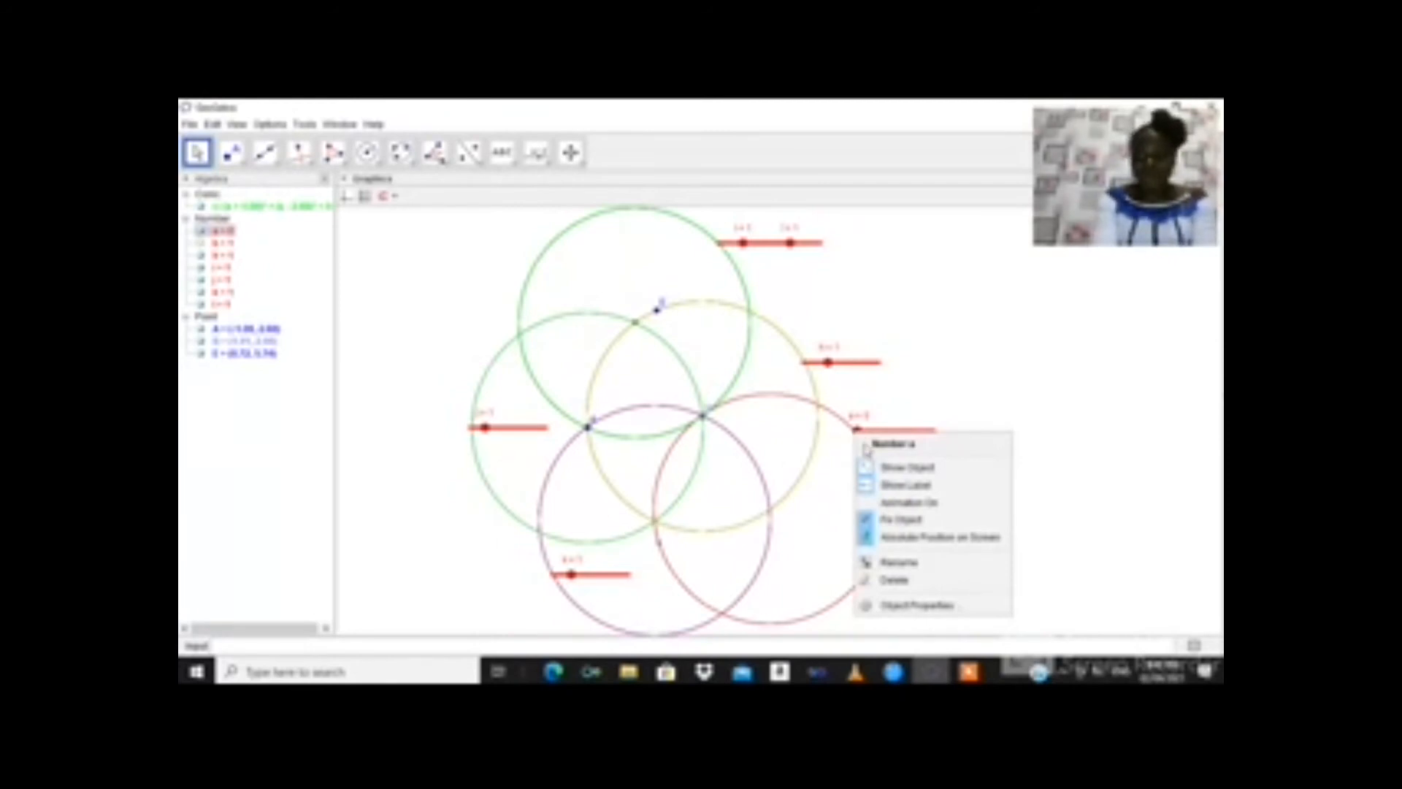
{"action": "left_click", "coordinate": [885, 503]}
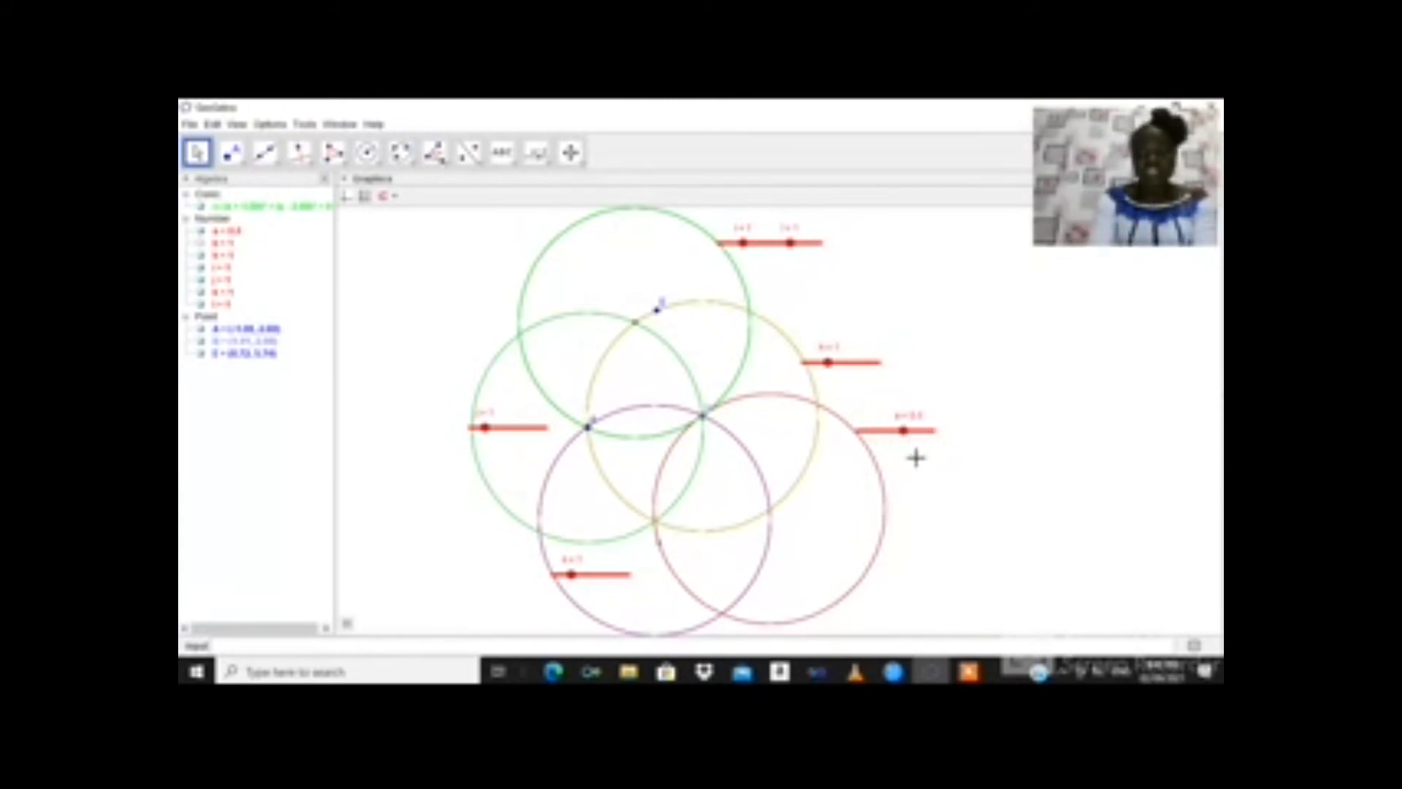
{"action": "right_click", "coordinate": [883, 490]}
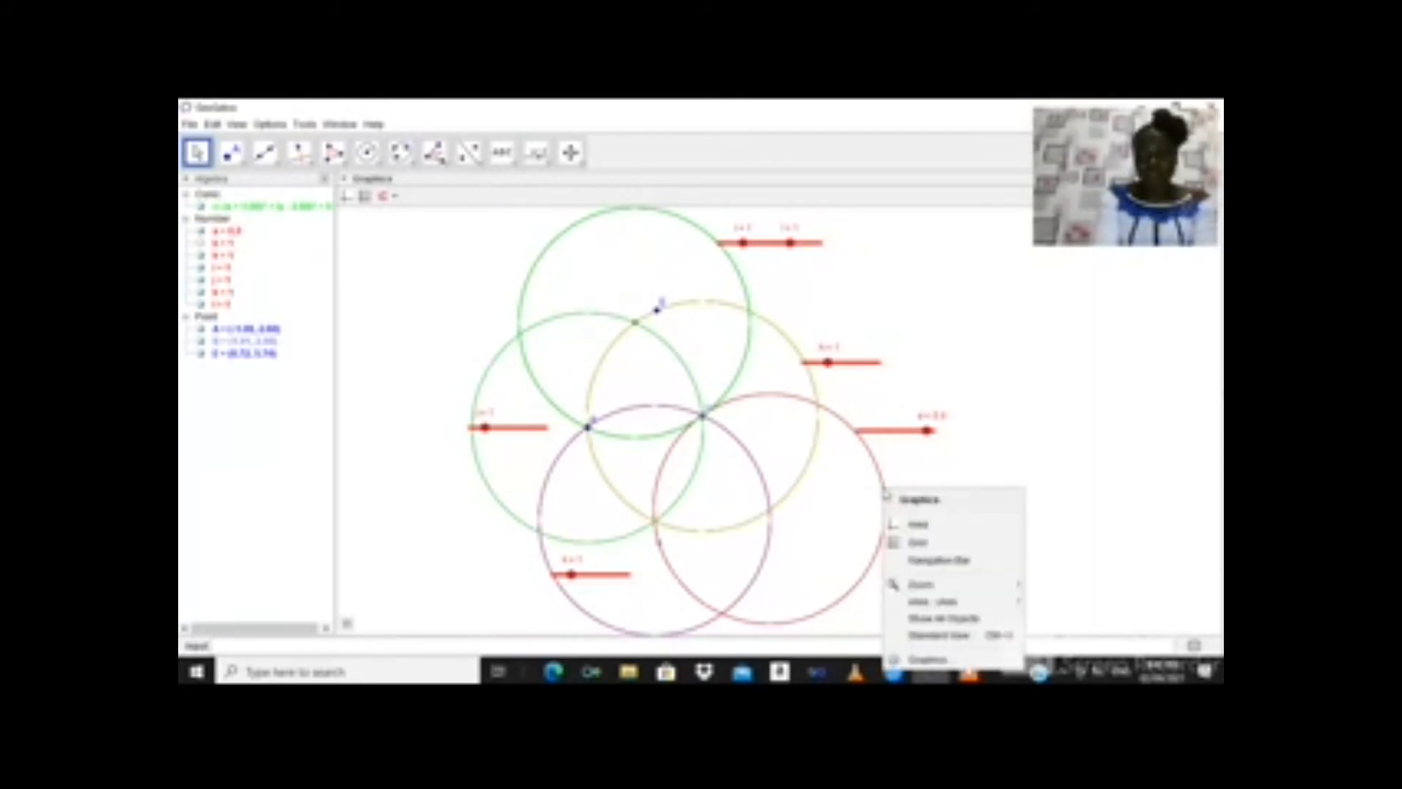
{"action": "left_click", "coordinate": [871, 465]}
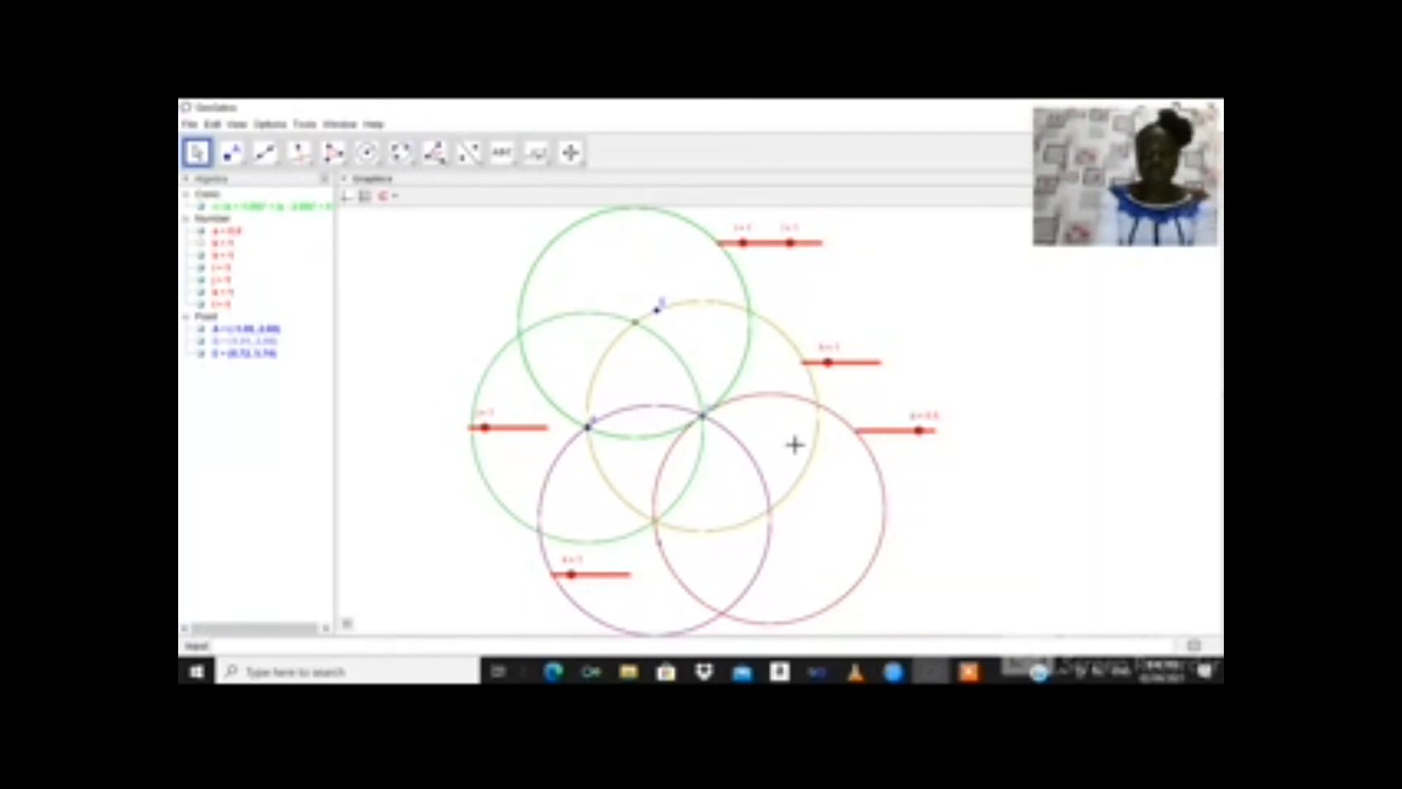
Step: Turn on animation for slider h beside the yellow circle and slider i beside the uppermost green circle
{"action": "left_click", "coordinate": [828, 361]}
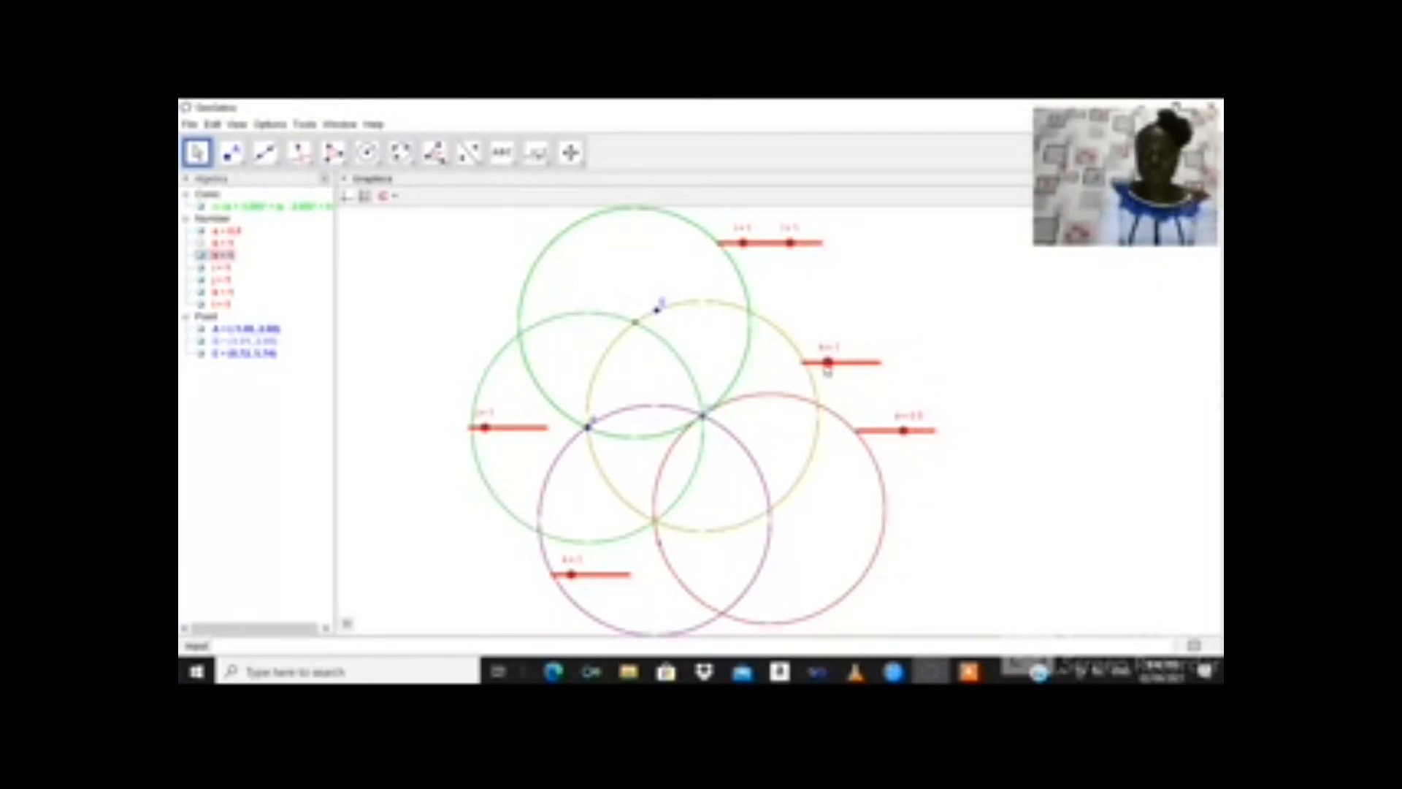
{"action": "right_click", "coordinate": [827, 367]}
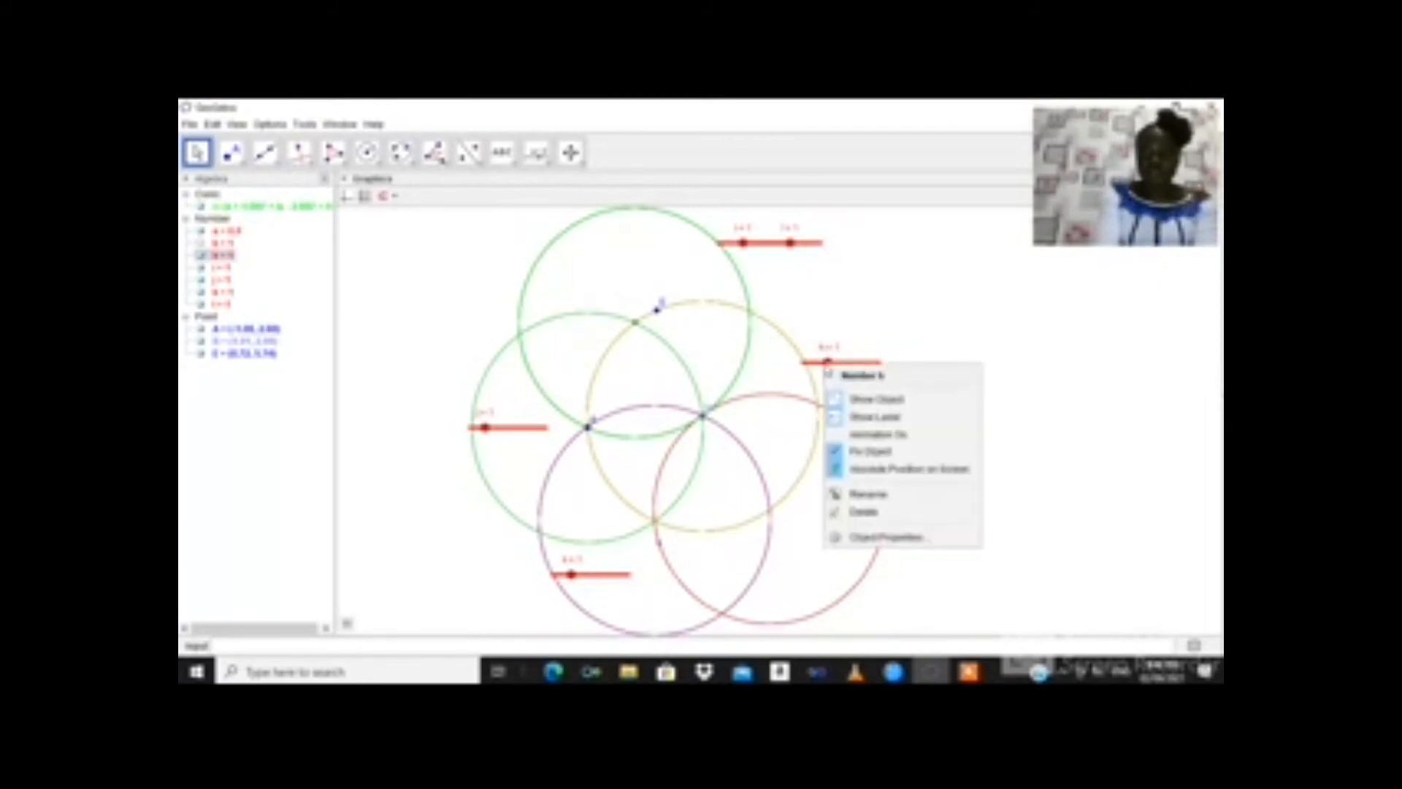
{"action": "left_click", "coordinate": [860, 435]}
{"action": "left_click", "coordinate": [743, 243]}
{"action": "right_click", "coordinate": [745, 244]}
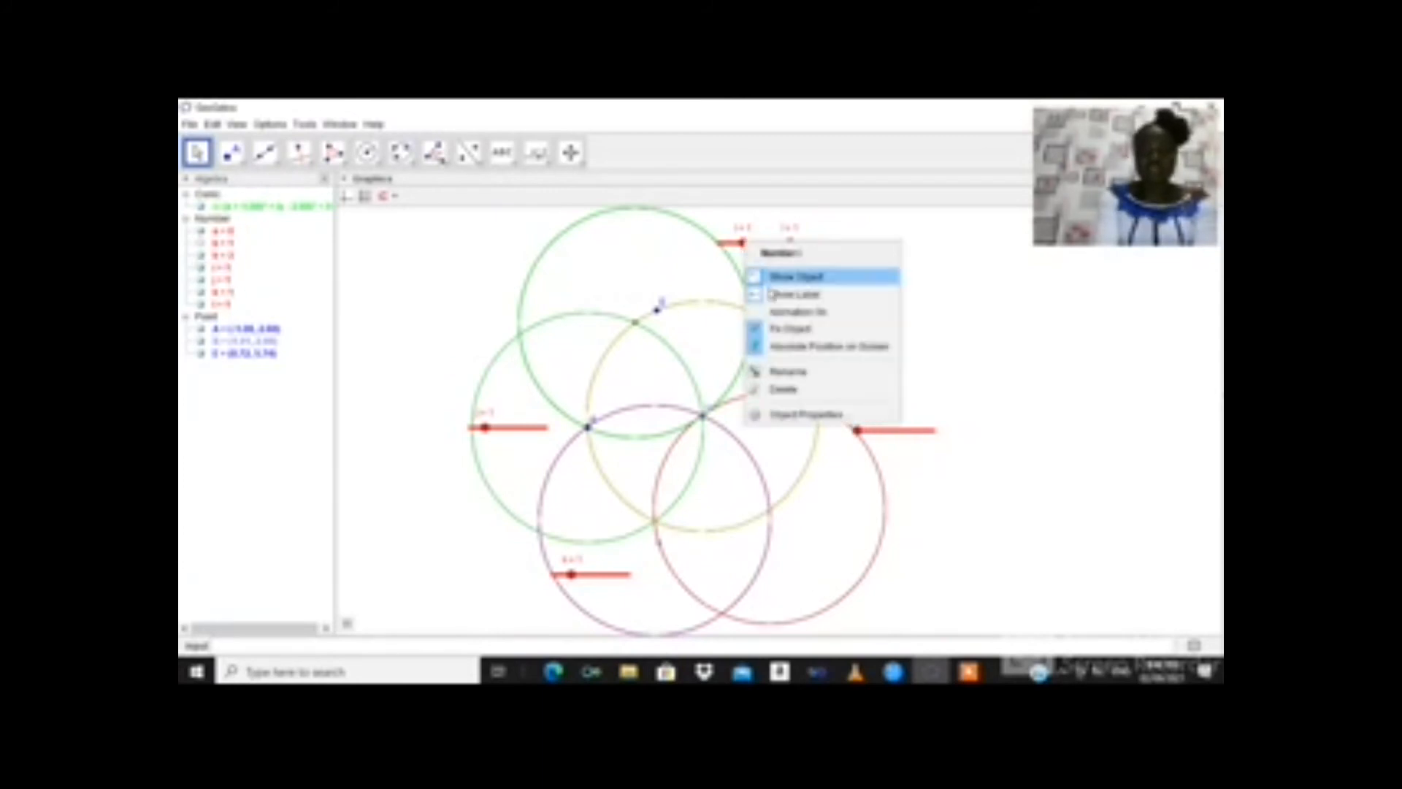
{"action": "left_click", "coordinate": [785, 314]}
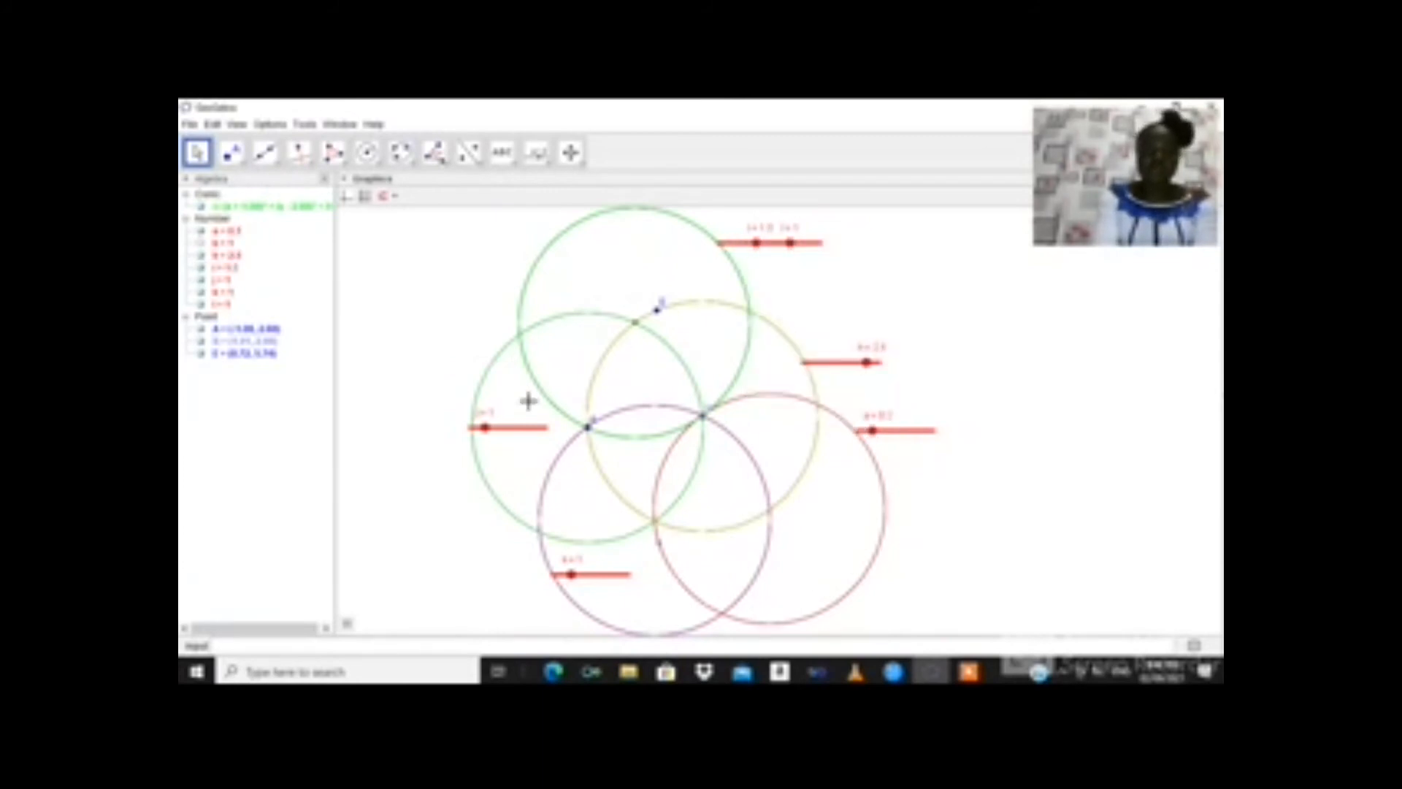
Step: Turn on animation for slider j on the left green circle and slider k on the purple circle
{"action": "left_click", "coordinate": [484, 434]}
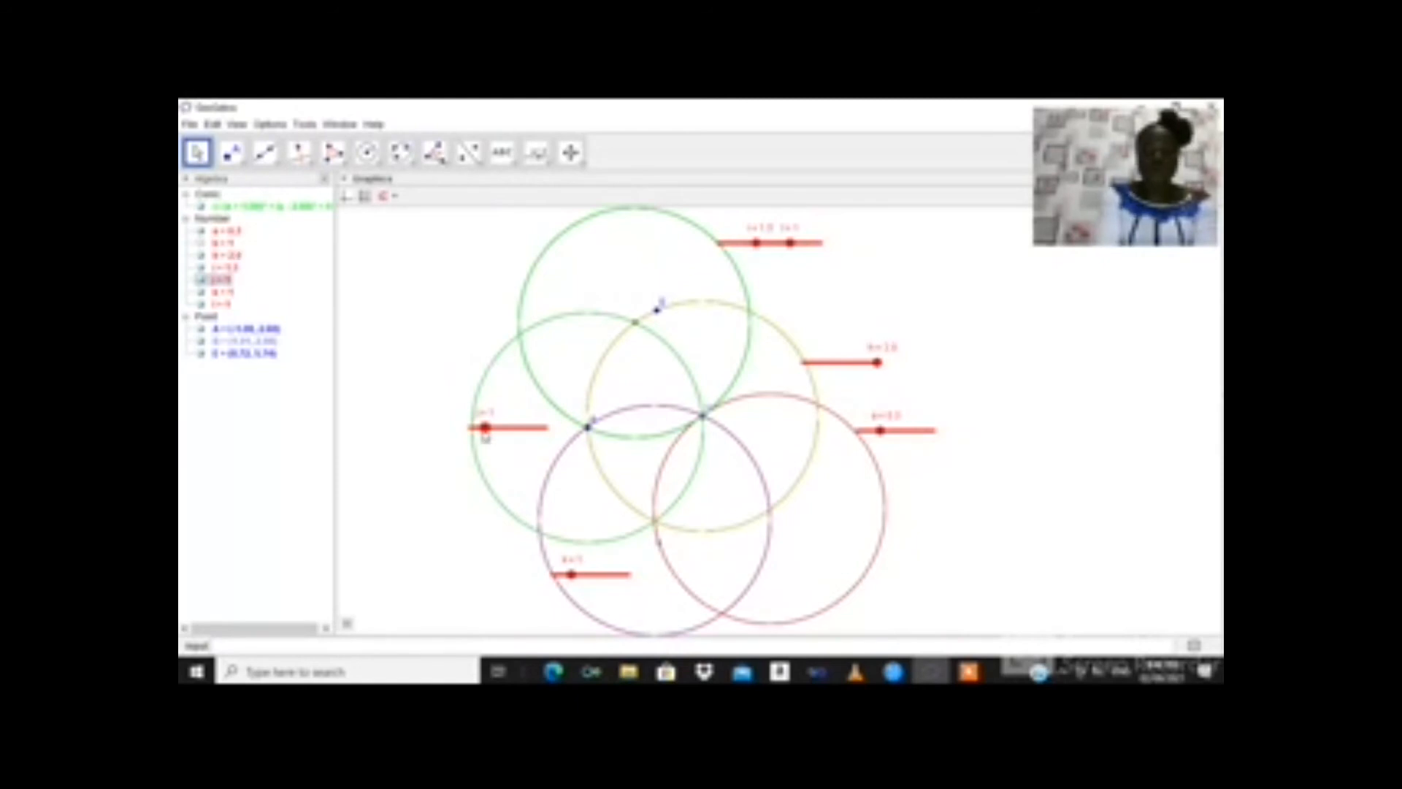
{"action": "right_click", "coordinate": [484, 432]}
{"action": "left_click", "coordinate": [511, 500]}
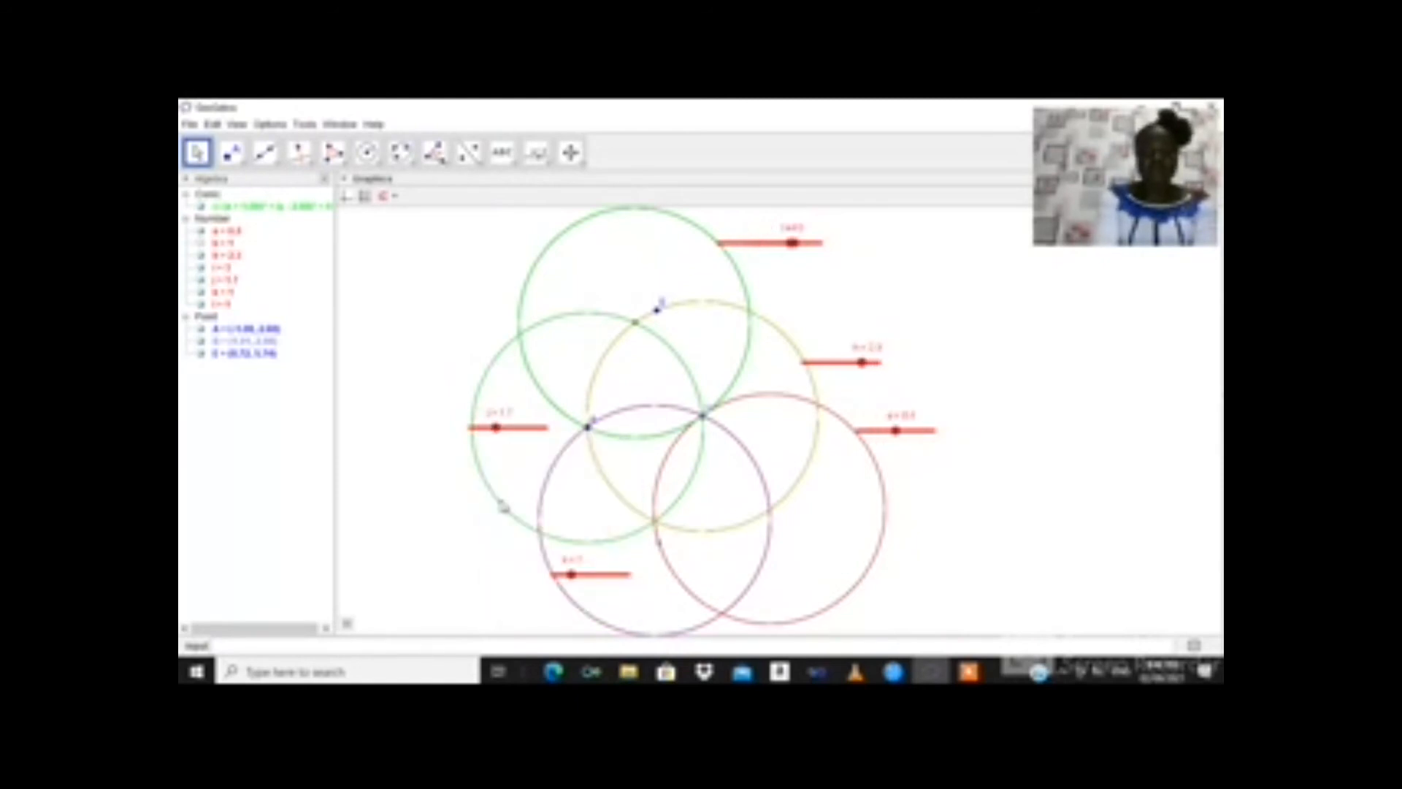
{"action": "left_click", "coordinate": [573, 577]}
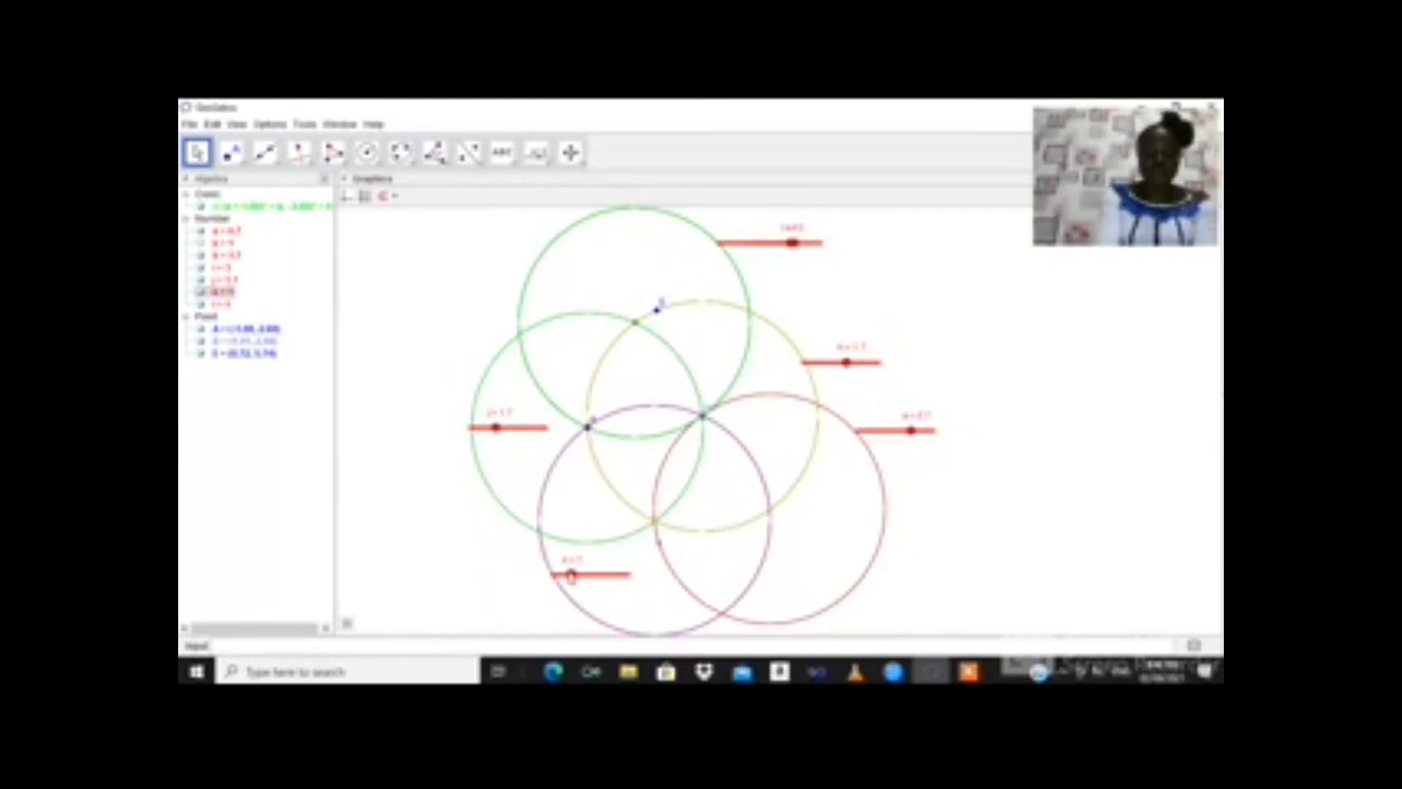
{"action": "right_click", "coordinate": [571, 576]}
{"action": "left_click", "coordinate": [591, 572]}
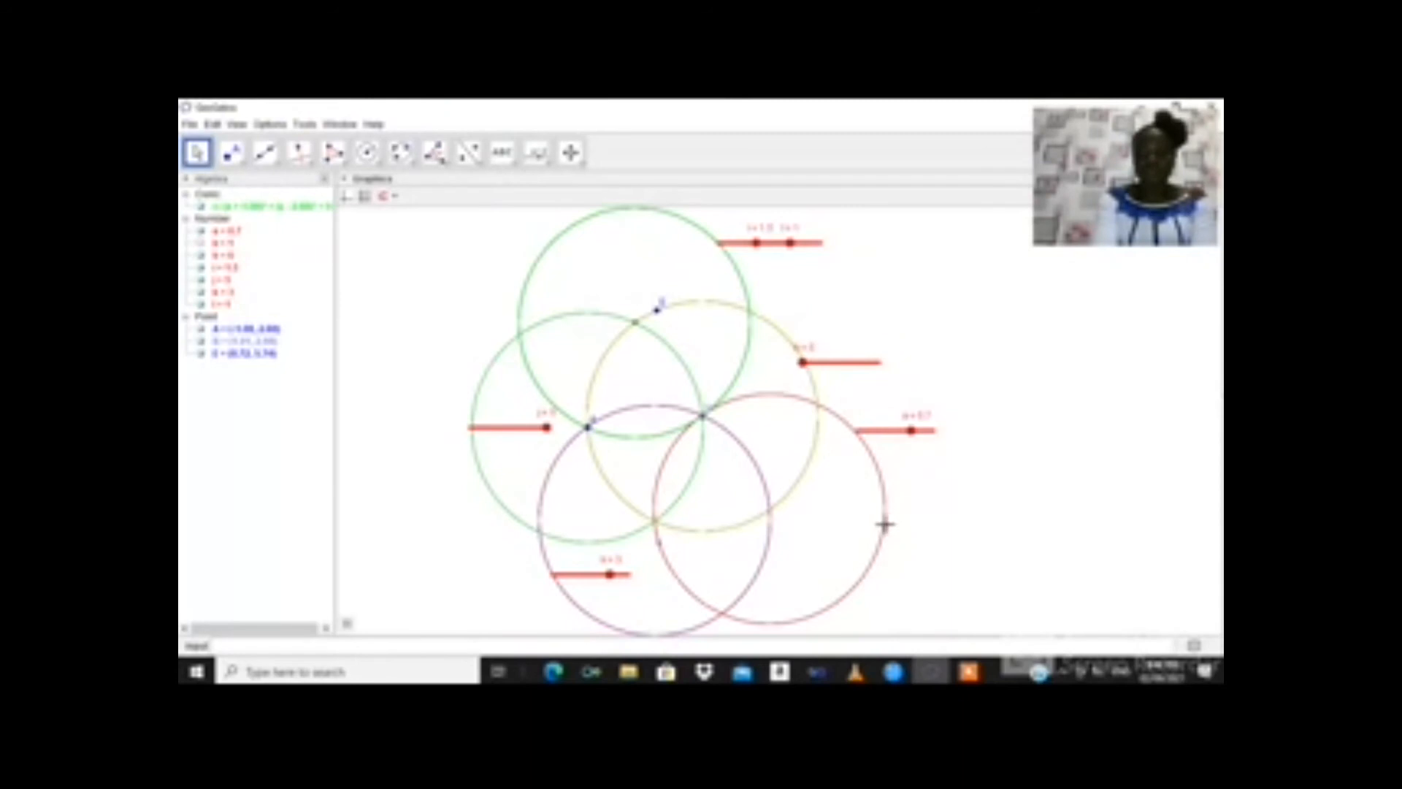
Step: Check the circles, including the left green circle centred on A, for an animation option
{"action": "right_click", "coordinate": [769, 510]}
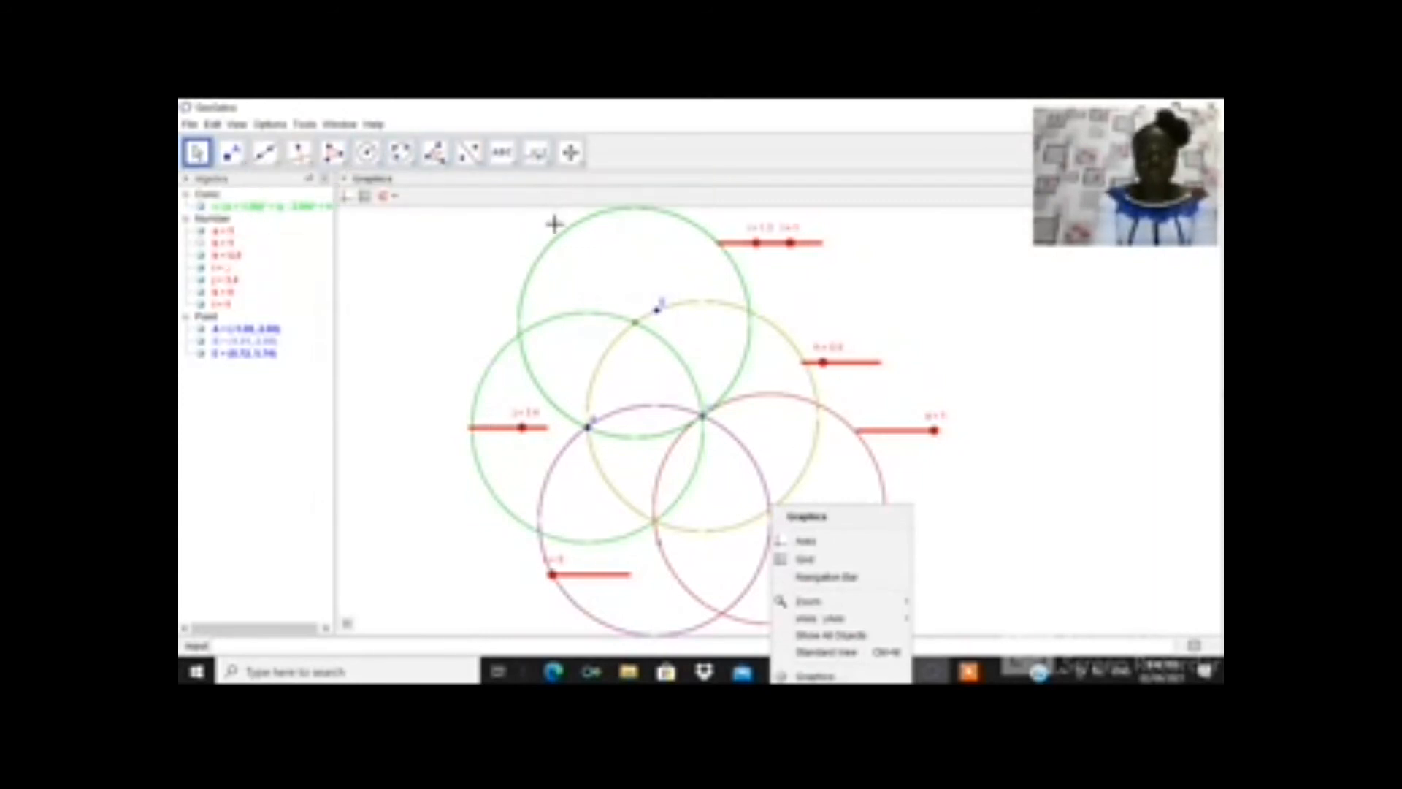
{"action": "right_click", "coordinate": [555, 243]}
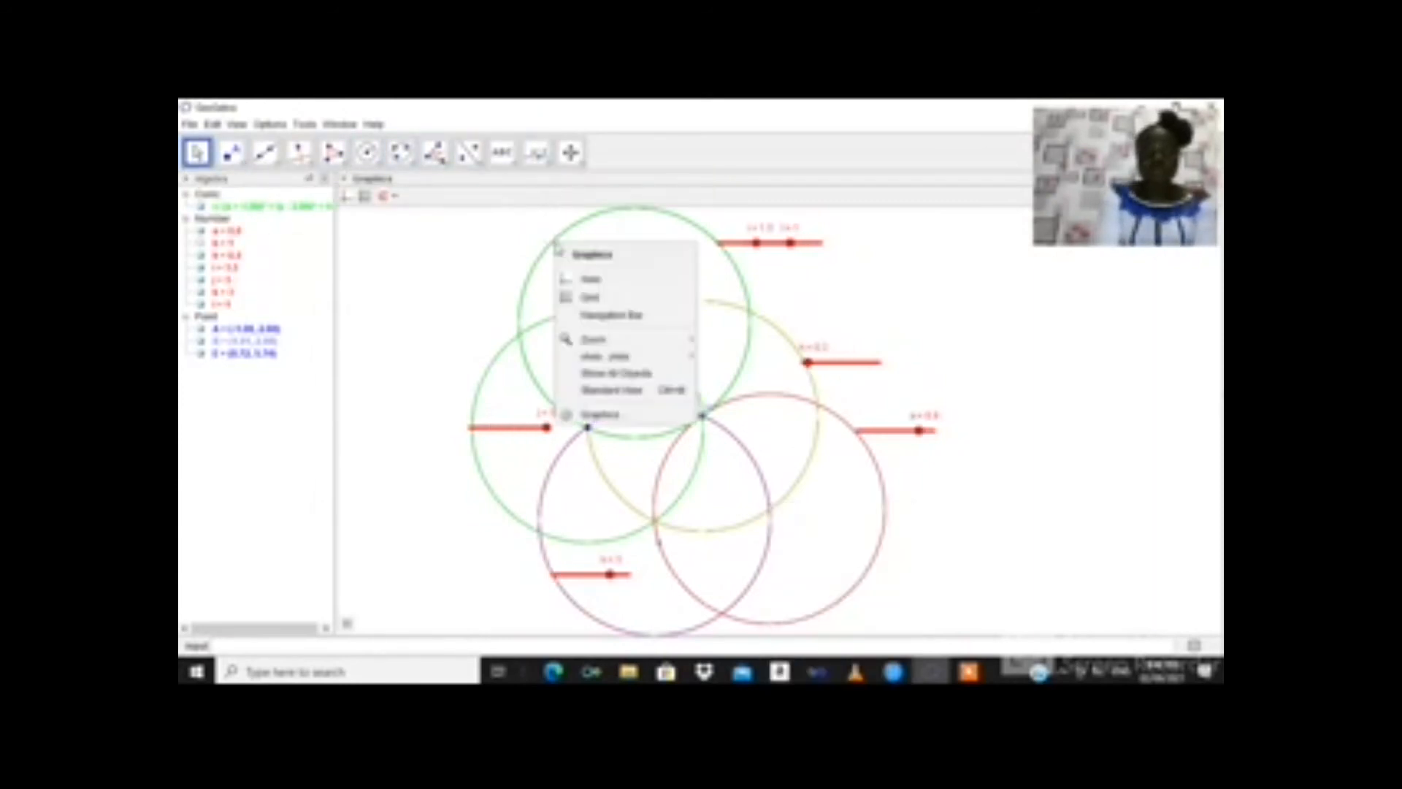
{"action": "left_click", "coordinate": [521, 346]}
{"action": "right_click", "coordinate": [521, 346]}
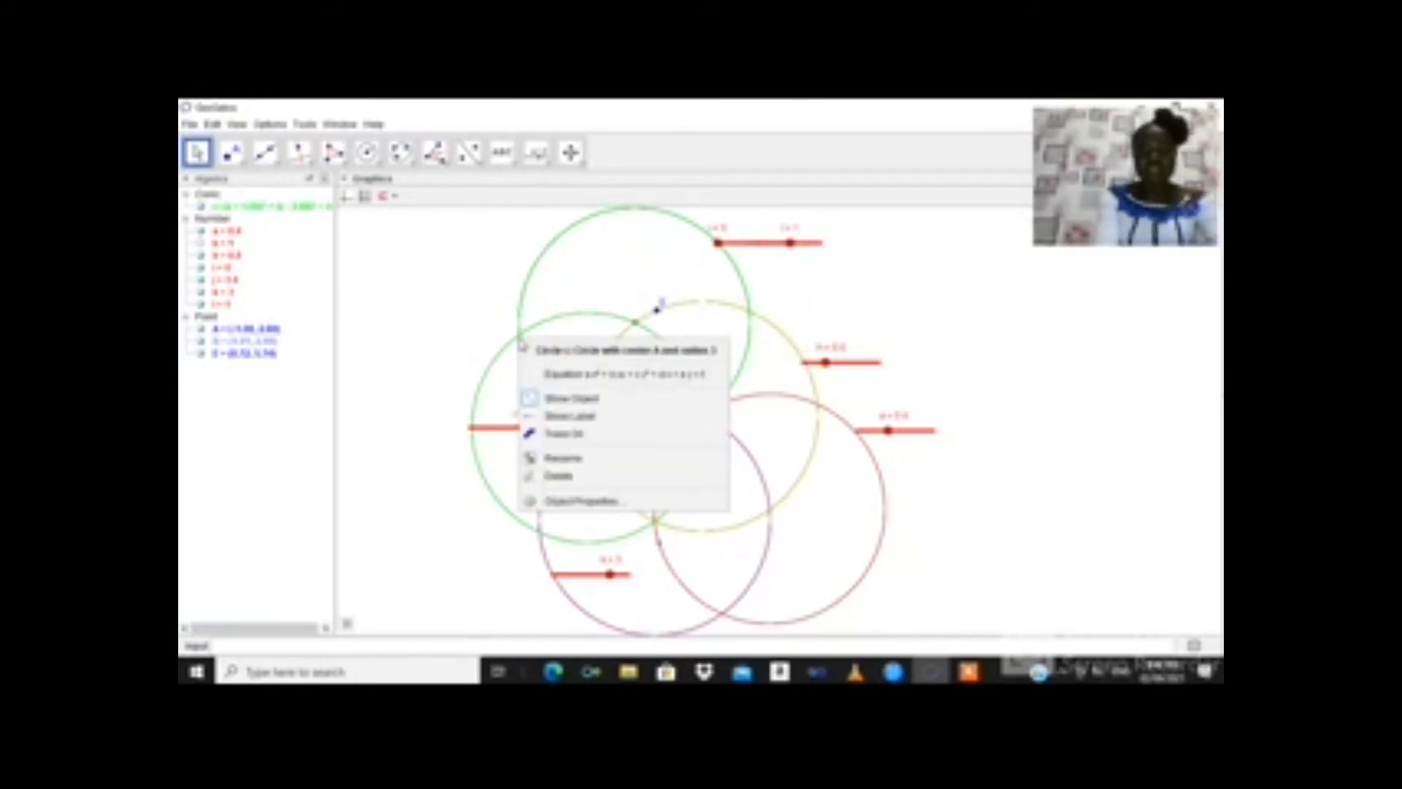
{"action": "left_click", "coordinate": [416, 251]}
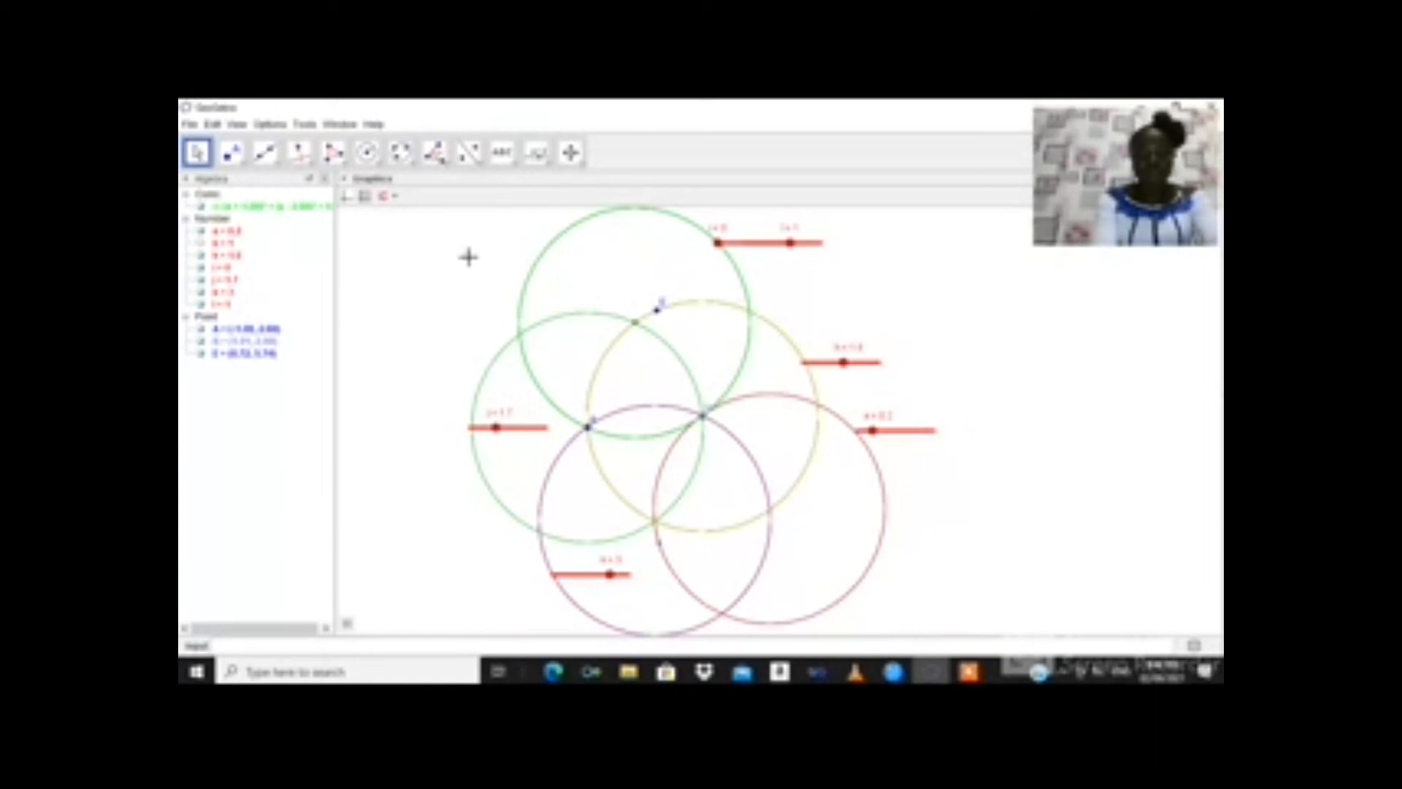
{"action": "right_click", "coordinate": [750, 313]}
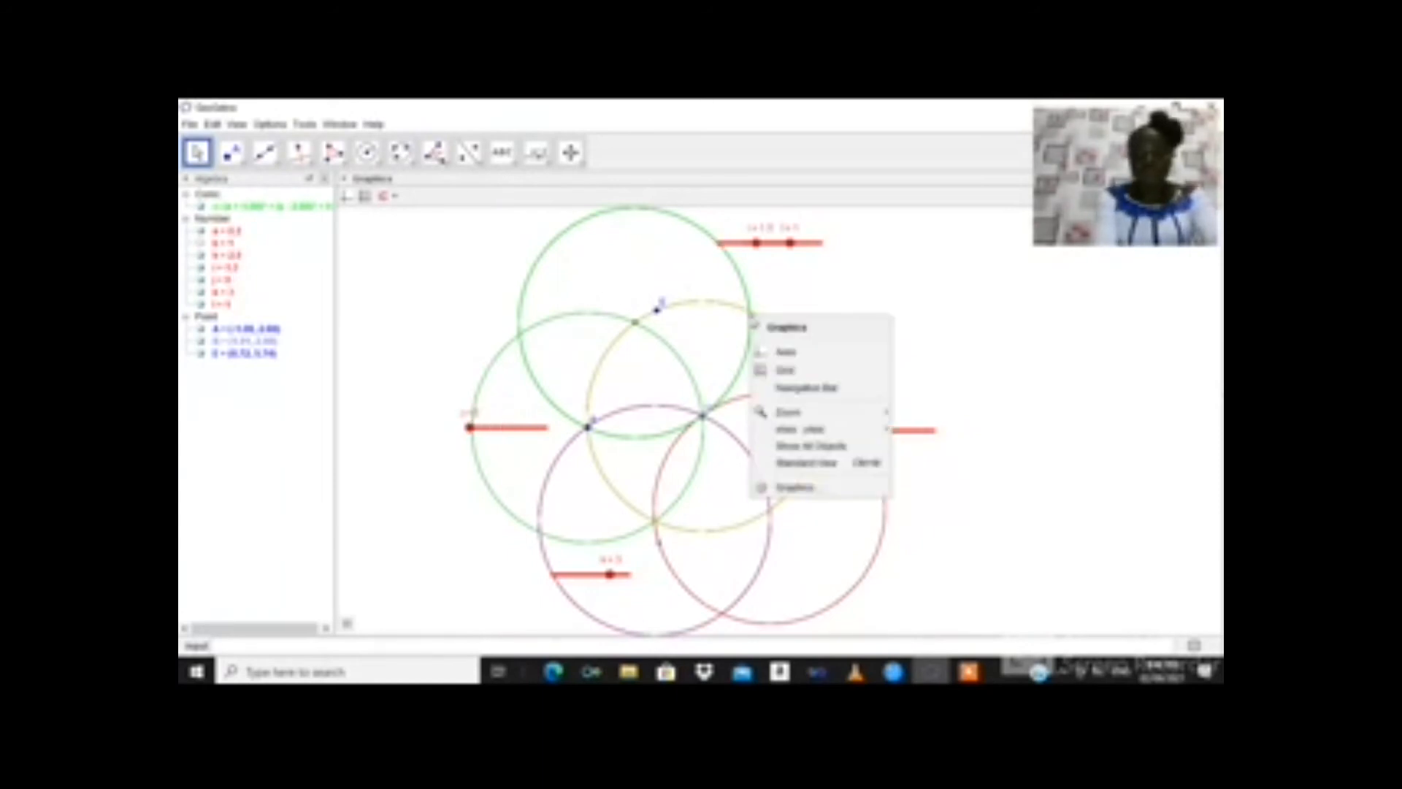
{"action": "left_click", "coordinate": [726, 388]}
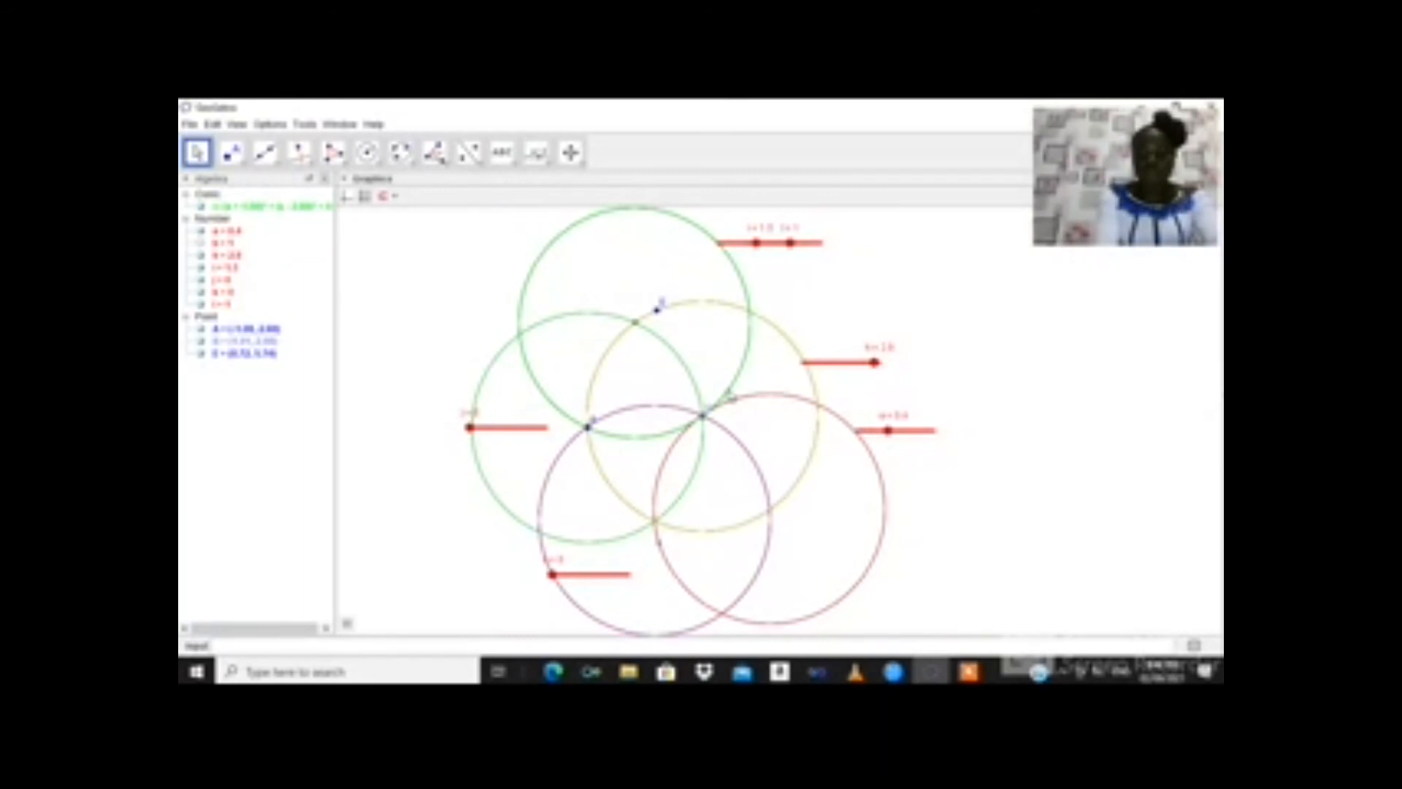
Step: Turn on animation for point B so it travels around the green circle centred on A
{"action": "right_click", "coordinate": [730, 394]}
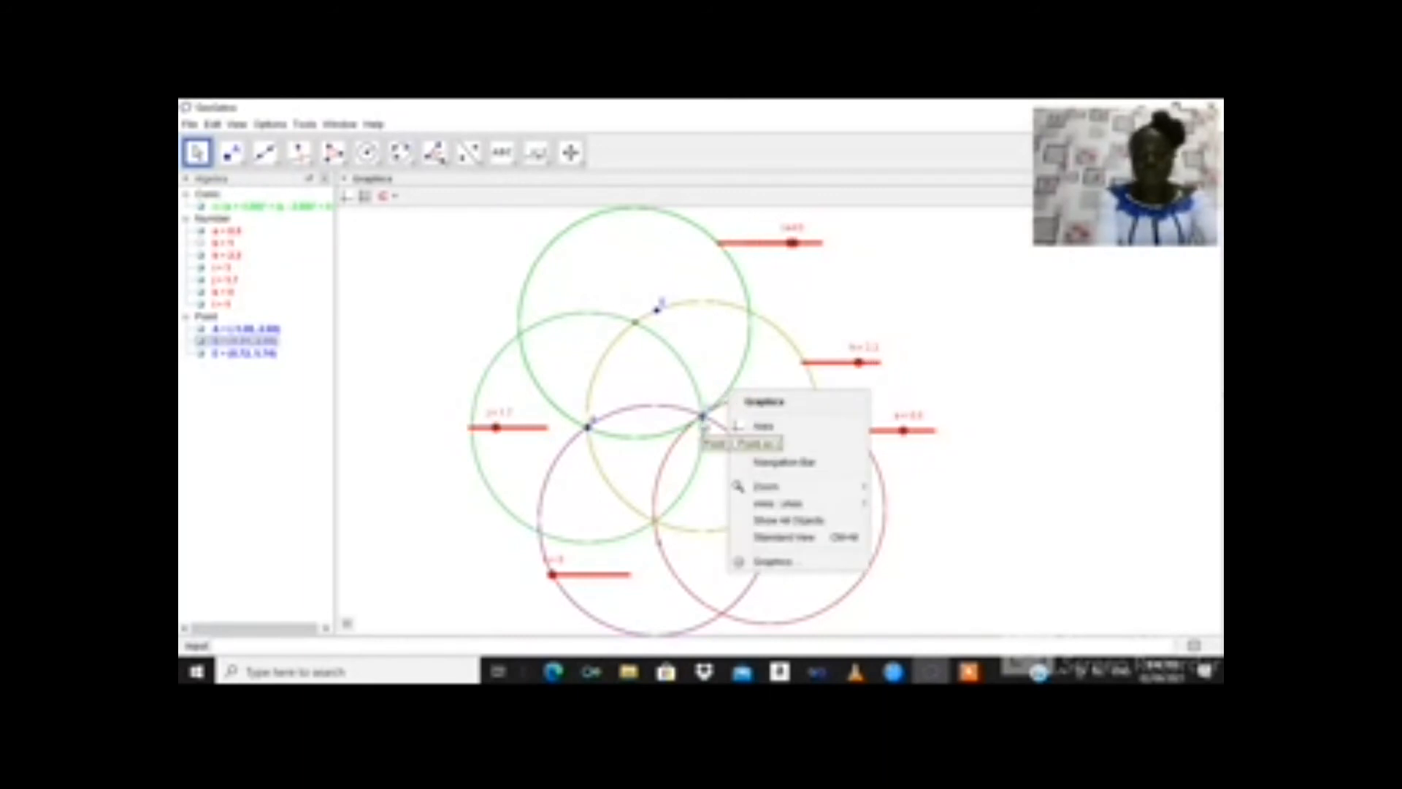
{"action": "left_click", "coordinate": [703, 417]}
{"action": "right_click", "coordinate": [703, 416]}
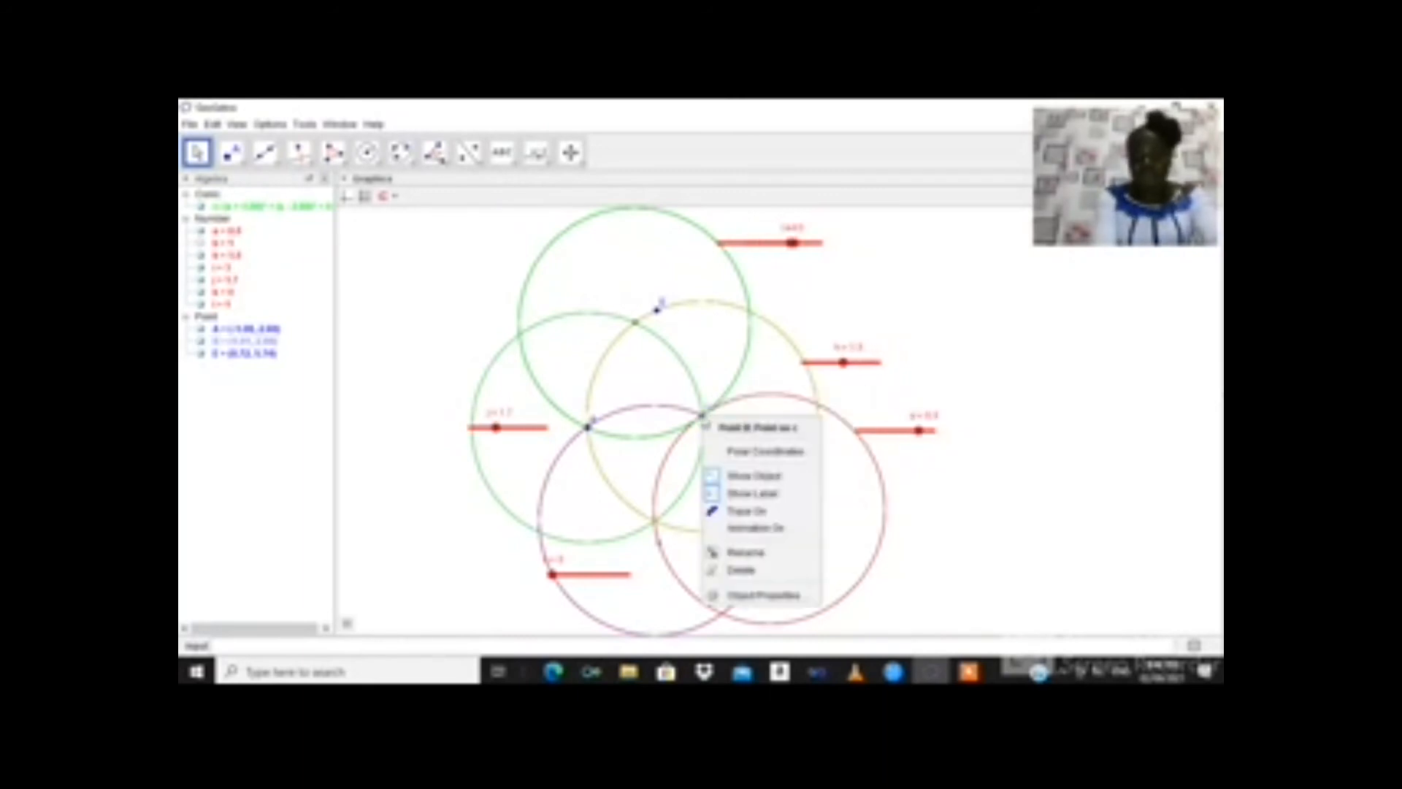
{"action": "left_click", "coordinate": [756, 528]}
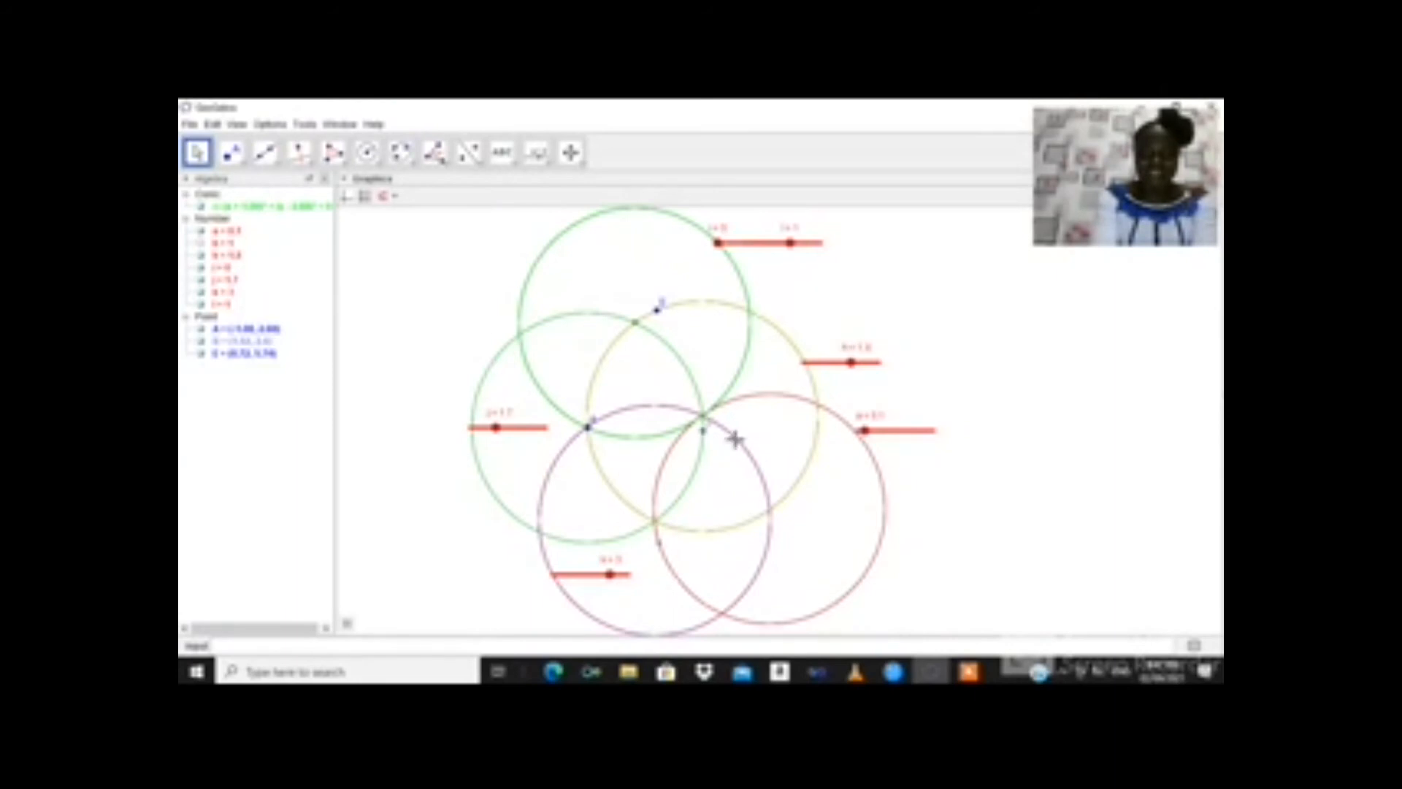
Step: Check the options of point A, the centre of the left green circle, for animation
{"action": "left_click", "coordinate": [588, 427]}
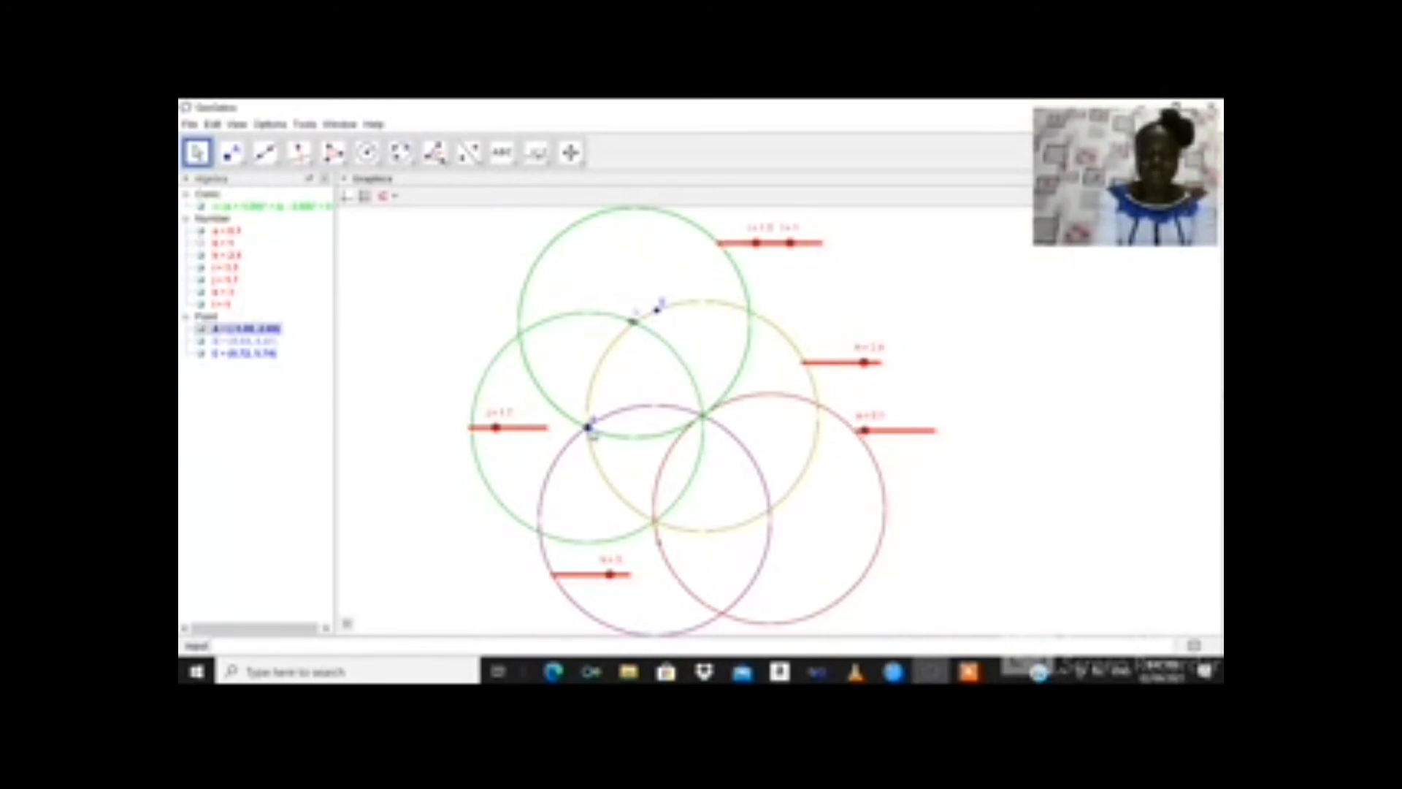
{"action": "right_click", "coordinate": [589, 429]}
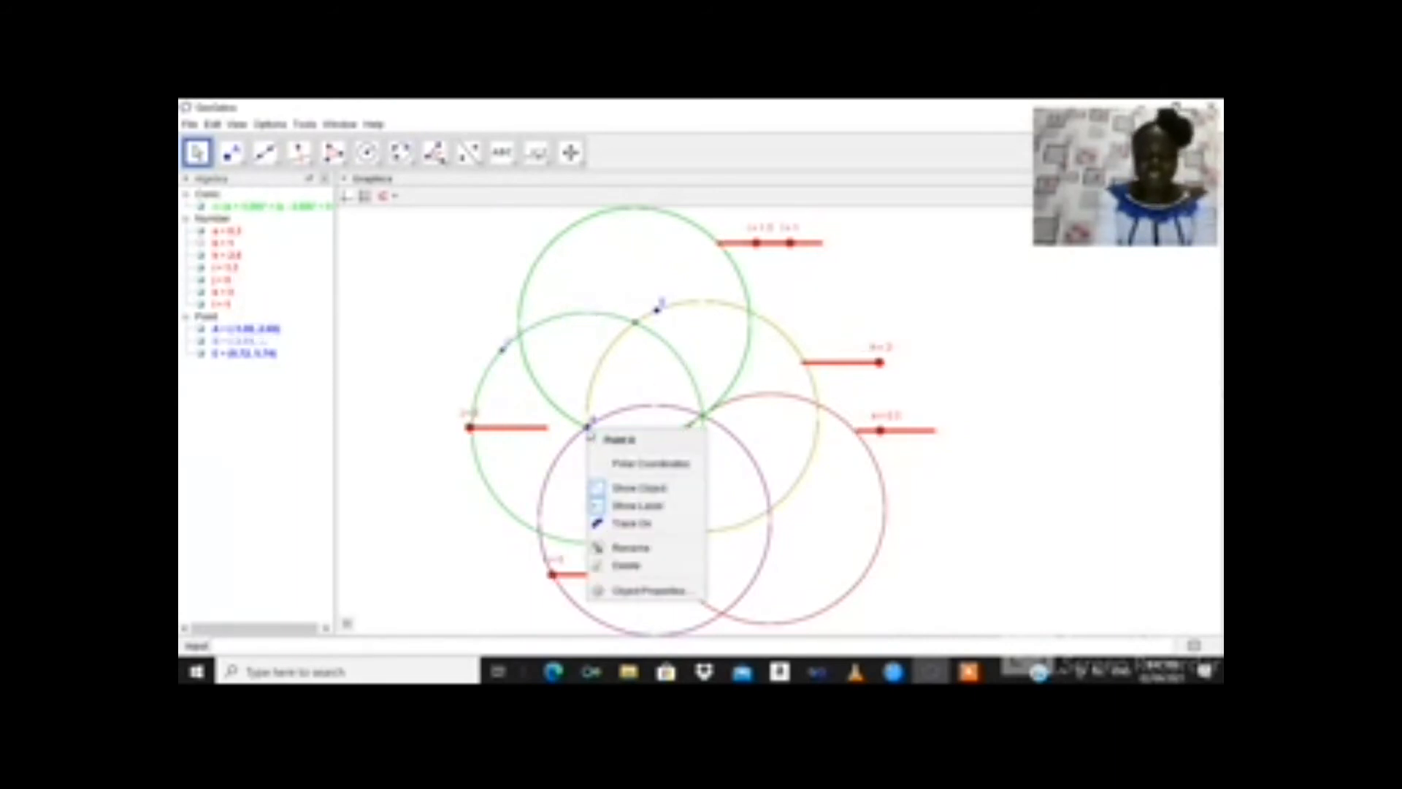
{"action": "left_click", "coordinate": [583, 424]}
{"action": "right_click", "coordinate": [584, 426]}
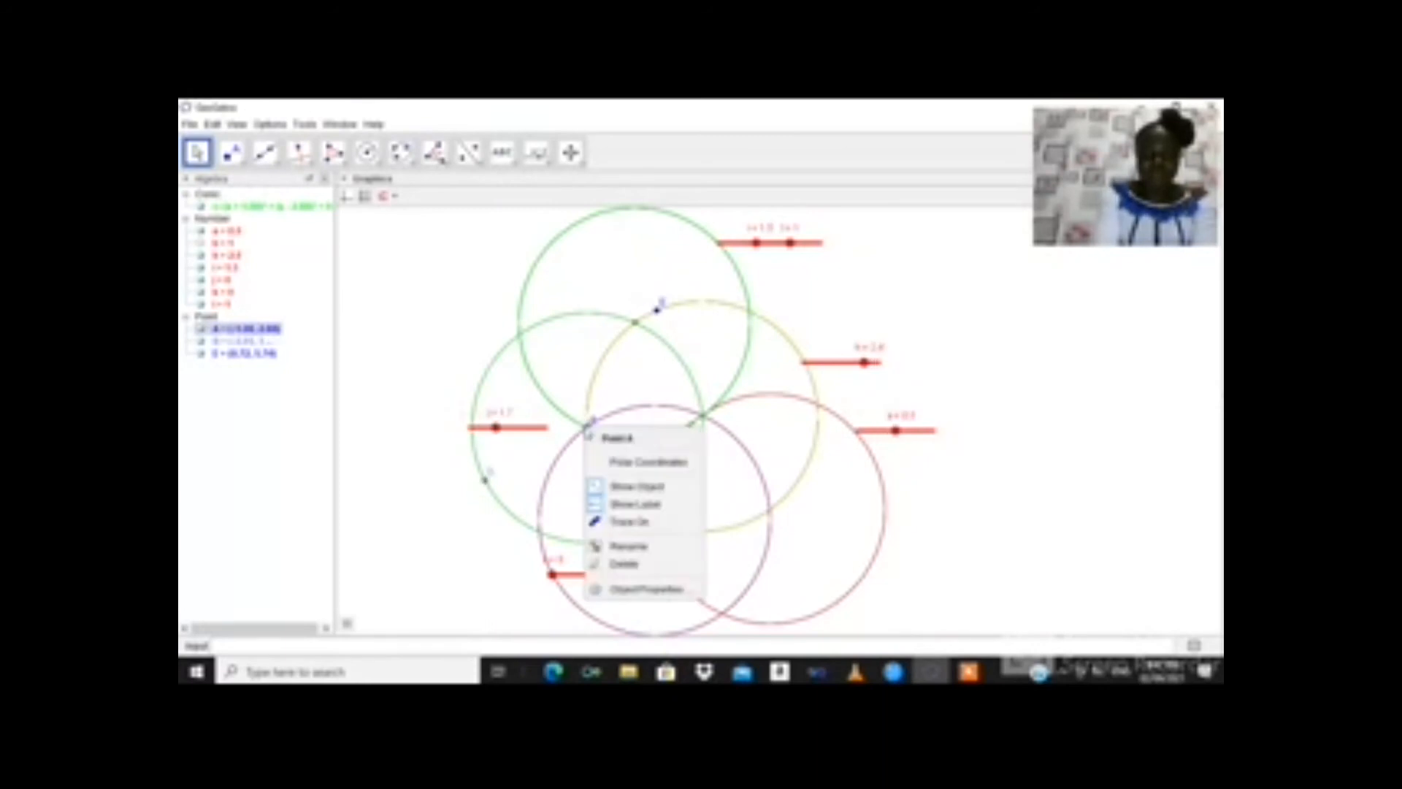